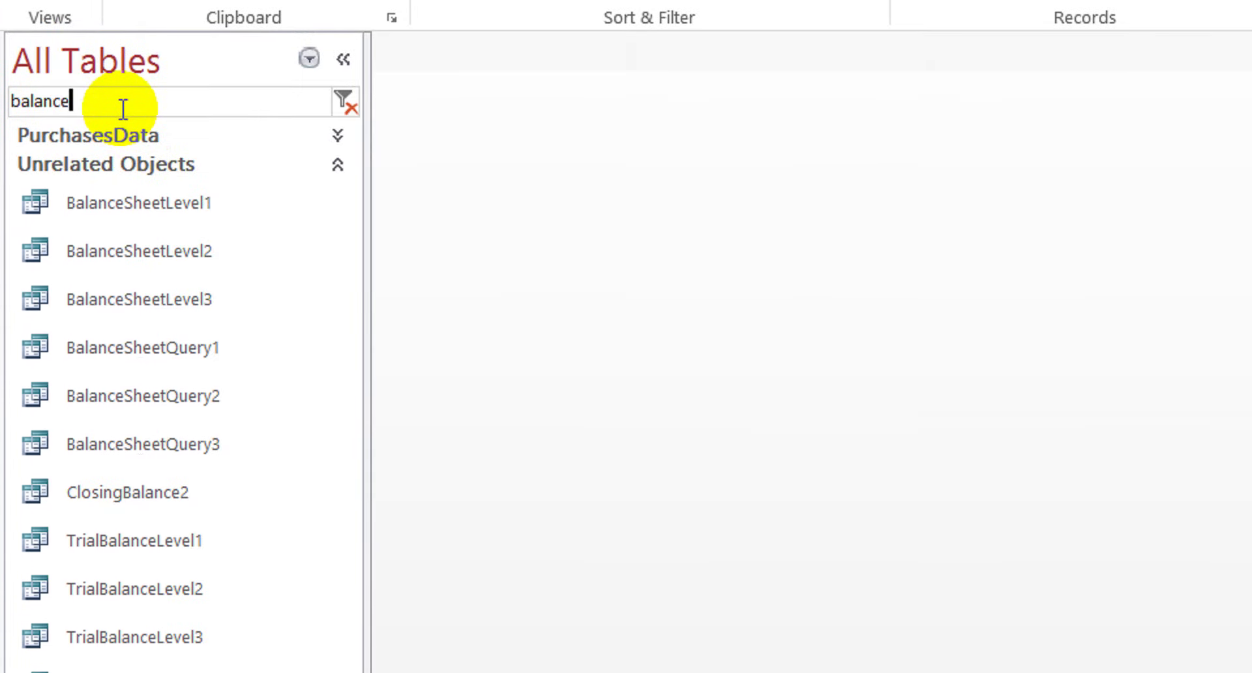
Filter the database object list by "balanceshee" and open BalanceSheetQuery1 in Design view
{"action": "type", "text": "shee"}
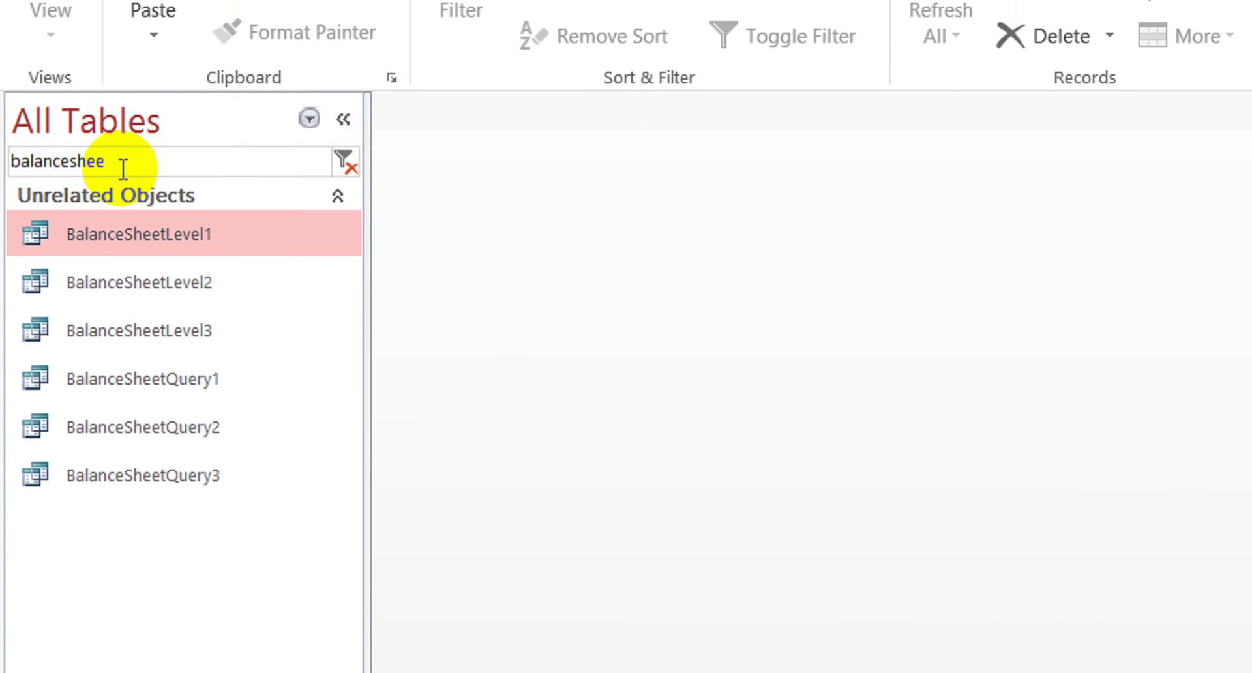
{"action": "left_click", "coordinate": [167, 370]}
{"action": "right_click", "coordinate": [171, 386]}
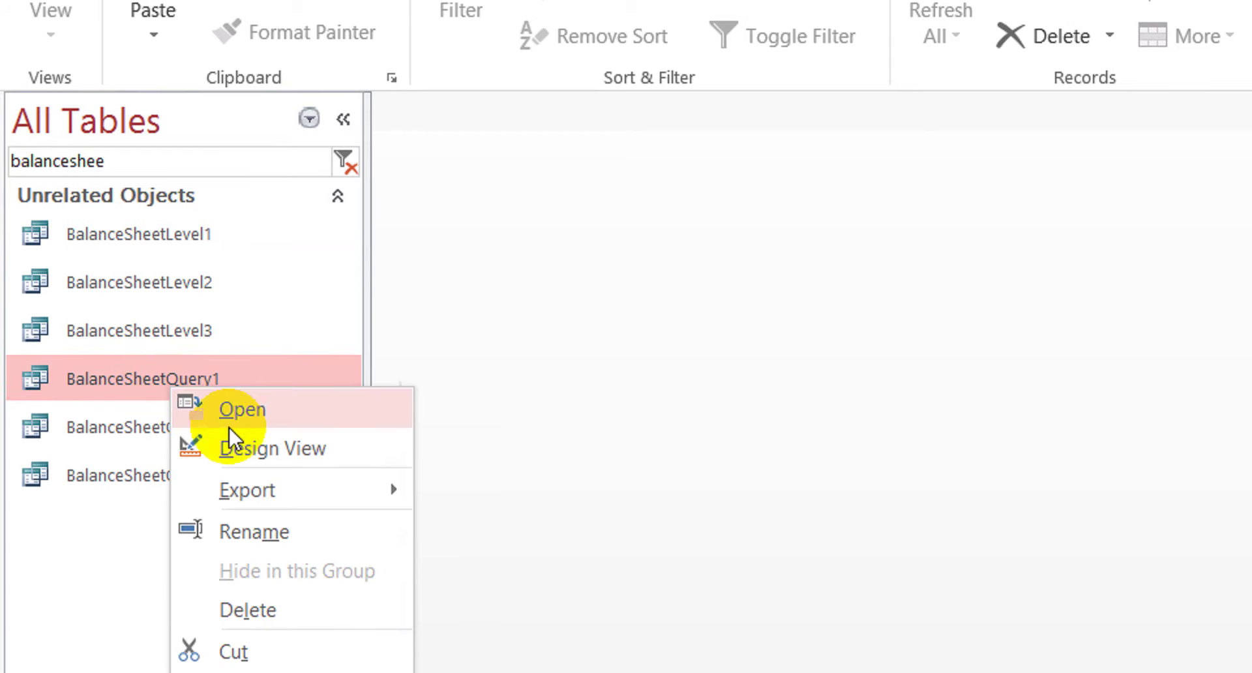
{"action": "left_click", "coordinate": [275, 443]}
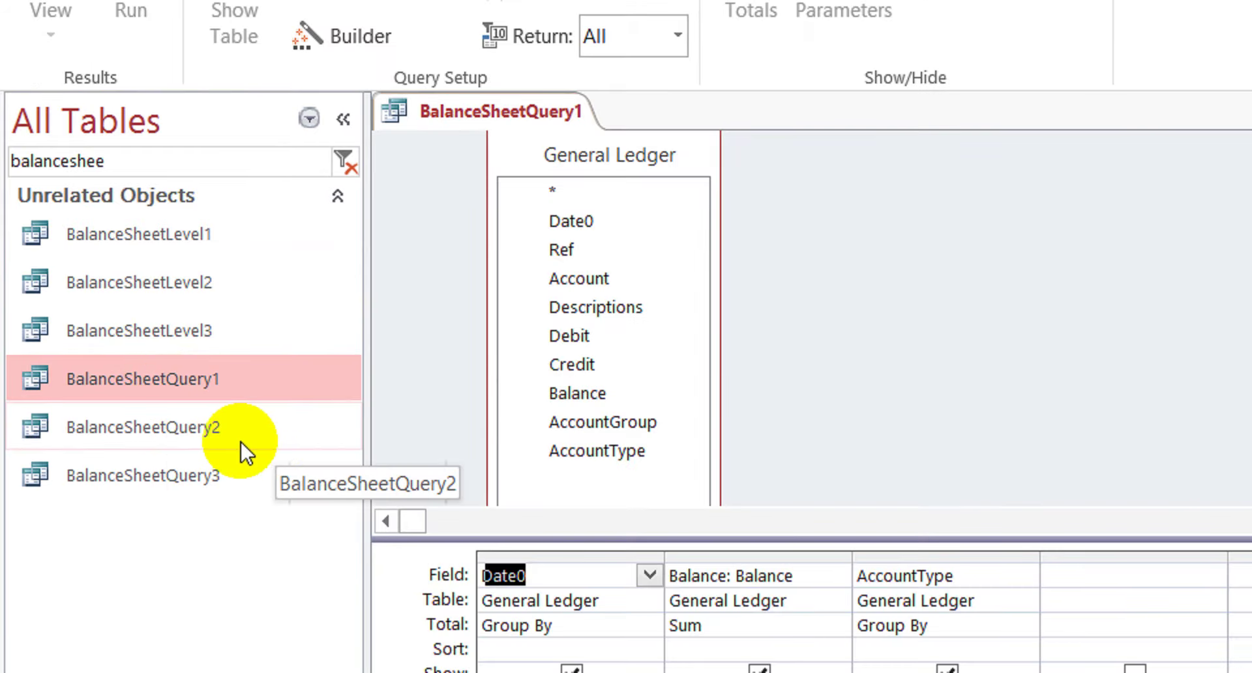
Open BalanceSheetQuery2 and BalanceSheetQuery3 in Design view
{"action": "left_click", "coordinate": [179, 428]}
{"action": "right_click", "coordinate": [178, 428]}
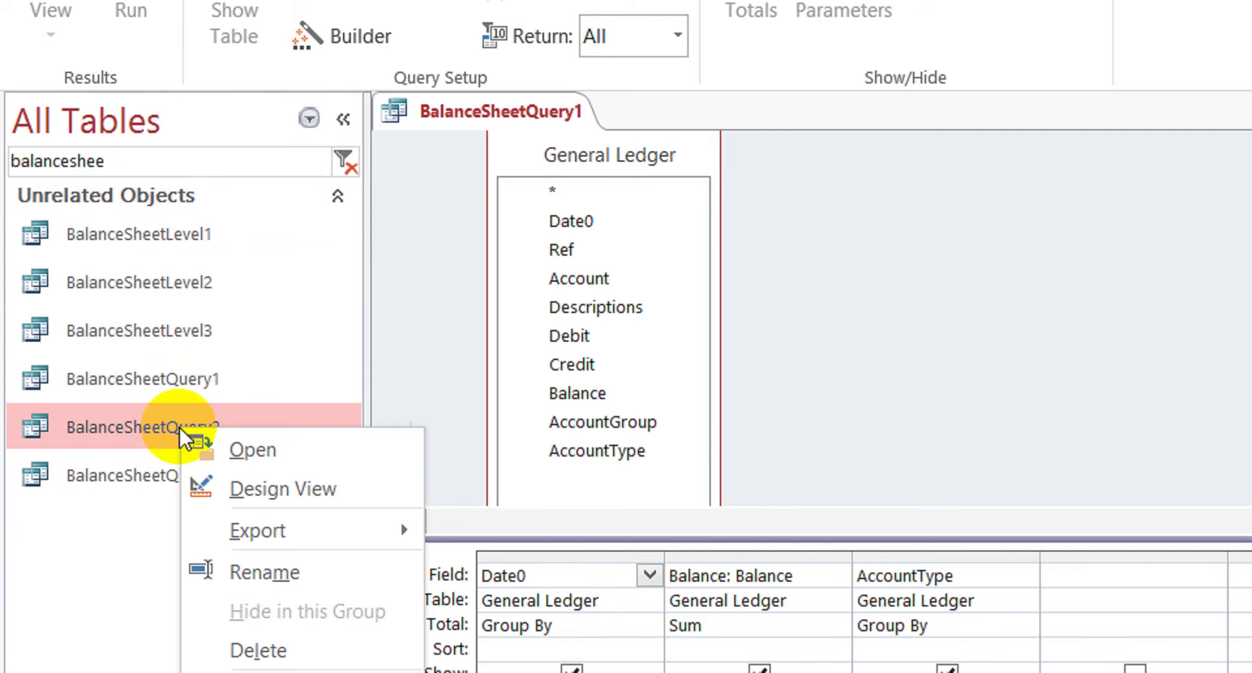
{"action": "left_click", "coordinate": [268, 491]}
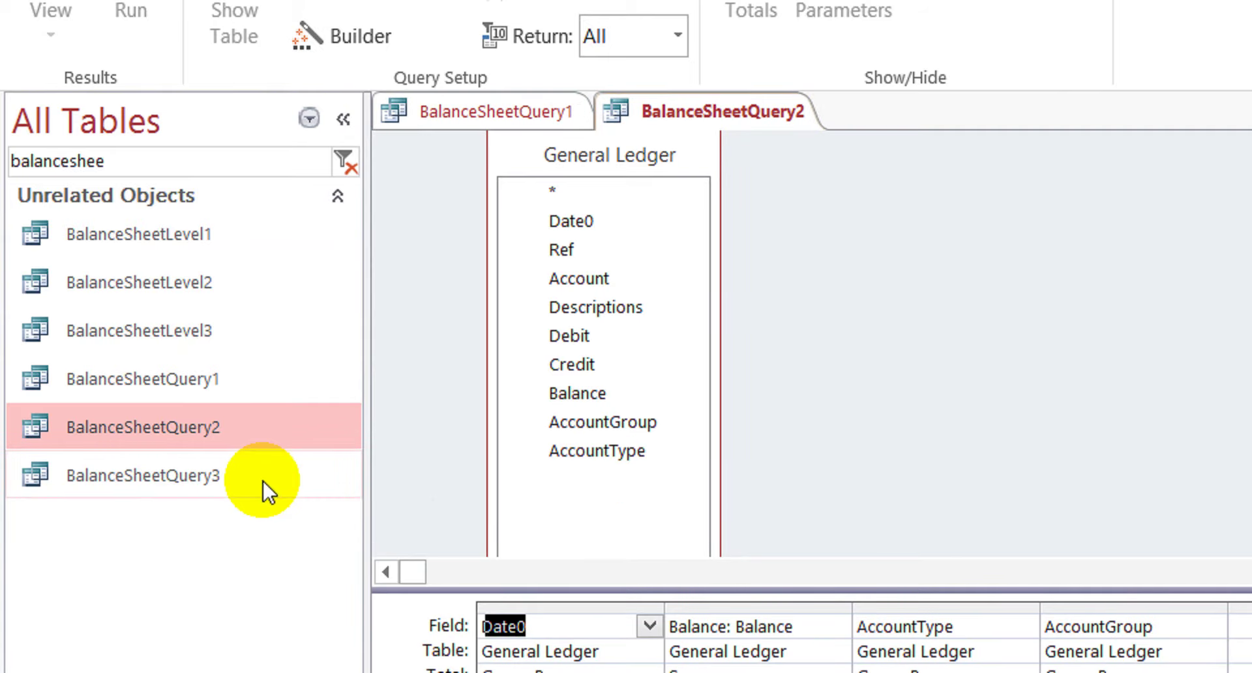
{"action": "left_click", "coordinate": [155, 477]}
{"action": "right_click", "coordinate": [155, 476]}
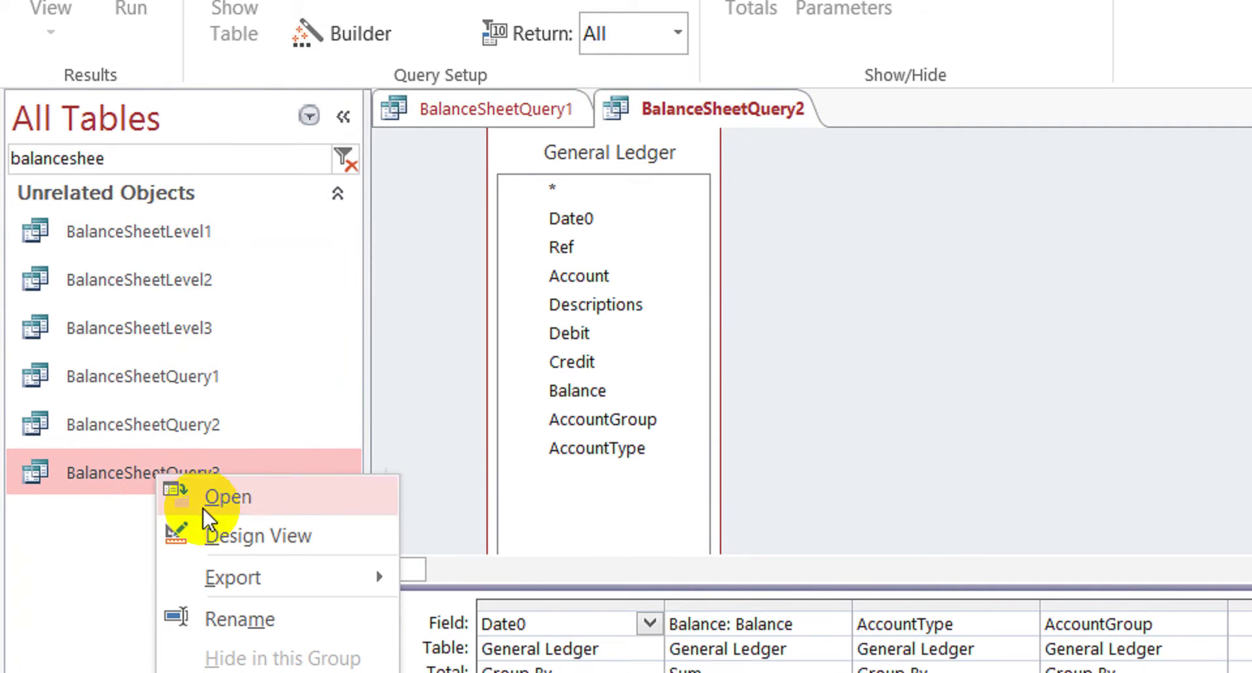
{"action": "left_click", "coordinate": [234, 535]}
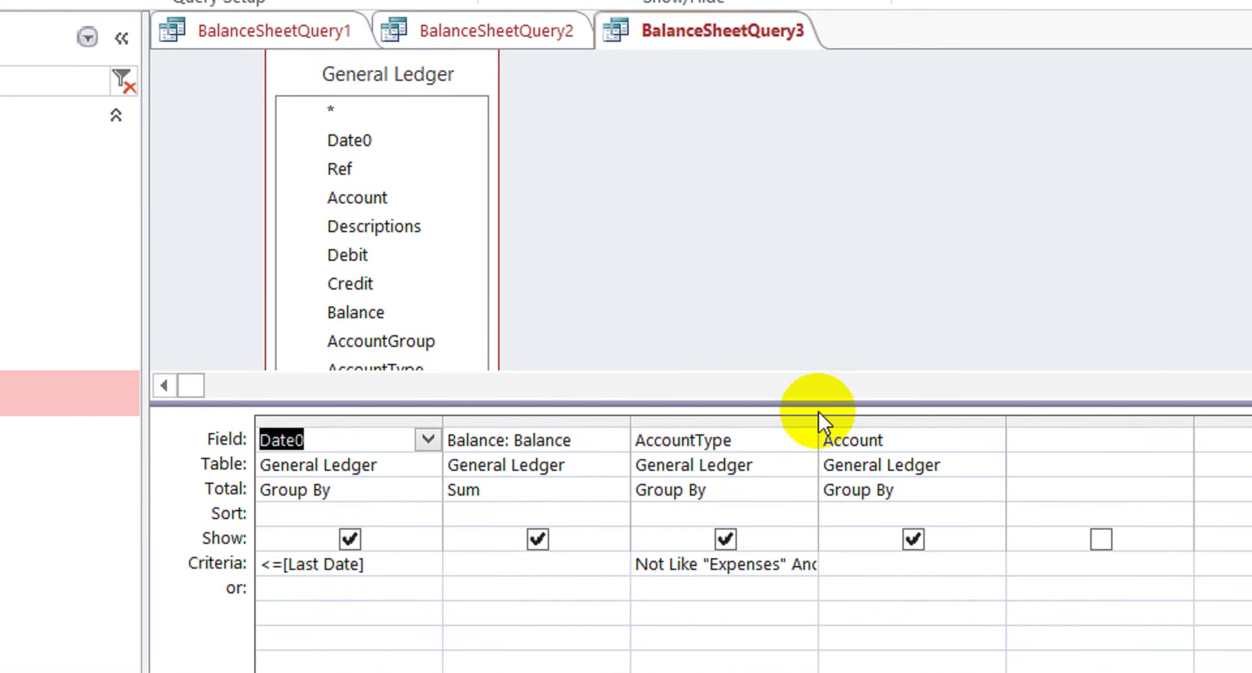
Widen the AccountType column in BalanceSheetQuery3 and extend its criteria with and not like "cogs"
{"action": "left_click_drag", "start_coordinate": [817, 420], "coordinate": [1190, 428]}
{"action": "left_click", "coordinate": [1026, 552]}
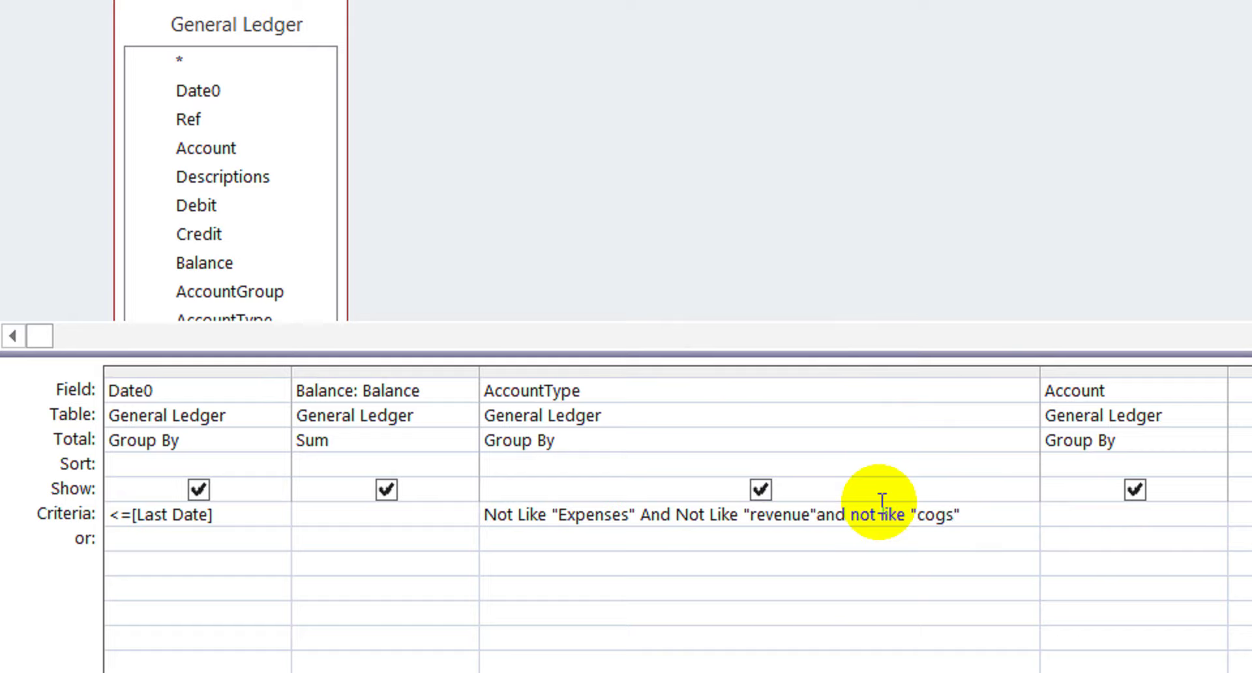
{"action": "key", "text": "Down"}
{"action": "left_click", "coordinate": [879, 501]}
{"action": "triple_click", "coordinate": [882, 501]}
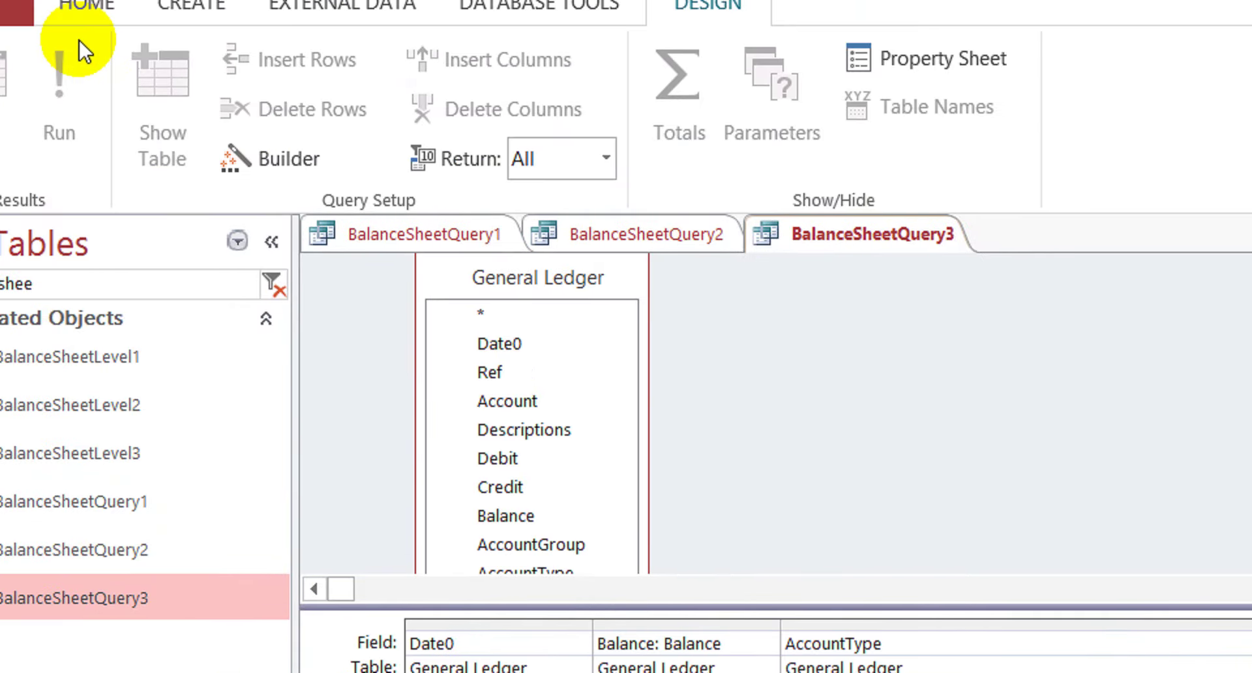
Run BalanceSheetQuery3 in Datasheet view with 30-10 as the Last Date parameter
{"action": "left_click", "coordinate": [161, 95]}
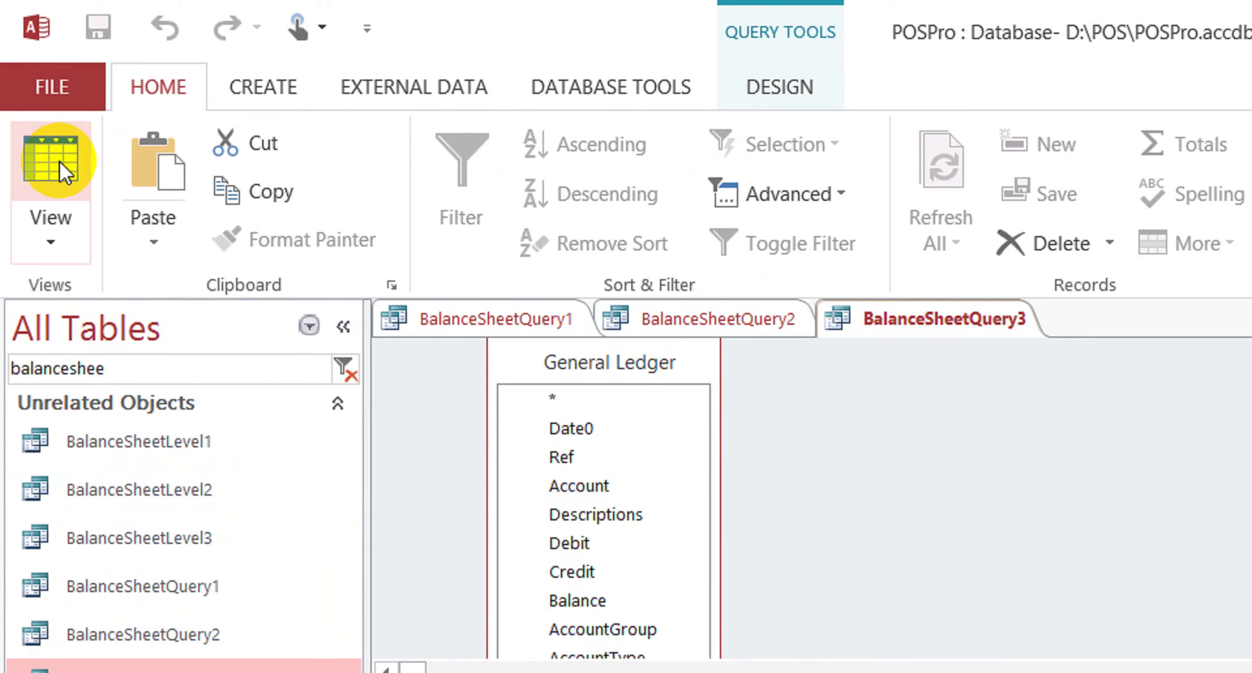
{"action": "left_click", "coordinate": [58, 160]}
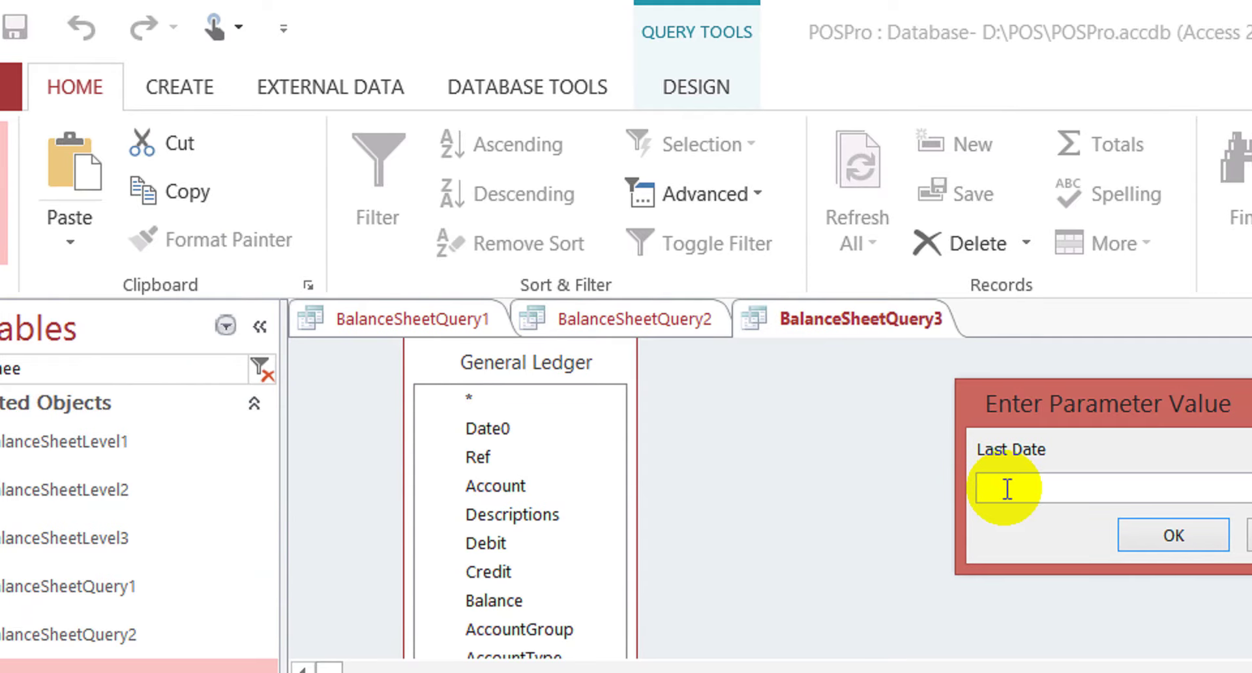
{"action": "type", "text": "30-10"}
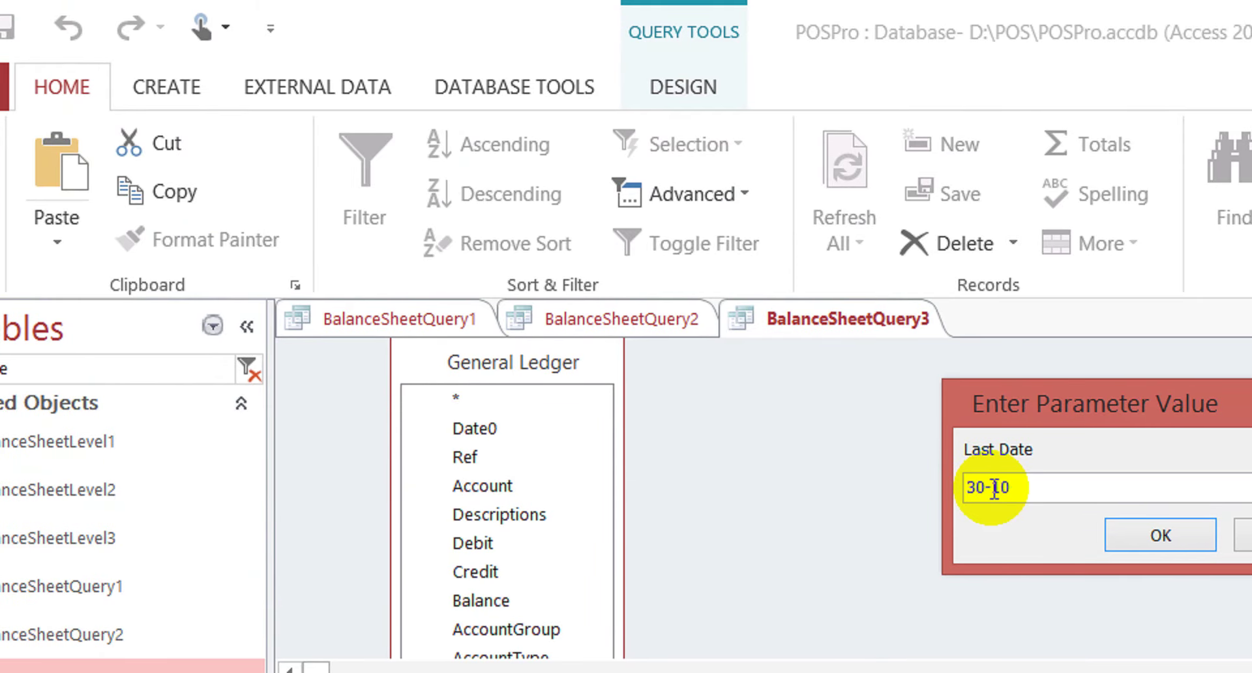
{"action": "key", "text": "Return"}
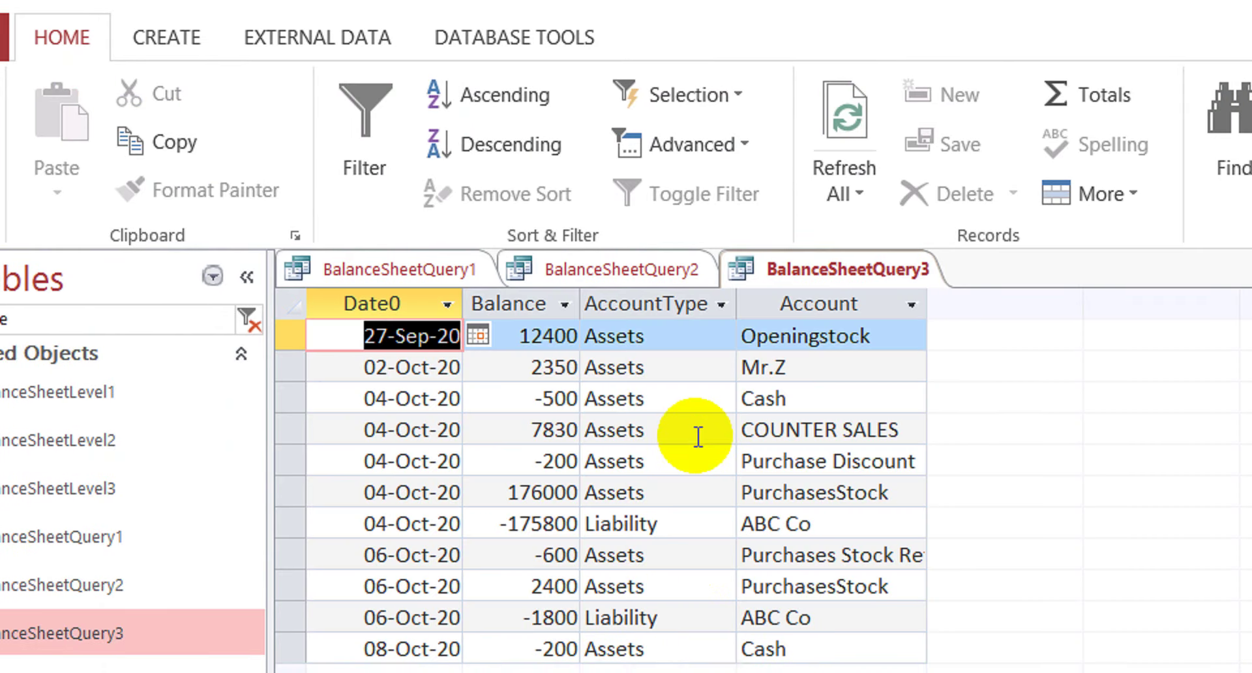
Replace the AccountType criteria in BalanceSheetQuery2 with the criteria from BalanceSheetQuery3 that exclude Expenses, revenue and cogs
{"action": "left_click", "coordinate": [617, 270]}
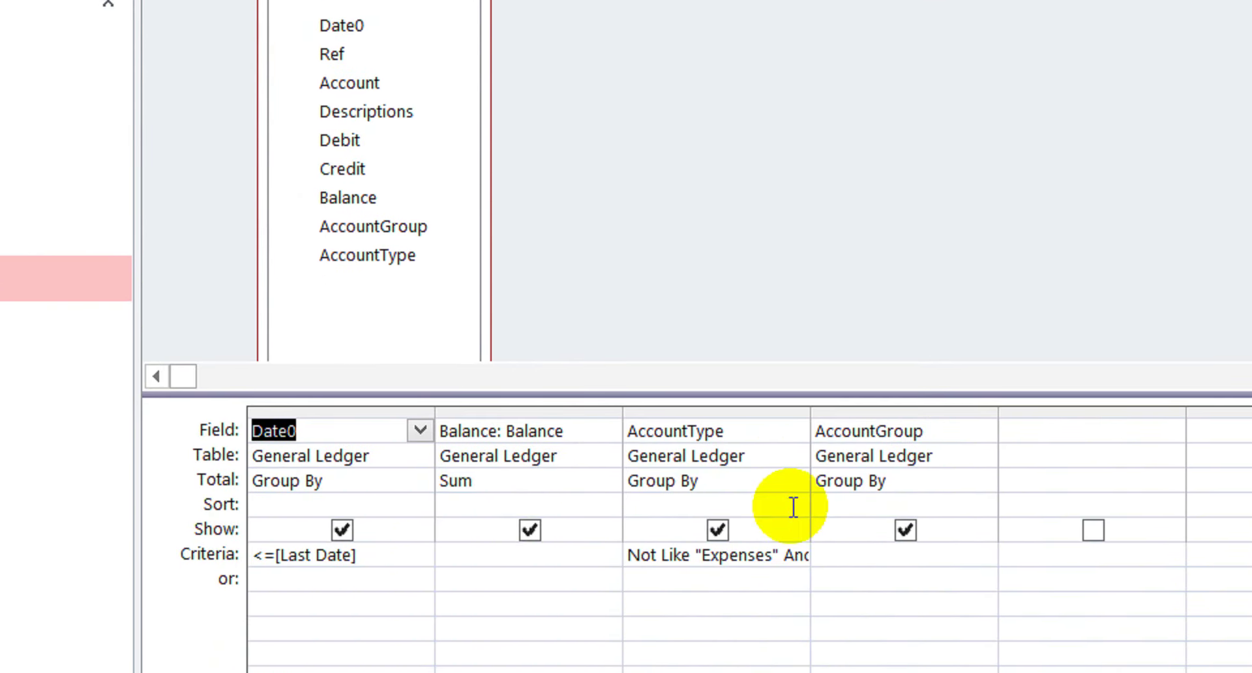
{"action": "left_click", "coordinate": [741, 586]}
{"action": "key", "text": "Up"}
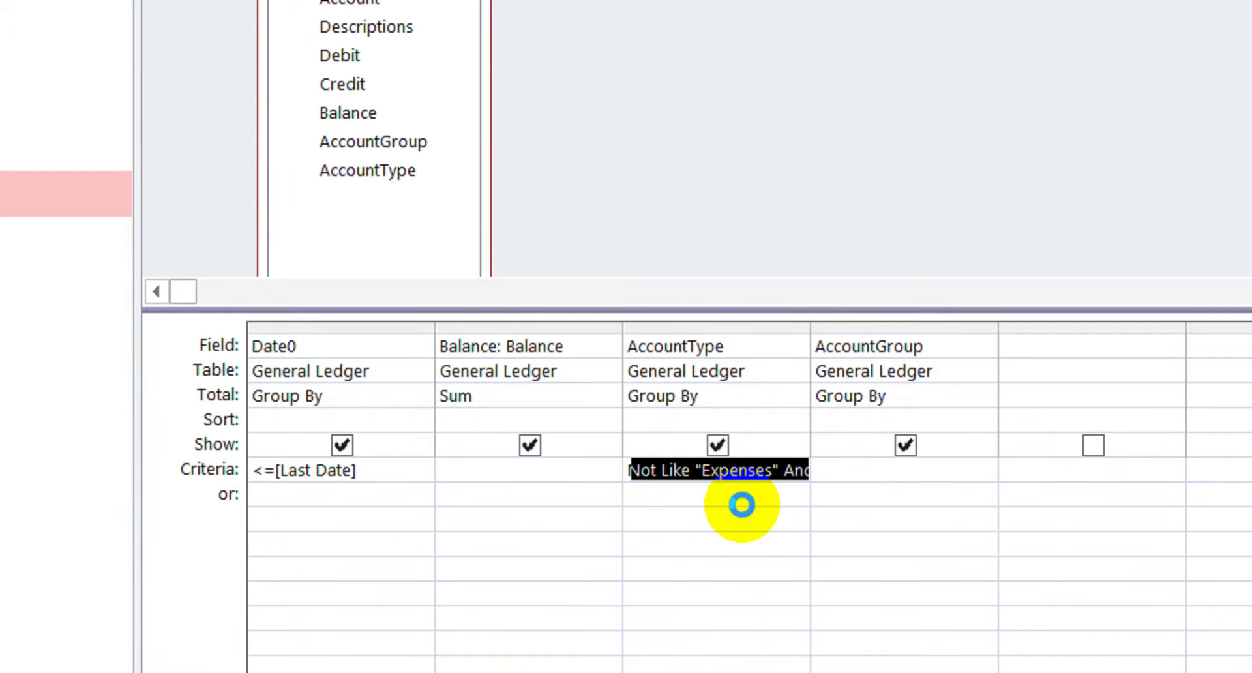
{"action": "key", "text": "F2"}
{"action": "key", "text": "Down"}
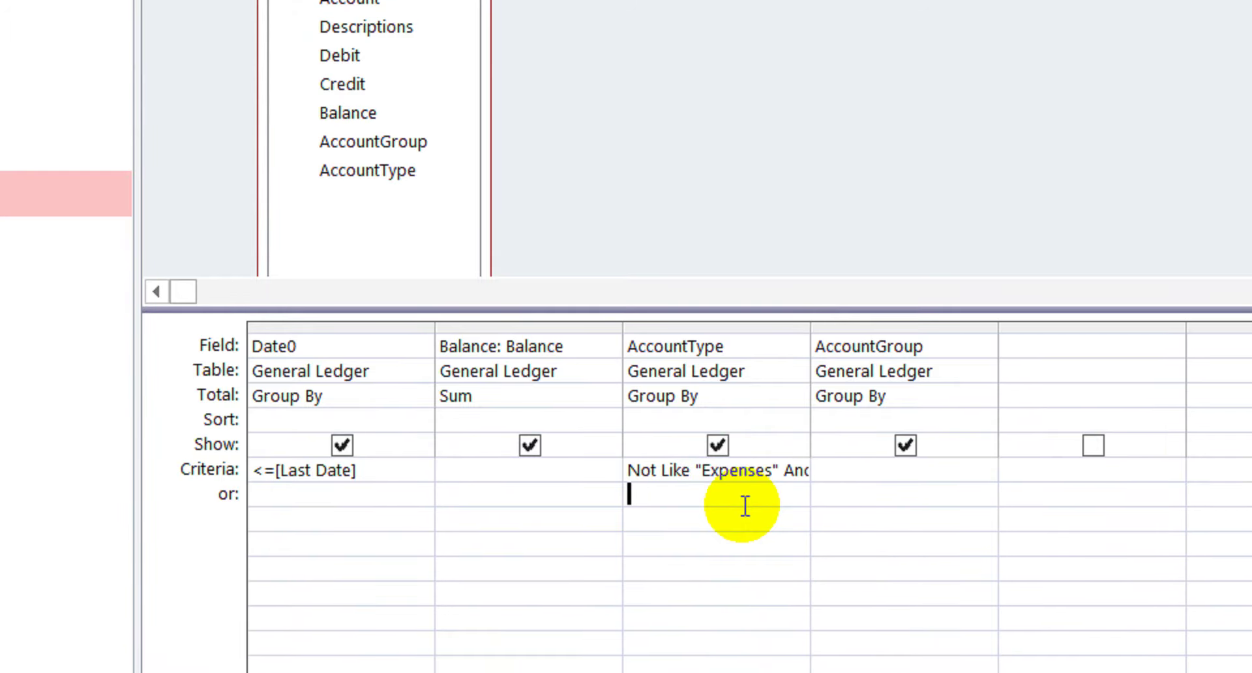
{"action": "key", "text": "Up"}
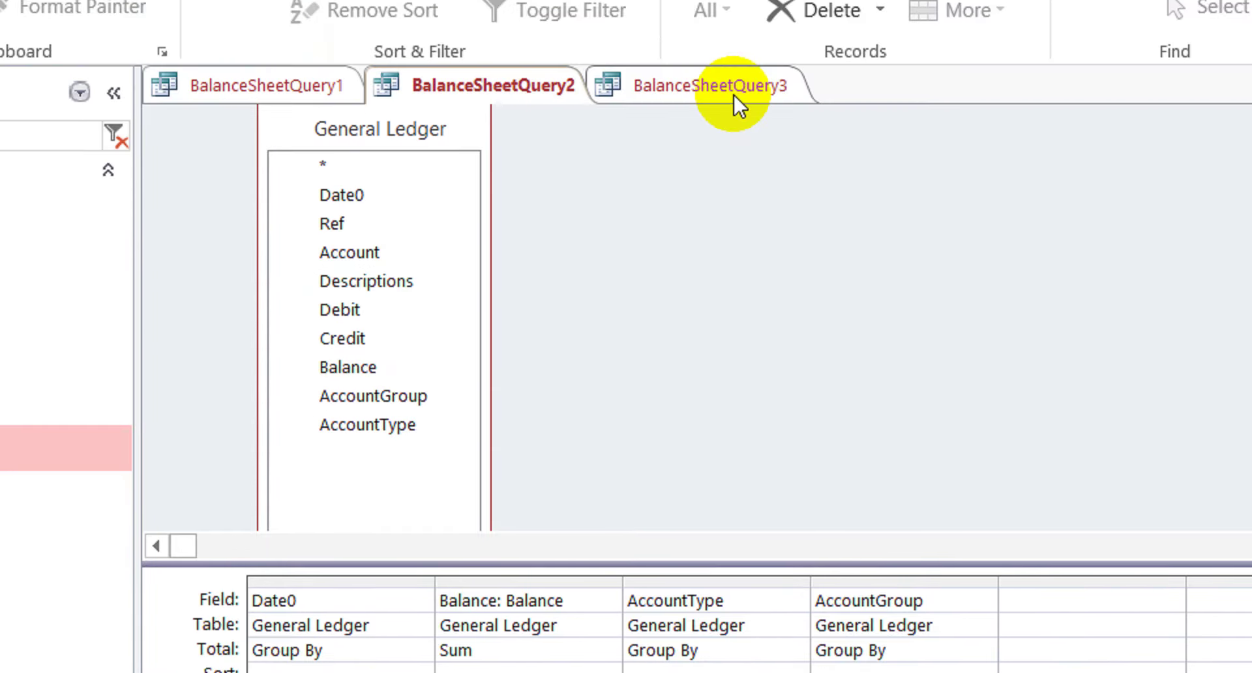
Return BalanceSheetQuery3 to Design view and reuse its AccountType criteria, Not Like "Expenses" And Not Like "revenue" And Not Like "cogs", in BalanceSheetQuery1
{"action": "left_click", "coordinate": [737, 98]}
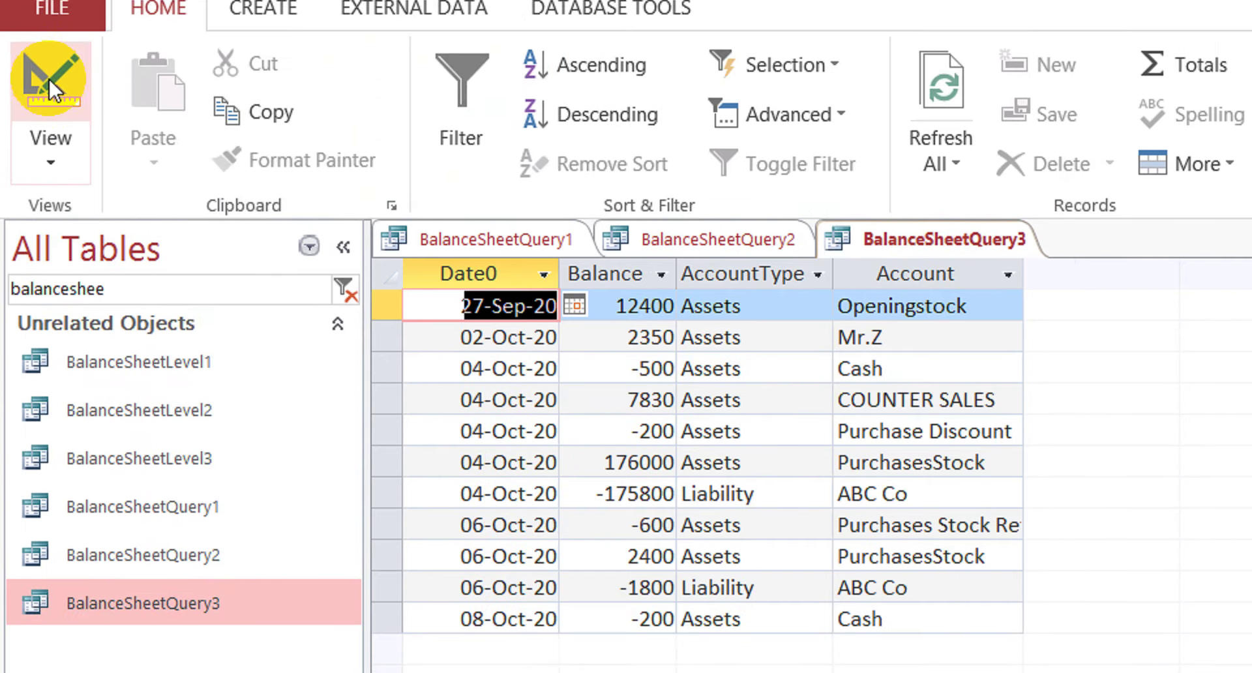
{"action": "left_click", "coordinate": [50, 78]}
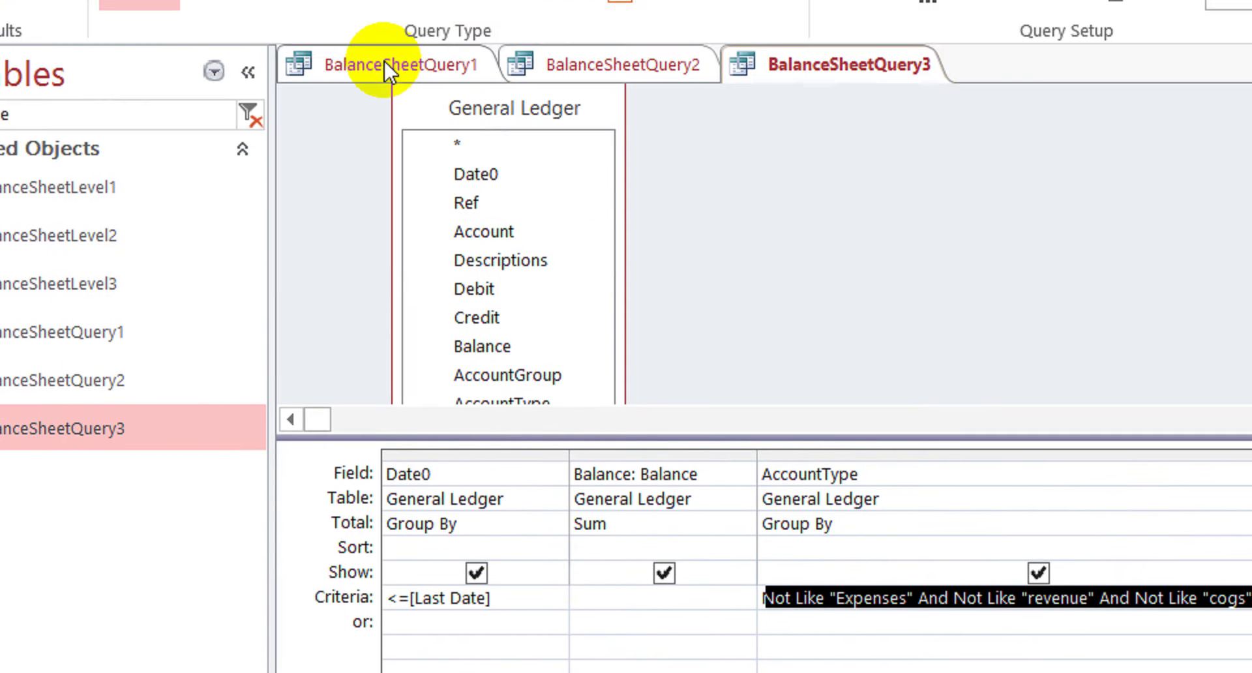
{"action": "left_click", "coordinate": [385, 66]}
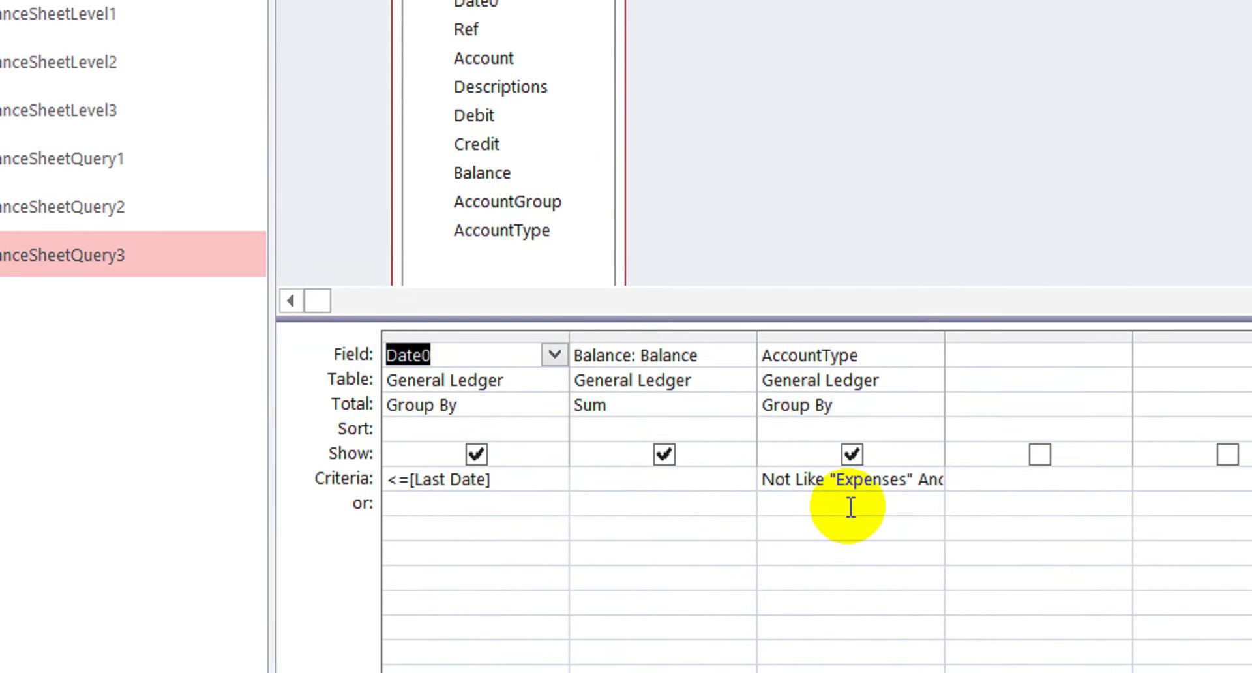
{"action": "left_click", "coordinate": [851, 507]}
{"action": "key", "text": "Up"}
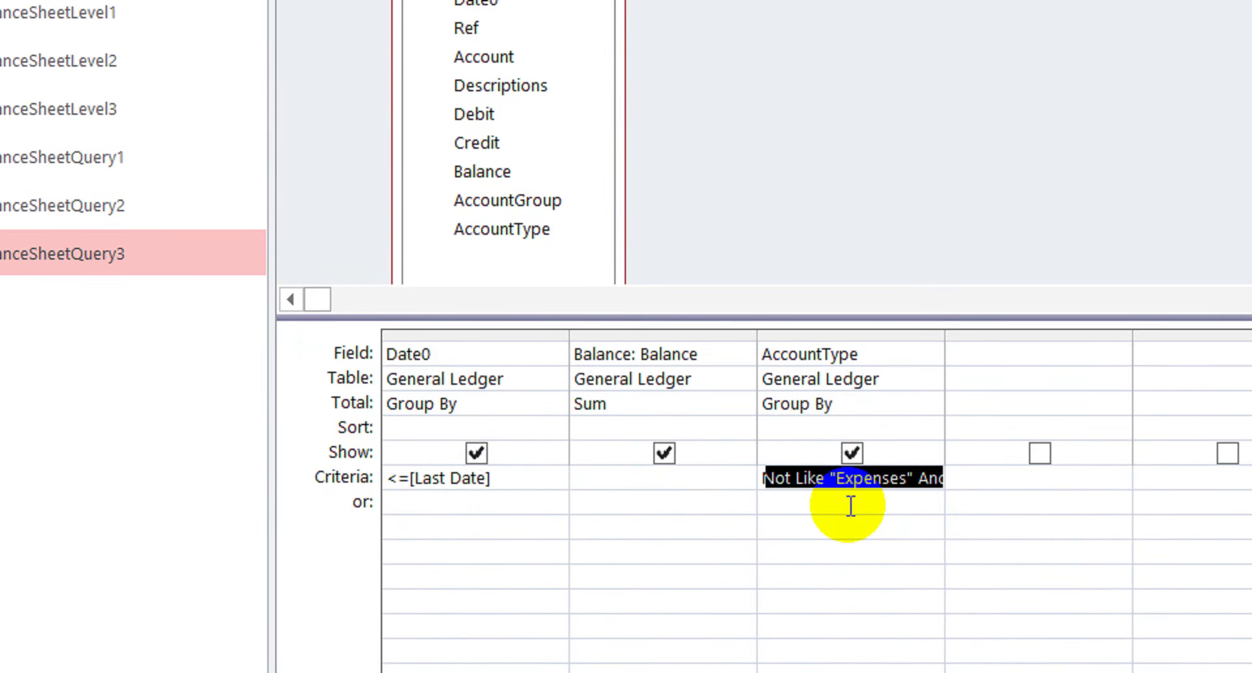
{"action": "key", "text": "F2"}
{"action": "key", "text": "Down"}
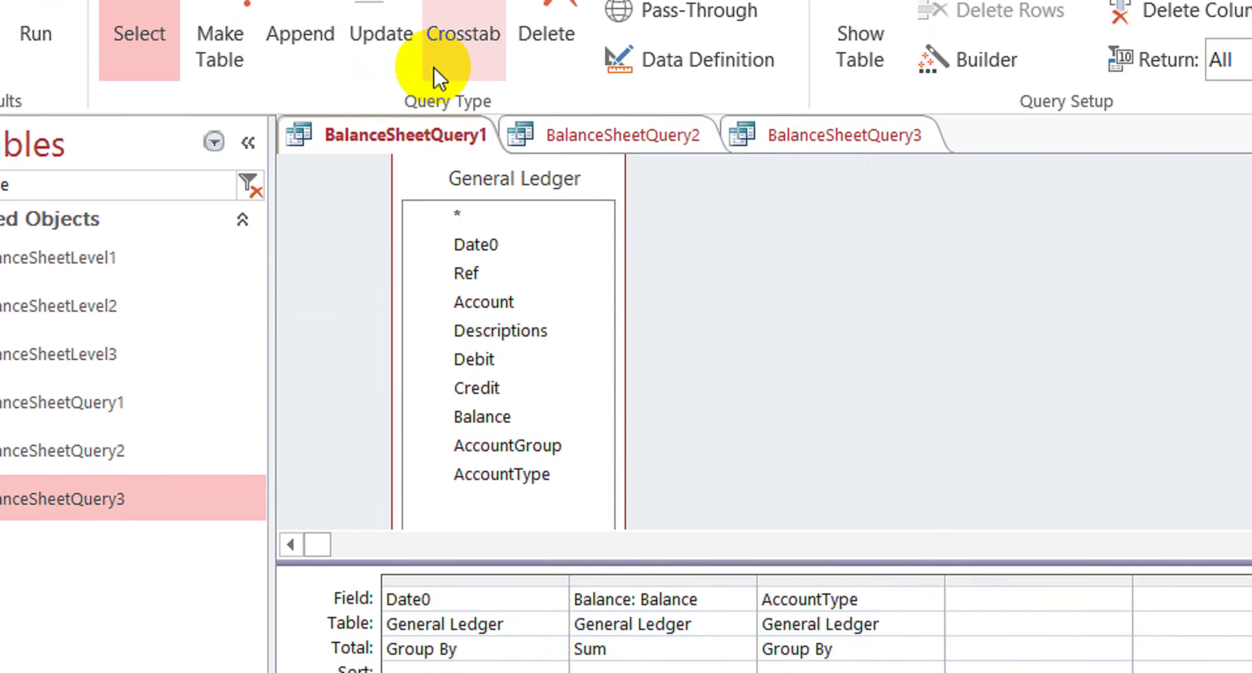
Close all three open balance sheet queries and save their design changes
{"action": "right_click", "coordinate": [398, 137]}
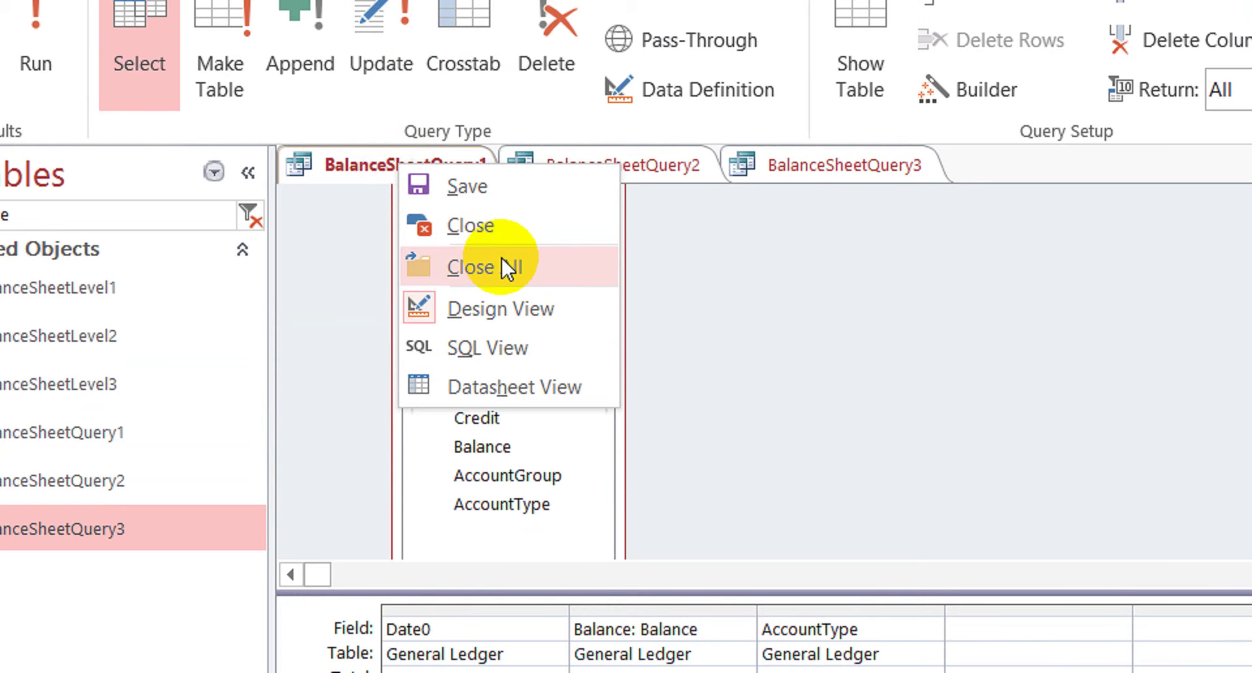
{"action": "left_click", "coordinate": [502, 227]}
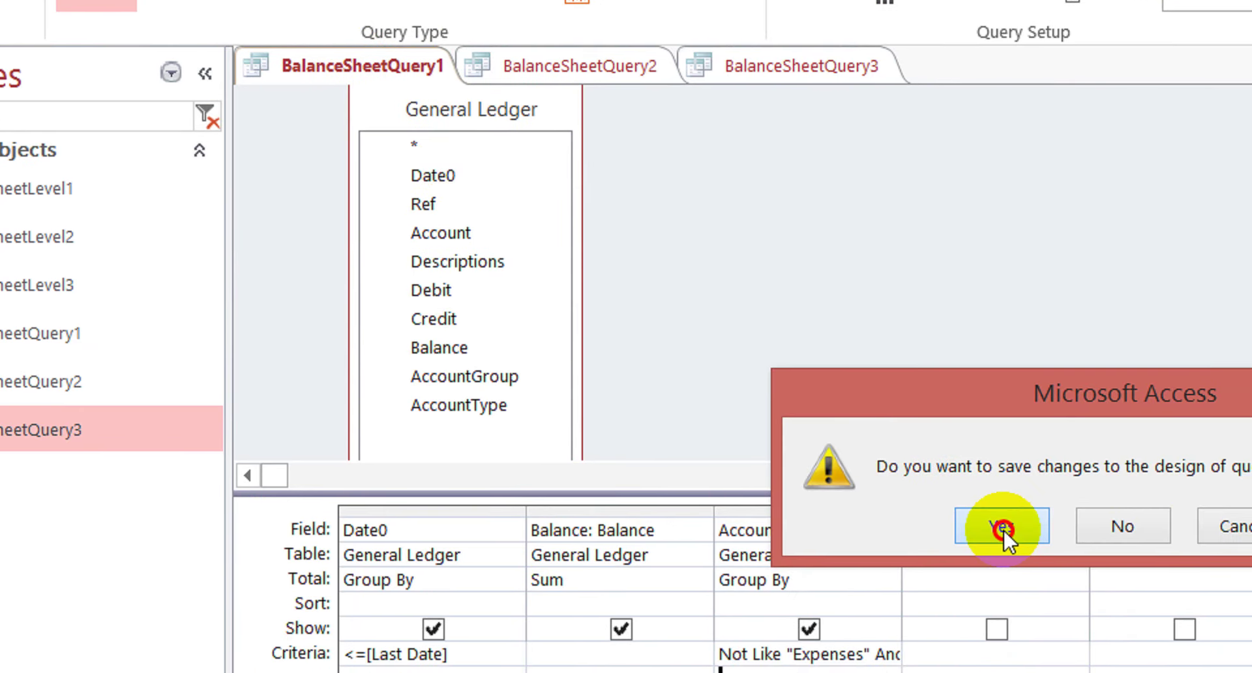
{"action": "left_click", "coordinate": [1044, 625]}
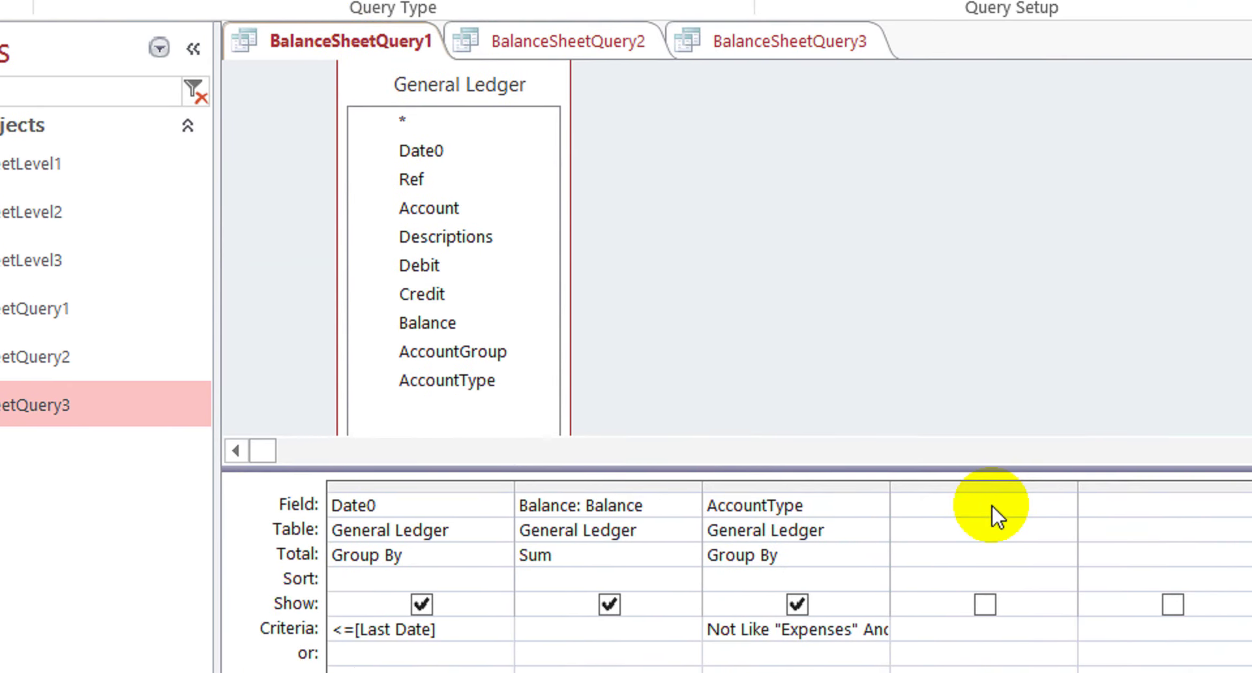
{"action": "left_click", "coordinate": [993, 508]}
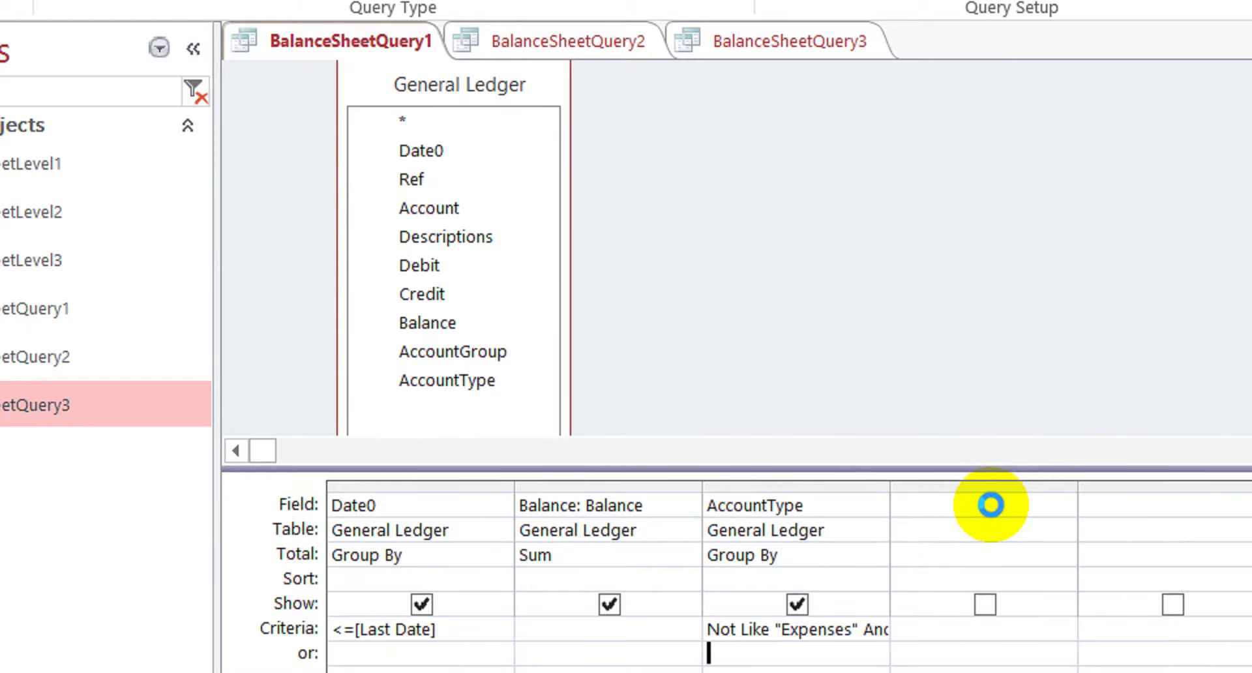
{"action": "left_click", "coordinate": [991, 505]}
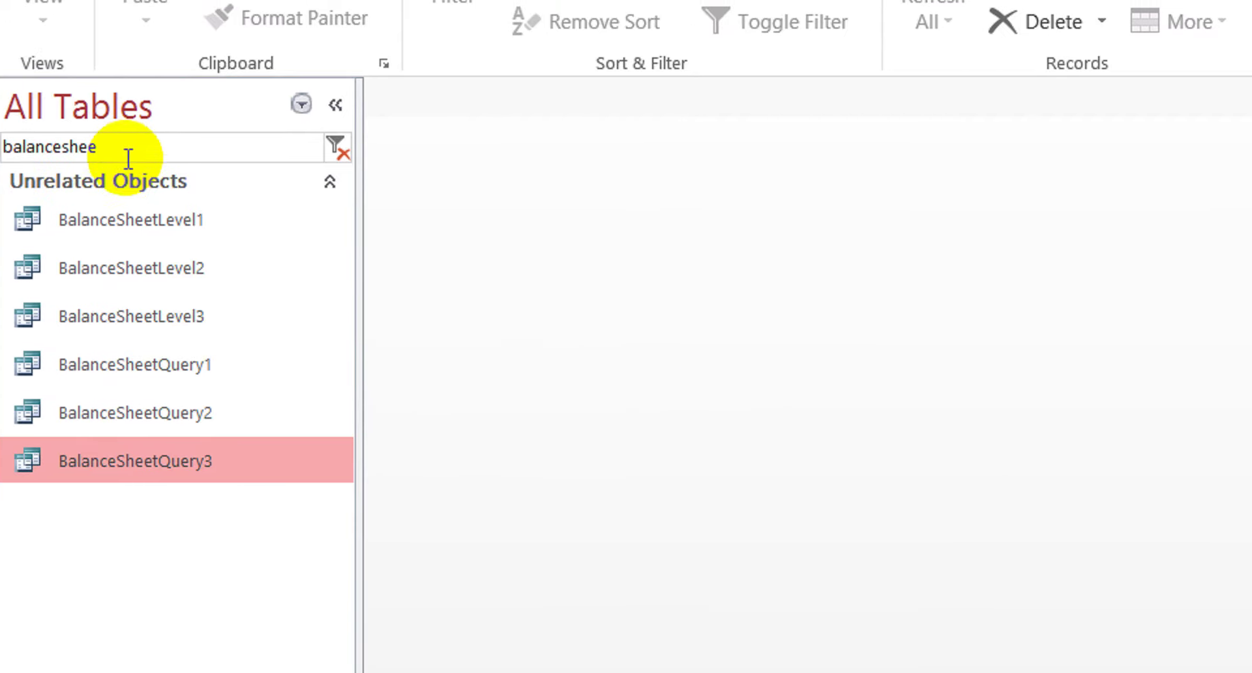
Replace the object list filter with "tr" to find the trial balance objects
{"action": "left_click_drag", "start_coordinate": [8, 147], "coordinate": [0, 147]}
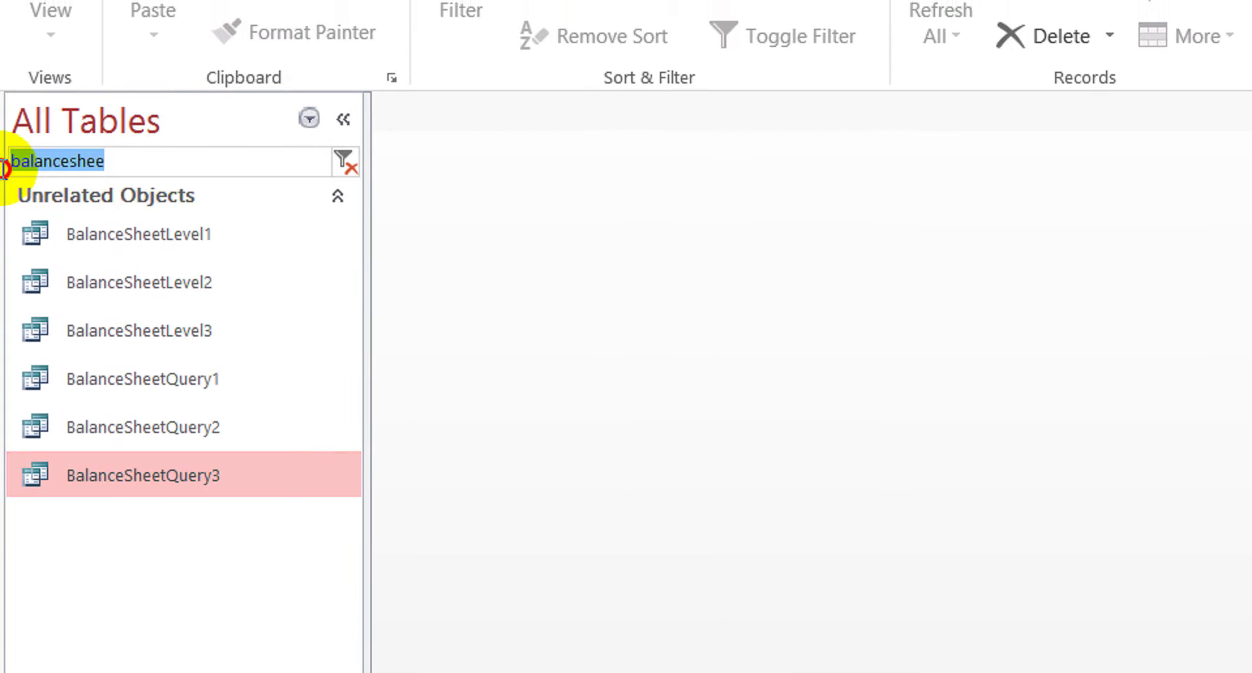
{"action": "key", "text": "BackSpace"}
{"action": "type", "text": "tr"}
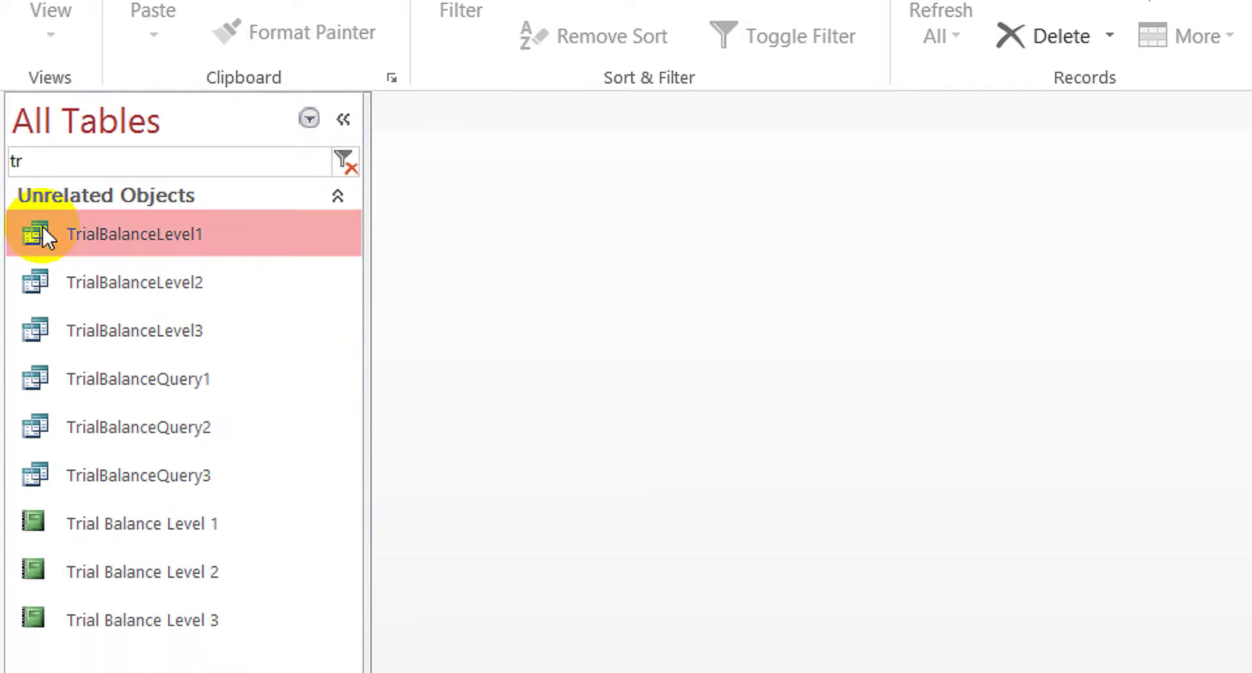
Duplicate the Trial Balance Level 3 report under the name Income Statement
{"action": "left_click", "coordinate": [158, 576]}
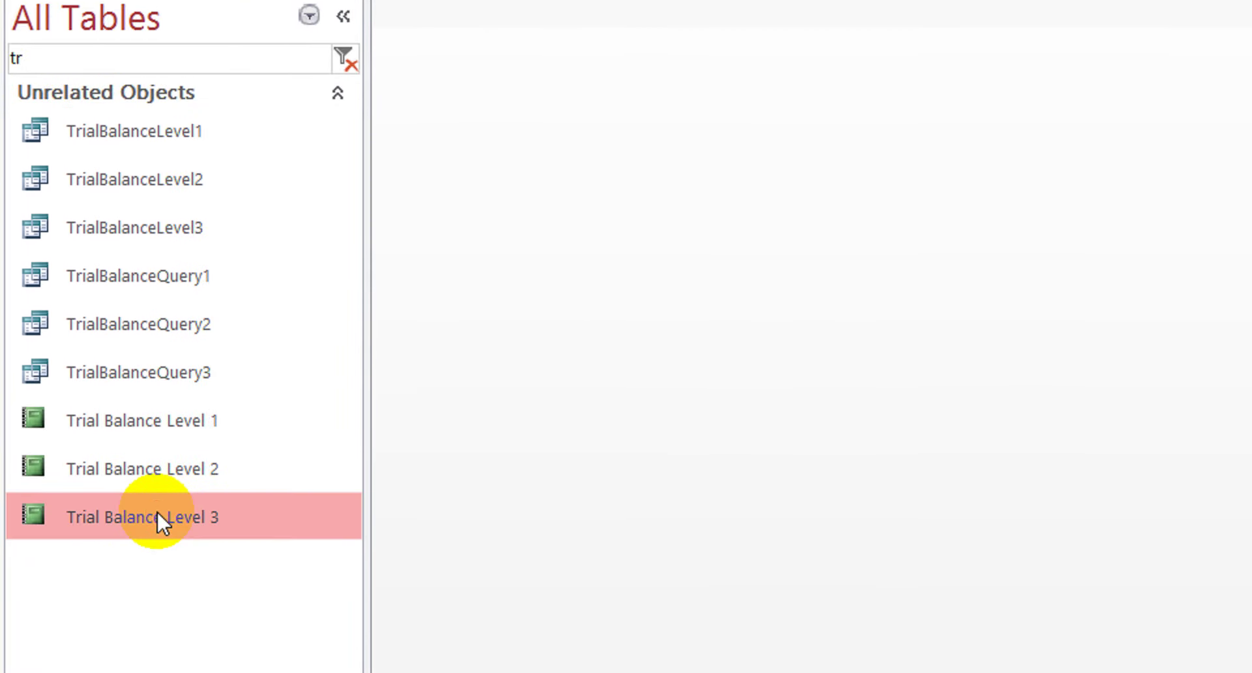
{"action": "key", "text": "ctrl+c"}
{"action": "key", "text": "ctrl+v"}
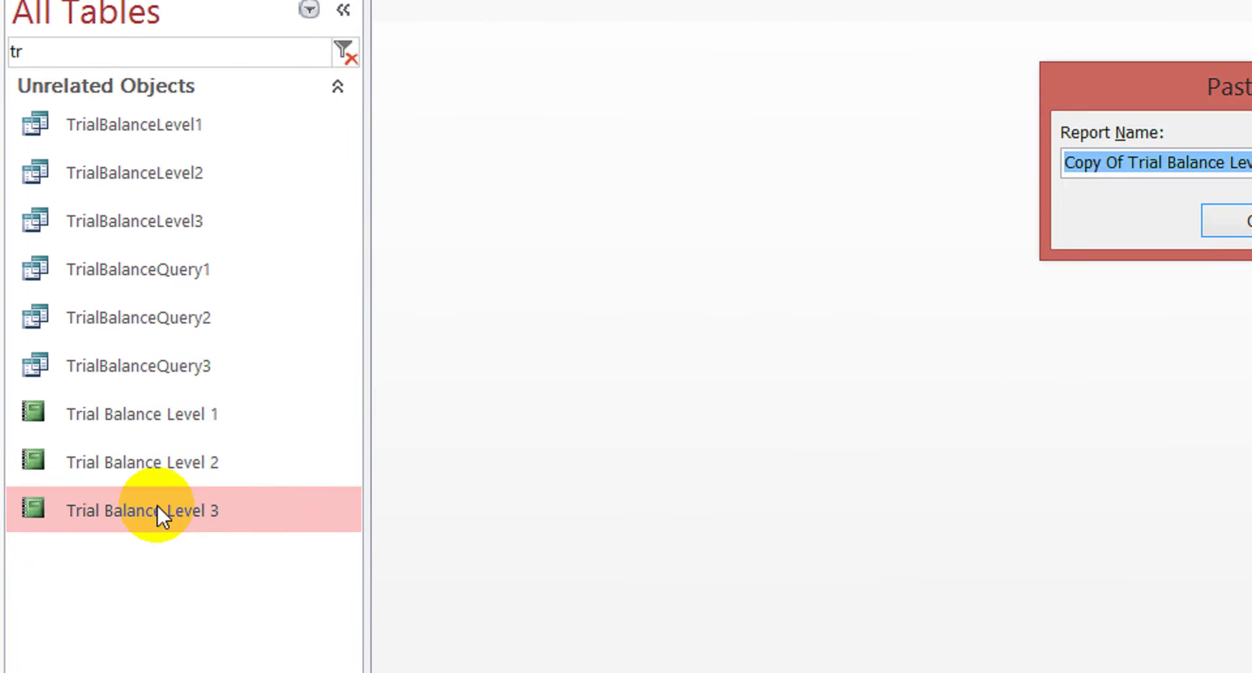
{"action": "left_click_drag", "start_coordinate": [1123, 169], "coordinate": [792, 159]}
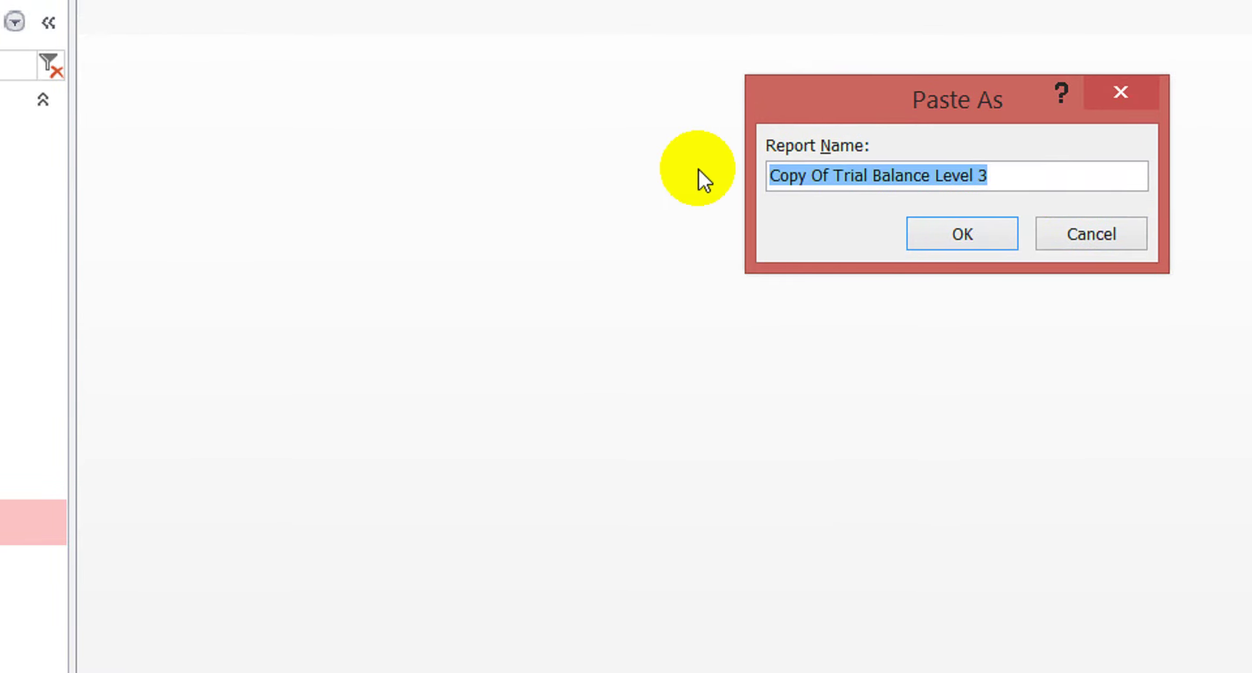
{"action": "type", "text": "Income S"}
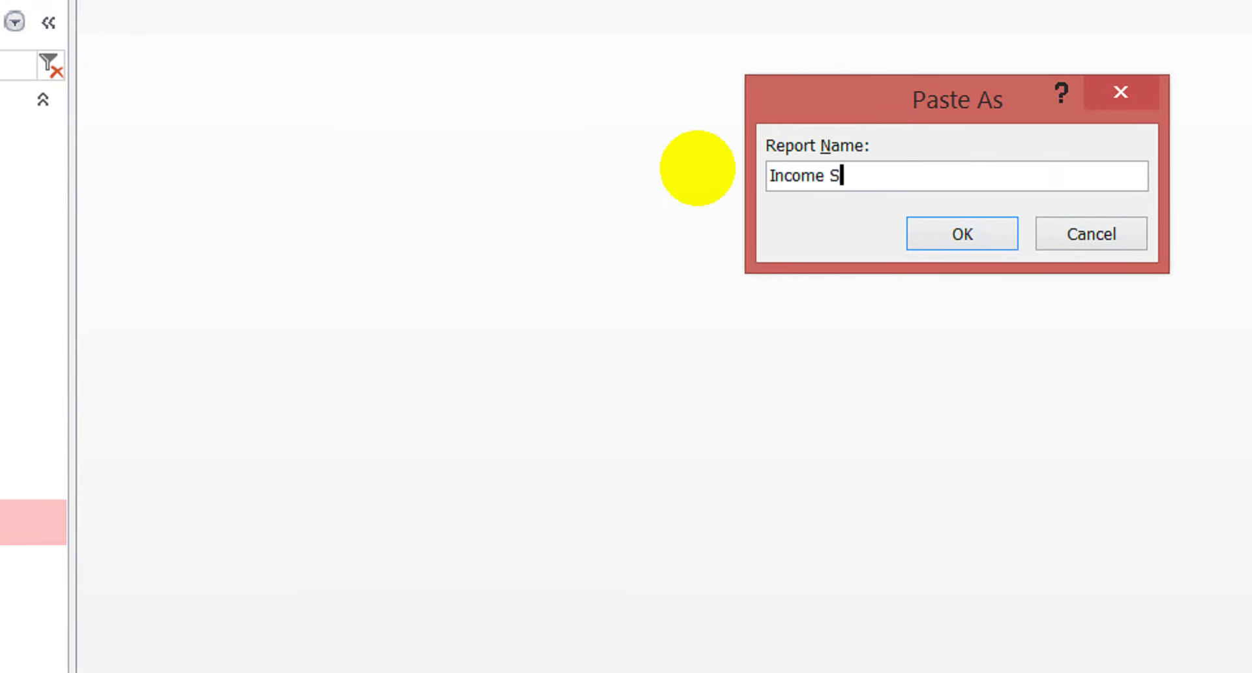
{"action": "type", "text": "at"}
{"action": "key", "text": "BackSpace"}
{"action": "key", "text": "BackSpace"}
{"action": "type", "text": "tatement"}
{"action": "key", "text": "Return"}
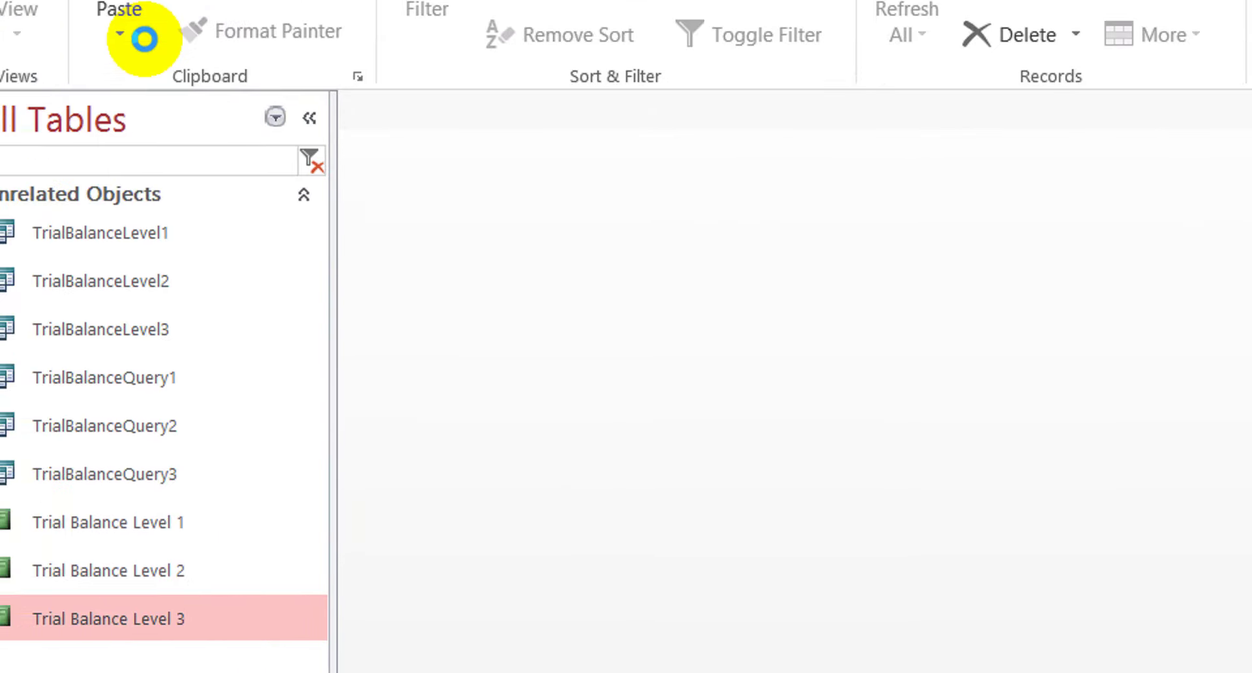
Compact and repair the POSPro database, and filter the object list by "income"
{"action": "left_click", "coordinate": [74, 87]}
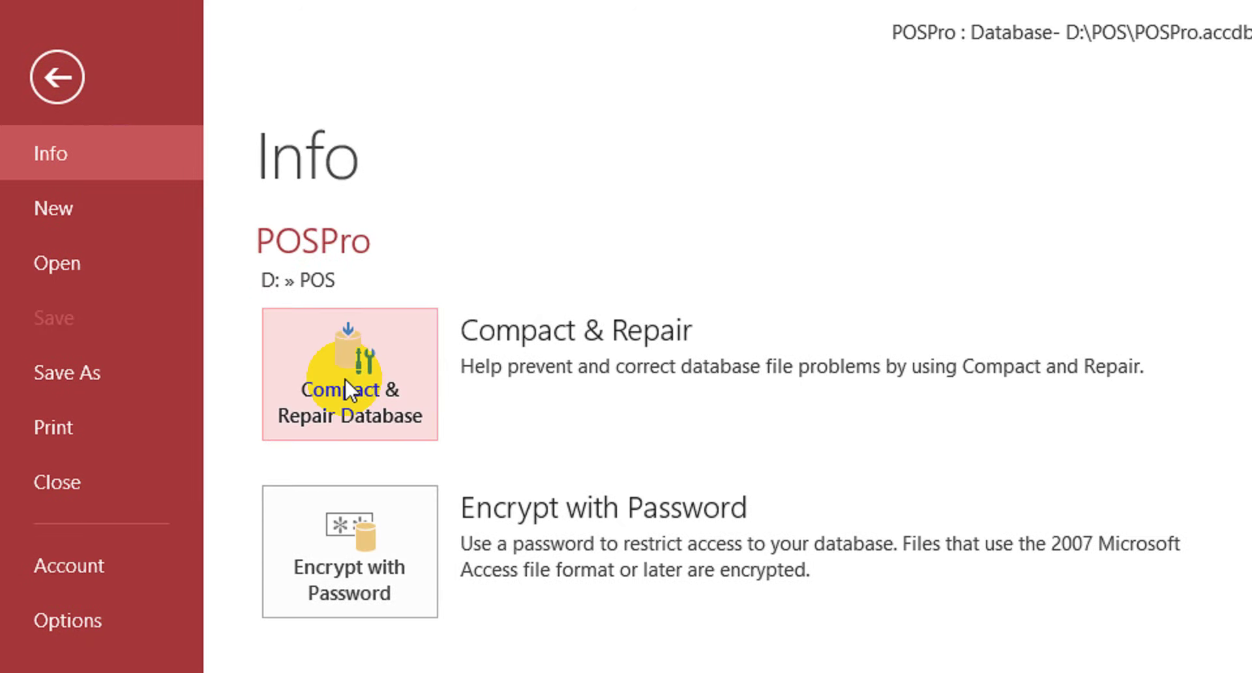
{"action": "left_click", "coordinate": [346, 383]}
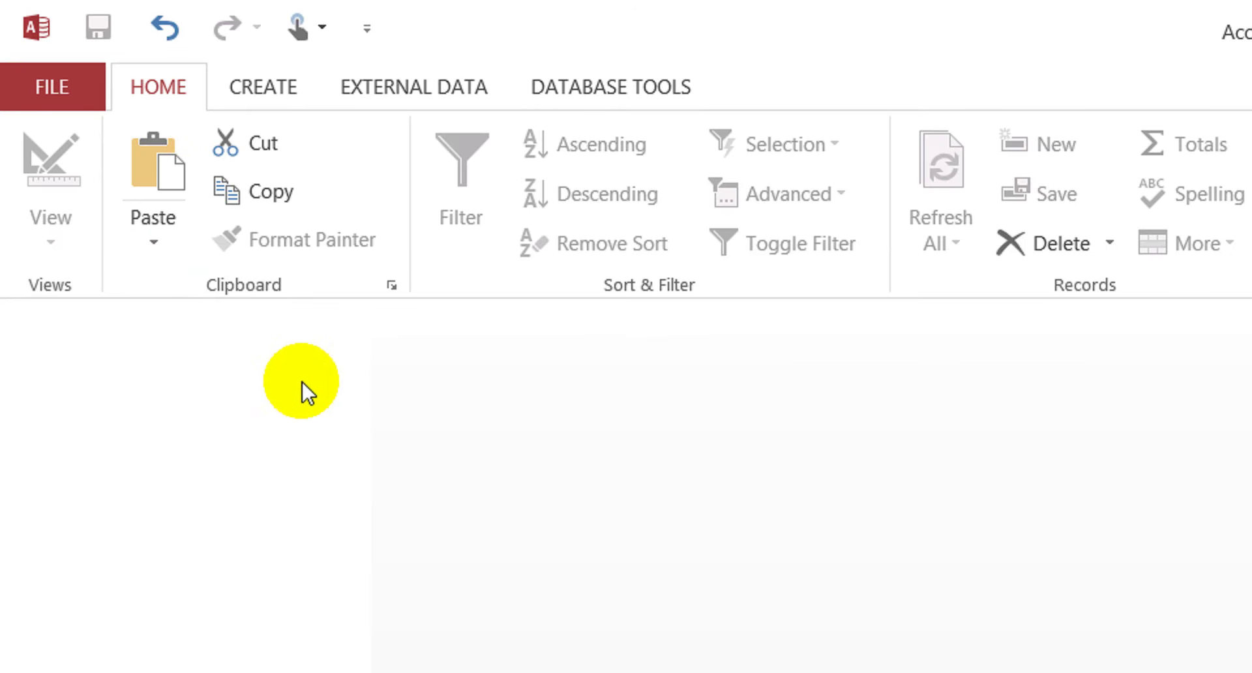
{"action": "type", "text": "income"}
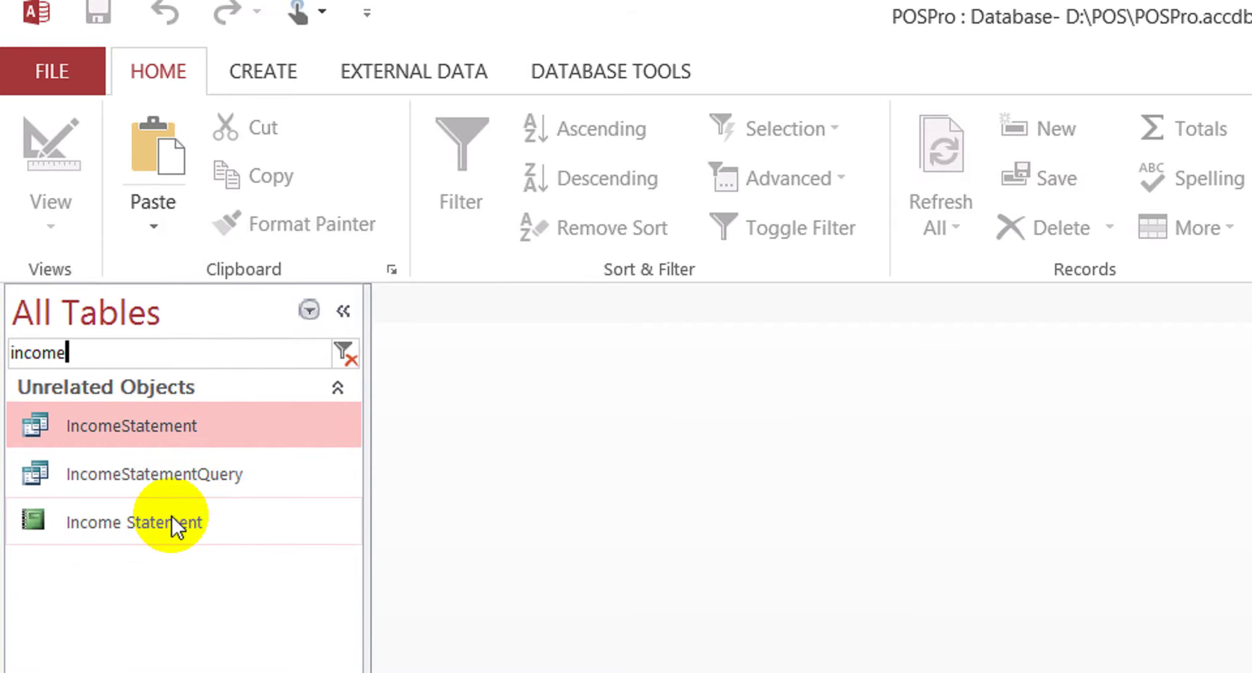
Open the Income Statement report with 30-10 as the last date and examine its debit and credit rows down to the totals
{"action": "left_click", "coordinate": [173, 535]}
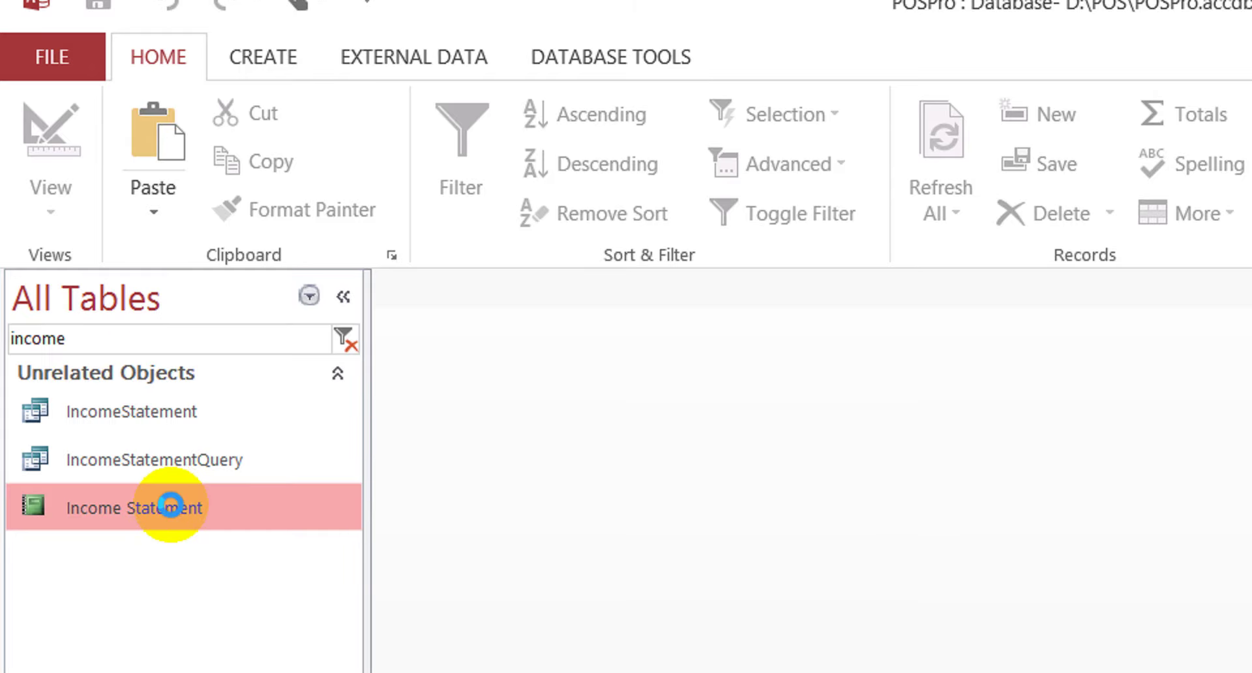
{"action": "double_click", "coordinate": [171, 506]}
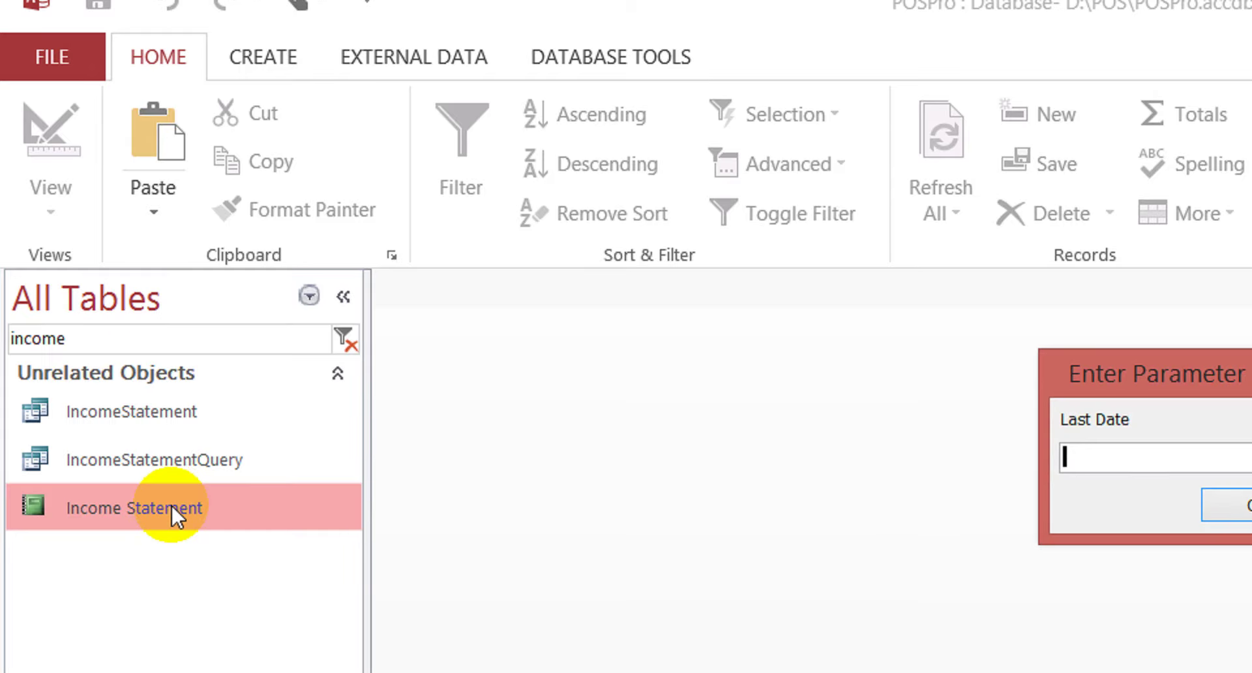
{"action": "type", "text": "30-10"}
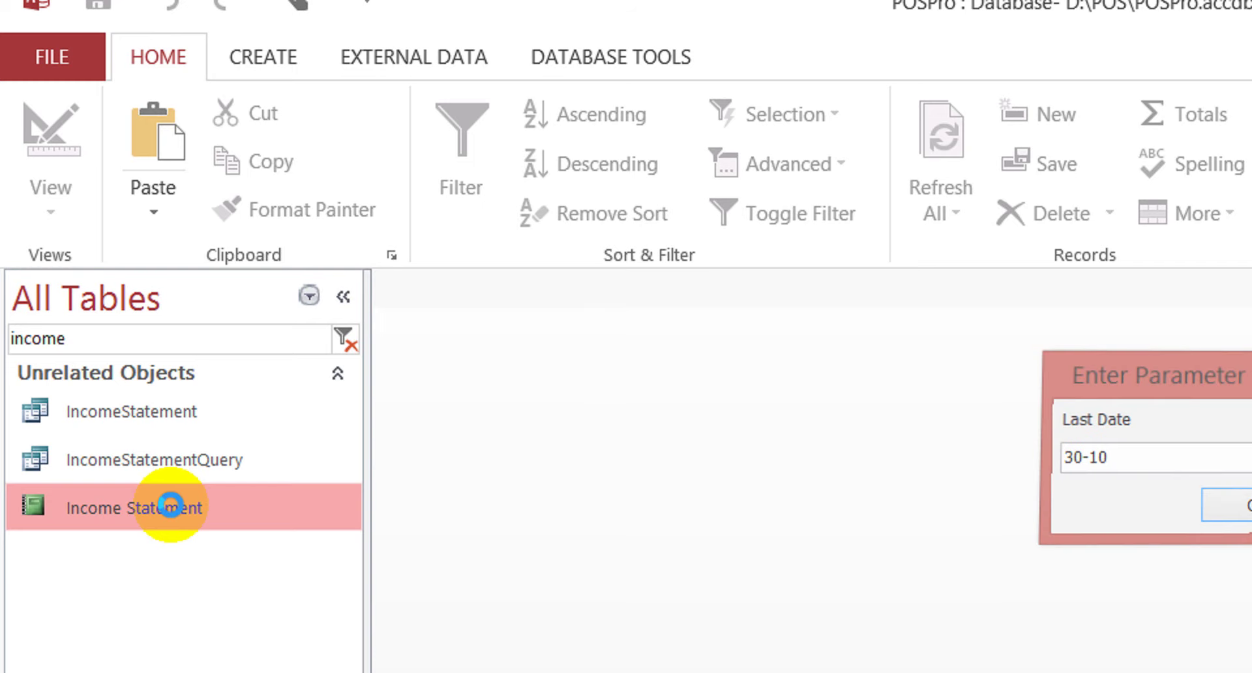
{"action": "key", "text": "Return"}
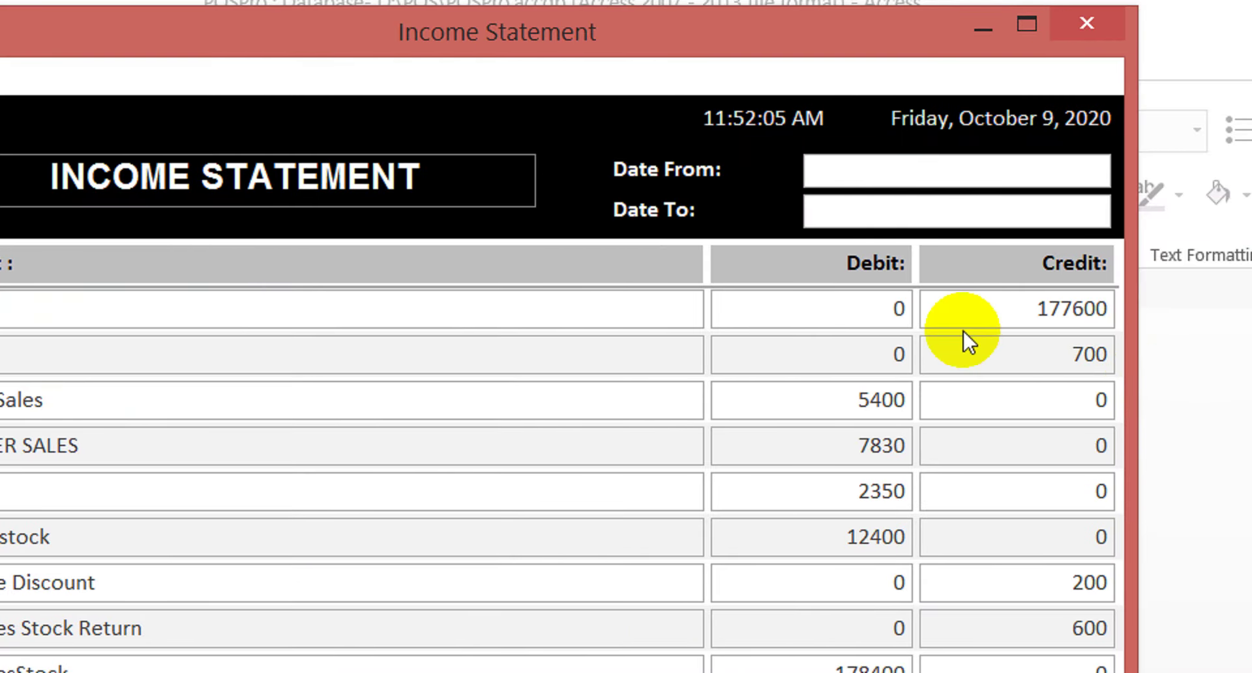
{"action": "left_click", "coordinate": [986, 334]}
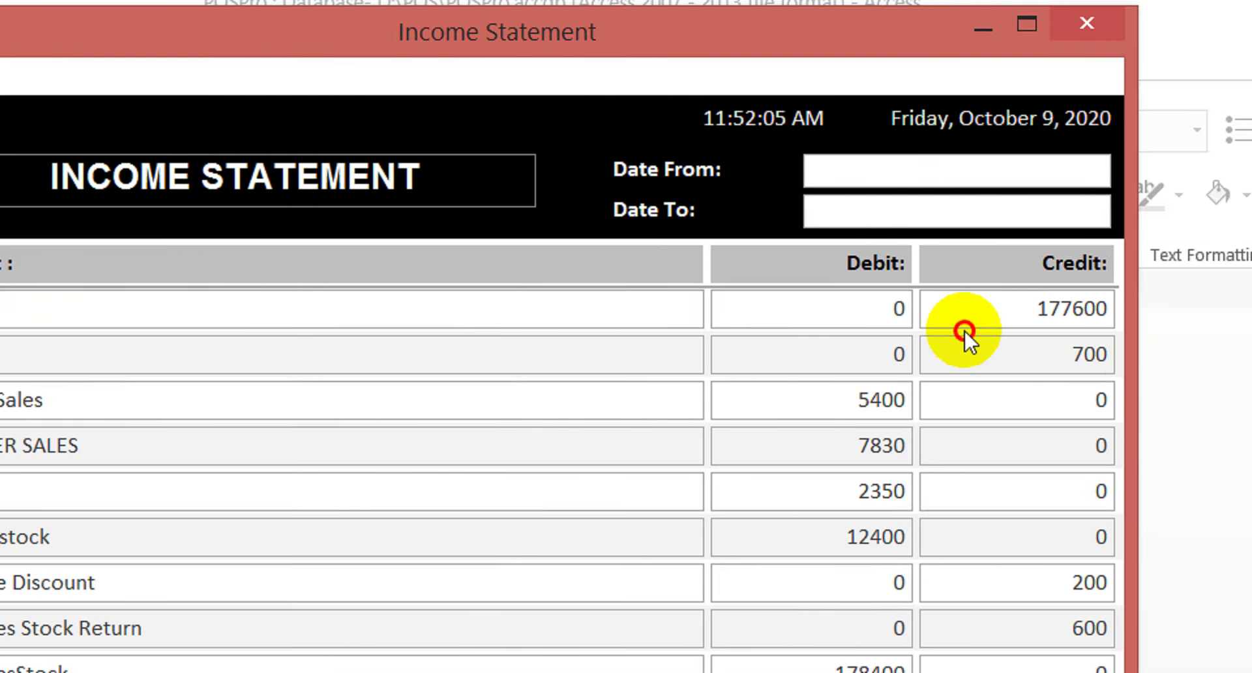
{"action": "left_click", "coordinate": [960, 419]}
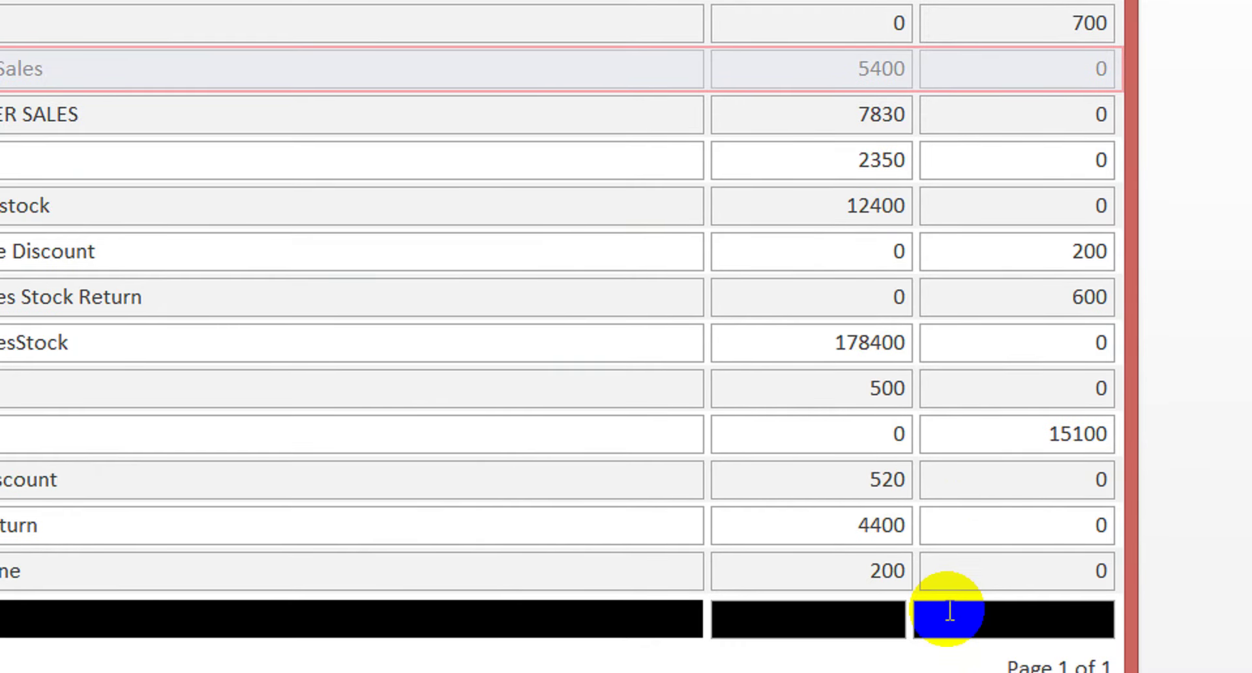
{"action": "left_click", "coordinate": [951, 610]}
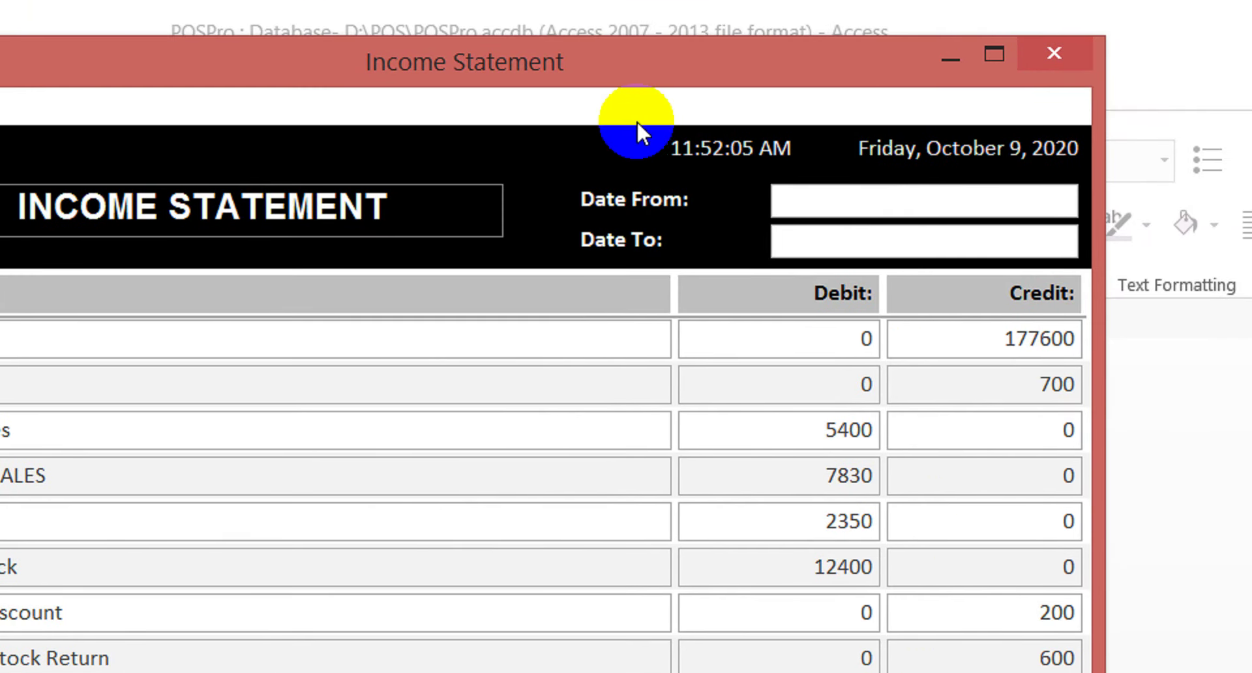
Switch the Income Statement report to Design view and set its Record Source to IncomeStatement
{"action": "right_click", "coordinate": [655, 59]}
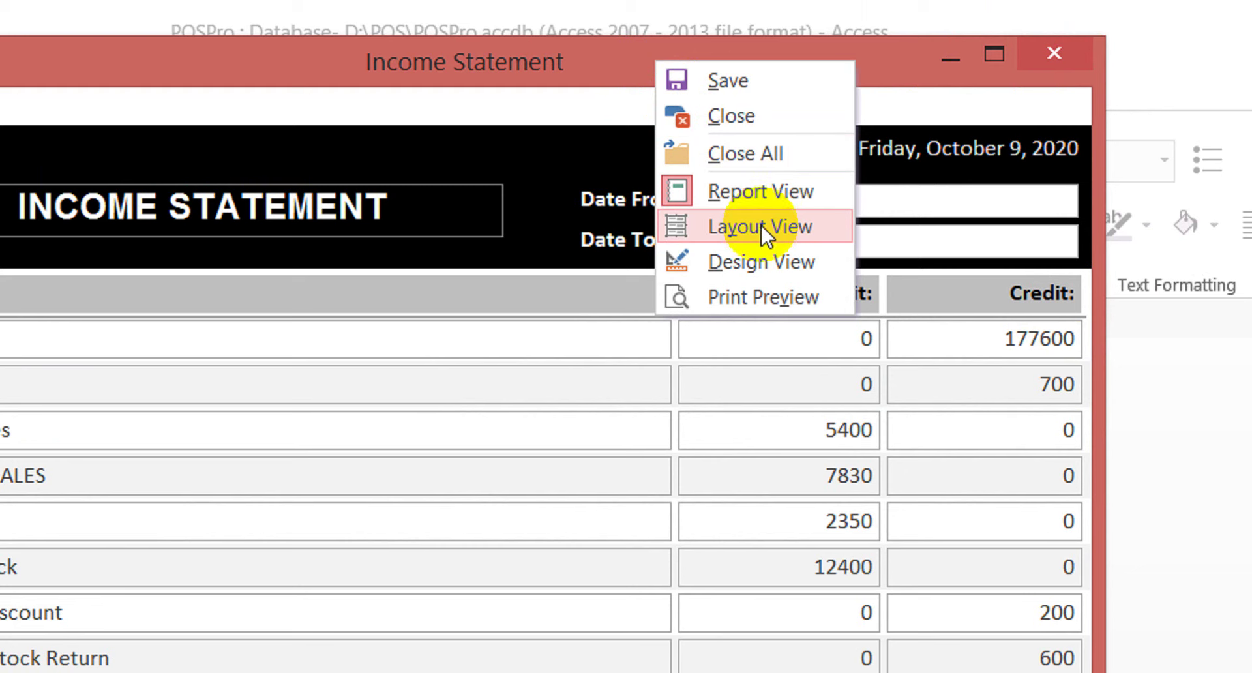
{"action": "left_click", "coordinate": [742, 250]}
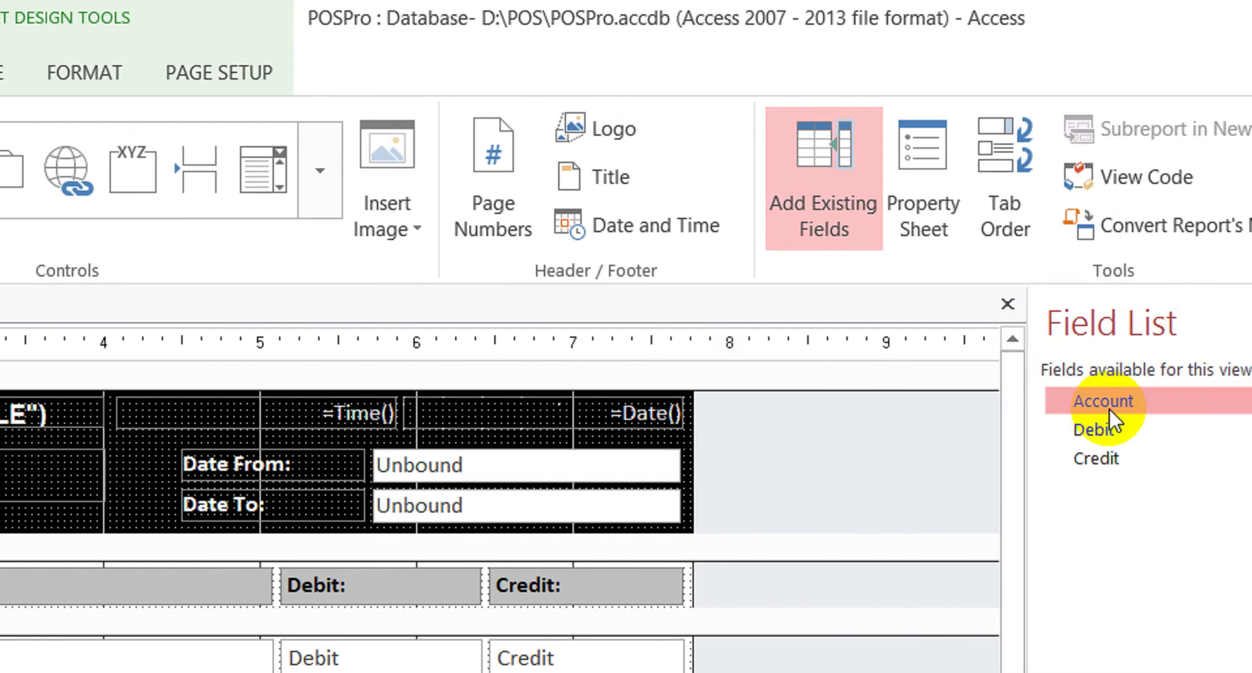
{"action": "left_click", "coordinate": [924, 218]}
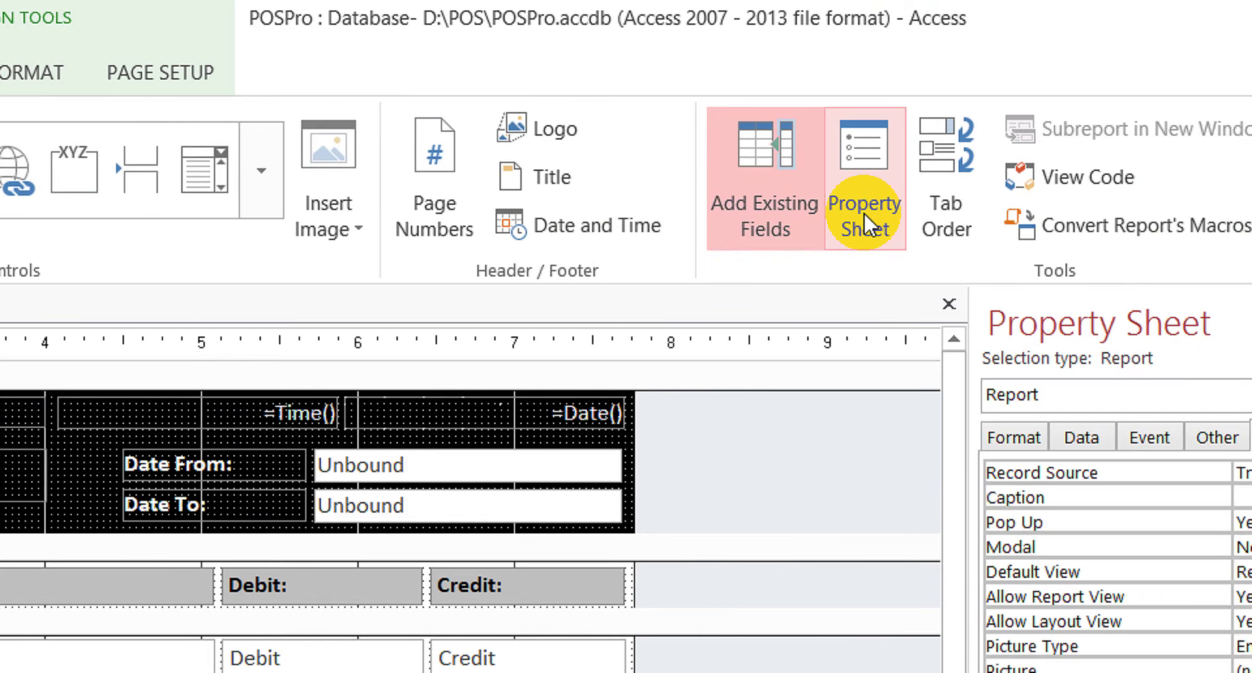
{"action": "left_click", "coordinate": [1138, 475]}
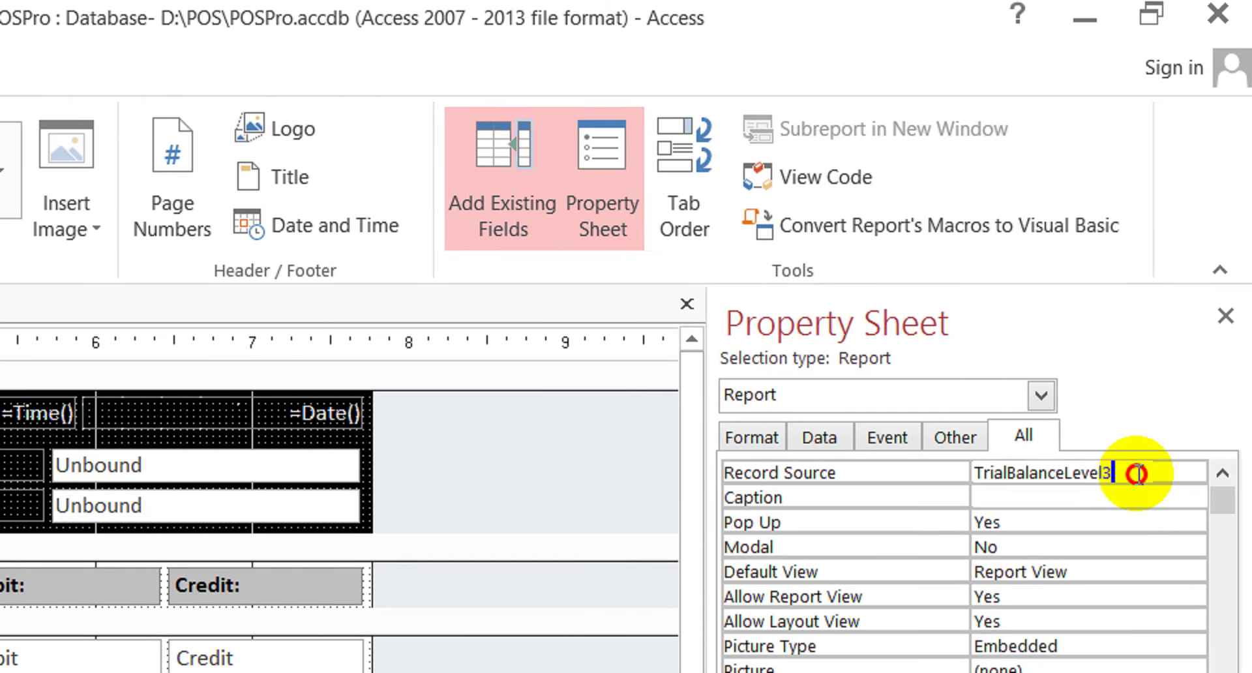
{"action": "key", "text": "Return"}
{"action": "double_click", "coordinate": [1138, 474]}
{"action": "type", "text": "incomeStatement"}
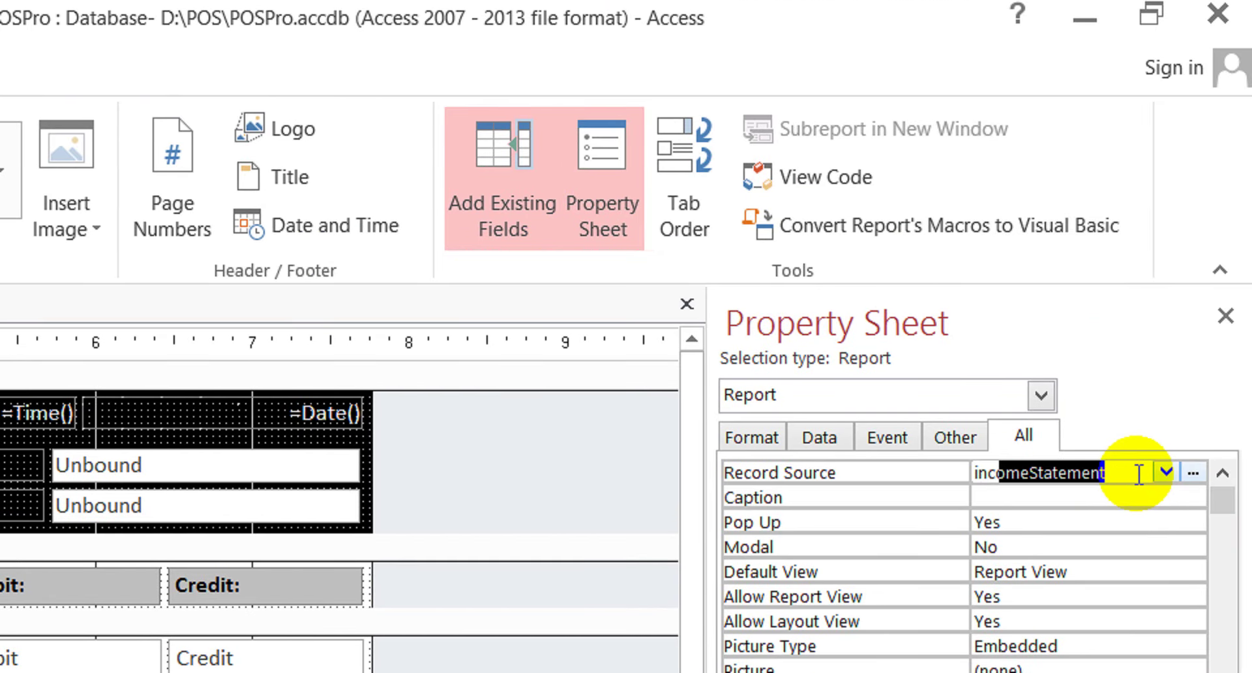
{"action": "left_click", "coordinate": [1139, 475]}
{"action": "double_click", "coordinate": [1136, 473]}
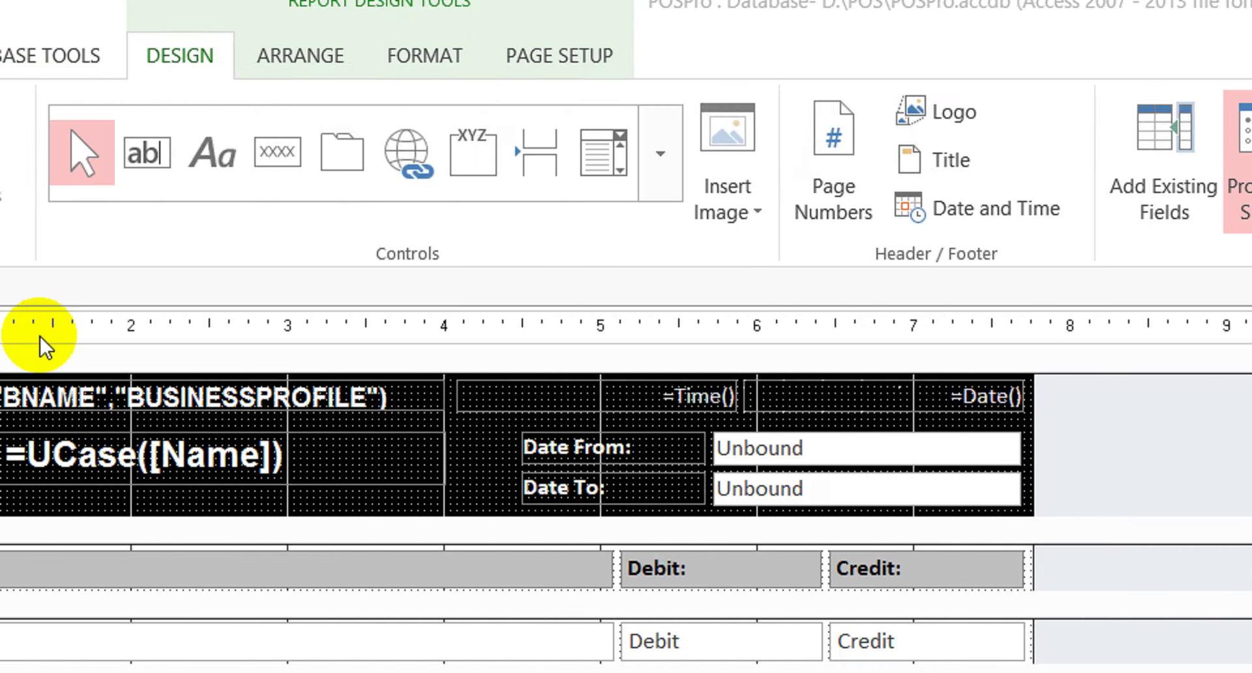
Fill the Report Header section's background with the standard blue theme colour
{"action": "left_click", "coordinate": [98, 324]}
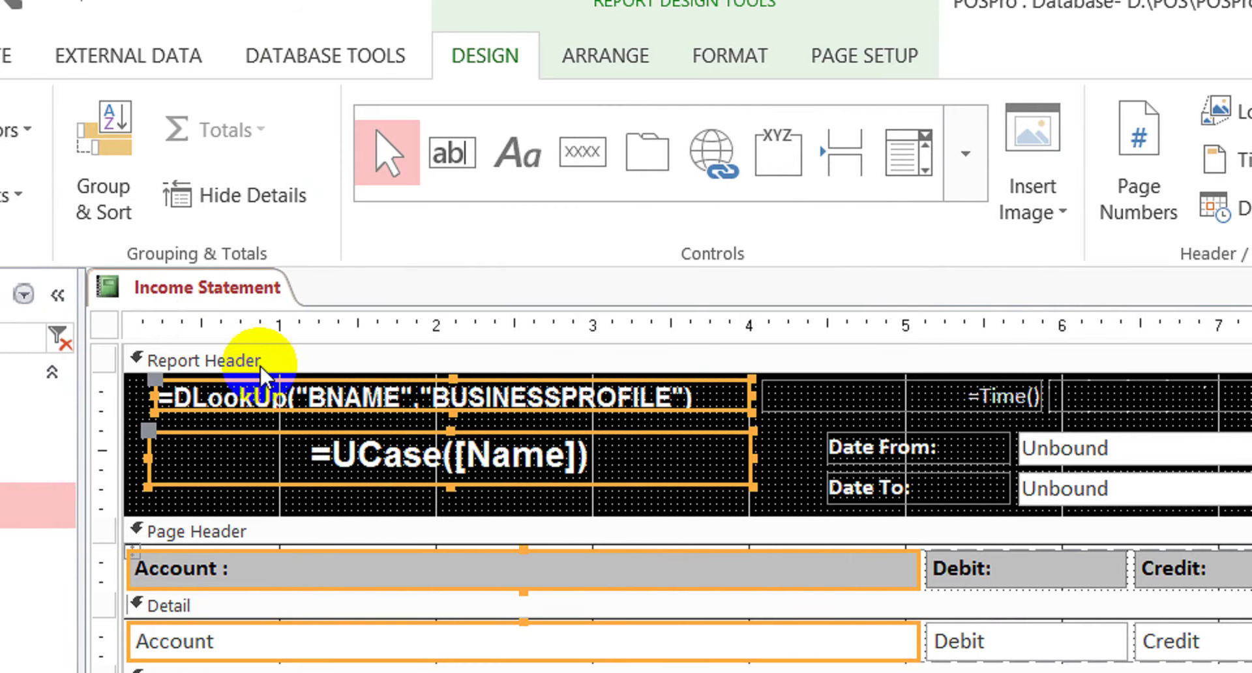
{"action": "left_click", "coordinate": [270, 363]}
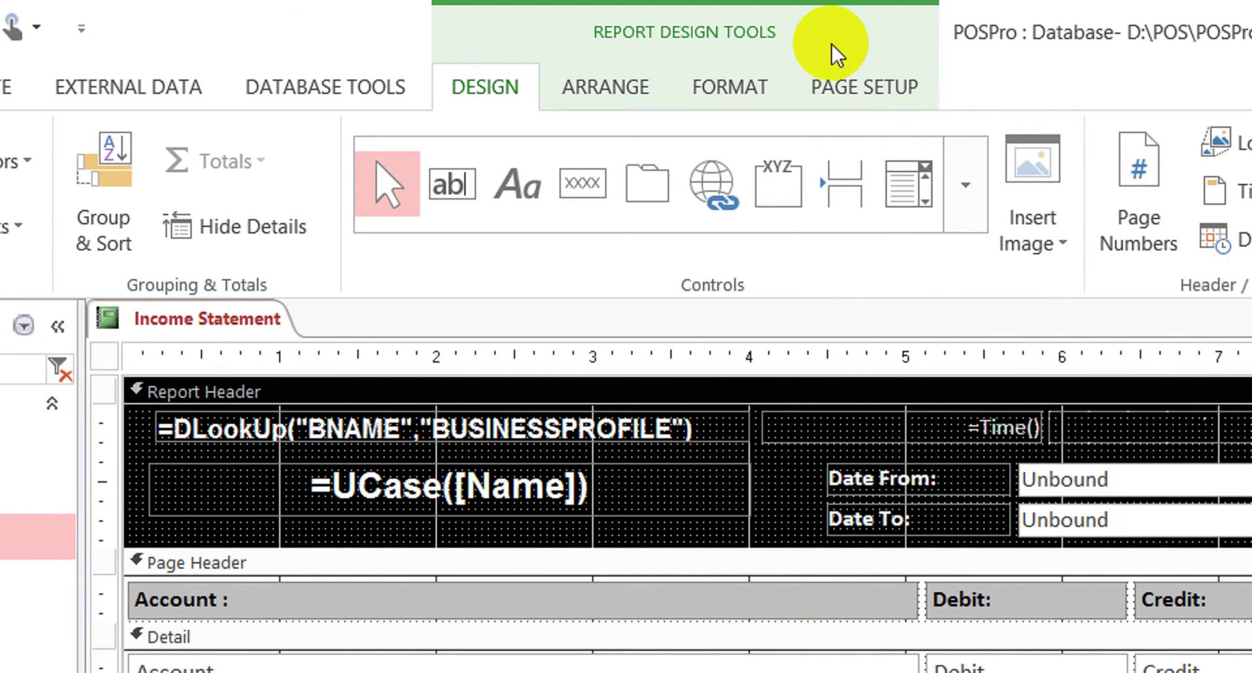
{"action": "left_click", "coordinate": [88, 91]}
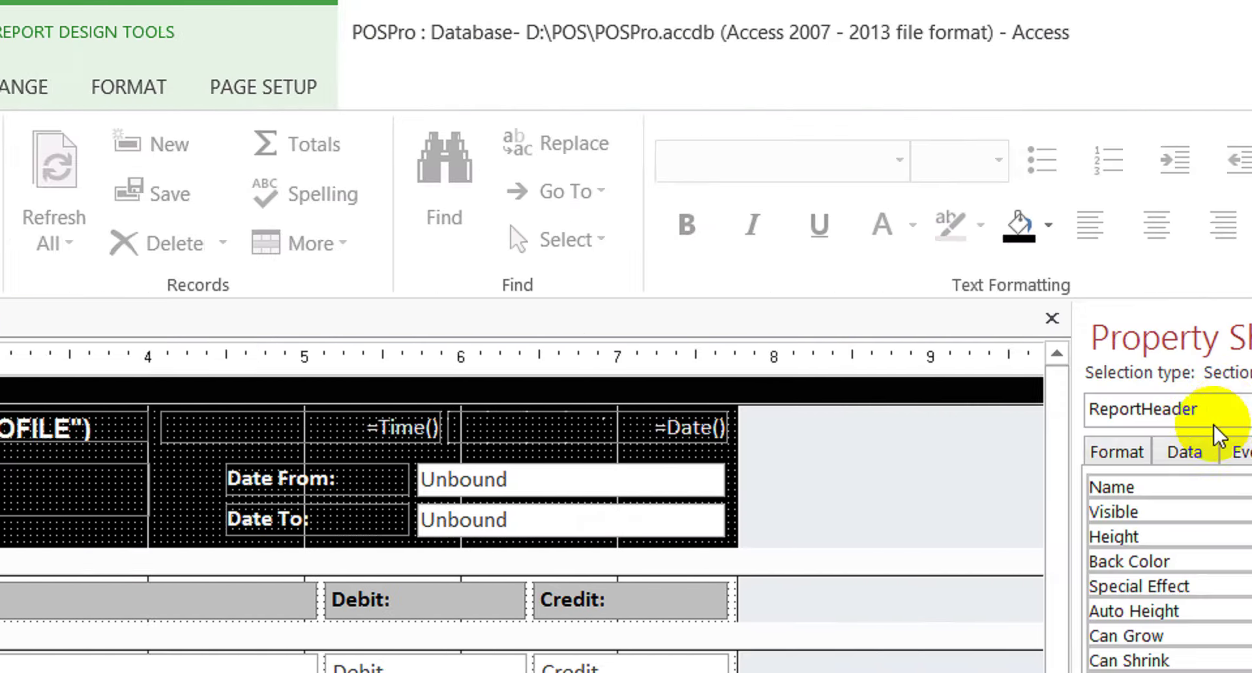
{"action": "left_click", "coordinate": [971, 228]}
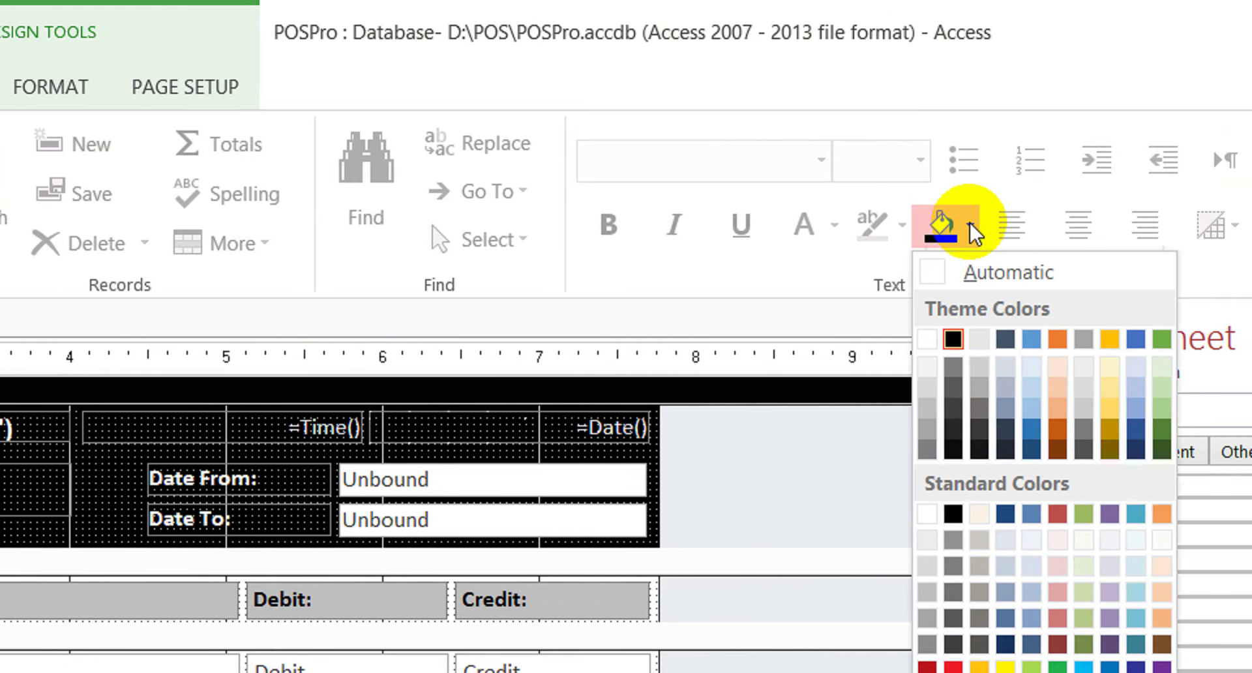
{"action": "left_click", "coordinate": [1000, 341]}
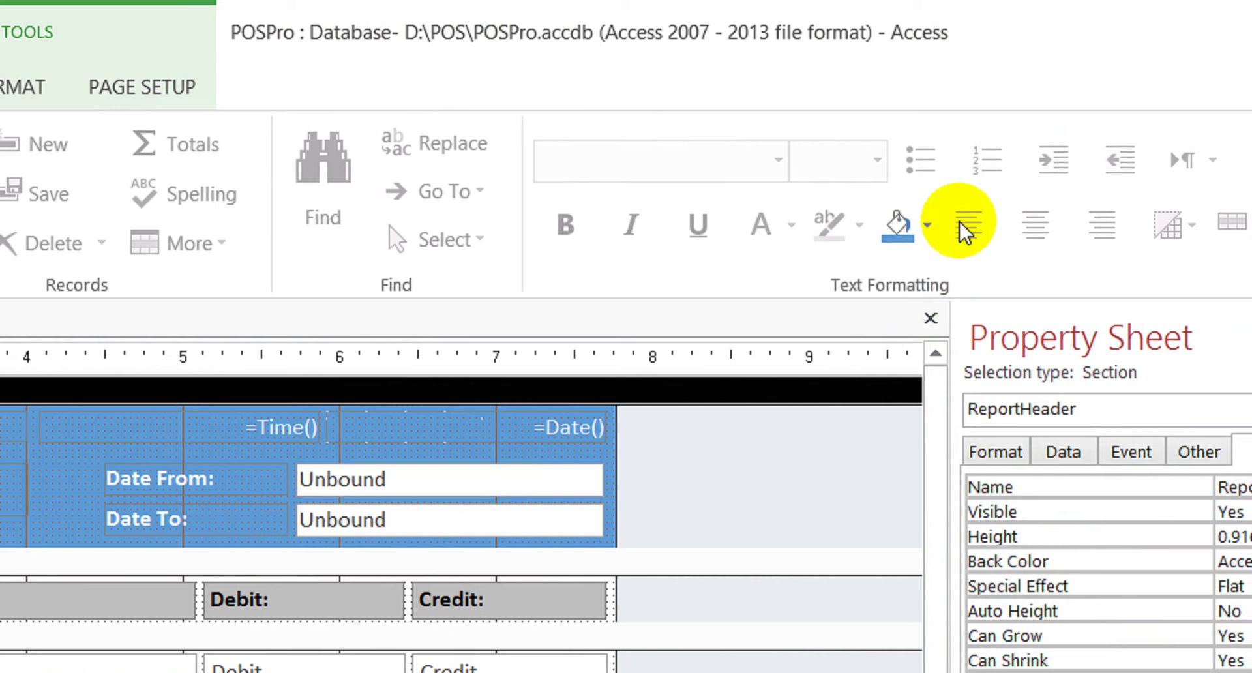
Try a darker blue and the Automatic background on the Report Header, and reapply the standard blue theme colour
{"action": "left_click", "coordinate": [935, 229]}
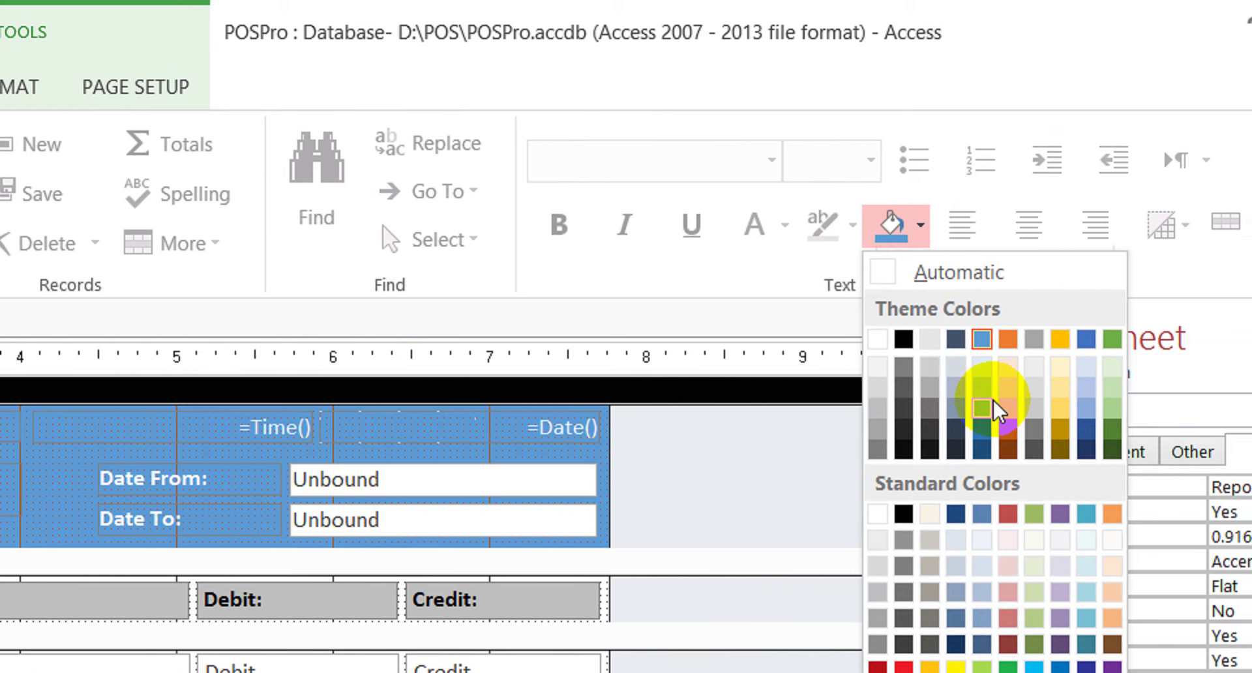
{"action": "left_click", "coordinate": [988, 426]}
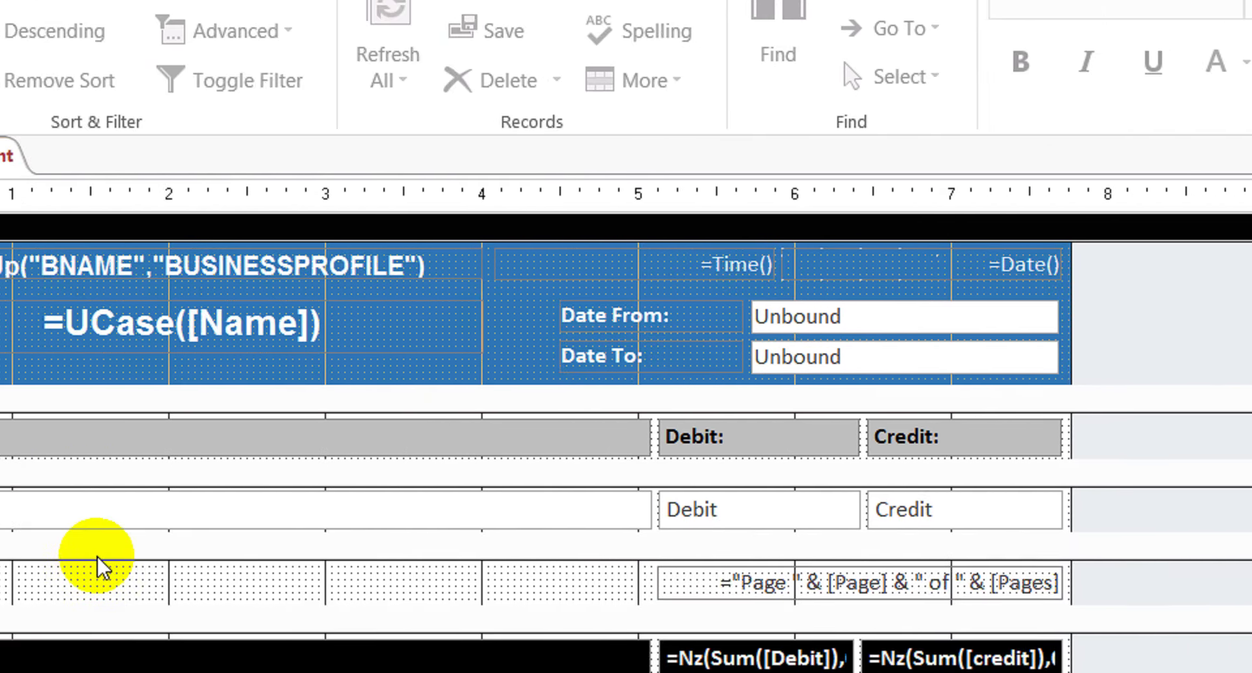
{"action": "left_click", "coordinate": [178, 547]}
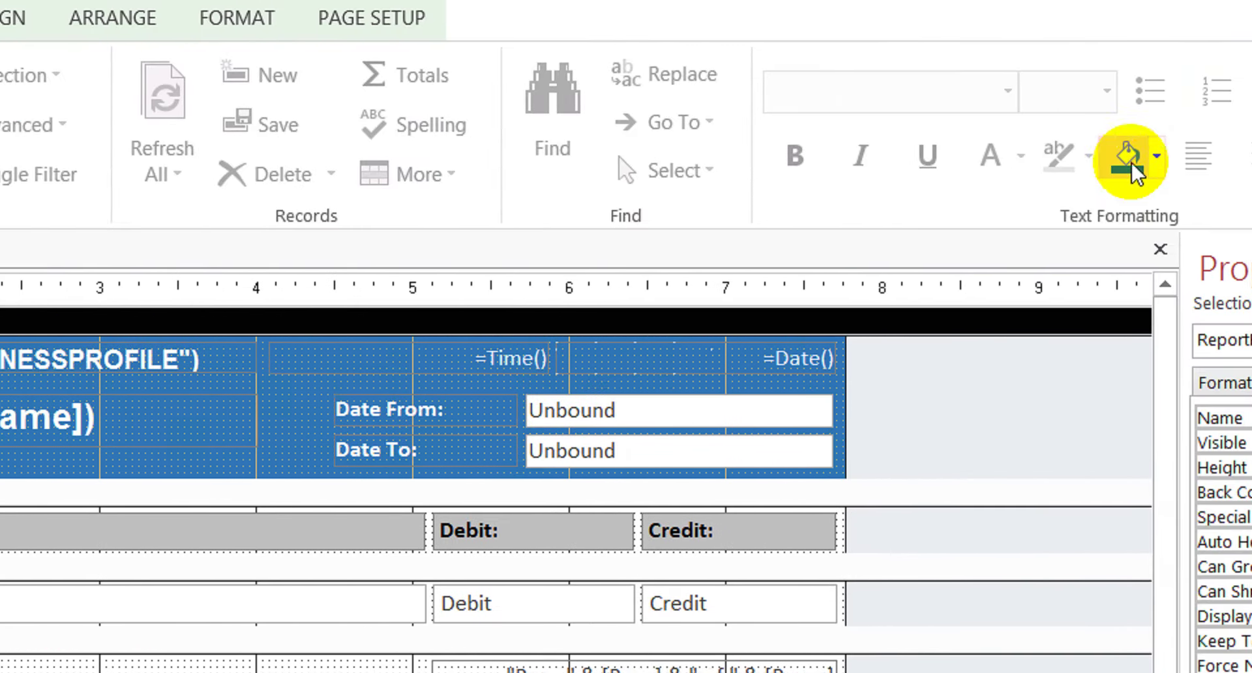
{"action": "left_click", "coordinate": [1062, 157]}
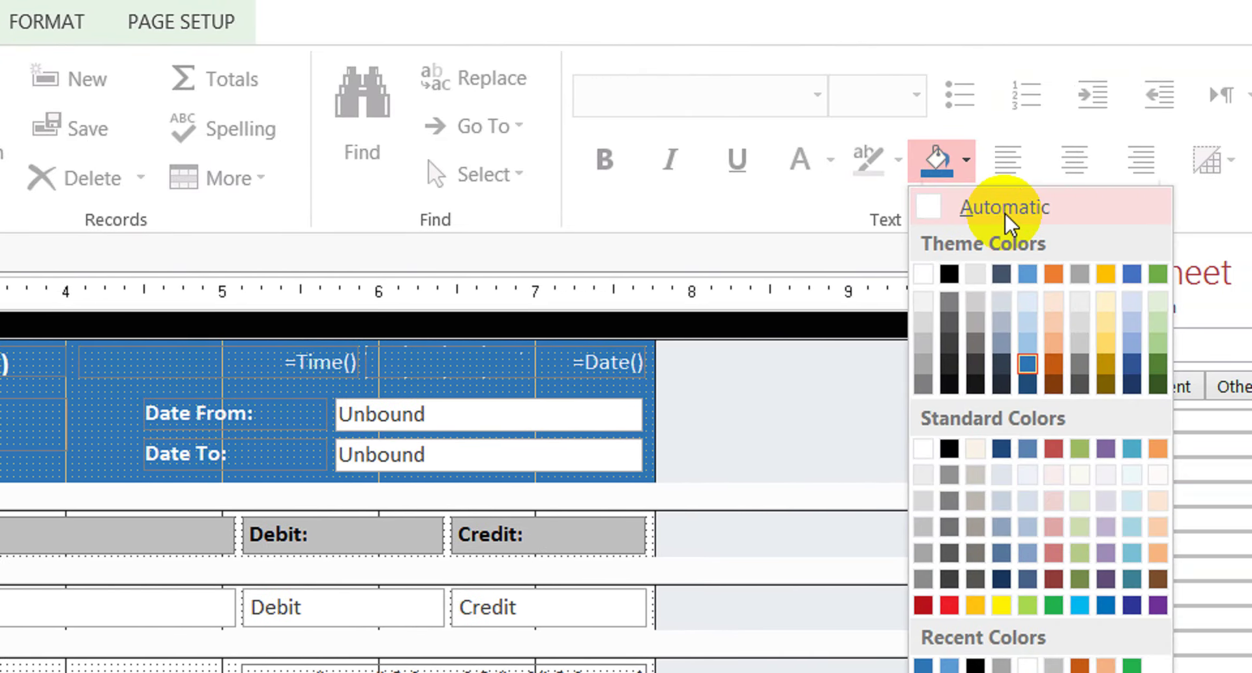
{"action": "left_click", "coordinate": [993, 206]}
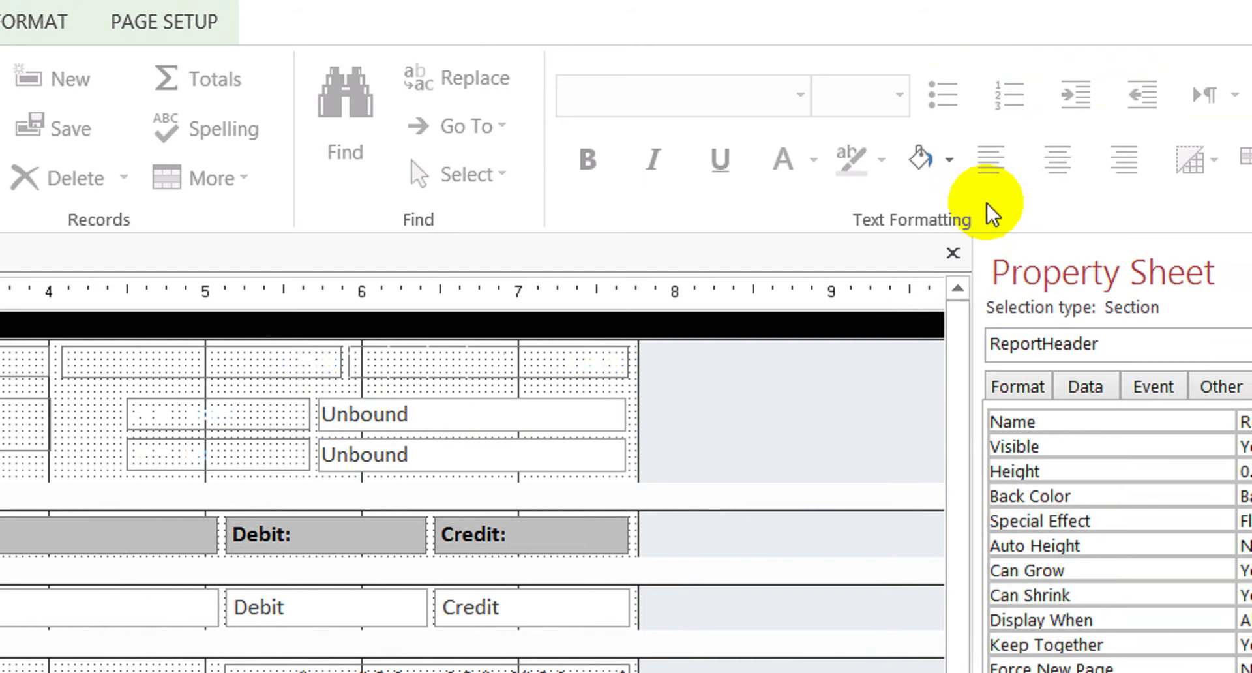
{"action": "left_click", "coordinate": [947, 171]}
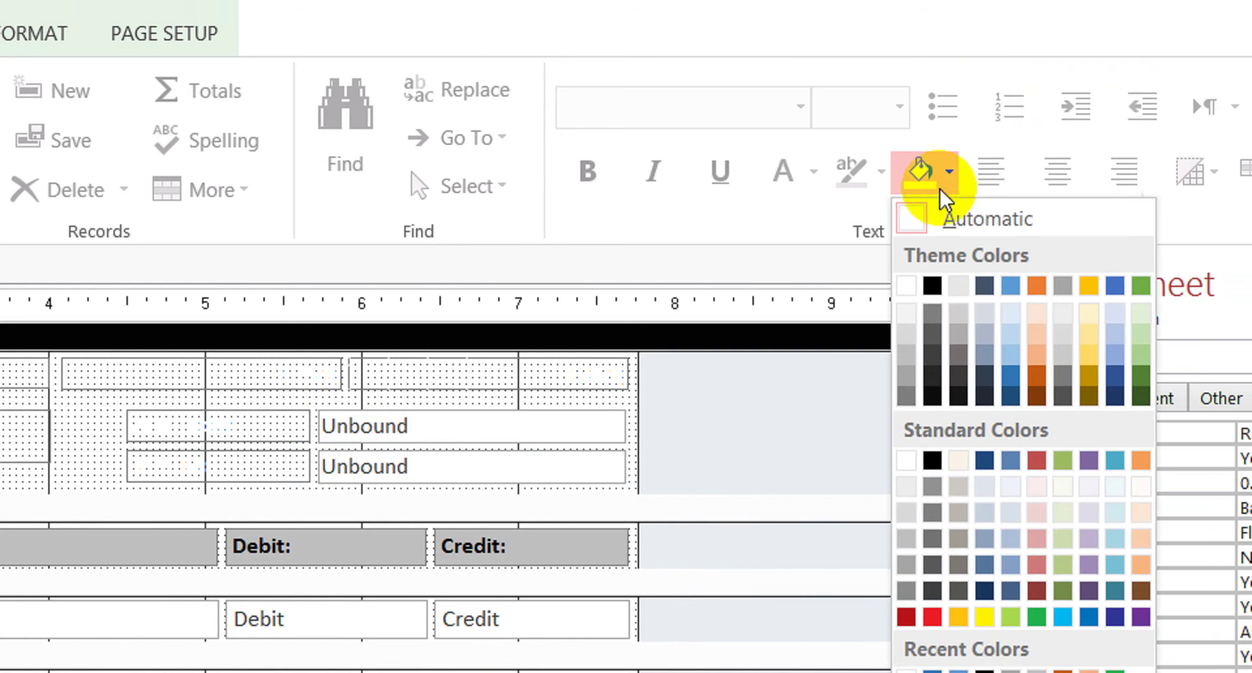
{"action": "left_click", "coordinate": [1021, 288]}
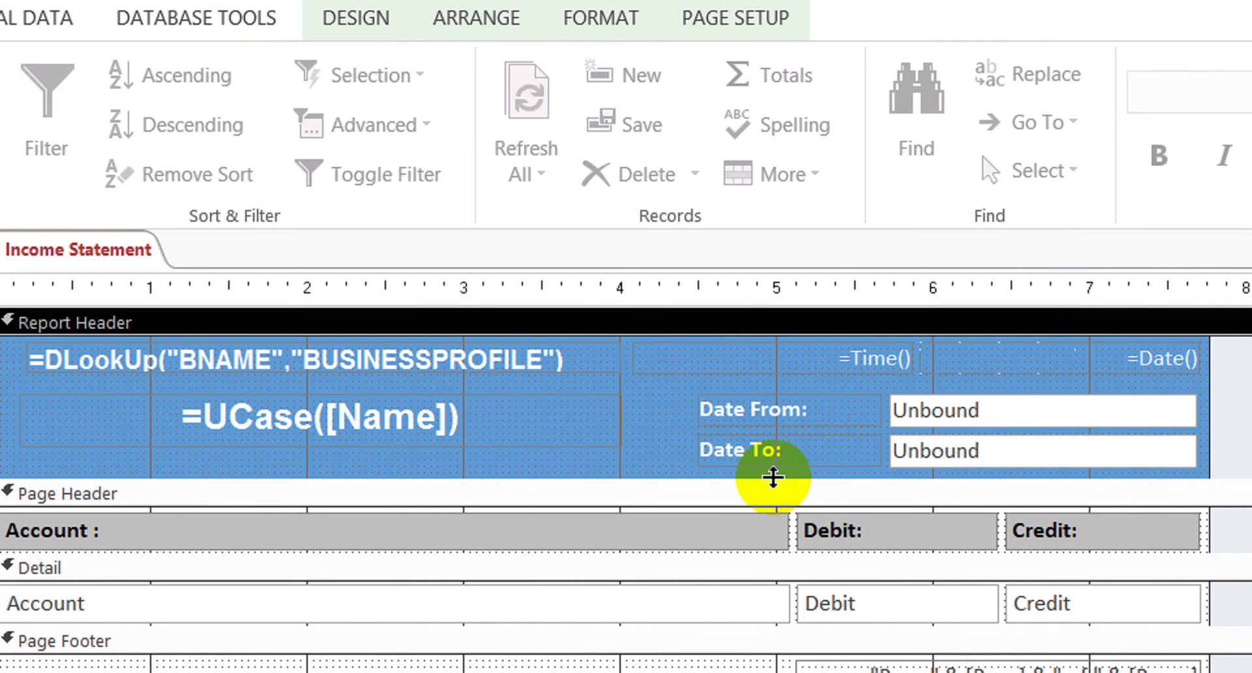
Extend the Report Header section to about 1.9 inches tall and select all the controls inside it
{"action": "left_click_drag", "start_coordinate": [774, 475], "coordinate": [757, 628]}
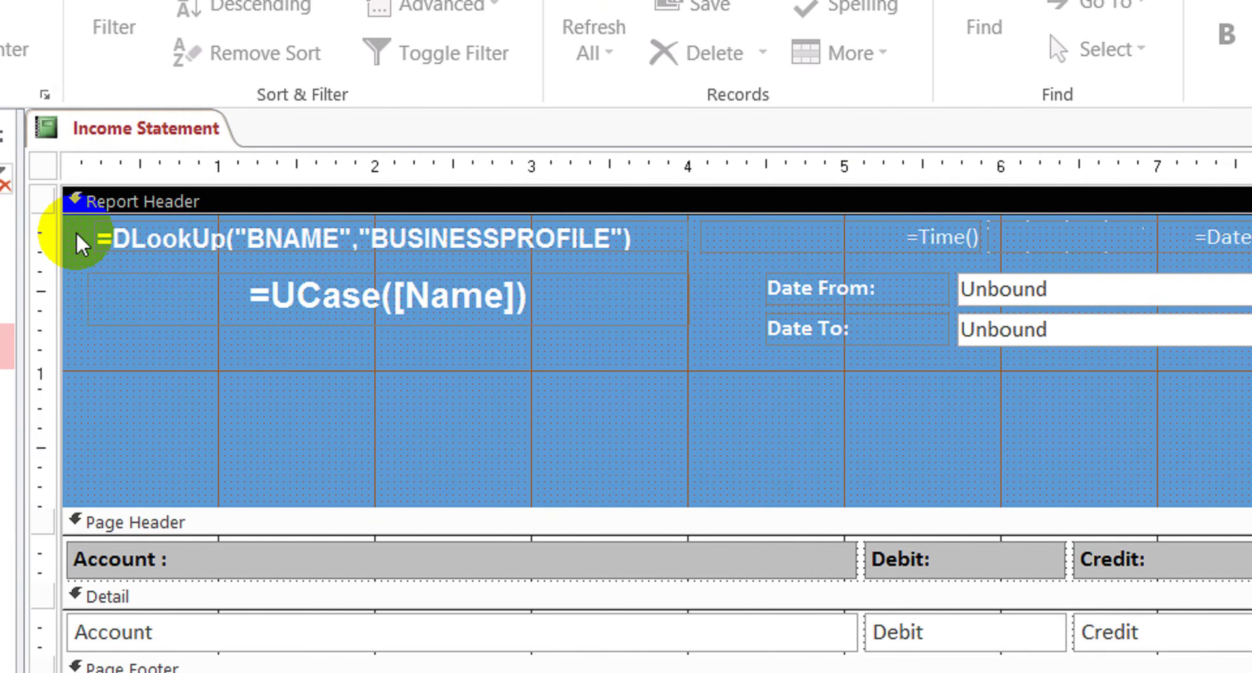
{"action": "left_click", "coordinate": [207, 226]}
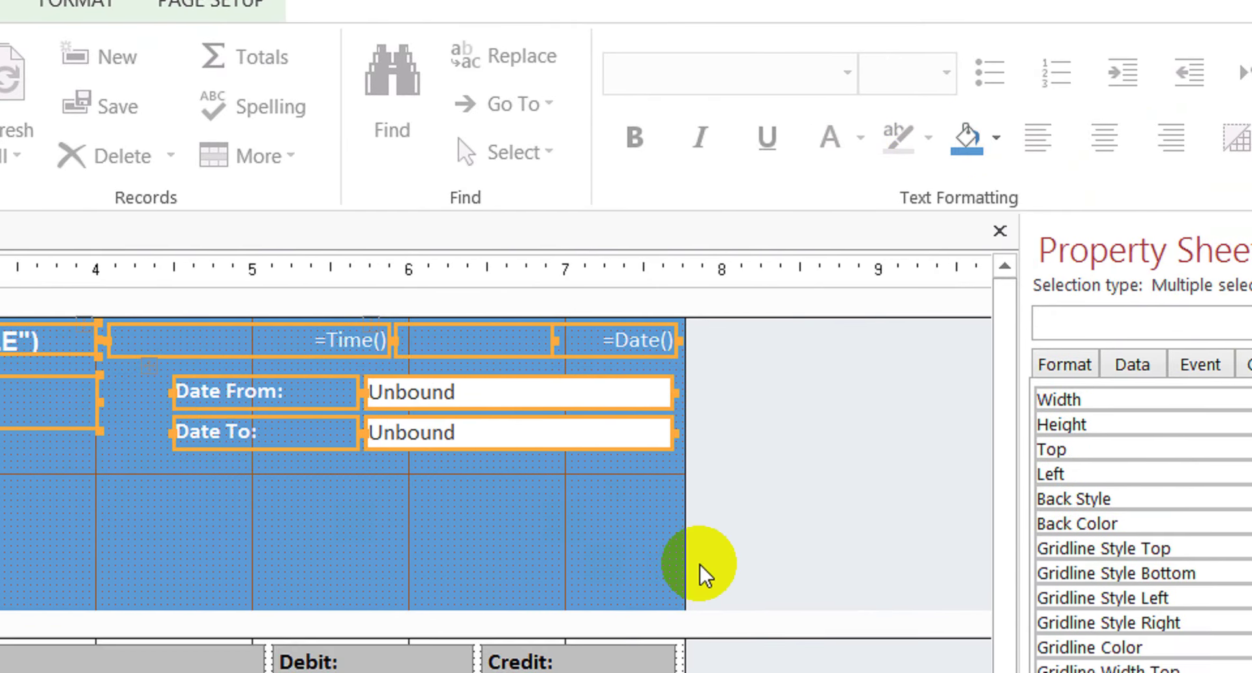
{"action": "left_click", "coordinate": [777, 560]}
{"action": "left_click", "coordinate": [759, 527]}
{"action": "left_click_drag", "start_coordinate": [757, 477], "coordinate": [135, 327]}
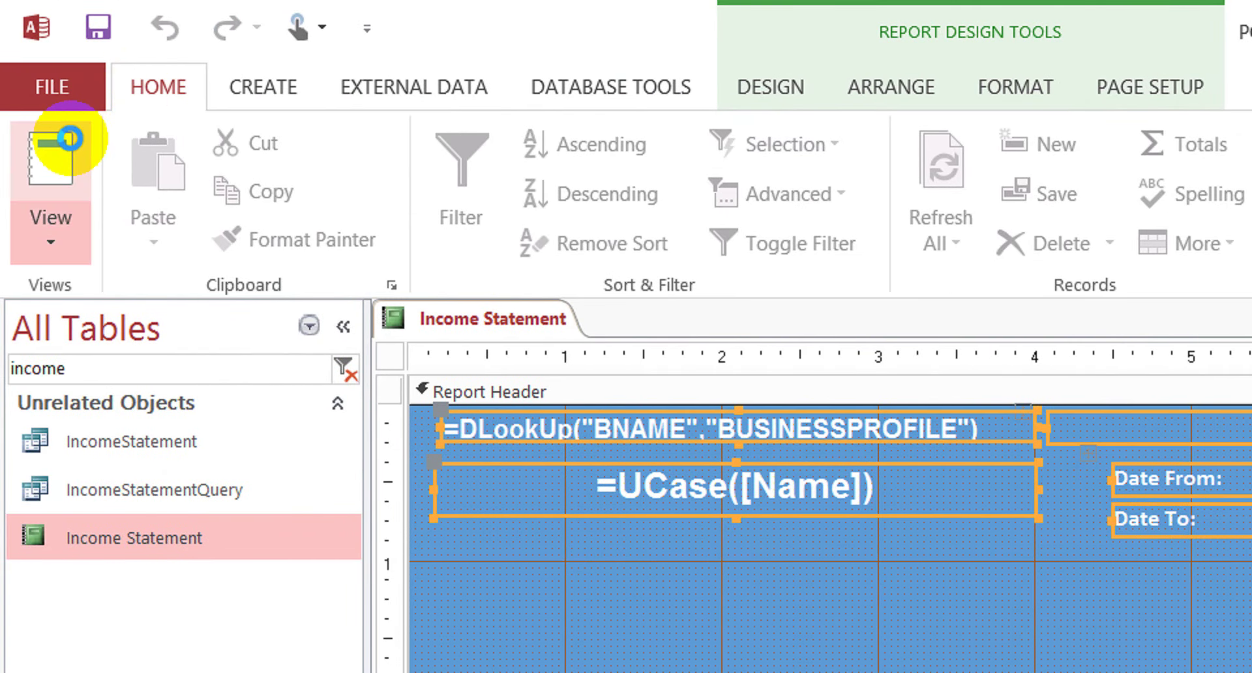
Display the redesigned Income Statement in Report view, entering 1-1 as stDate and supplying an endDate
{"action": "left_click", "coordinate": [69, 138]}
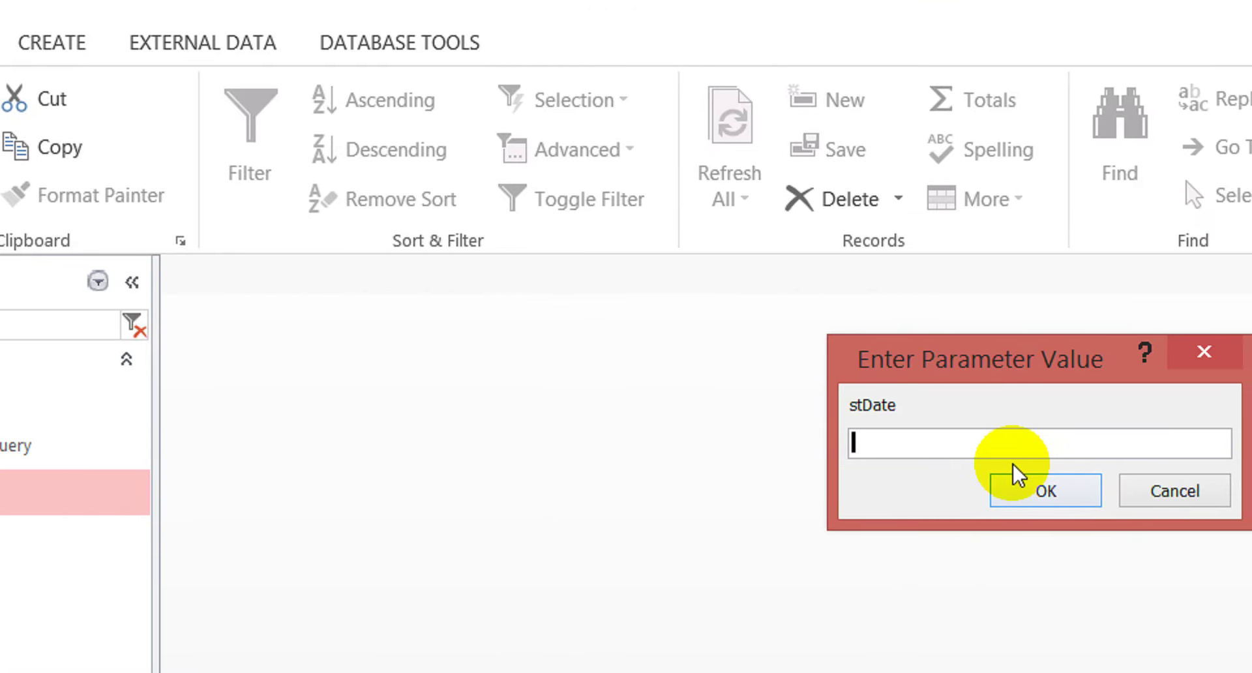
{"action": "type", "text": "1-1"}
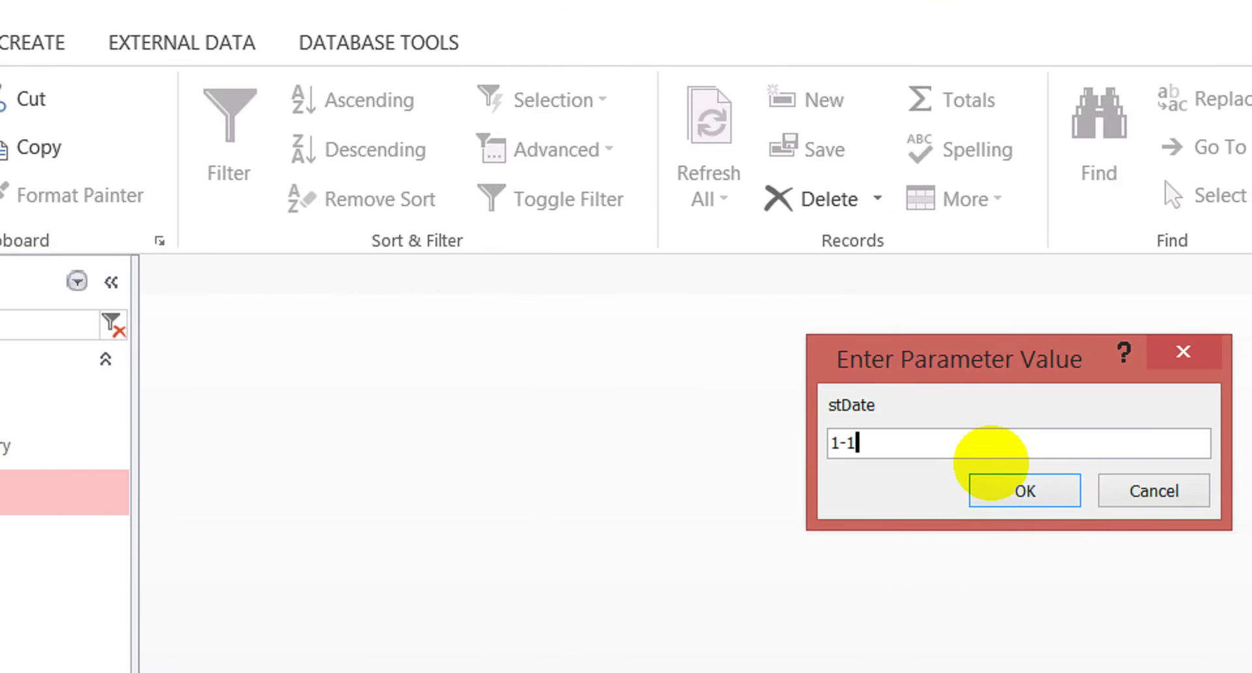
{"action": "key", "text": "Return"}
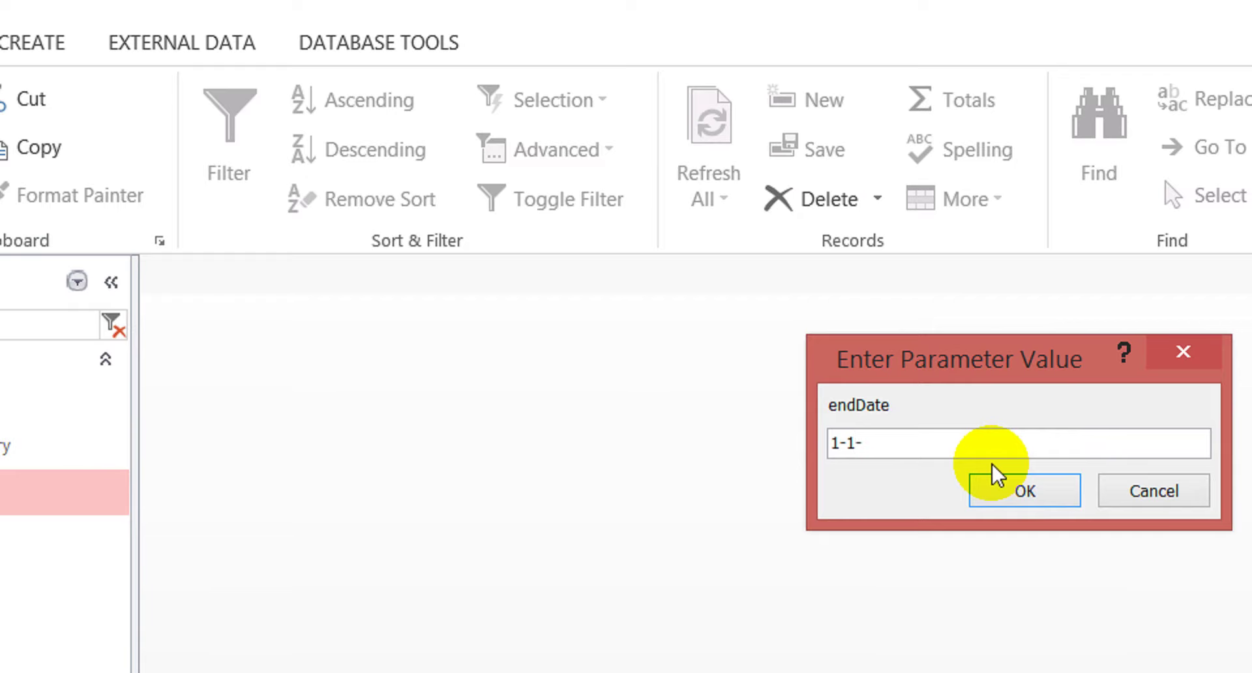
{"action": "key", "text": "Return"}
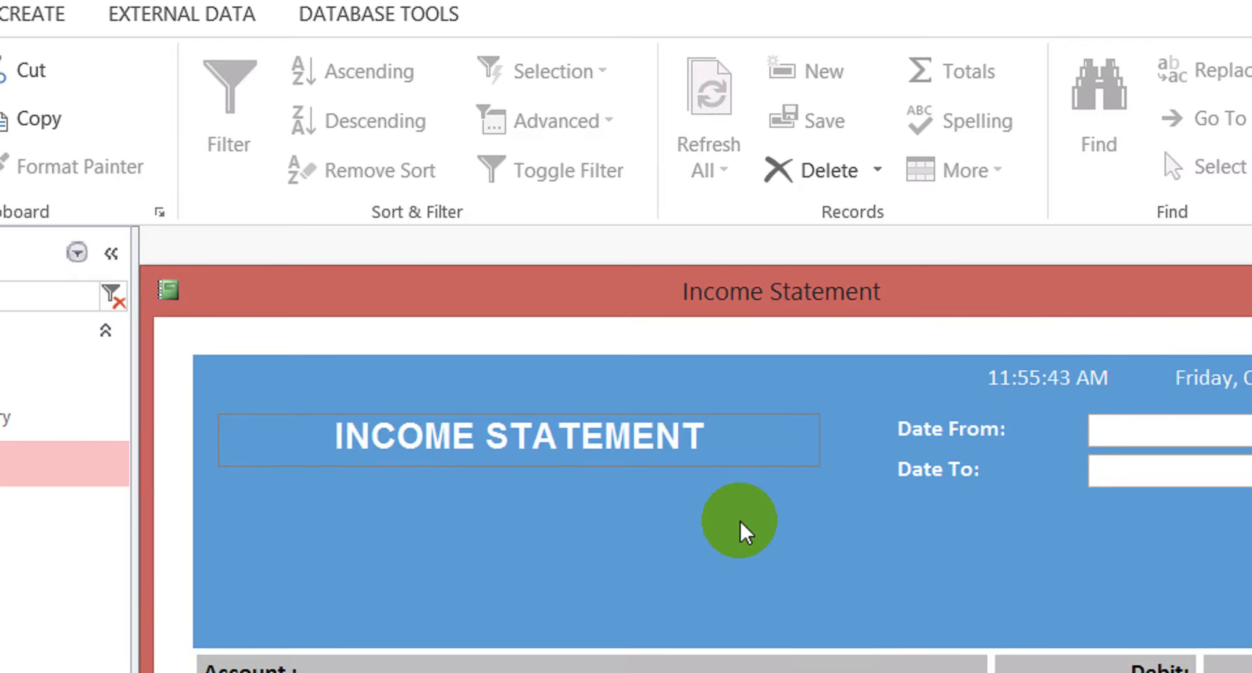
Return the Income Statement report to Design view, and close it with its design changes saved
{"action": "right_click", "coordinate": [741, 555]}
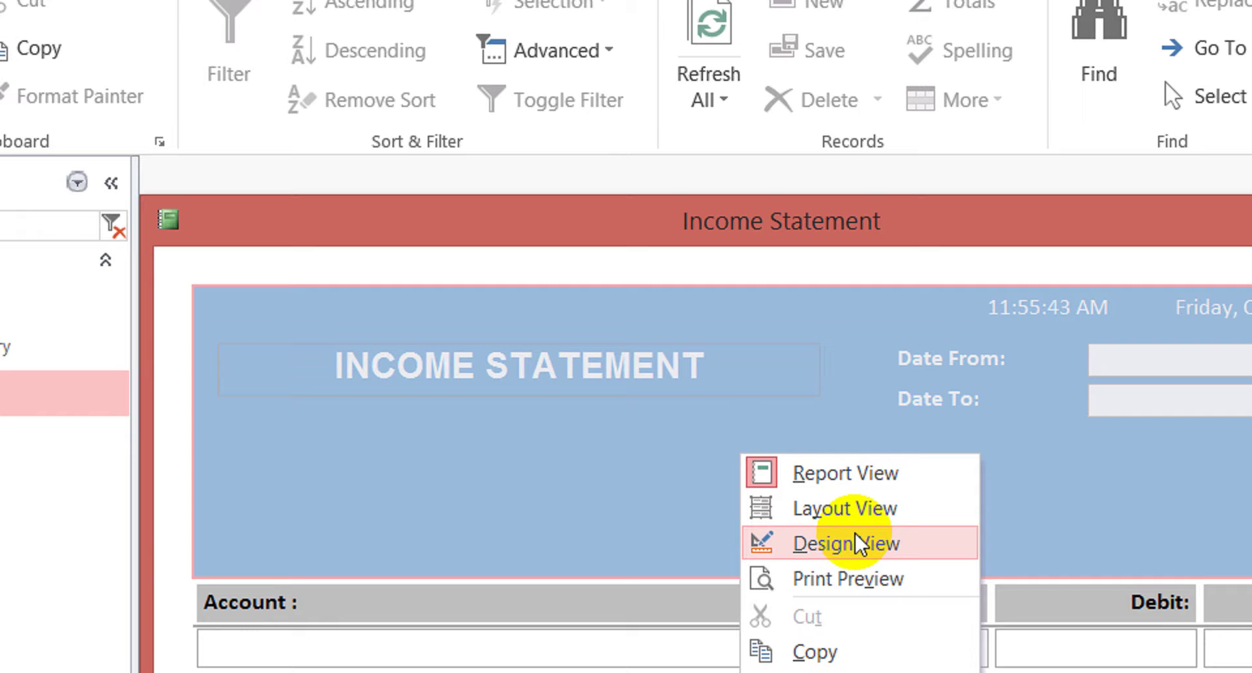
{"action": "left_click", "coordinate": [860, 543]}
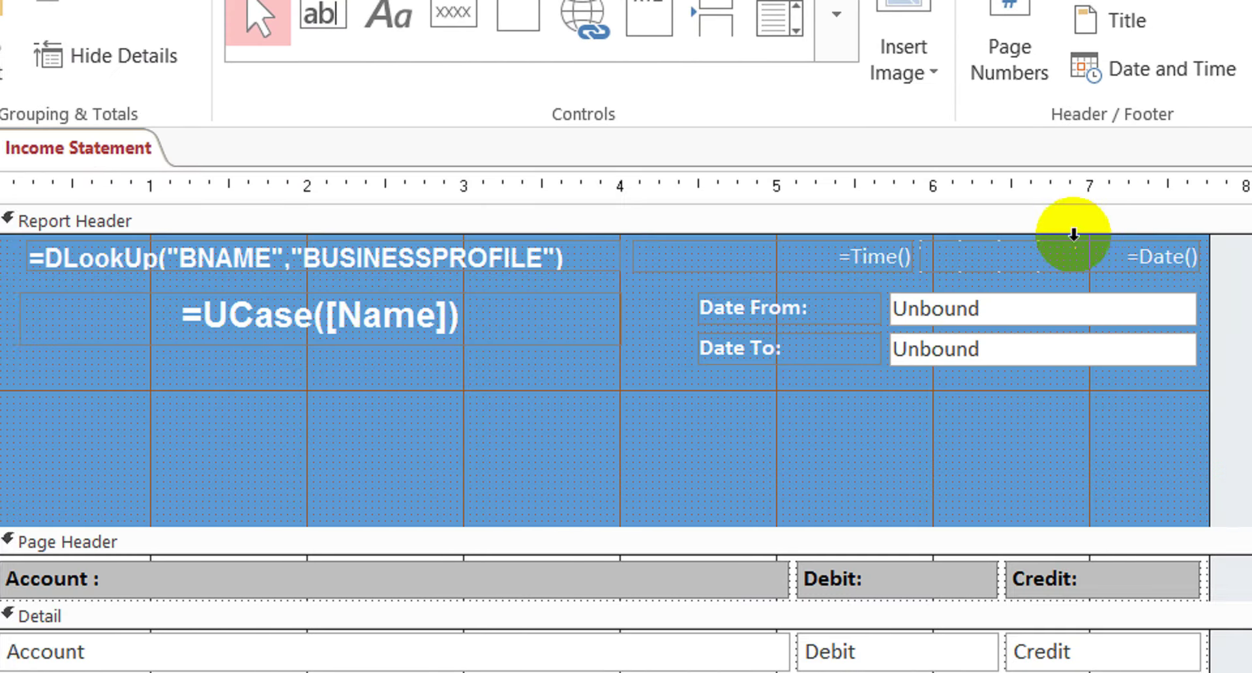
{"action": "left_click", "coordinate": [805, 367]}
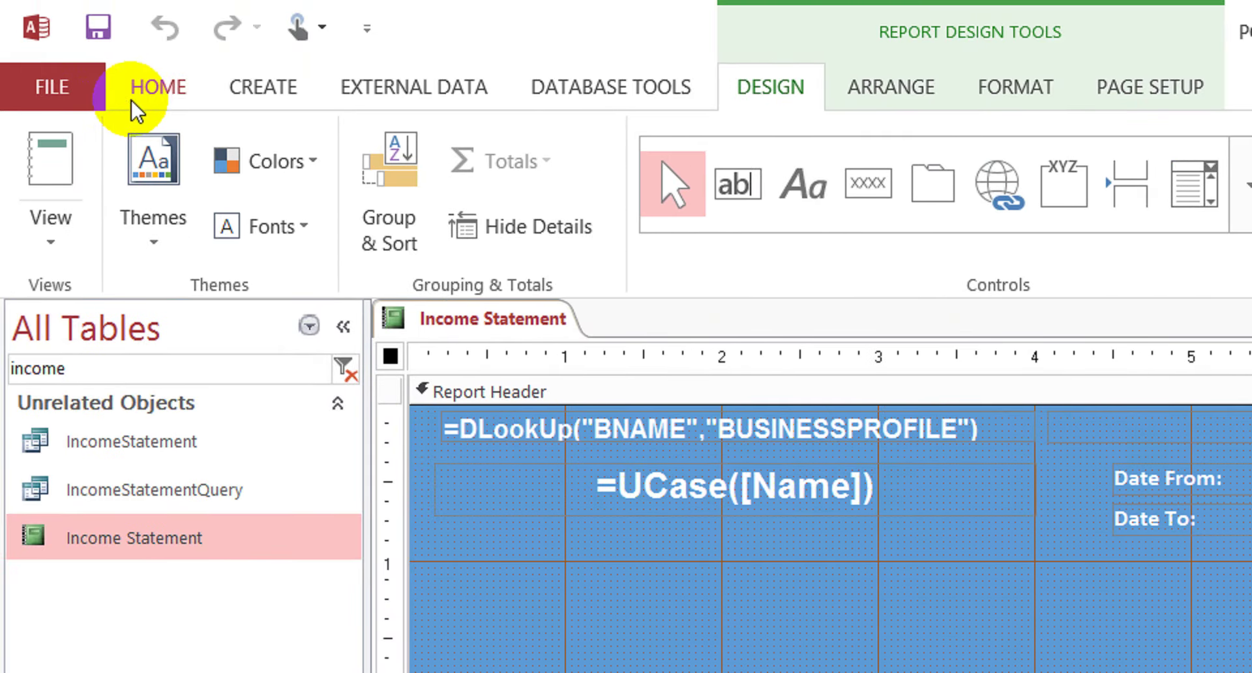
{"action": "left_click", "coordinate": [142, 97]}
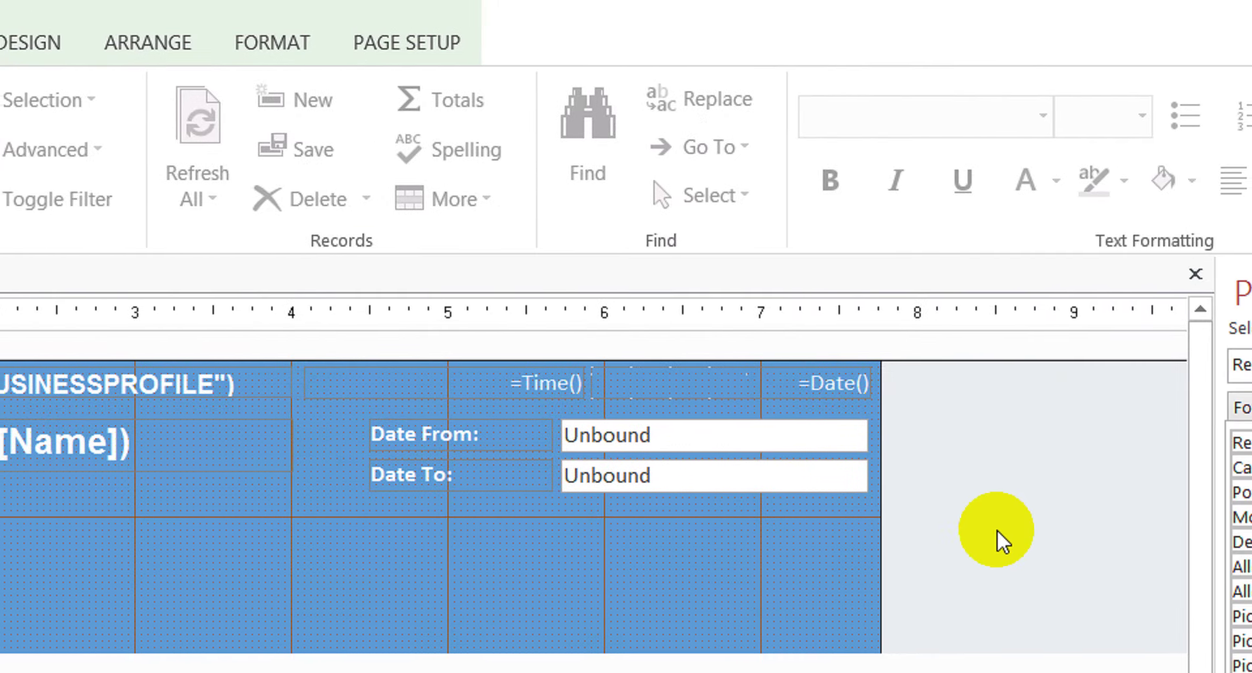
{"action": "left_click", "coordinate": [146, 466]}
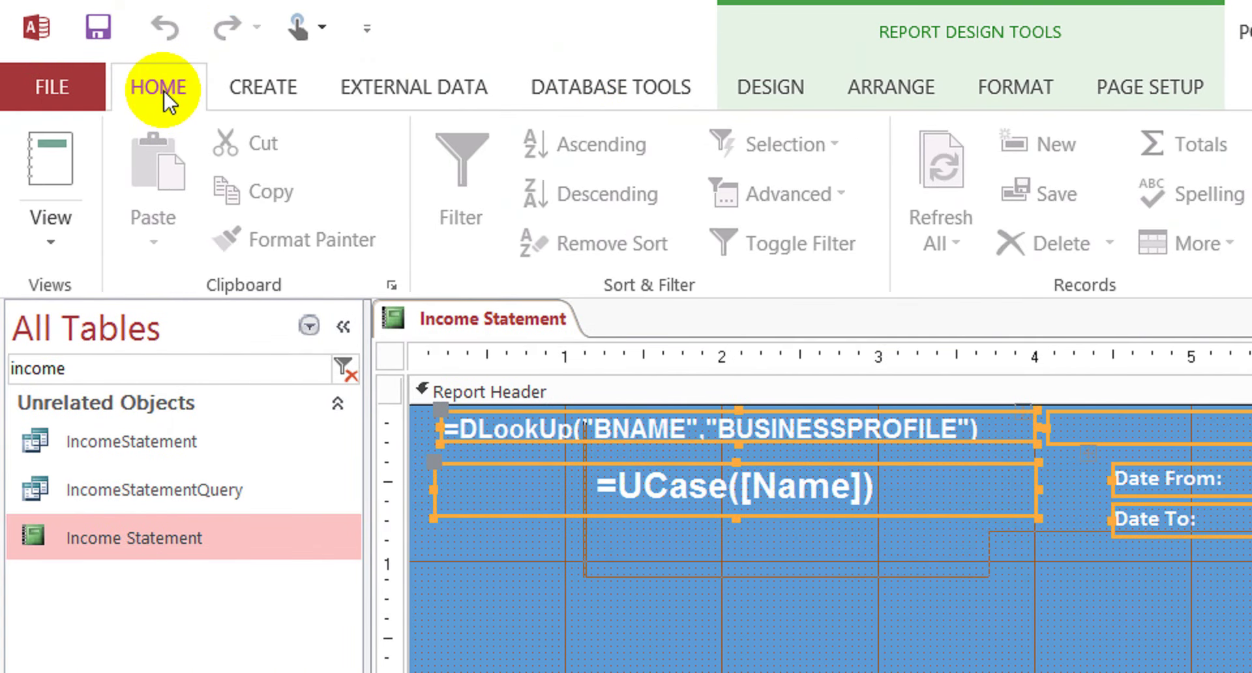
{"action": "left_click", "coordinate": [1202, 588]}
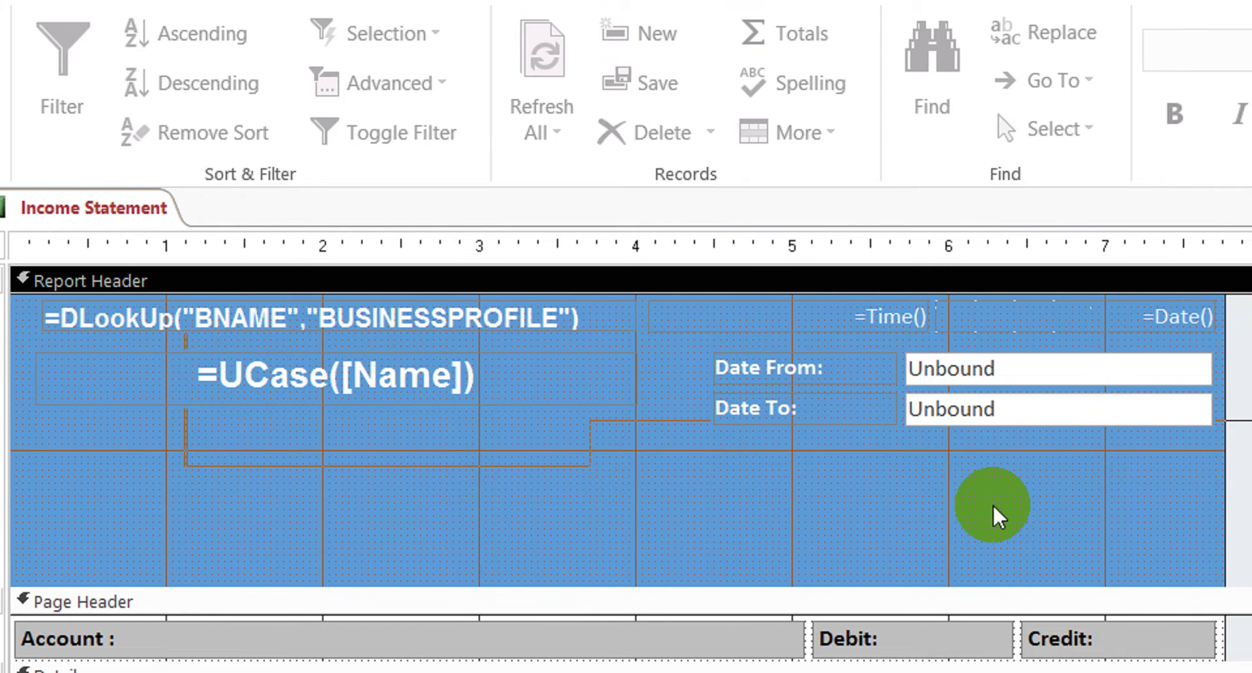
{"action": "right_click", "coordinate": [106, 208]}
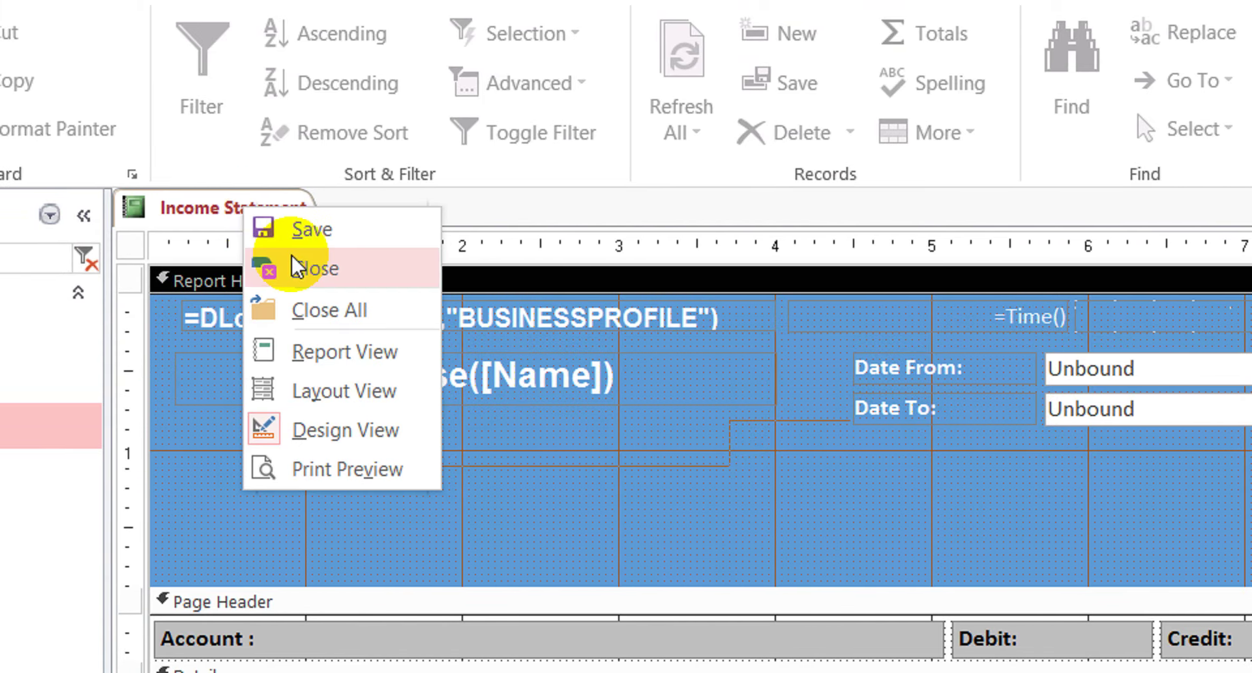
{"action": "left_click", "coordinate": [301, 264]}
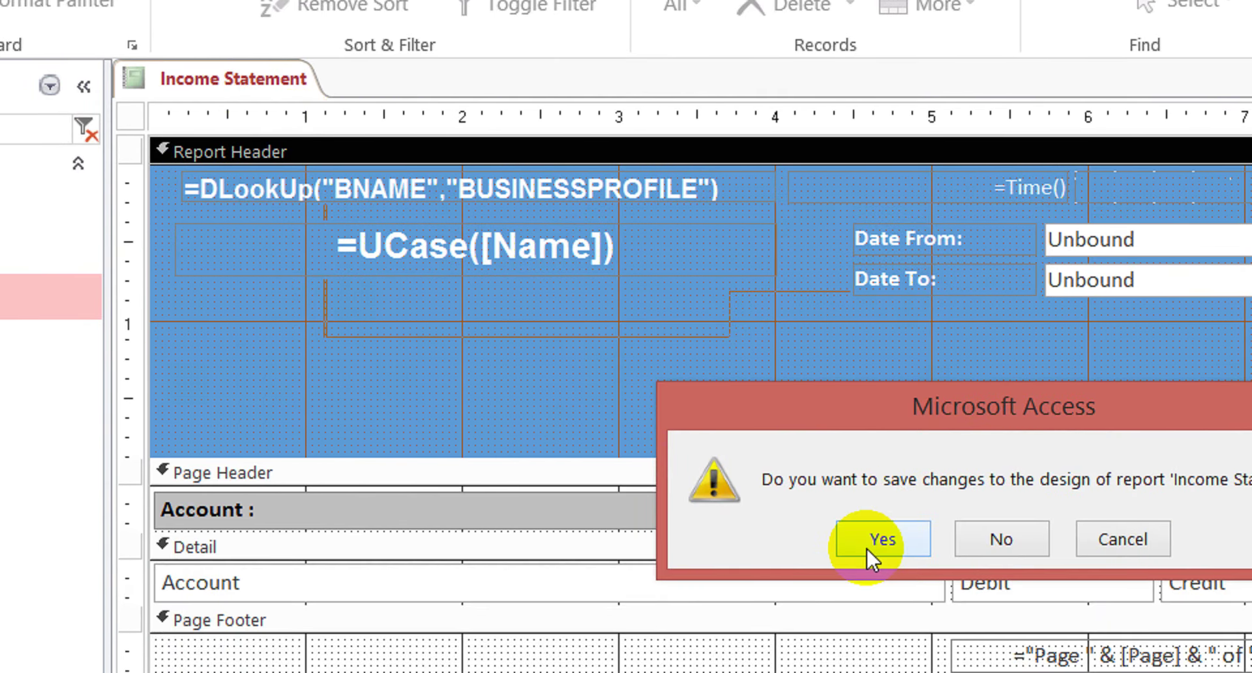
{"action": "left_click", "coordinate": [867, 549]}
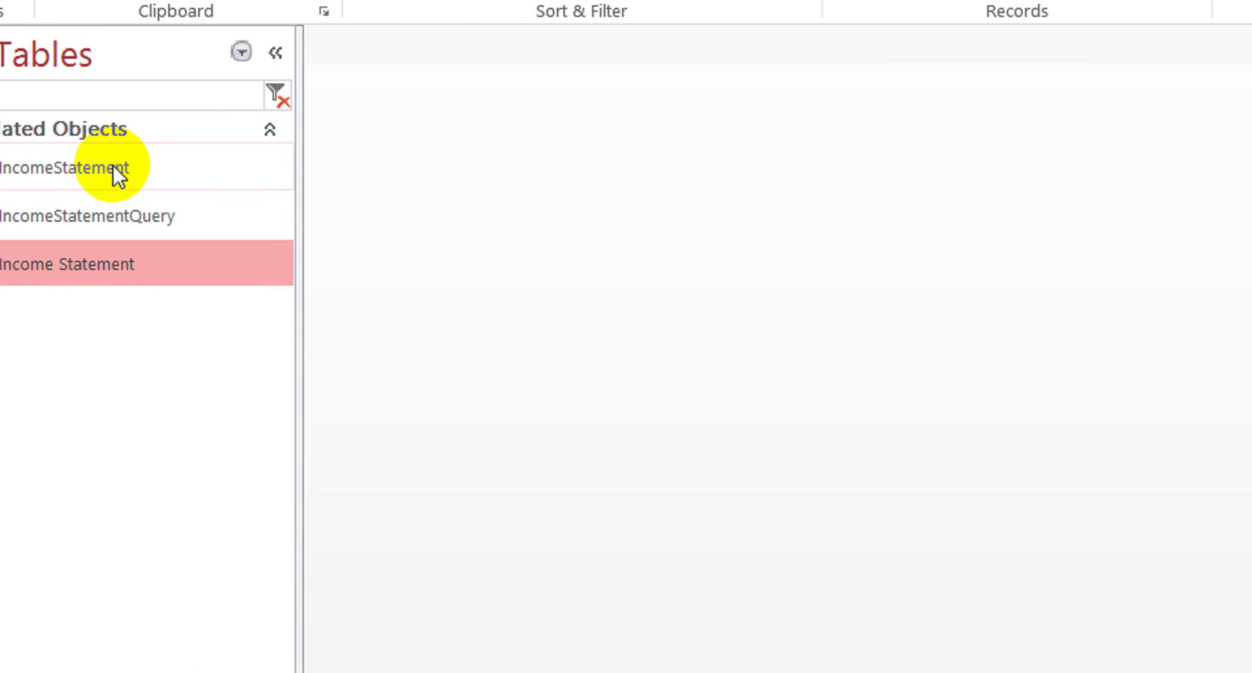
Reopen the Income Statement report in Design view and set the font colour of all Report Header controls to black
{"action": "right_click", "coordinate": [67, 263]}
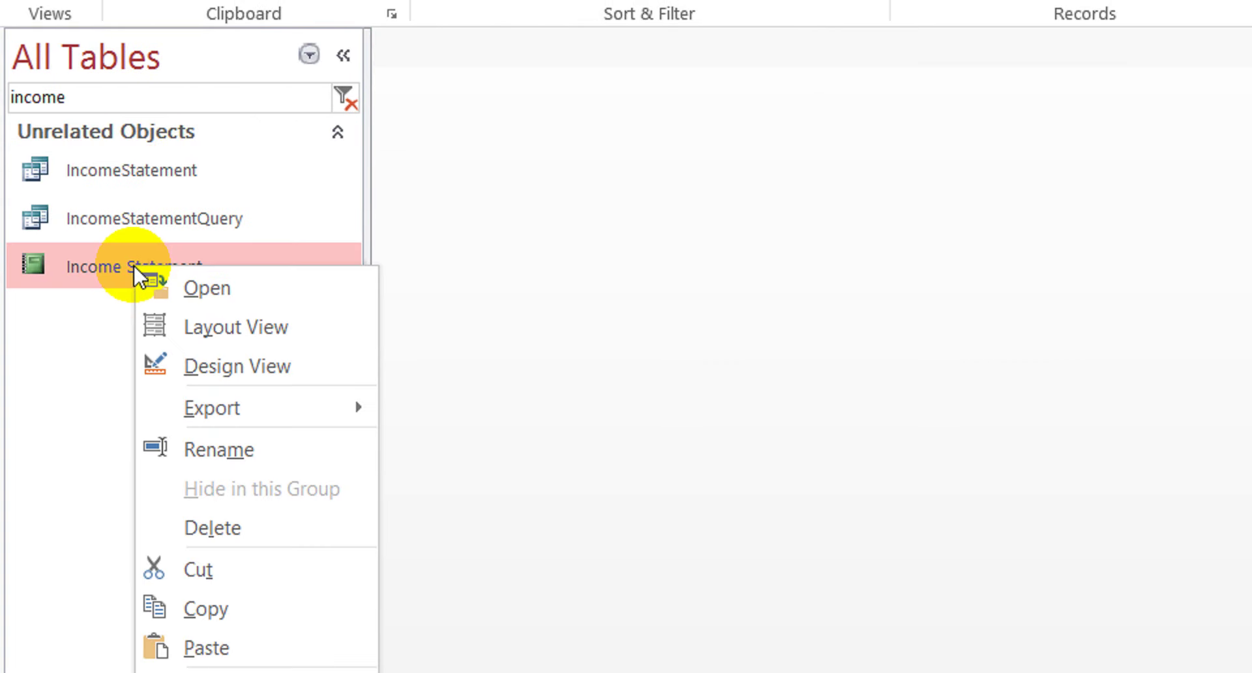
{"action": "left_click", "coordinate": [265, 354]}
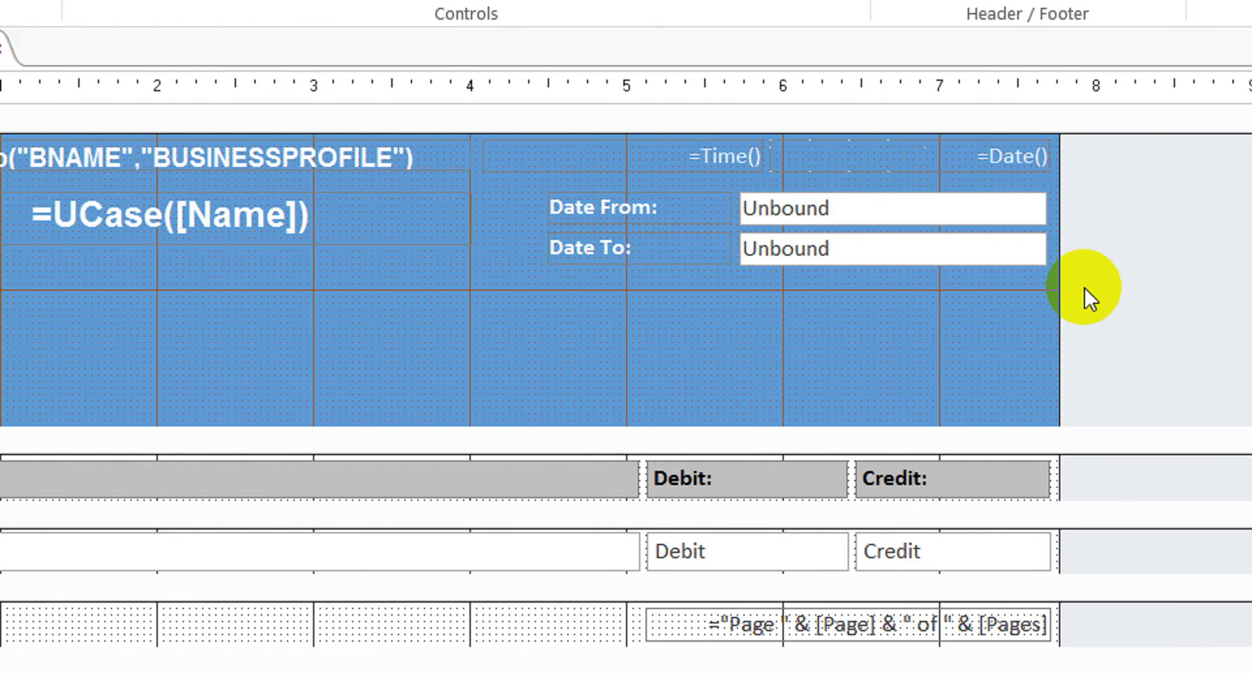
{"action": "left_click", "coordinate": [993, 284]}
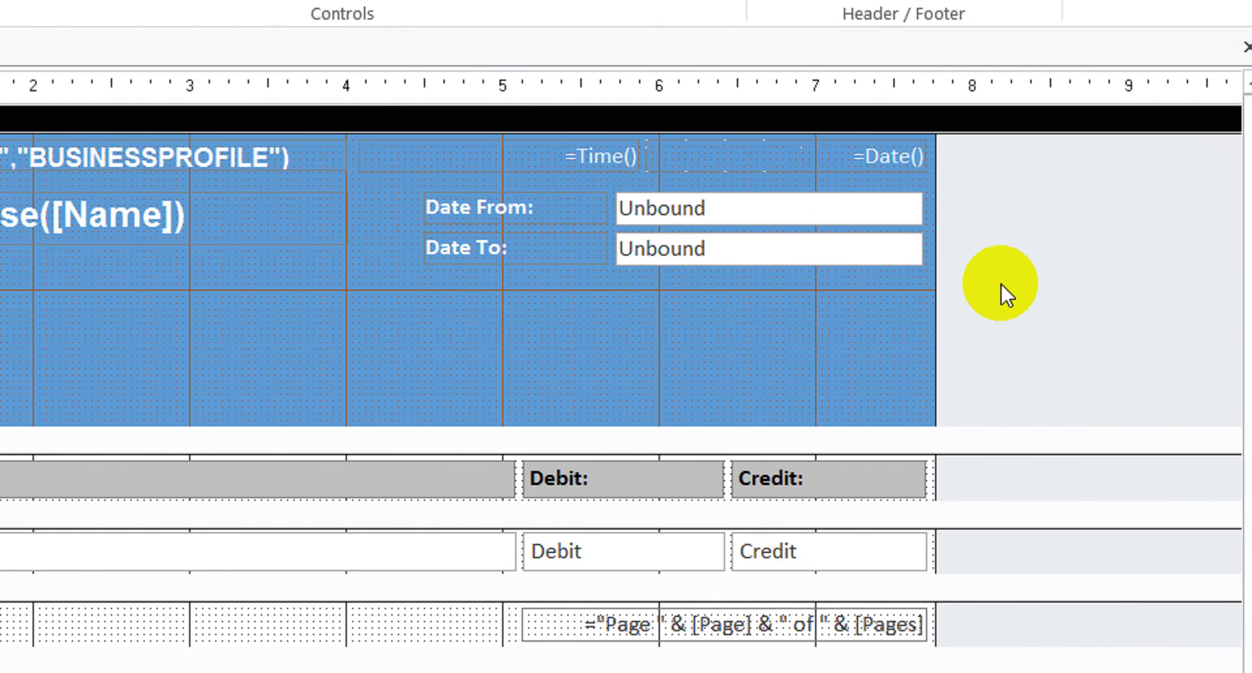
{"action": "left_click_drag", "start_coordinate": [1092, 285], "coordinate": [0, 156]}
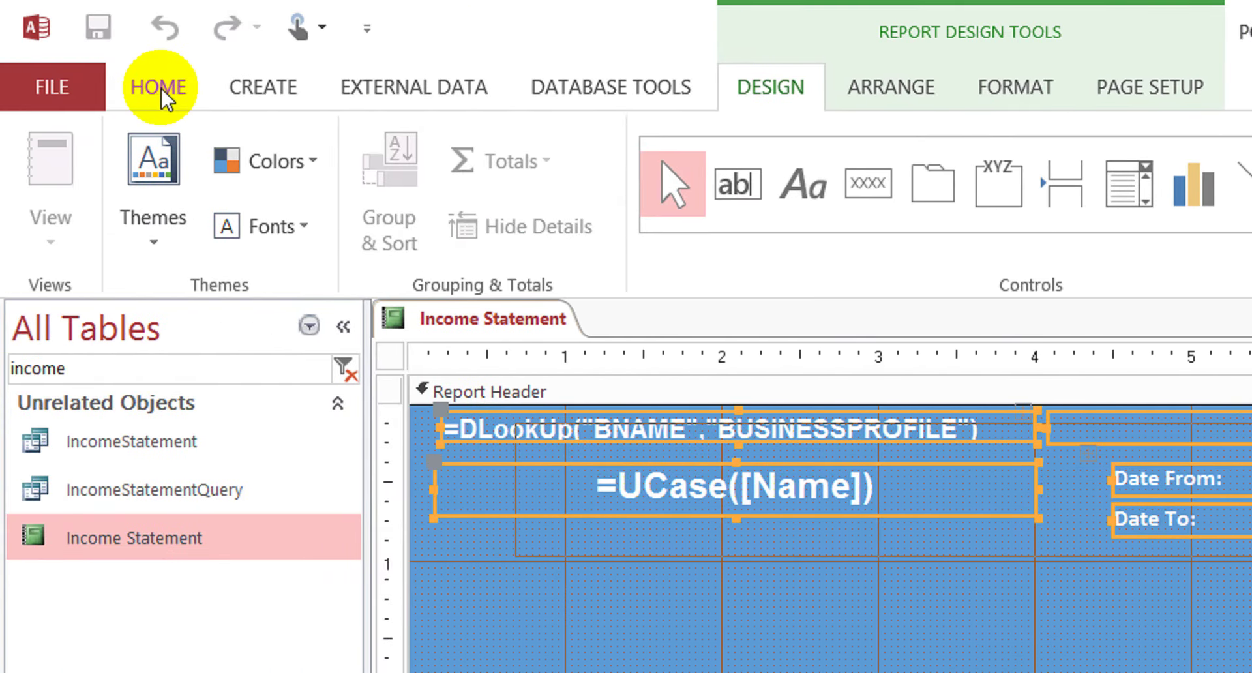
{"action": "left_click", "coordinate": [162, 89]}
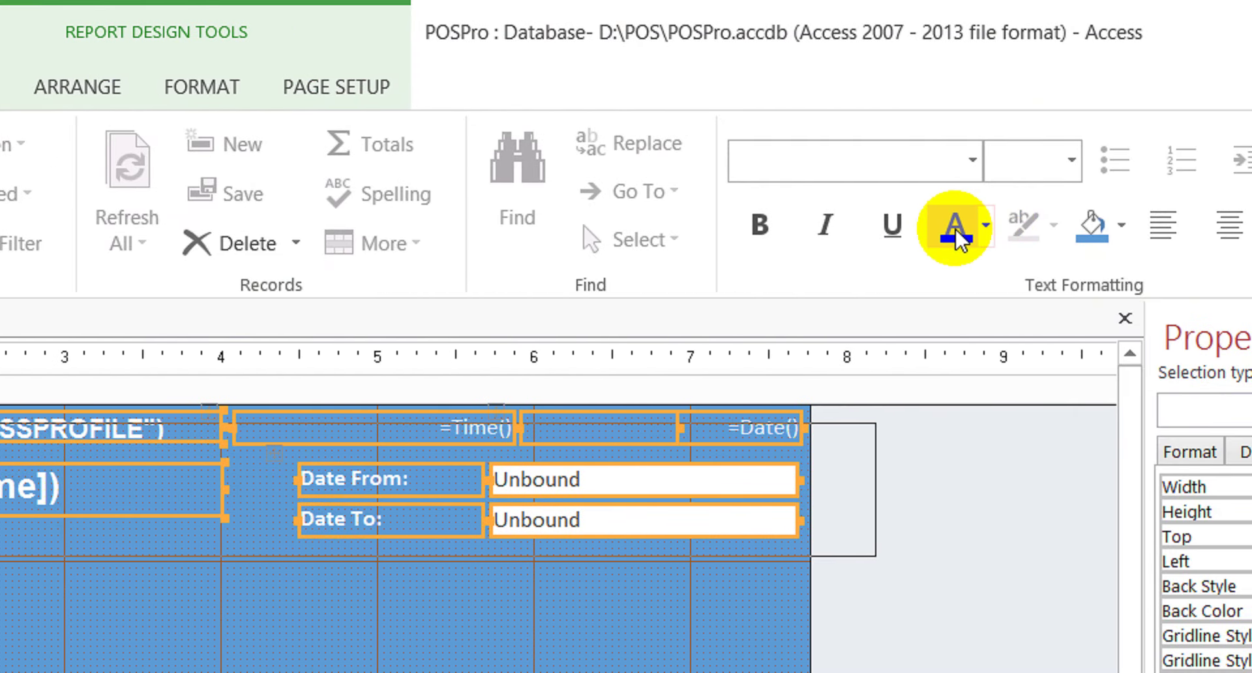
{"action": "left_click", "coordinate": [957, 233]}
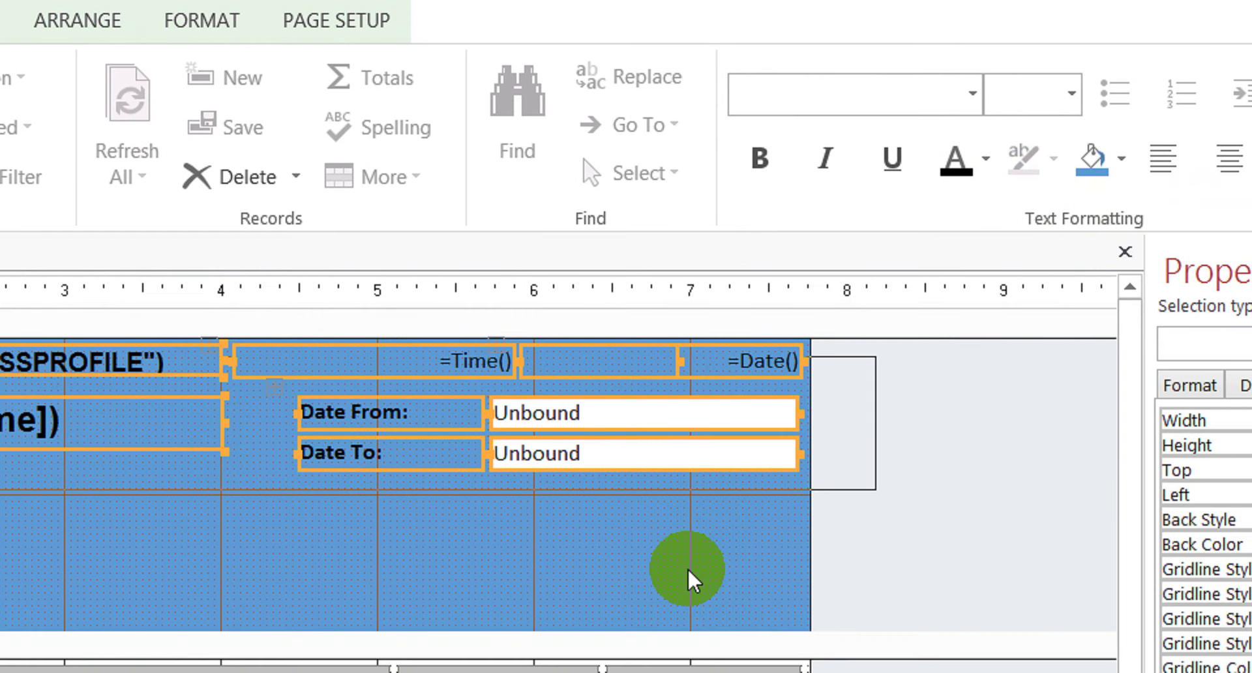
Set the Report Header section's background colour to Automatic and select the whole report
{"action": "left_click", "coordinate": [691, 646]}
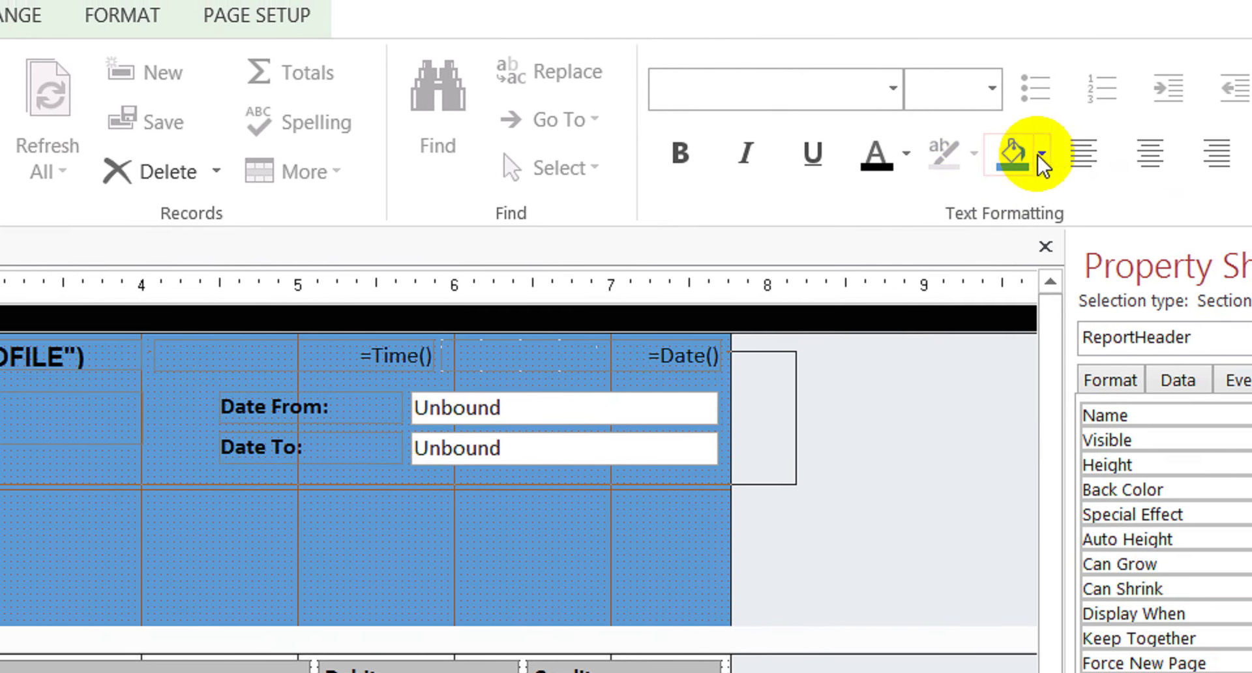
{"action": "left_click", "coordinate": [1041, 156]}
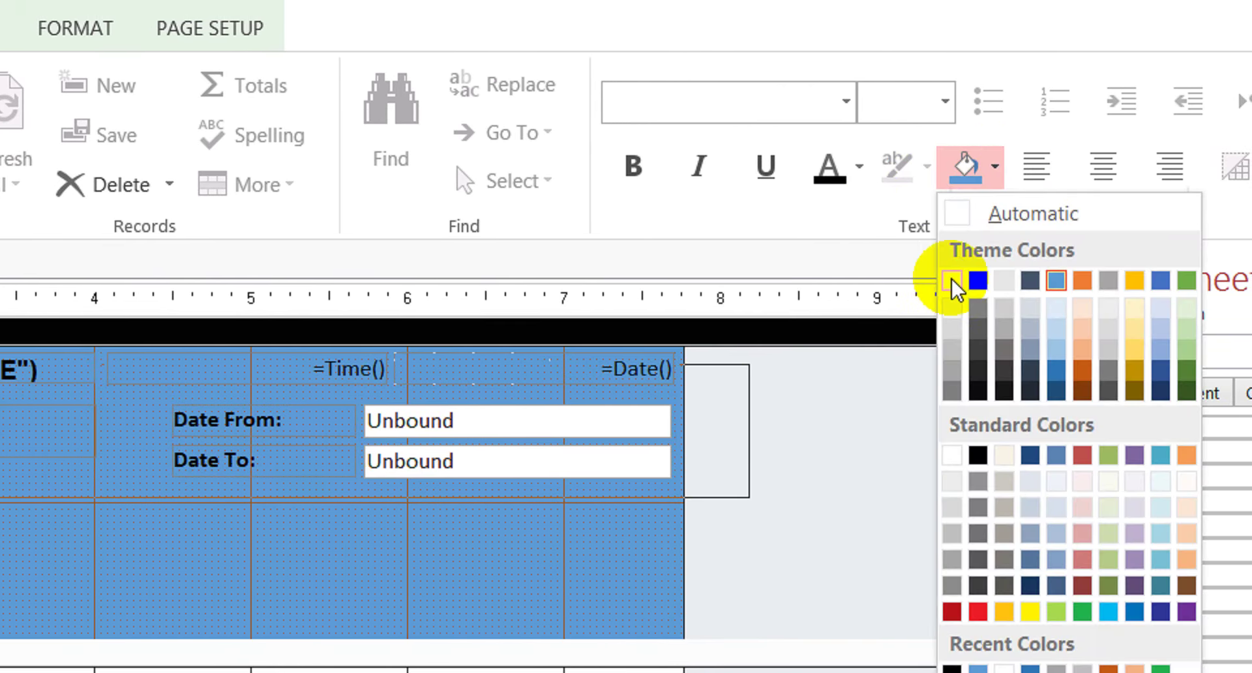
{"action": "left_click", "coordinate": [964, 216]}
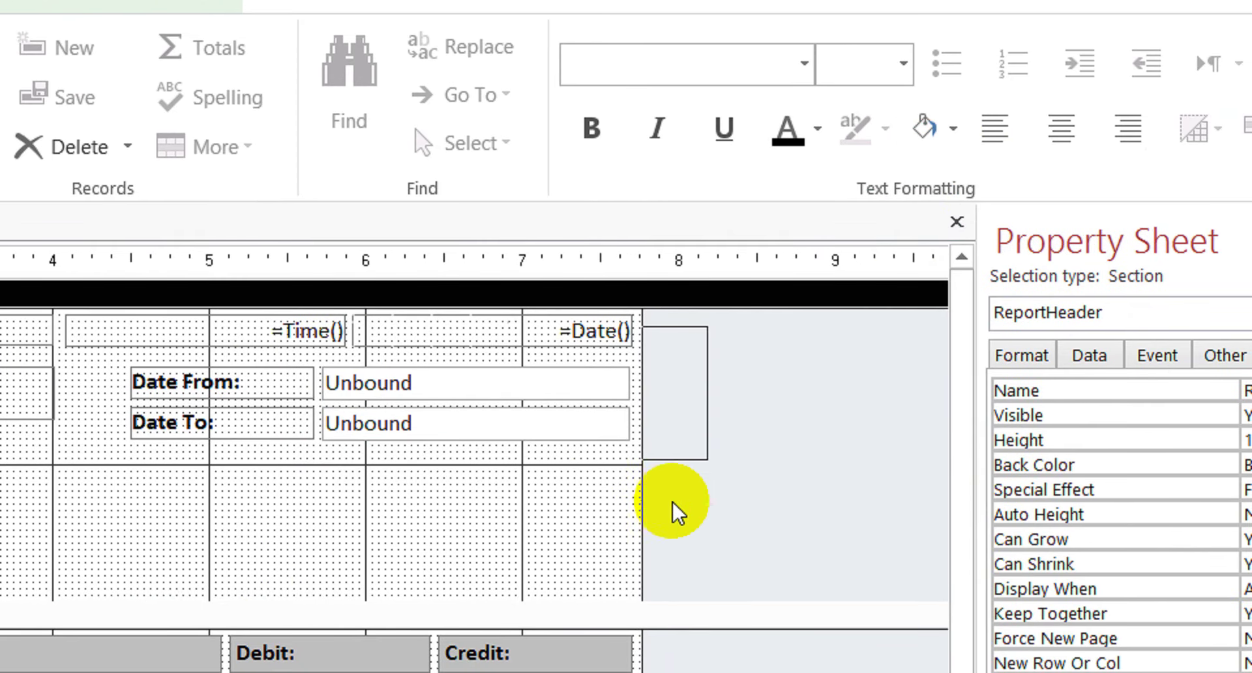
{"action": "left_click", "coordinate": [682, 511]}
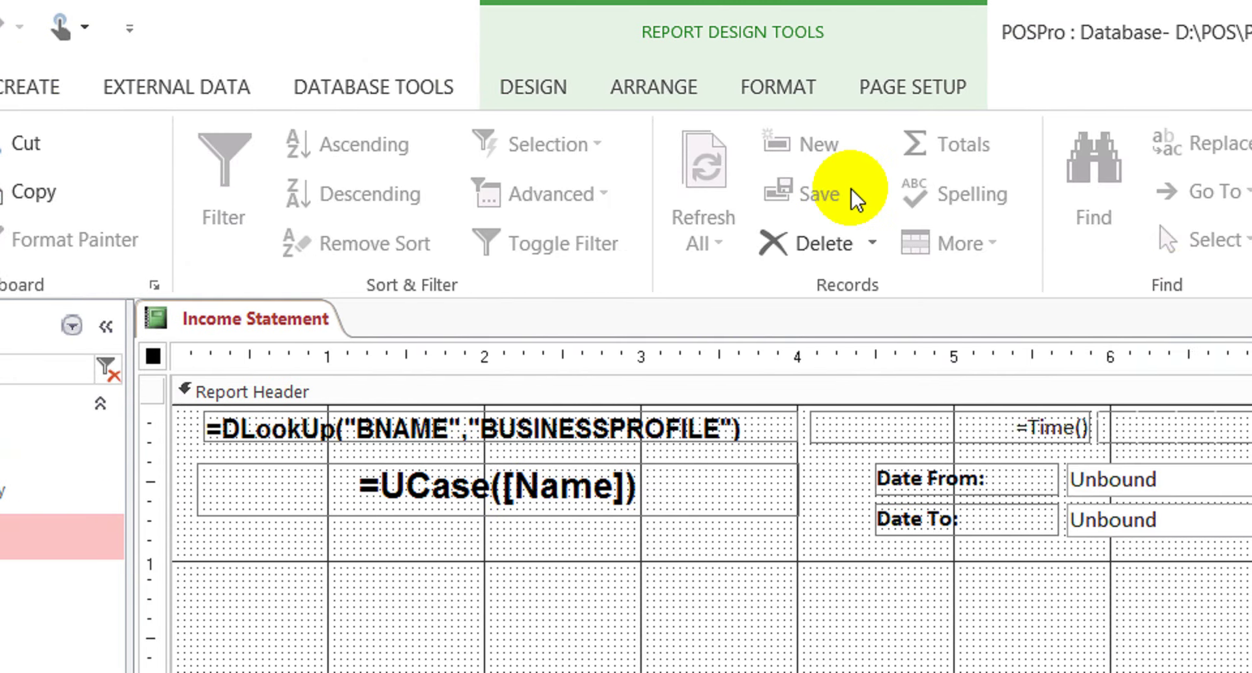
Hide the report's Property Sheet
{"action": "left_click", "coordinate": [538, 85]}
{"action": "left_click", "coordinate": [913, 222]}
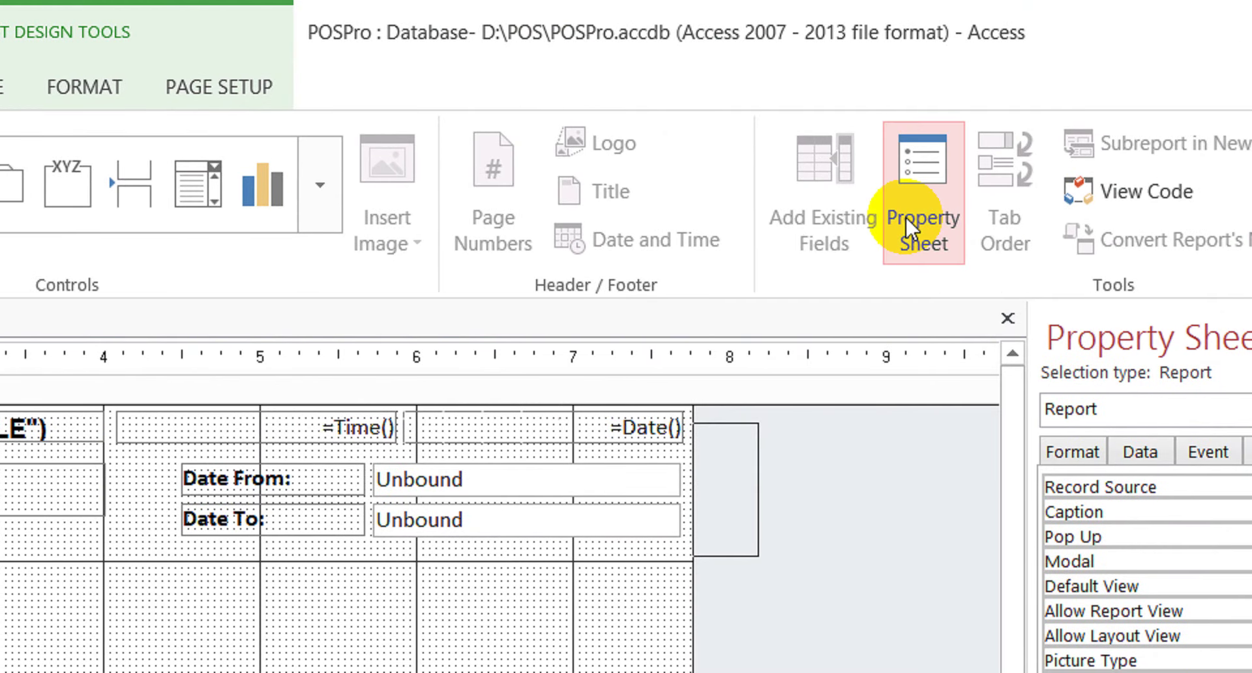
{"action": "left_click", "coordinate": [906, 218]}
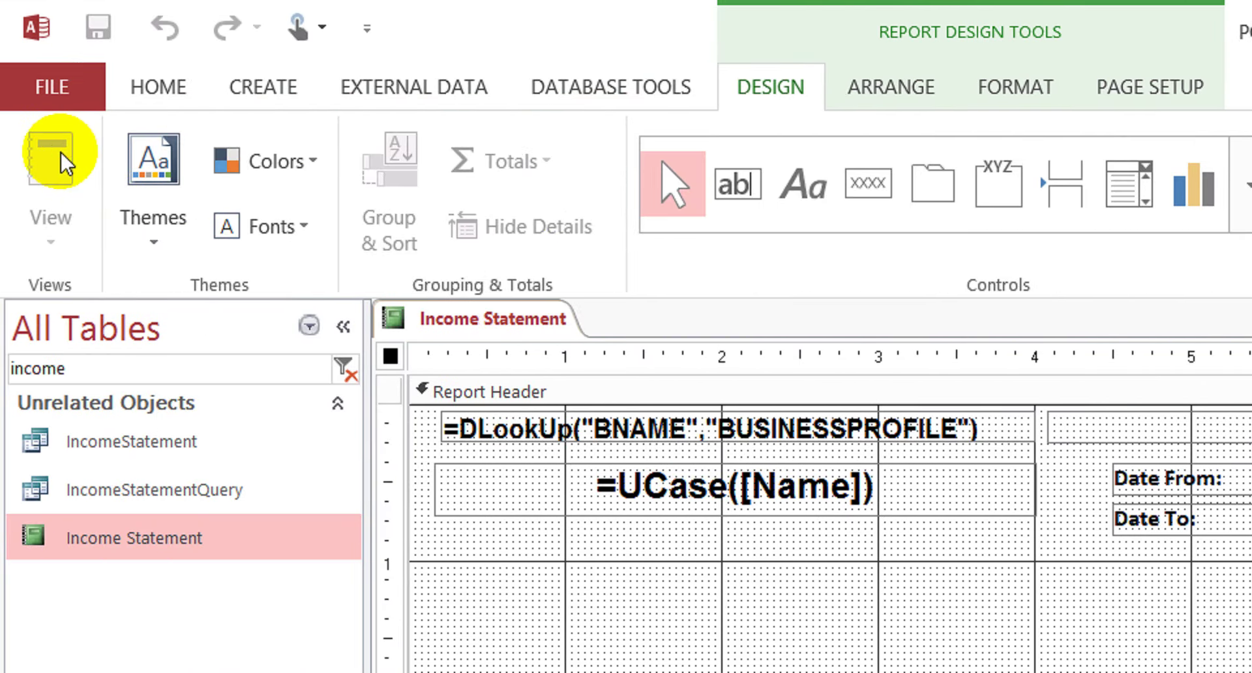
{"action": "left_click", "coordinate": [175, 95]}
{"action": "left_click", "coordinate": [65, 156]}
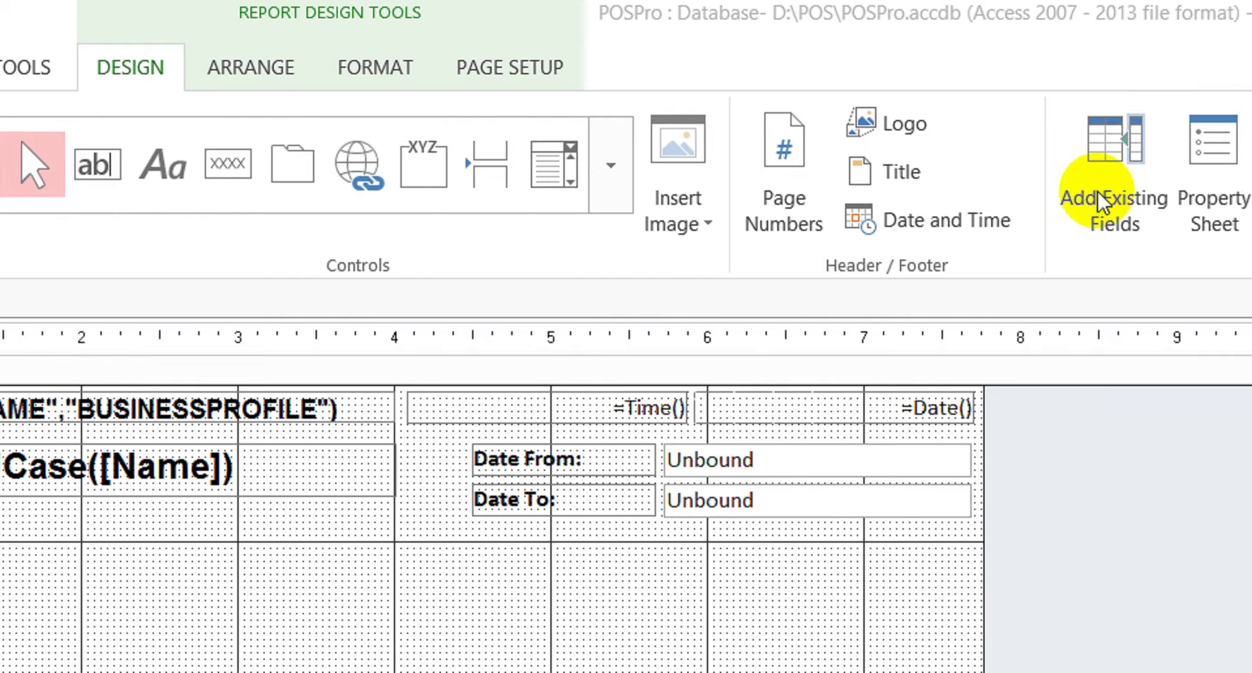
Examine the report's available fields and its Record Source property
{"action": "left_click", "coordinate": [1103, 195]}
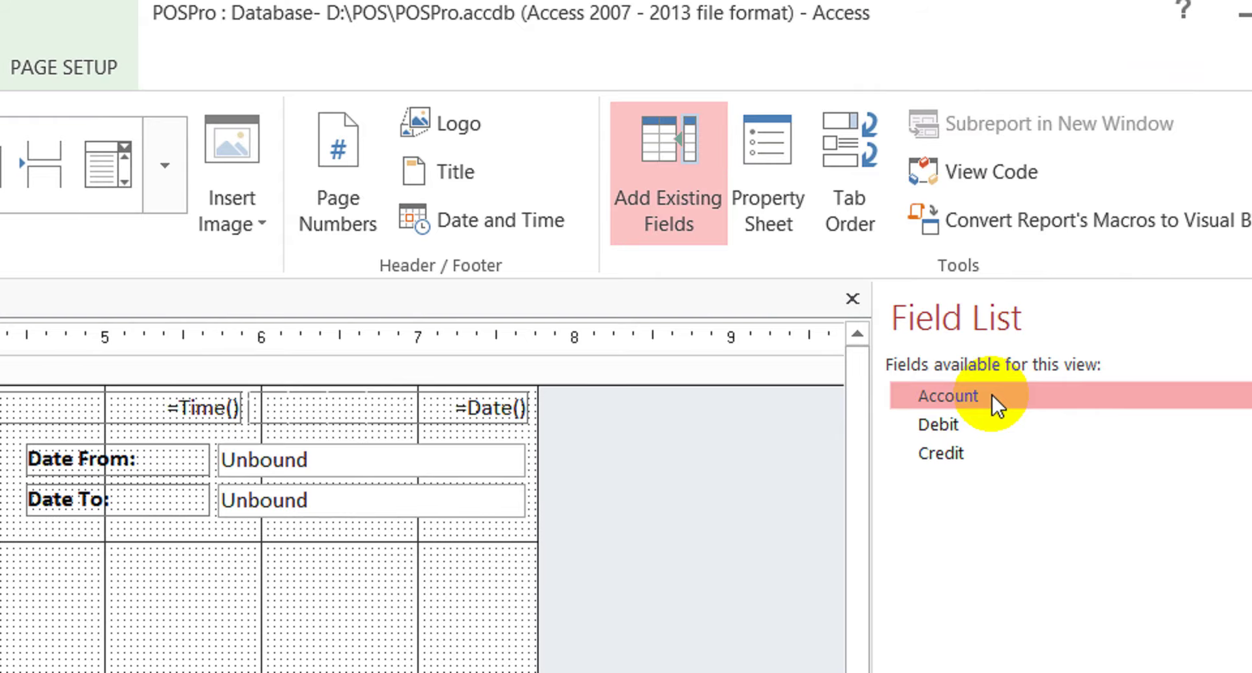
{"action": "left_click", "coordinate": [786, 161]}
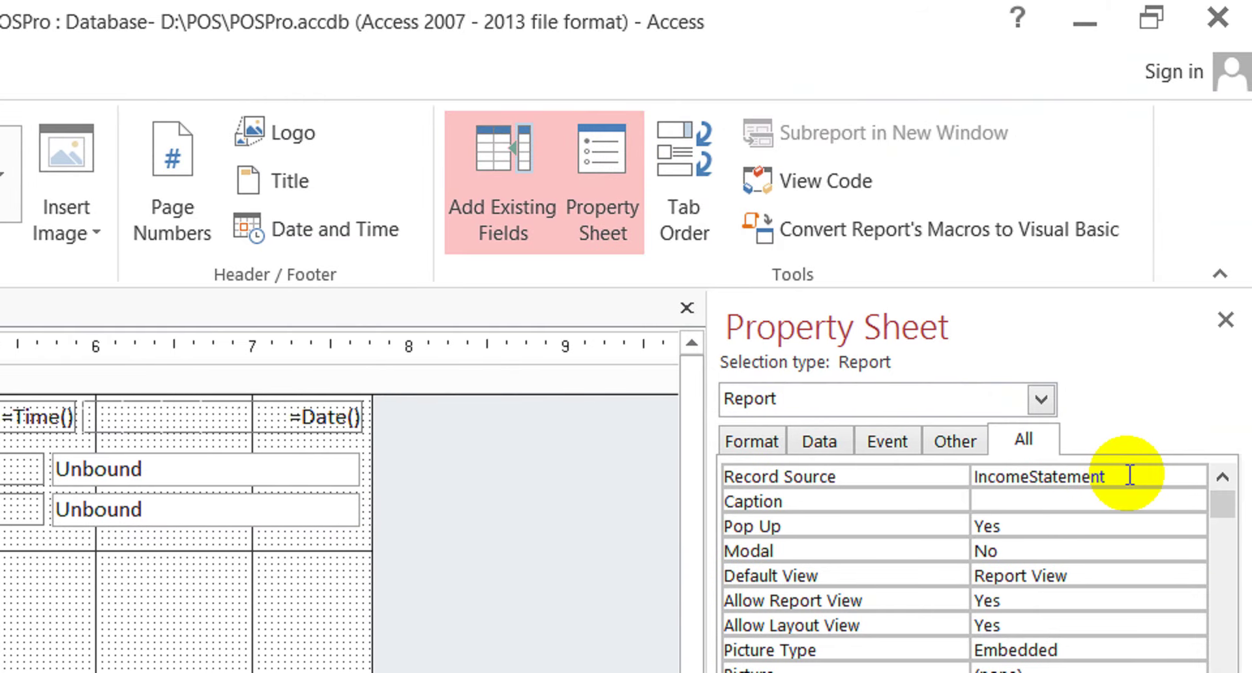
{"action": "left_click", "coordinate": [1131, 476]}
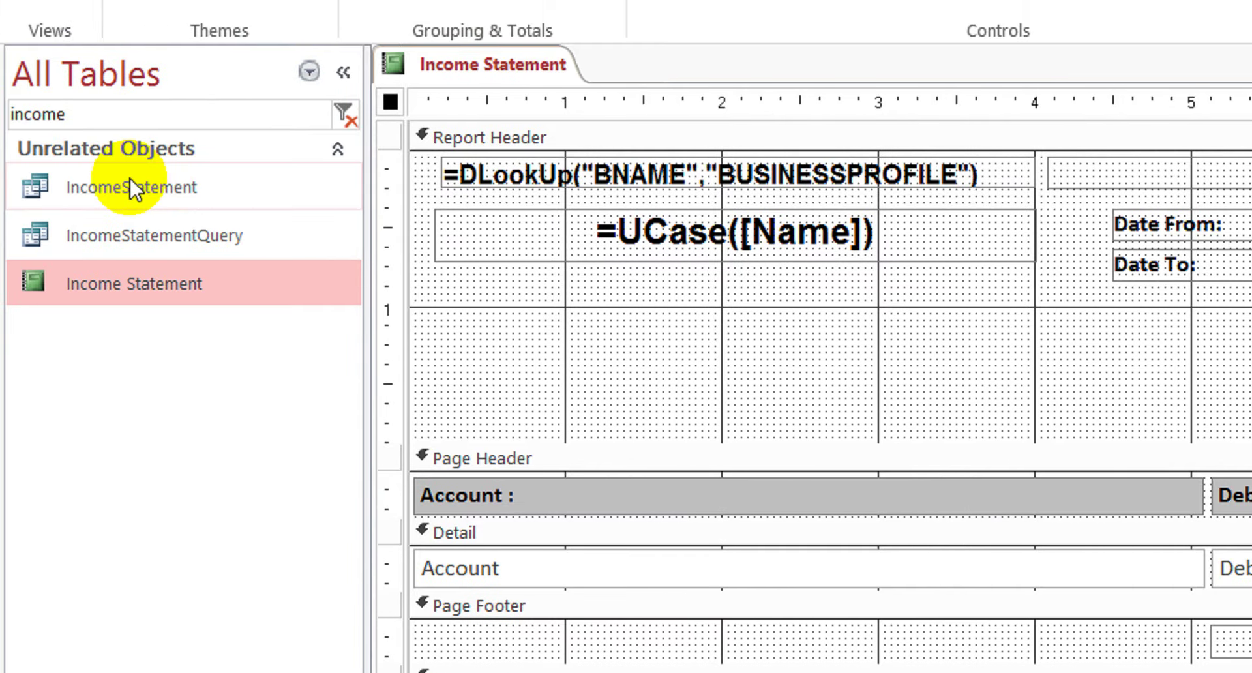
Inspect IncomeStatementQuery in Design view and close it again
{"action": "left_click", "coordinate": [130, 183]}
{"action": "left_click", "coordinate": [129, 228]}
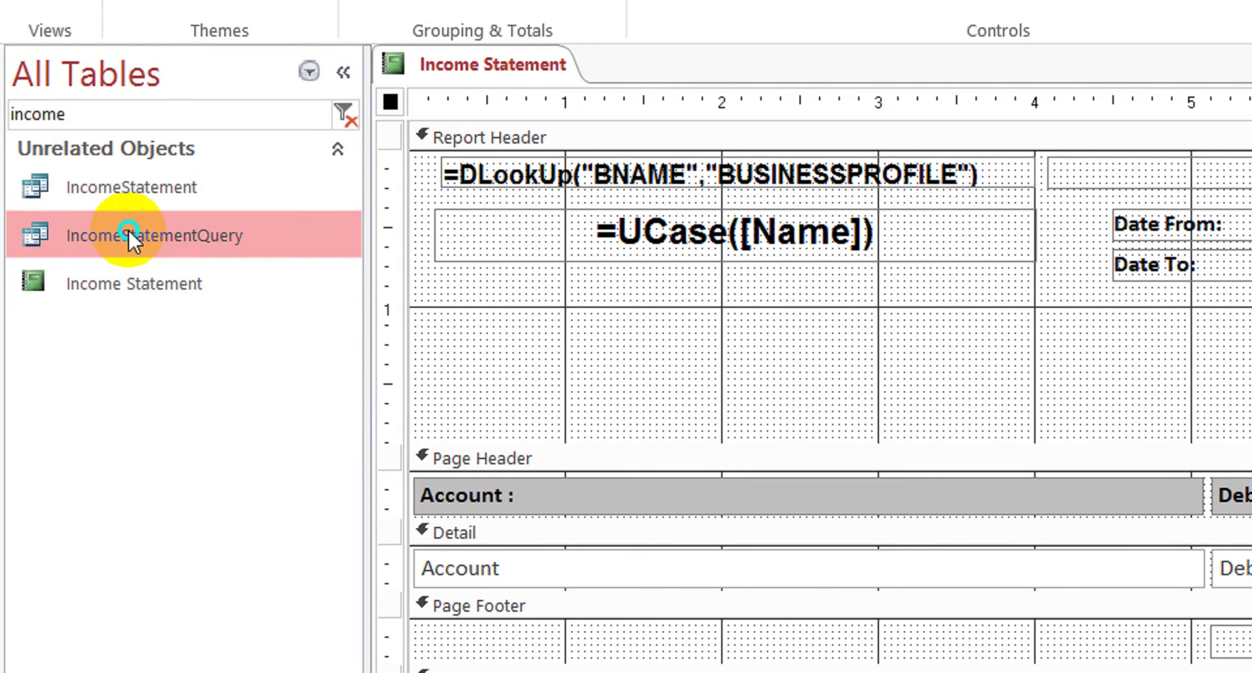
{"action": "right_click", "coordinate": [128, 229]}
{"action": "left_click", "coordinate": [257, 303]}
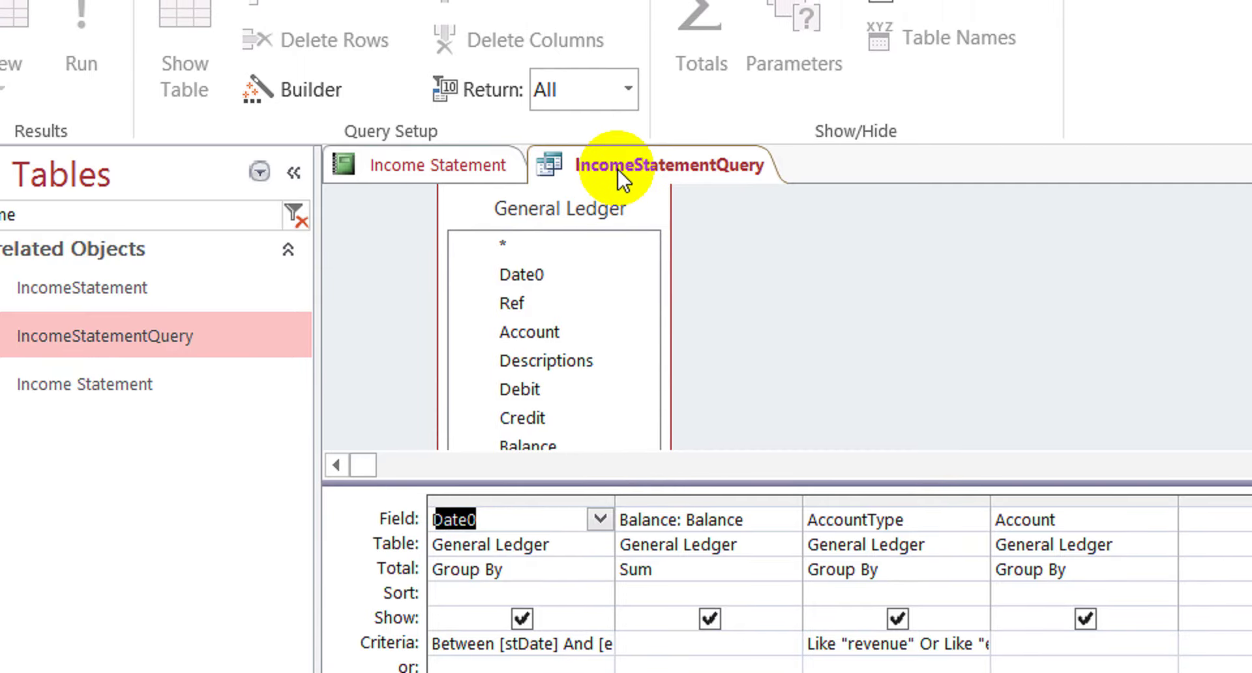
{"action": "right_click", "coordinate": [625, 170]}
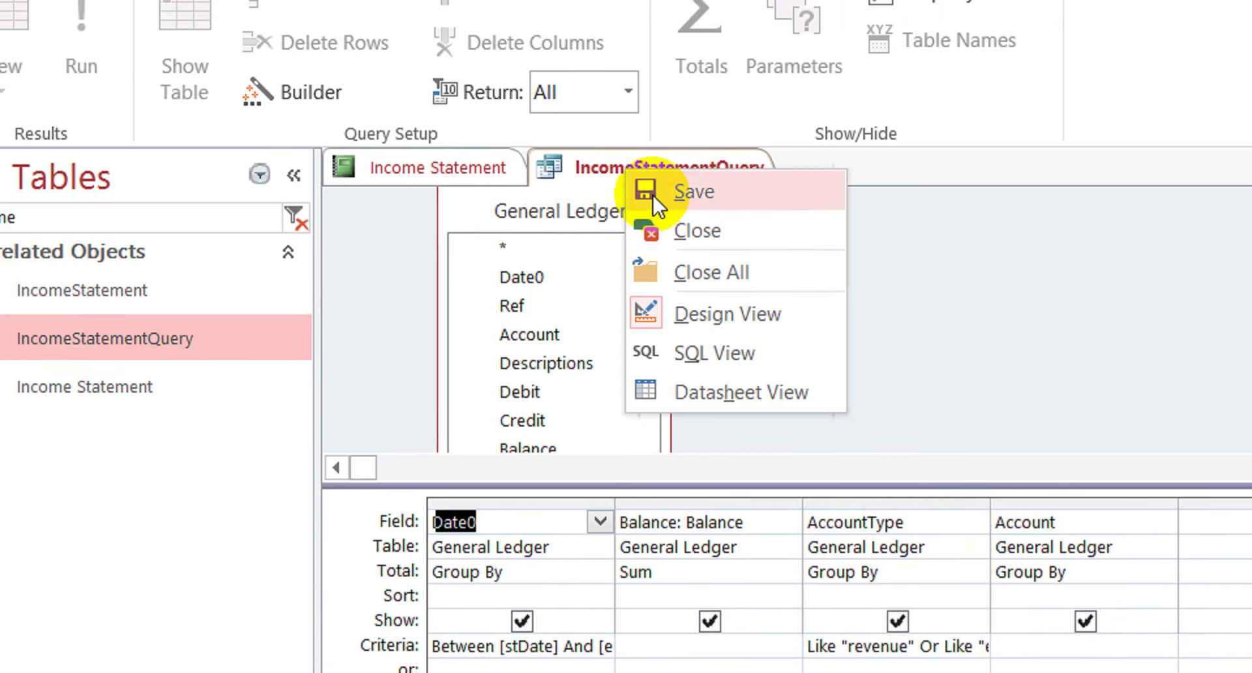
{"action": "left_click", "coordinate": [687, 225]}
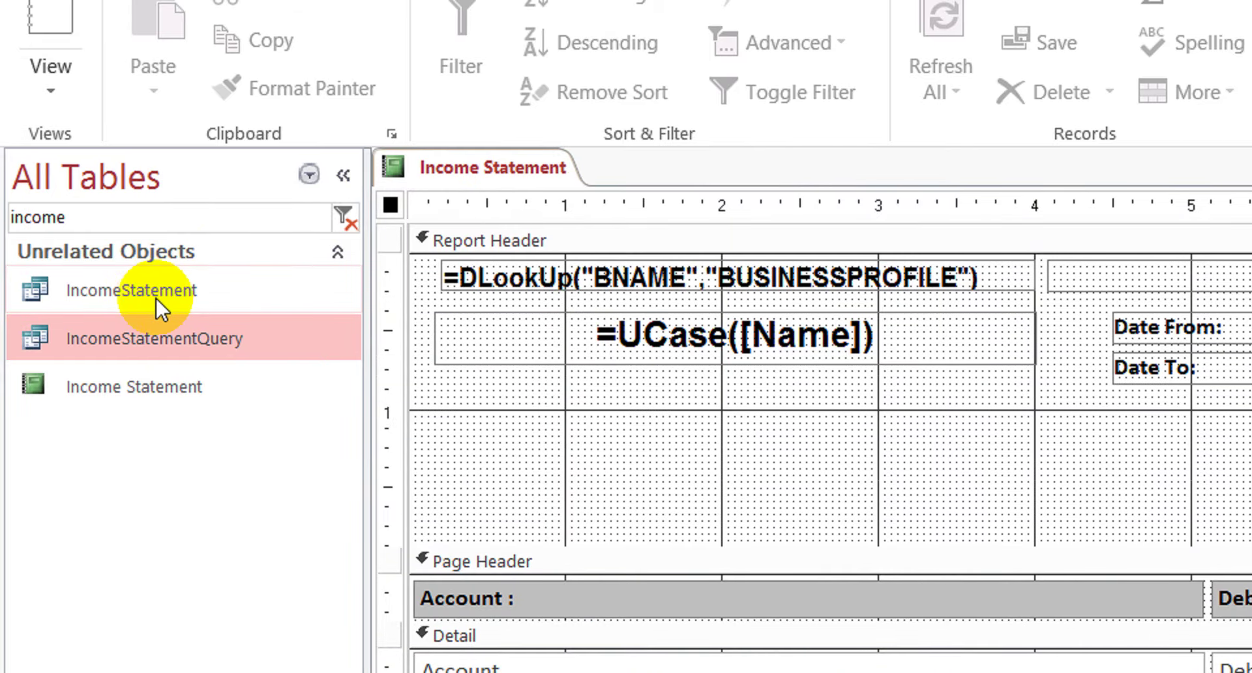
Open the IncomeStatement query in Design view and replace its Debit column's expression with Balance: [balance]
{"action": "left_click", "coordinate": [104, 295]}
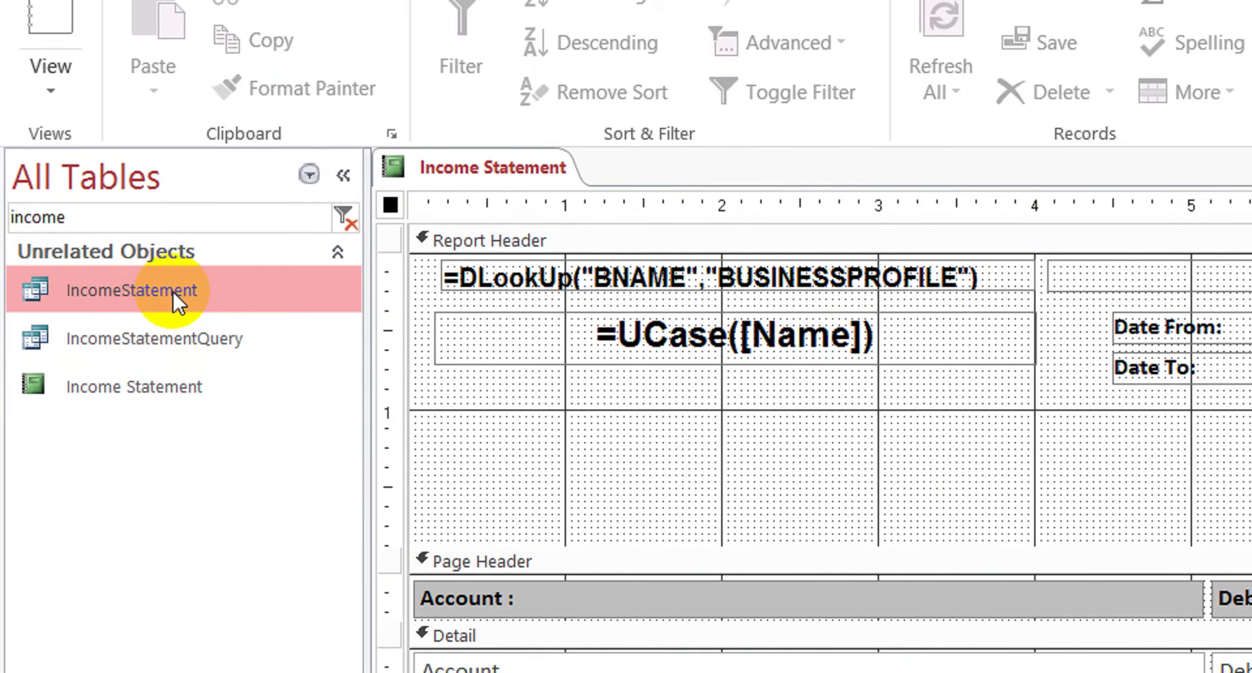
{"action": "right_click", "coordinate": [178, 291]}
{"action": "left_click", "coordinate": [246, 278]}
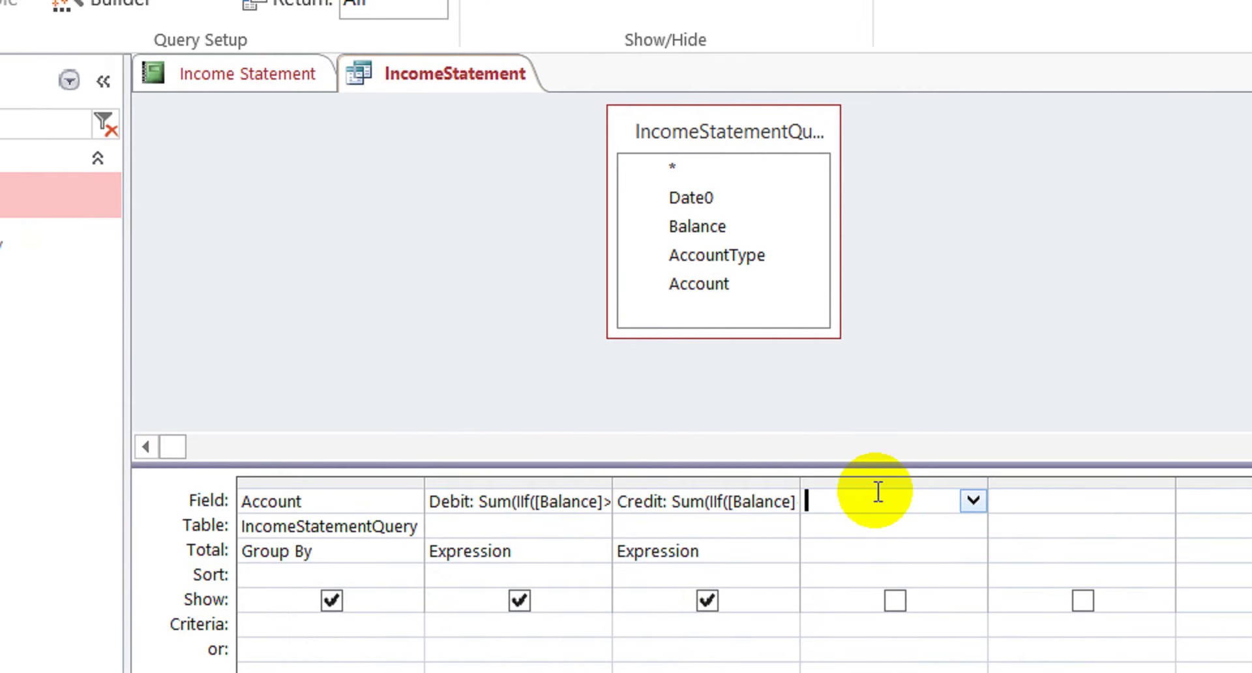
{"action": "key", "text": "shift+Tab"}
{"action": "key", "text": "shift+Tab"}
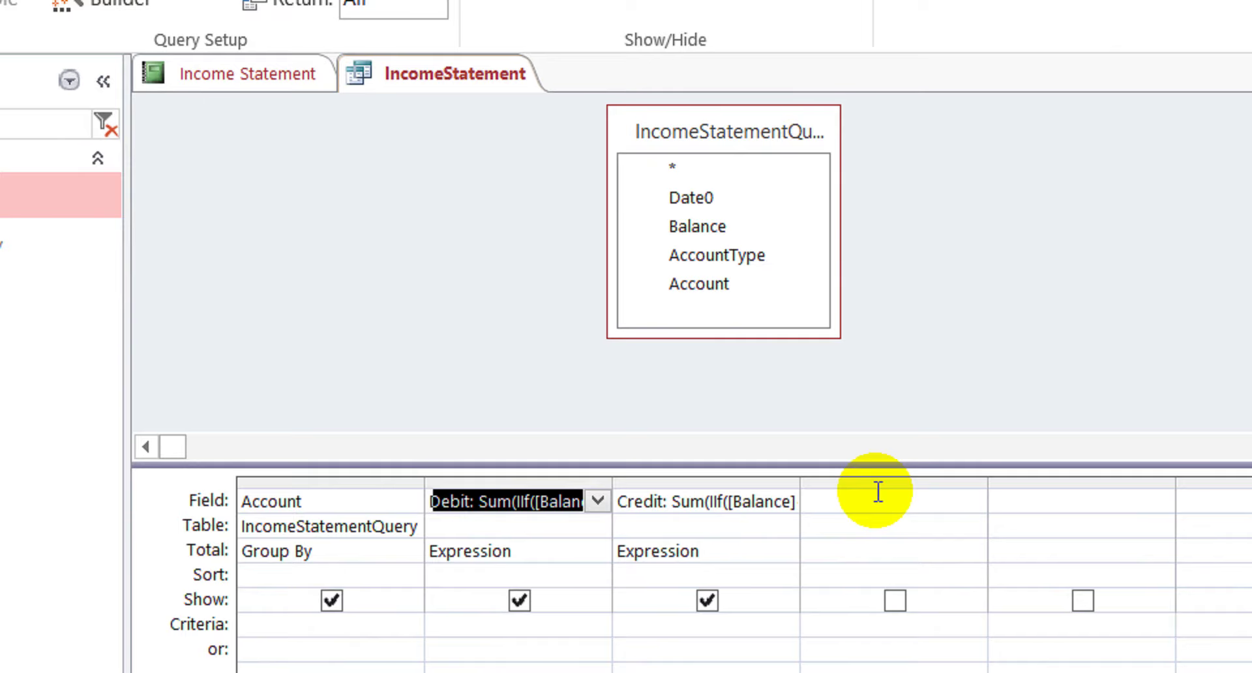
{"action": "type", "text": "Balance:[bala"}
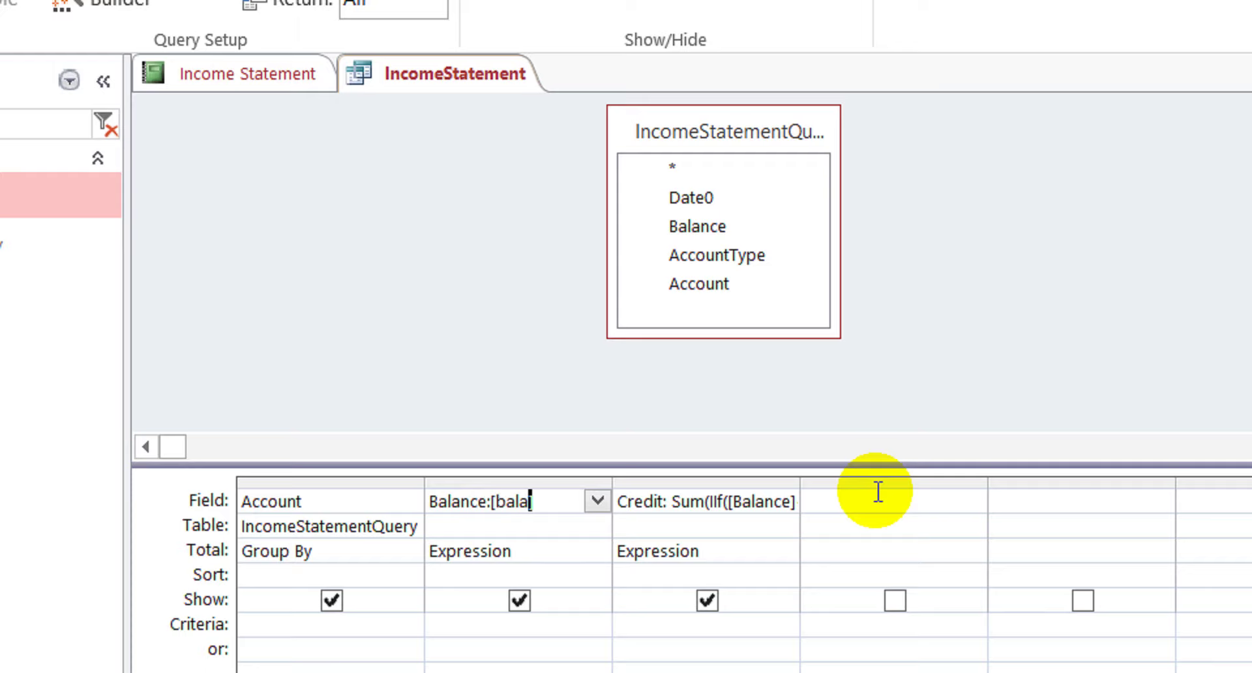
{"action": "type", "text": "]"}
{"action": "key", "text": "Down"}
{"action": "key", "text": "Down"}
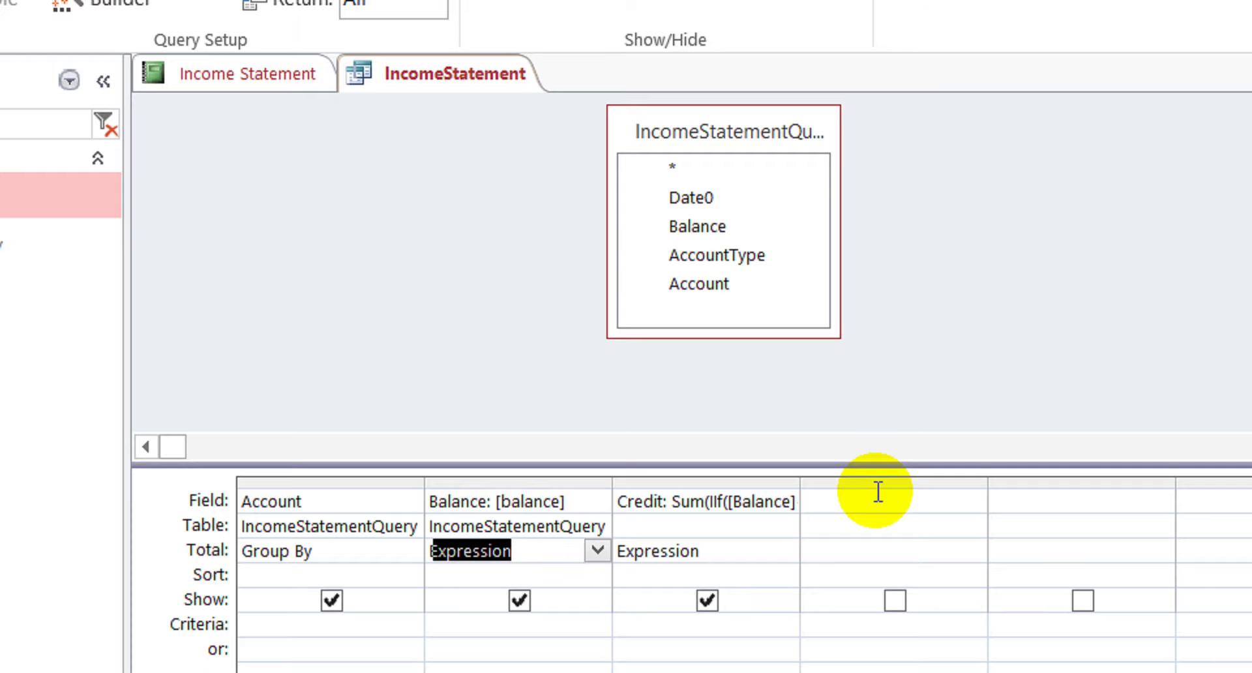
Set the Total of the IncomeStatement query's Balance column to Sum
{"action": "key", "text": "Up"}
{"action": "key", "text": "Down"}
{"action": "type", "text": "s"}
{"action": "key", "text": "Down"}
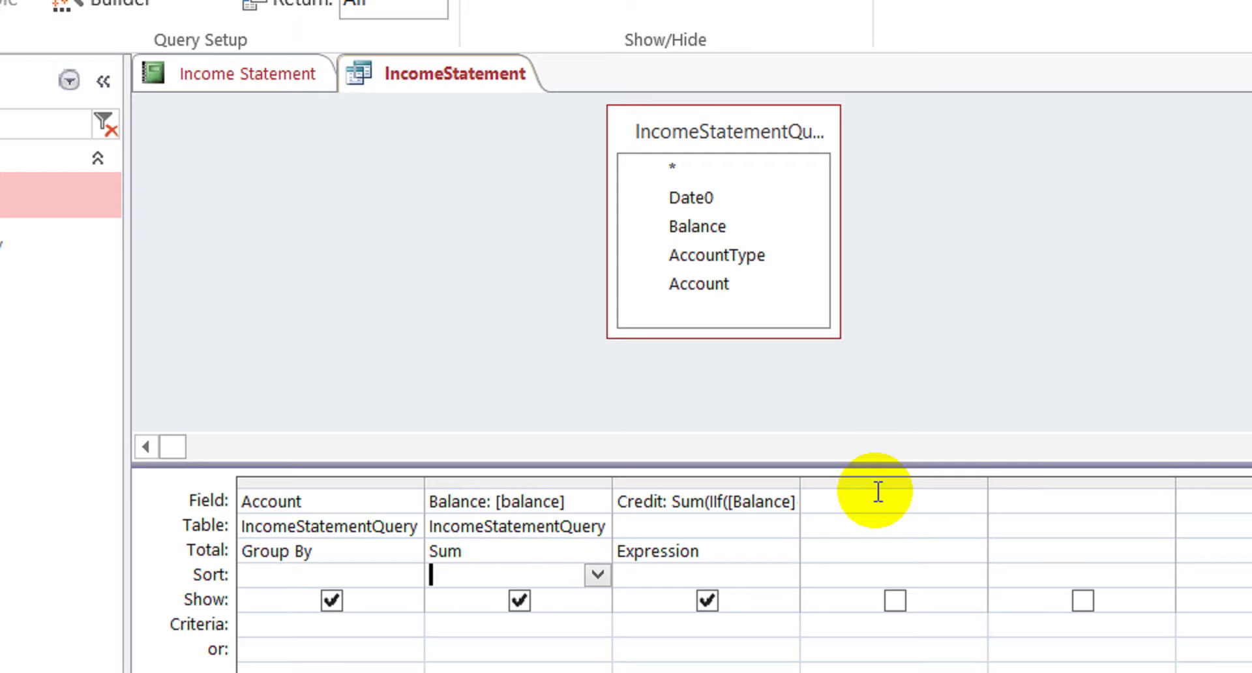
Clear the Credit expression from the IncomeStatement query's third column and try accountg1 as its field
{"action": "key", "text": "Up"}
{"action": "key", "text": "Up"}
{"action": "key", "text": "Up"}
{"action": "key", "text": "Right"}
{"action": "key", "text": "Delete"}
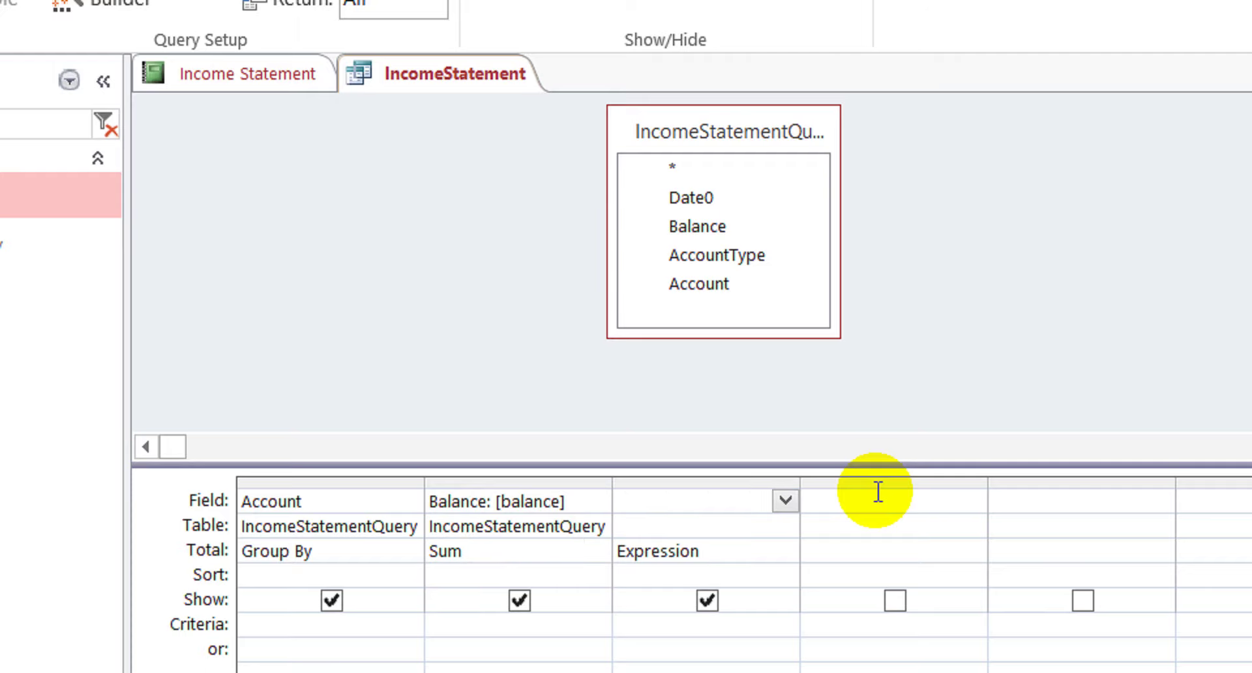
{"action": "key", "text": "Down"}
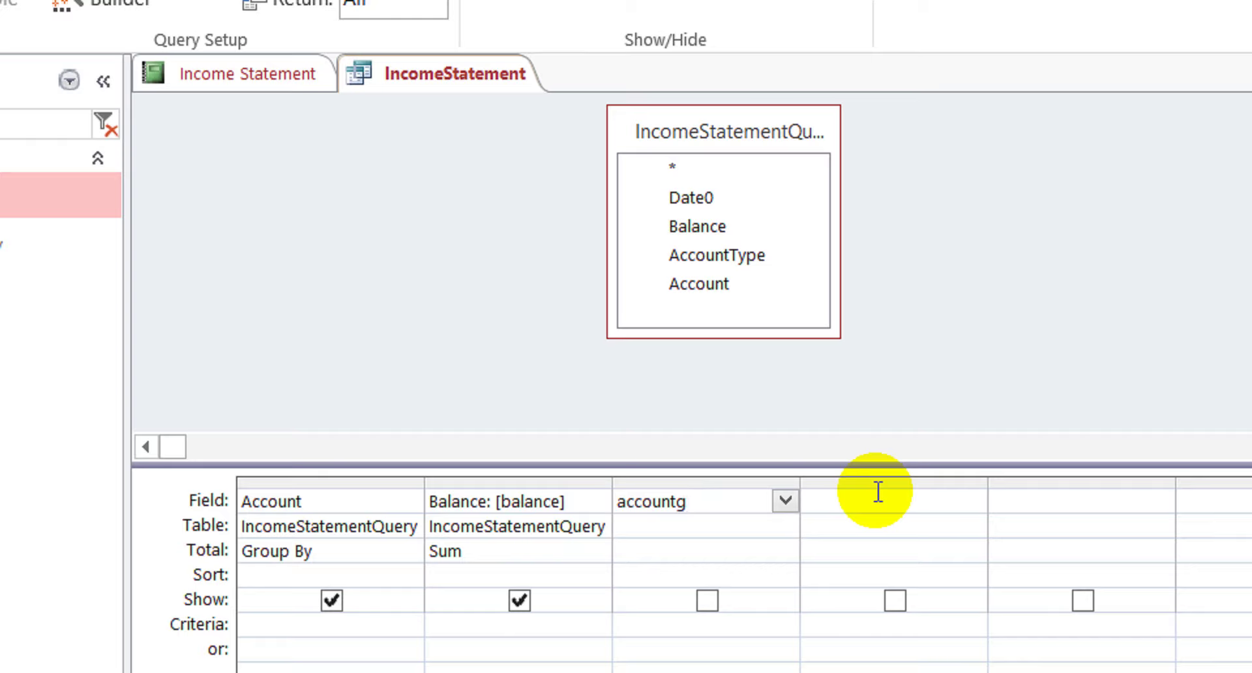
{"action": "key", "text": "Down"}
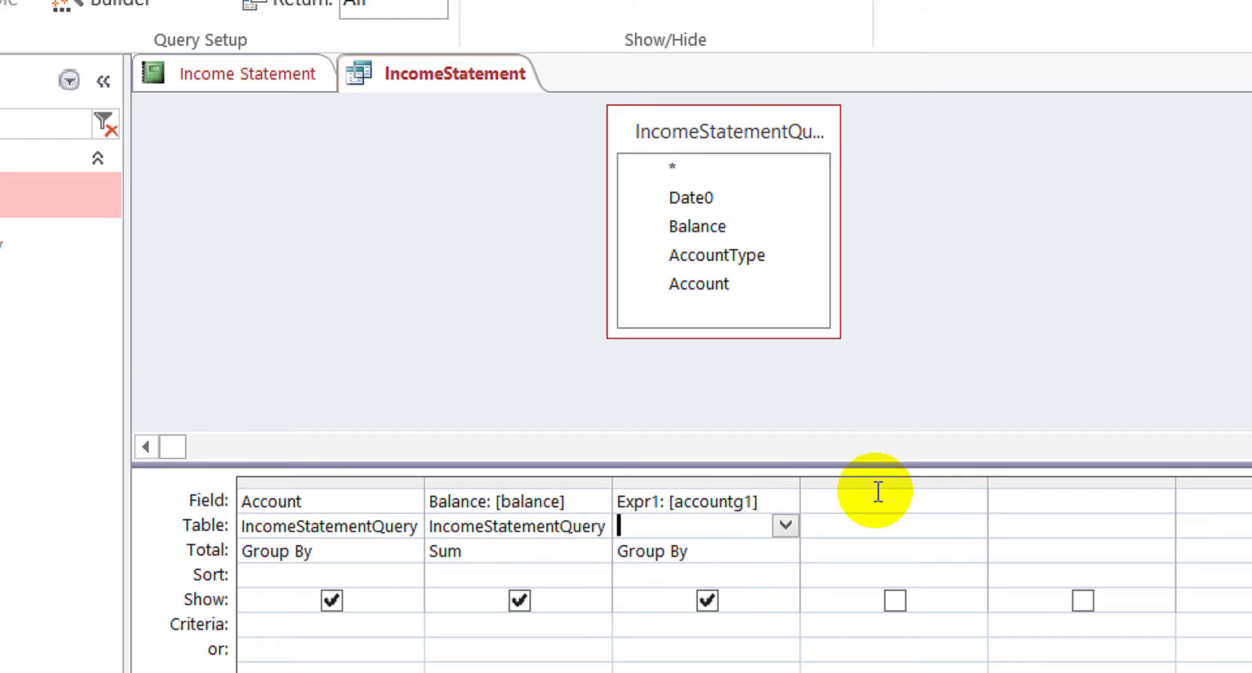
{"action": "key", "text": "Up"}
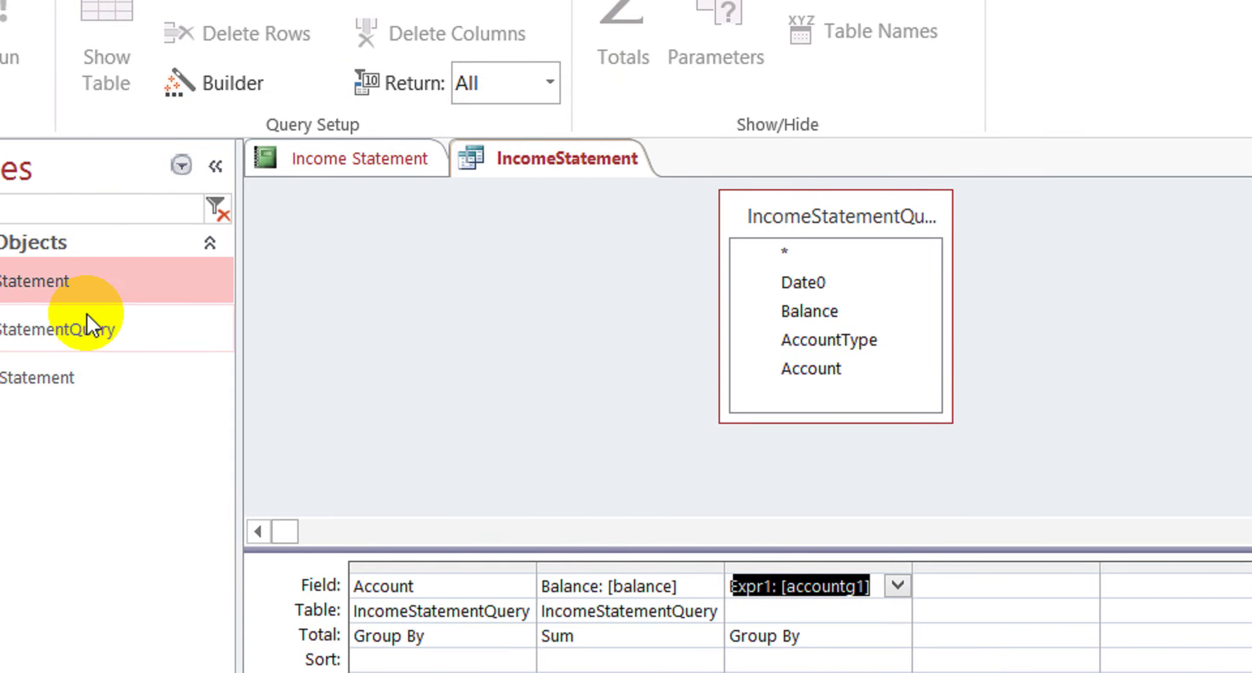
Open IncomeStatementQuery in Design view, add General Ledger's AccountGroup field to its grid, and close it with the changes saved
{"action": "left_click", "coordinate": [0, 236]}
{"action": "right_click", "coordinate": [190, 317]}
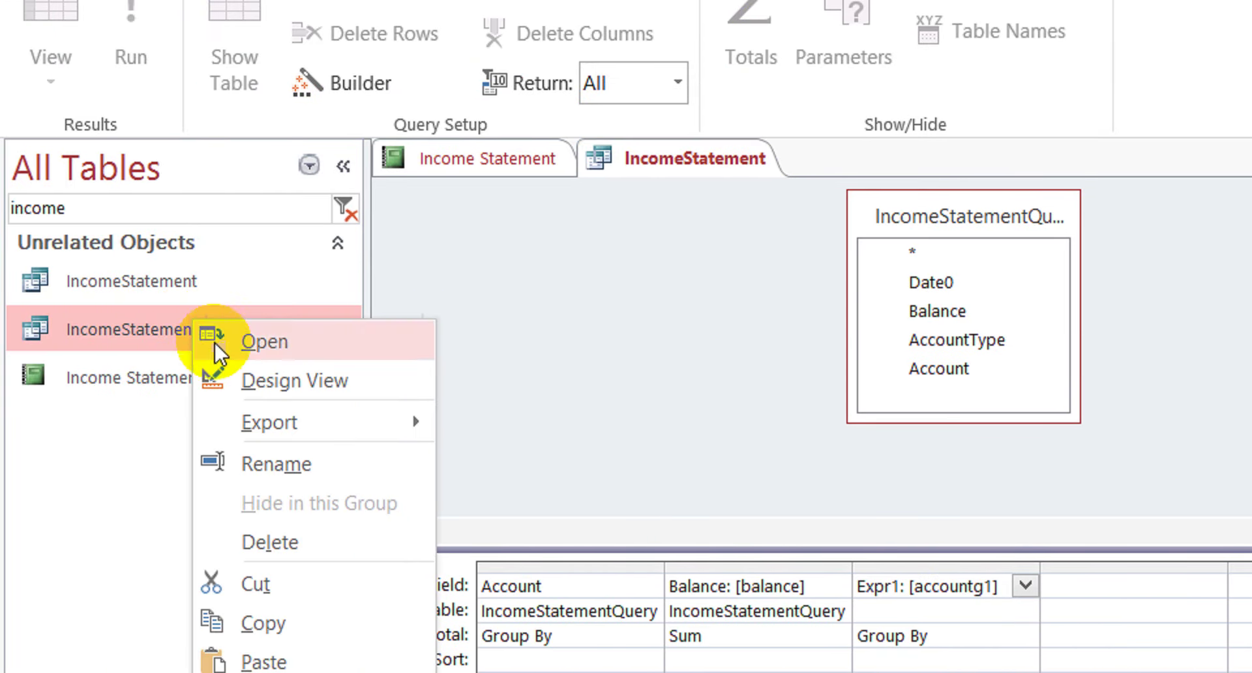
{"action": "left_click", "coordinate": [280, 377]}
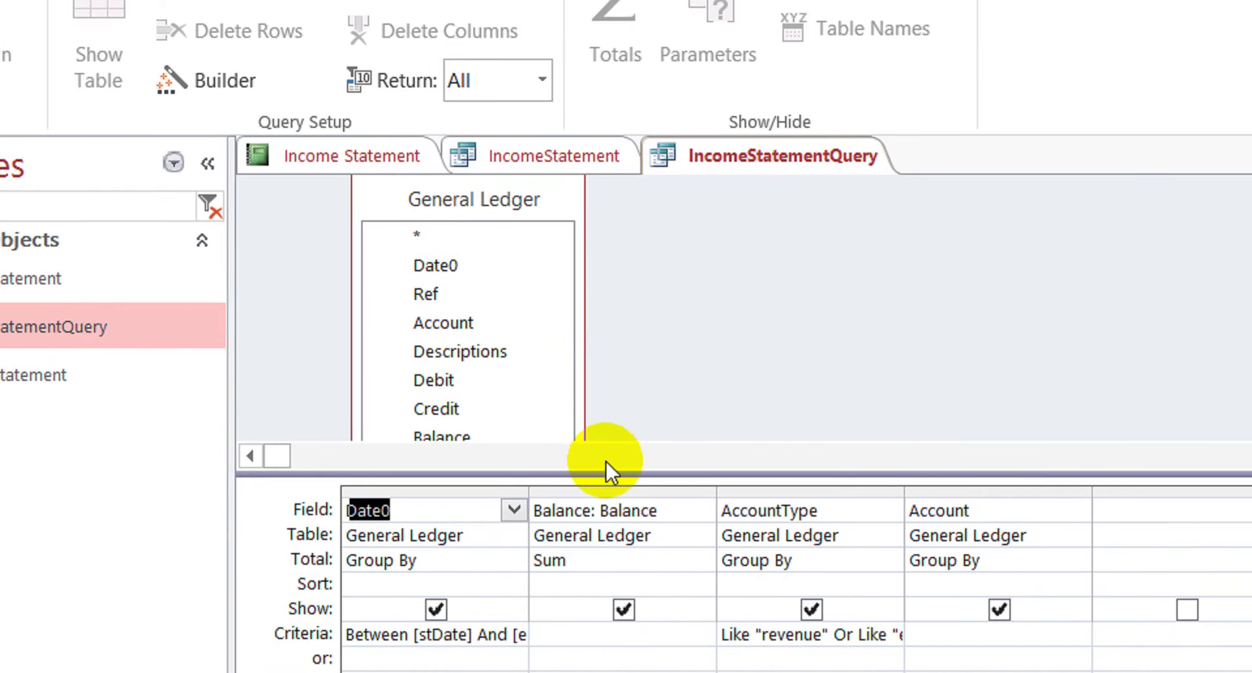
{"action": "left_click_drag", "start_coordinate": [601, 471], "coordinate": [595, 610]}
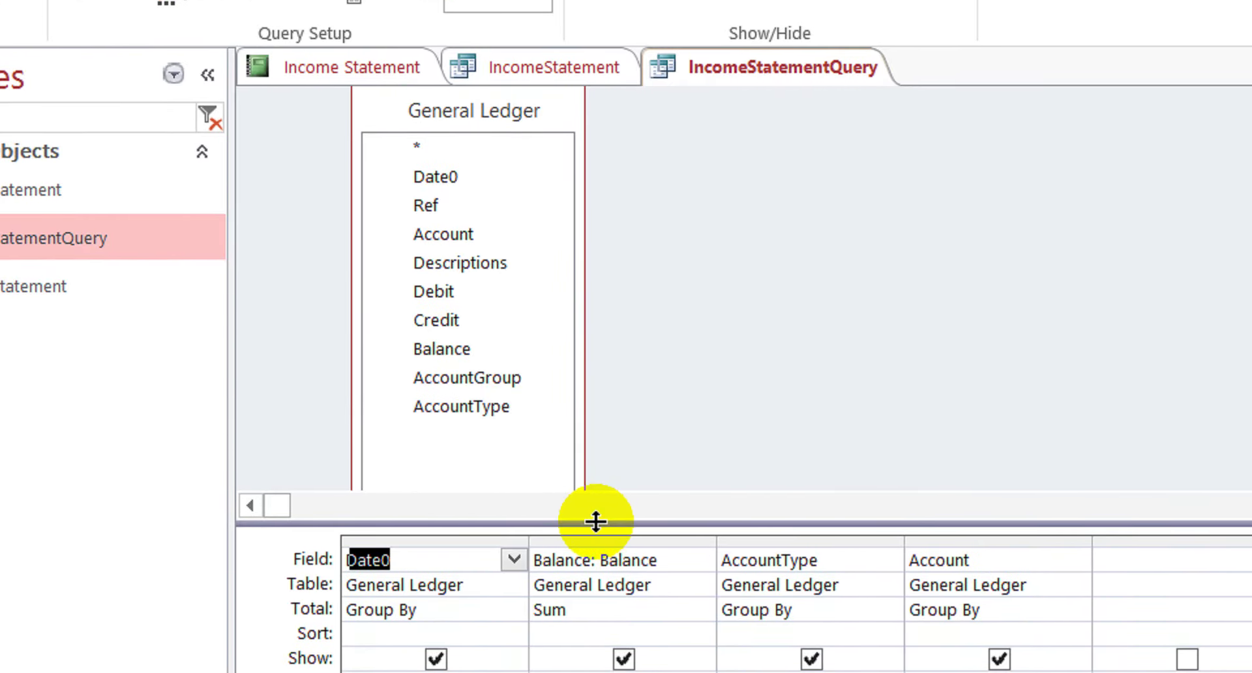
{"action": "double_click", "coordinate": [489, 377]}
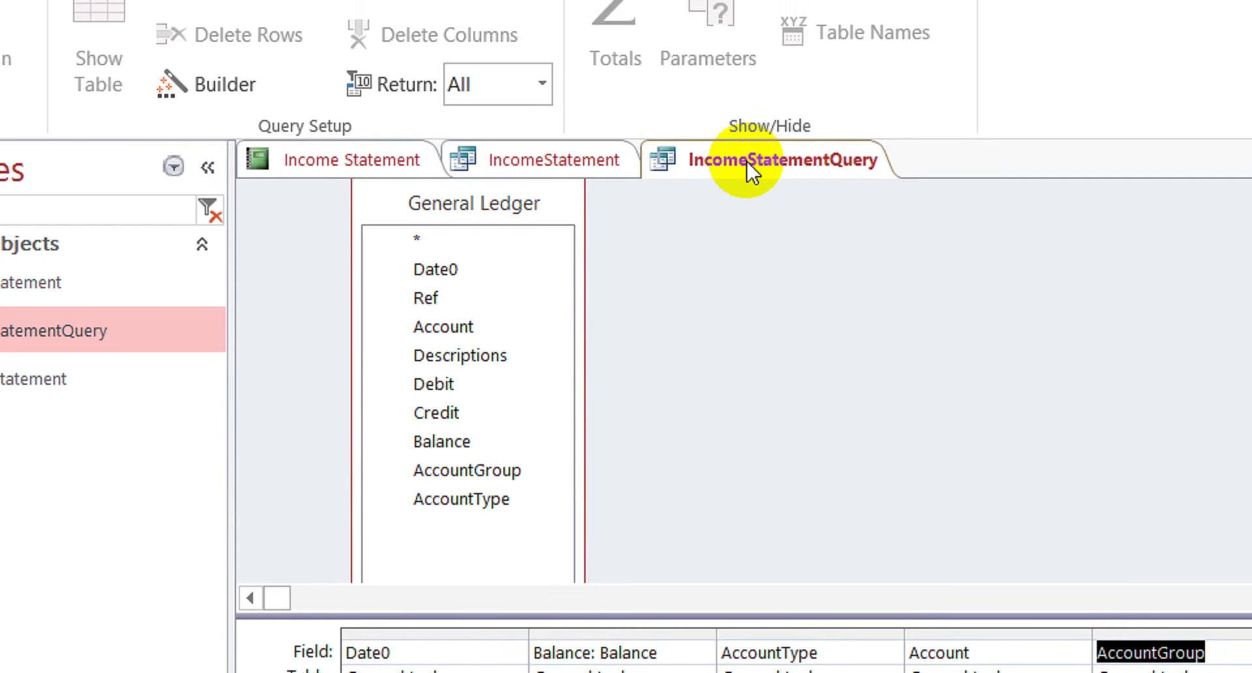
{"action": "right_click", "coordinate": [746, 169]}
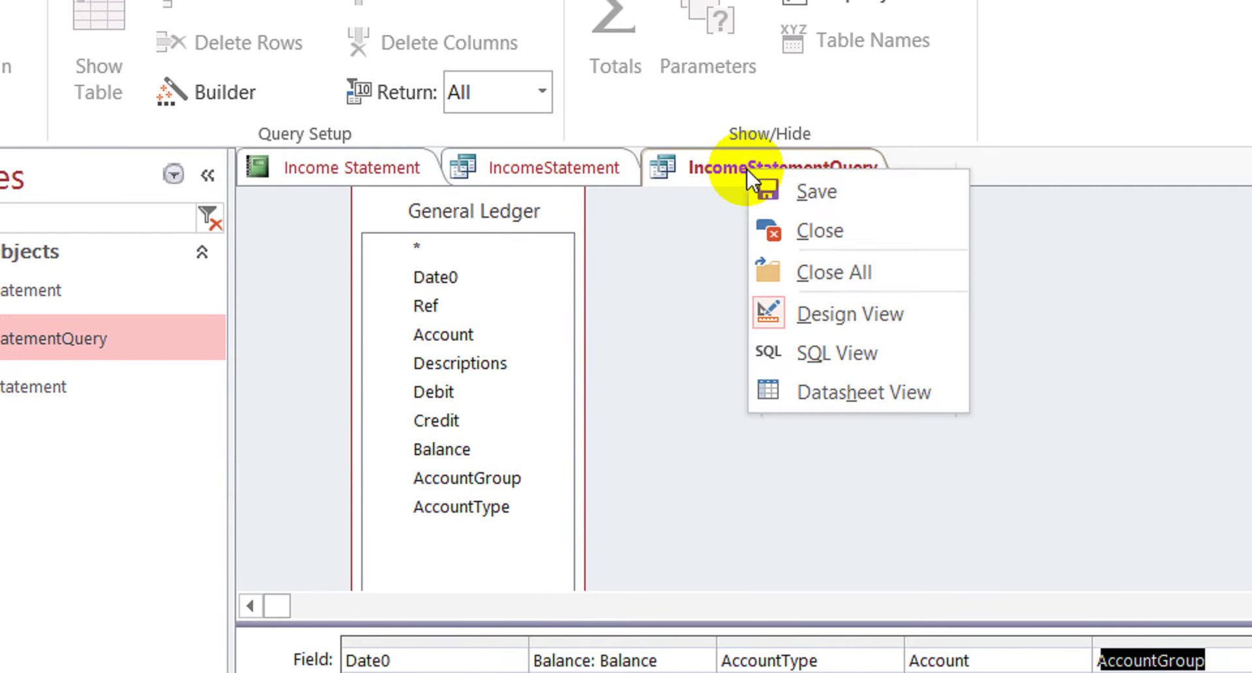
{"action": "left_click", "coordinate": [825, 233]}
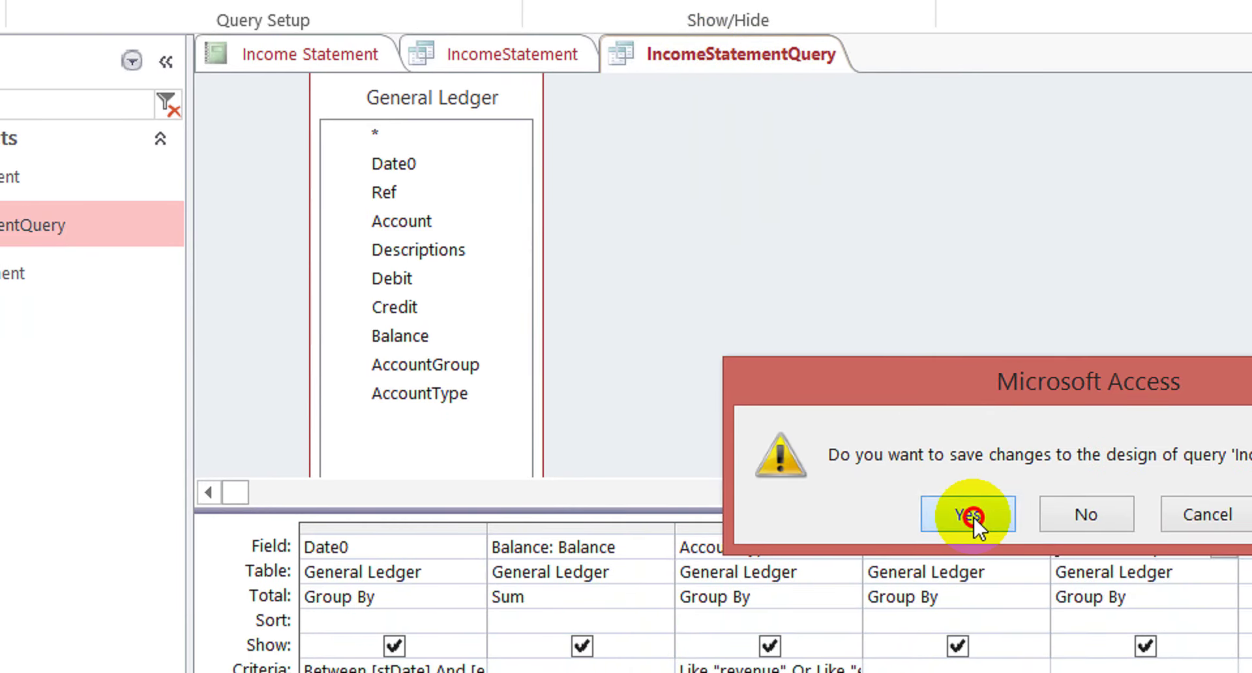
{"action": "left_click", "coordinate": [972, 517]}
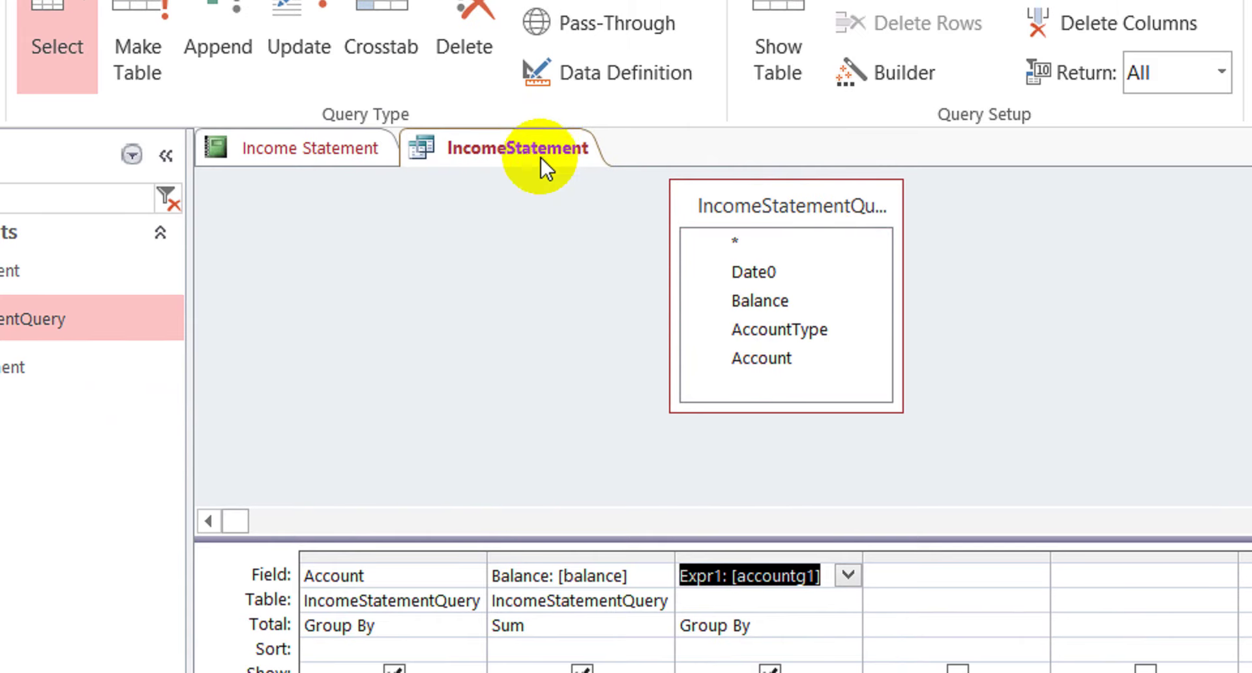
Close the IncomeStatement query with its changes saved and reopen it in Design view
{"action": "right_click", "coordinate": [531, 142]}
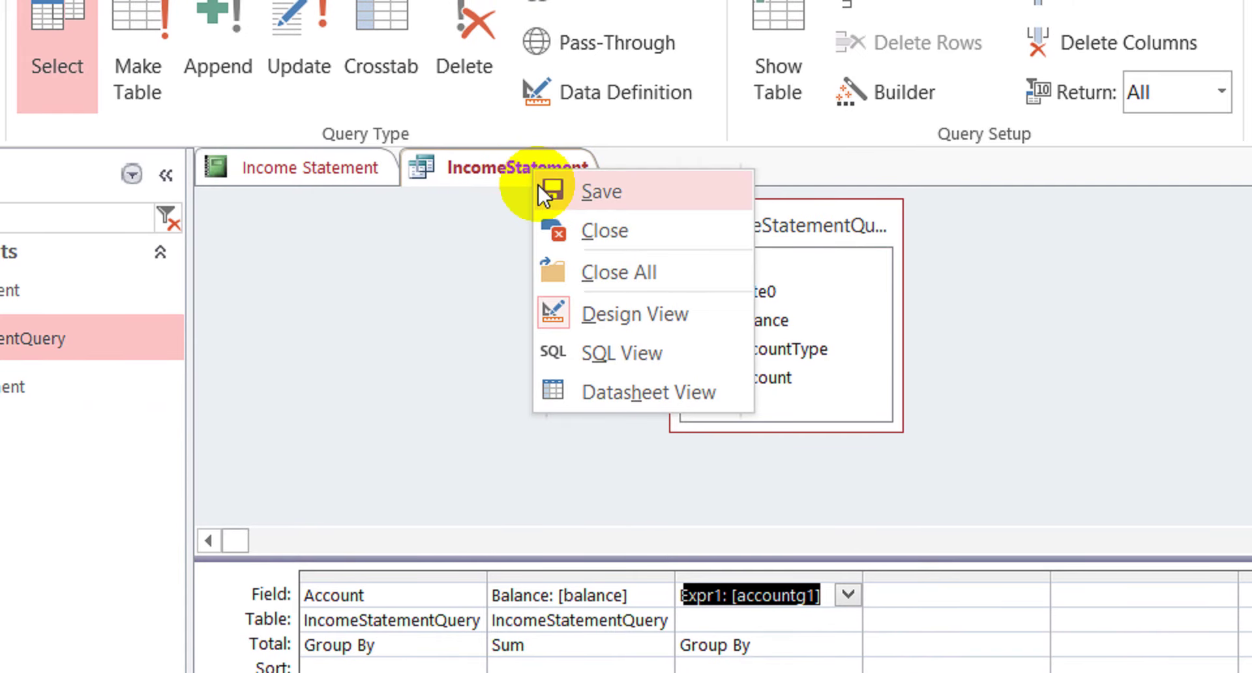
{"action": "left_click", "coordinate": [609, 240]}
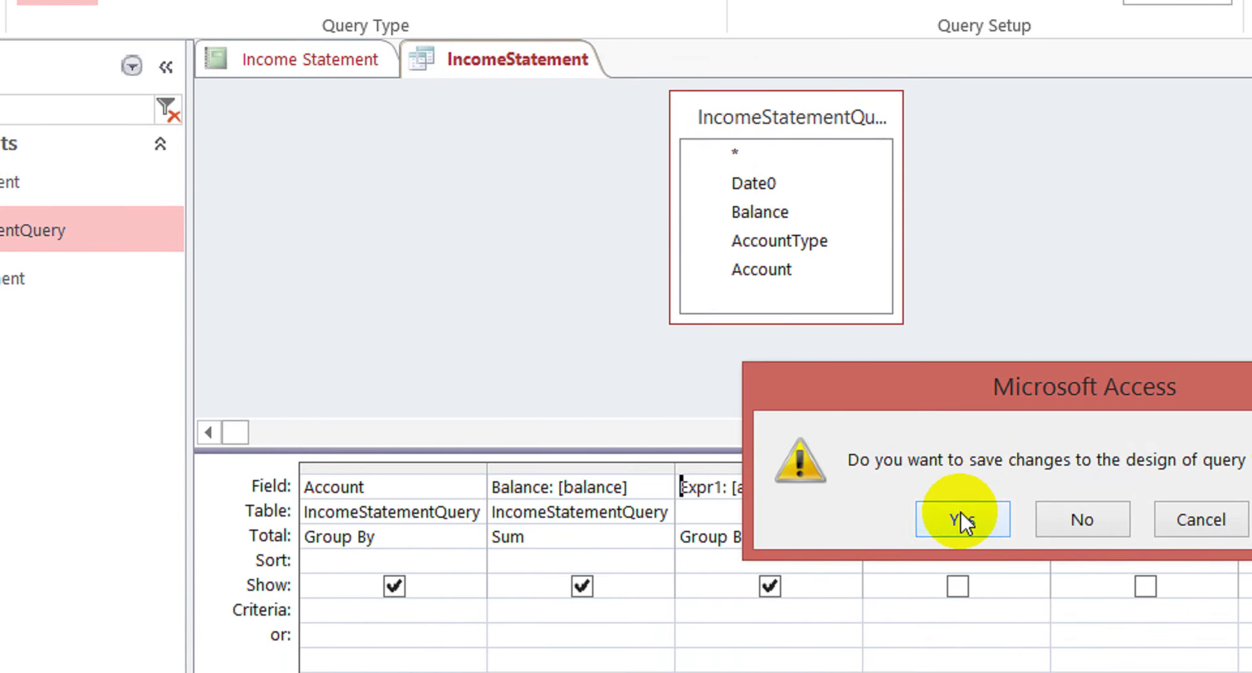
{"action": "left_click", "coordinate": [961, 518]}
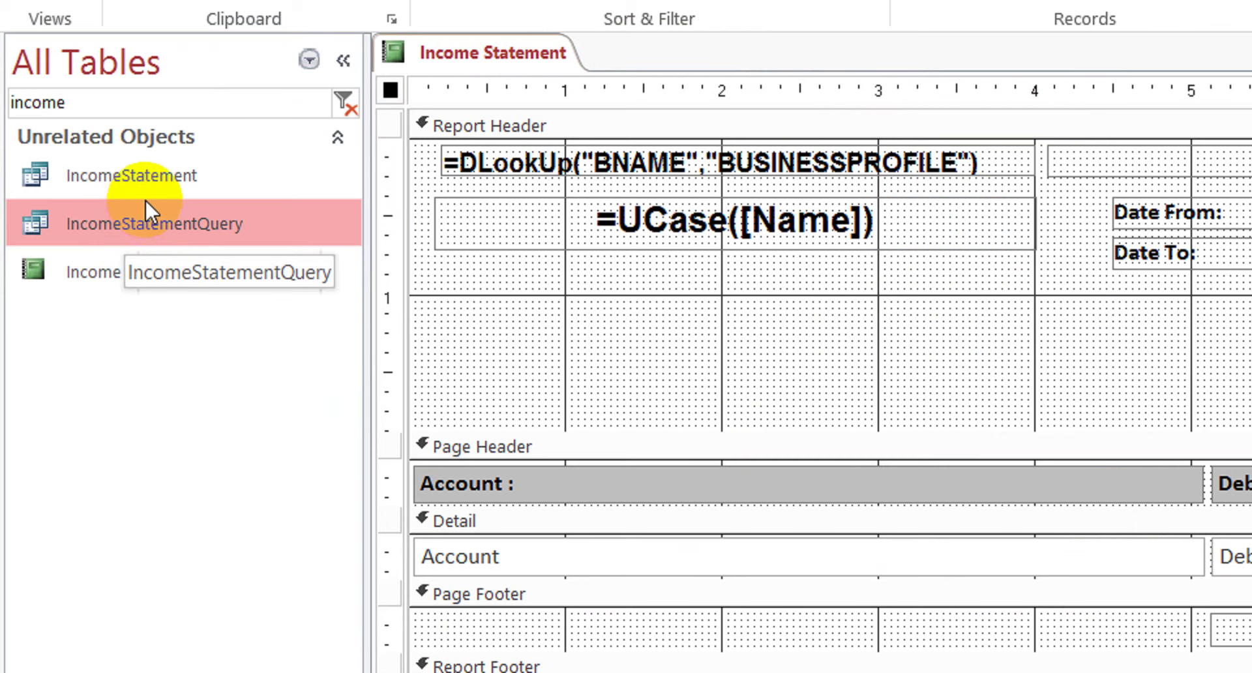
{"action": "left_click", "coordinate": [155, 179]}
{"action": "right_click", "coordinate": [154, 179]}
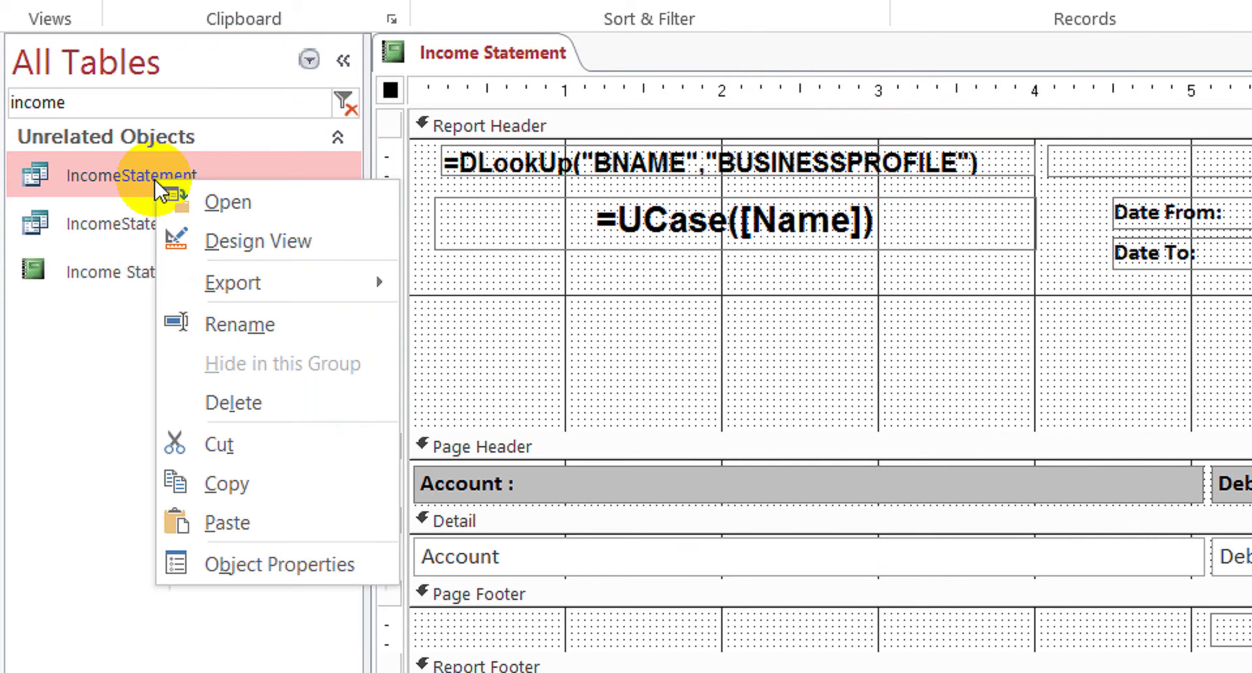
{"action": "left_click", "coordinate": [250, 229]}
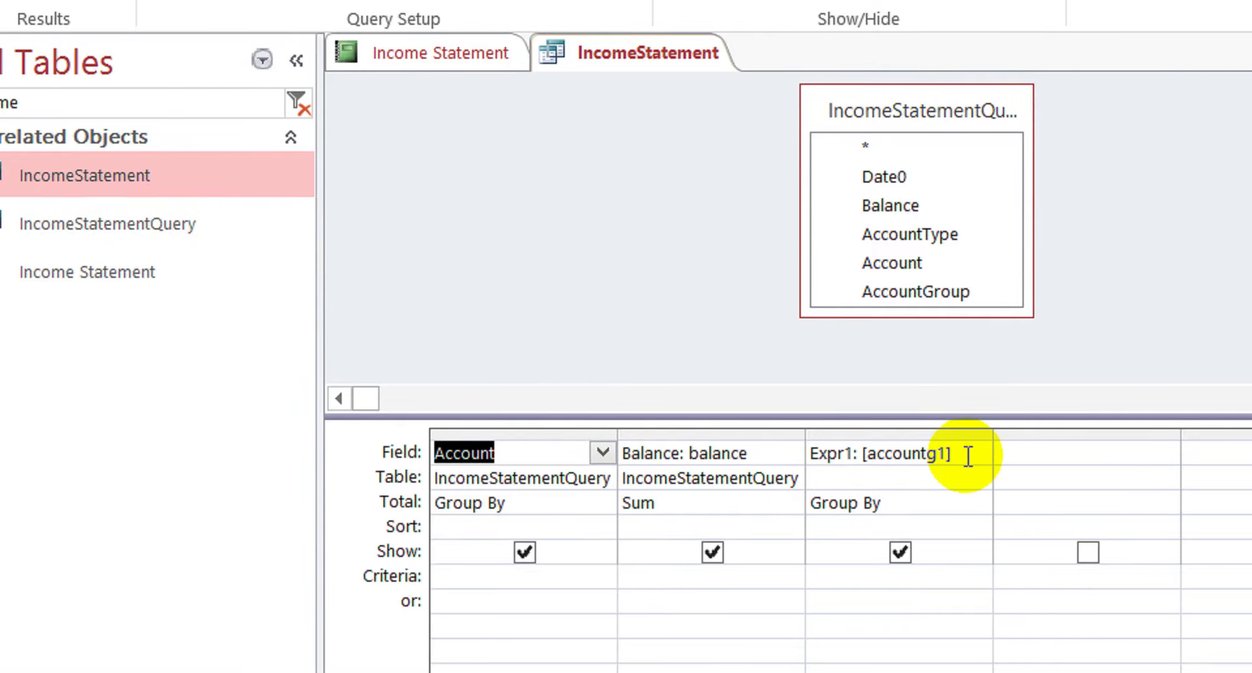
Replace the Expr1: [accountg1] column's field with AccountGroup in the IncomeStatement query
{"action": "left_click", "coordinate": [969, 457]}
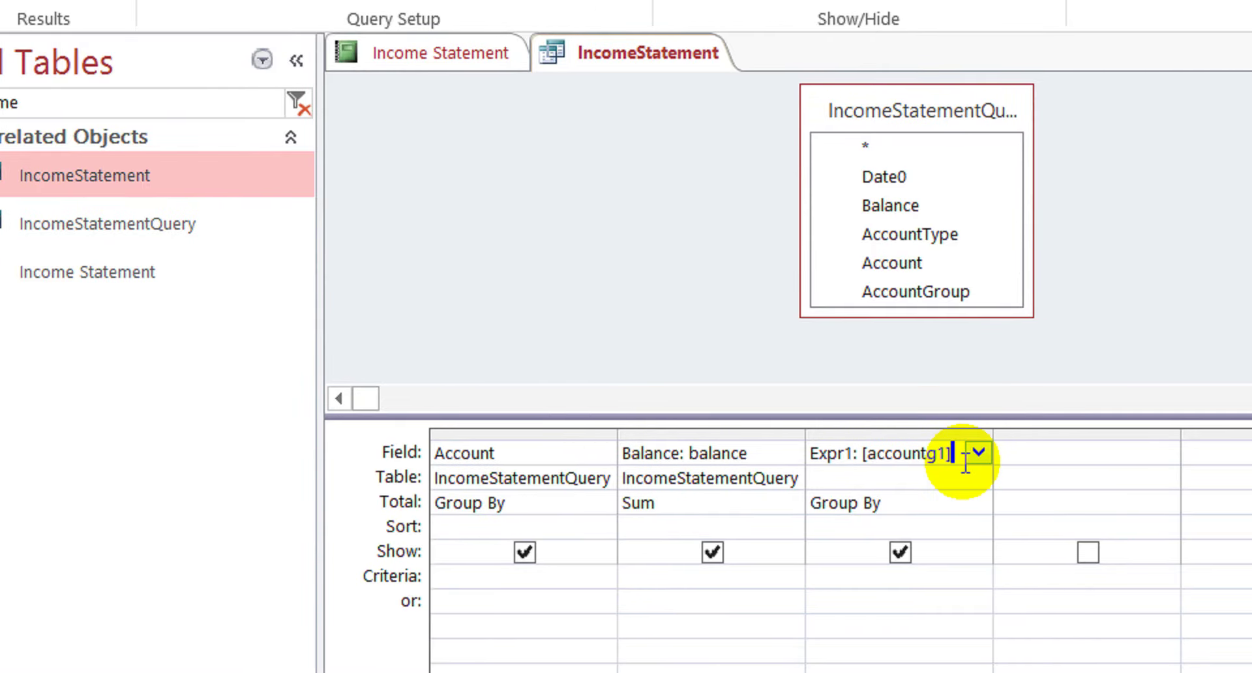
{"action": "key", "text": "ctrl+a"}
{"action": "type", "text": "acc"}
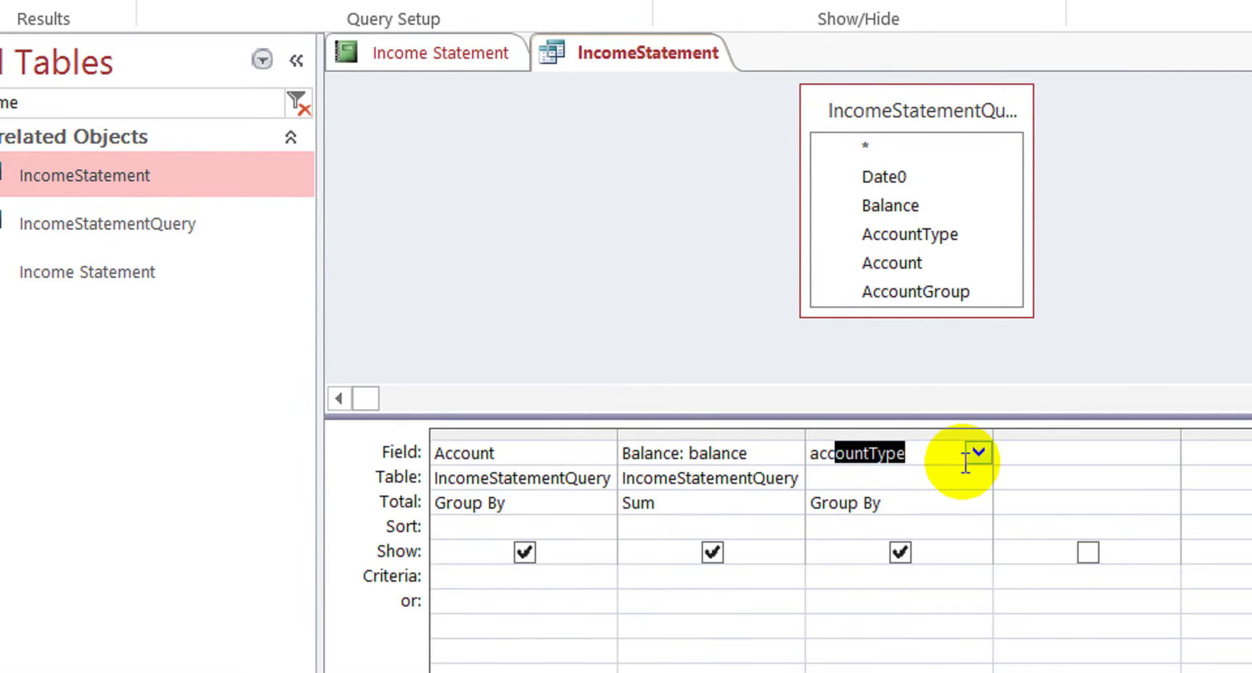
{"action": "type", "text": "o"}
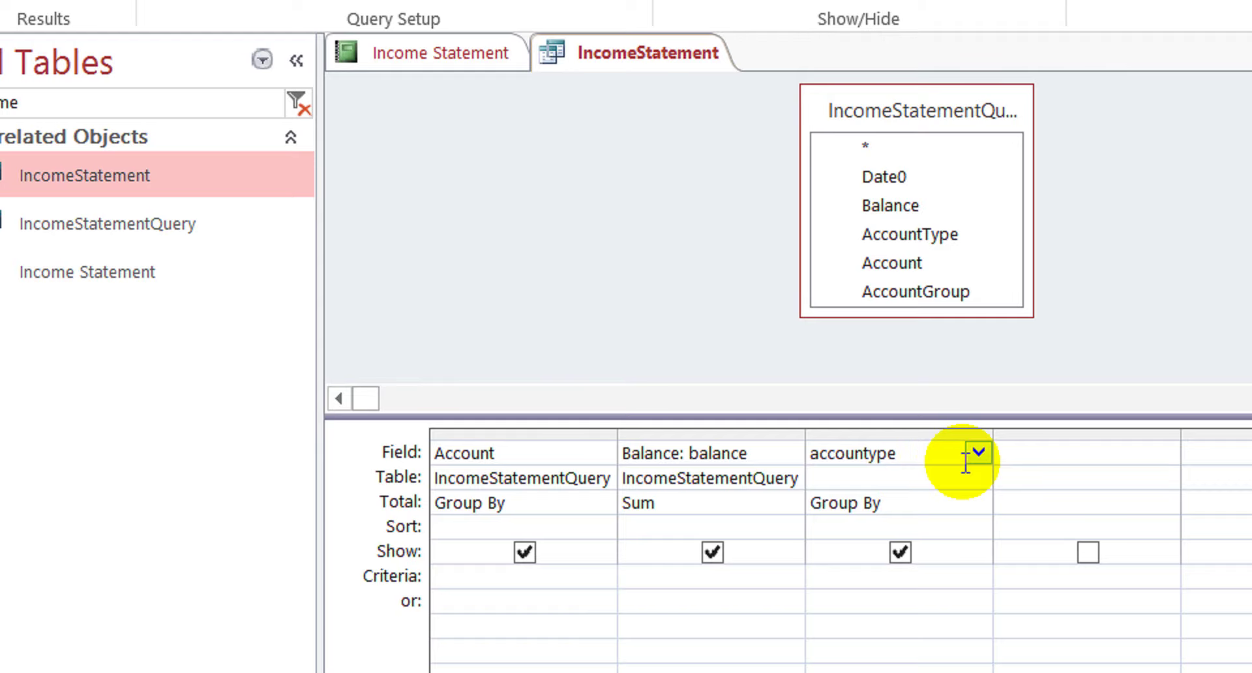
{"action": "type", "text": "untgrou"}
{"action": "key", "text": "Down"}
{"action": "key", "text": "Up"}
{"action": "key", "text": "Down"}
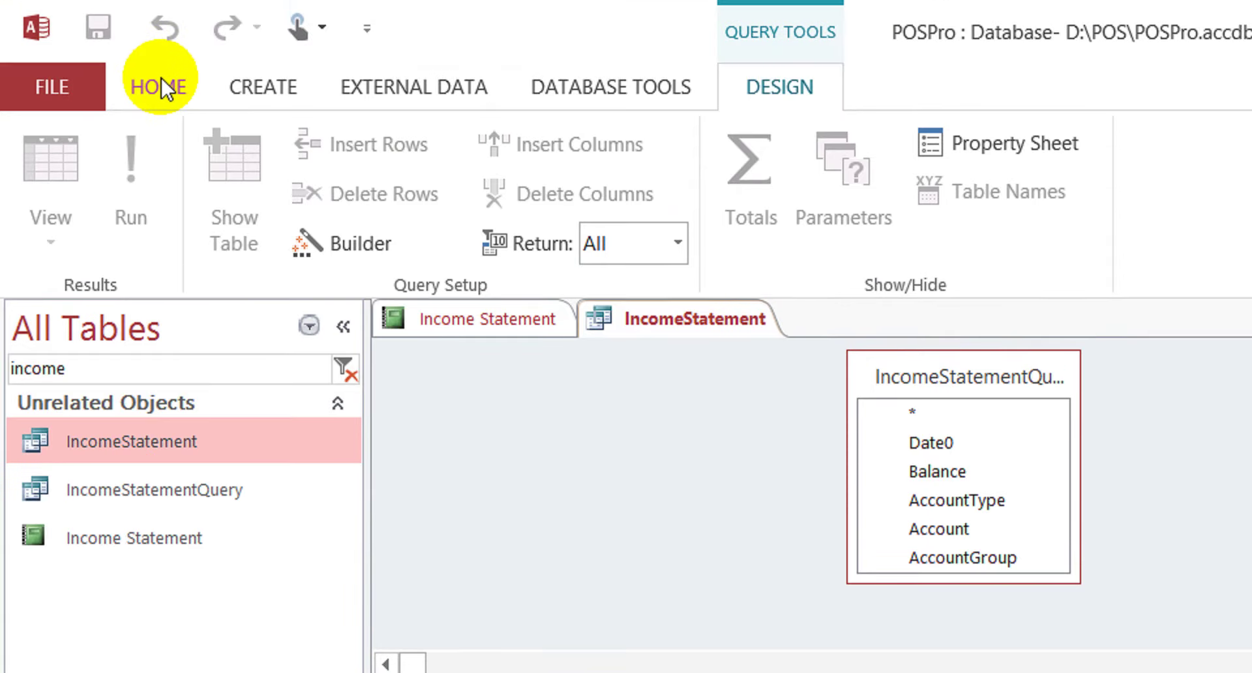
Show the IncomeStatement query in Datasheet view with stDate 1-1 and endDate 30-10
{"action": "left_click", "coordinate": [160, 87]}
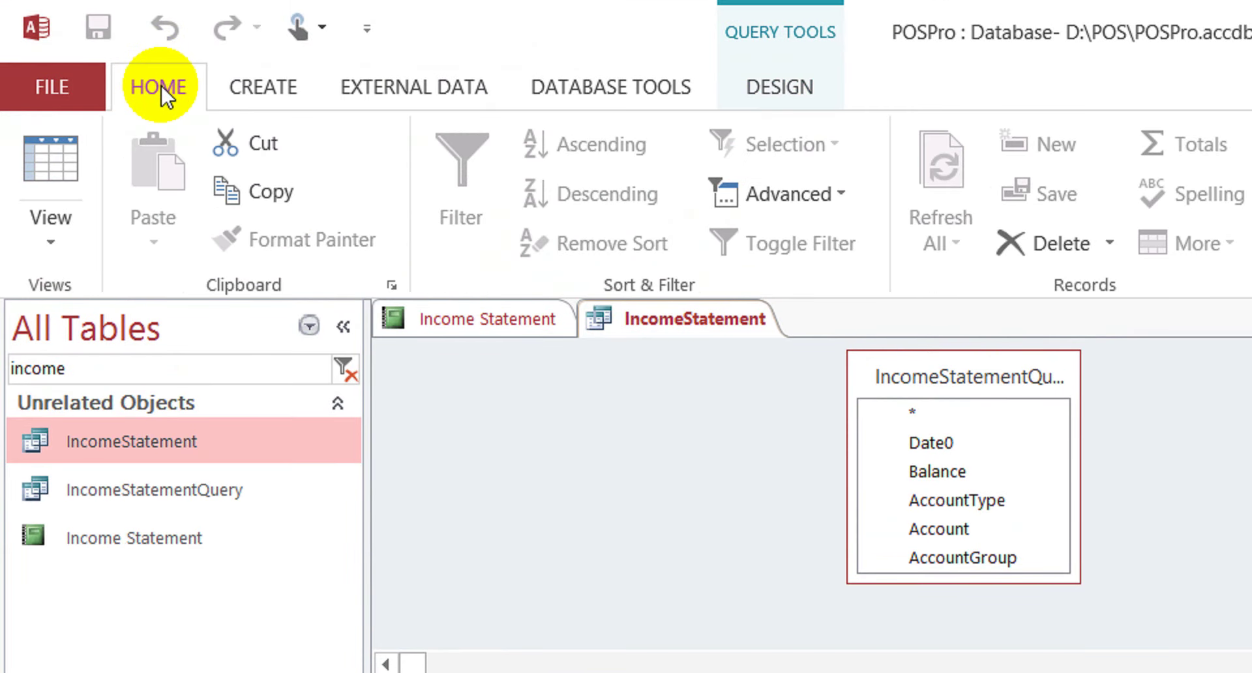
{"action": "left_click", "coordinate": [57, 158]}
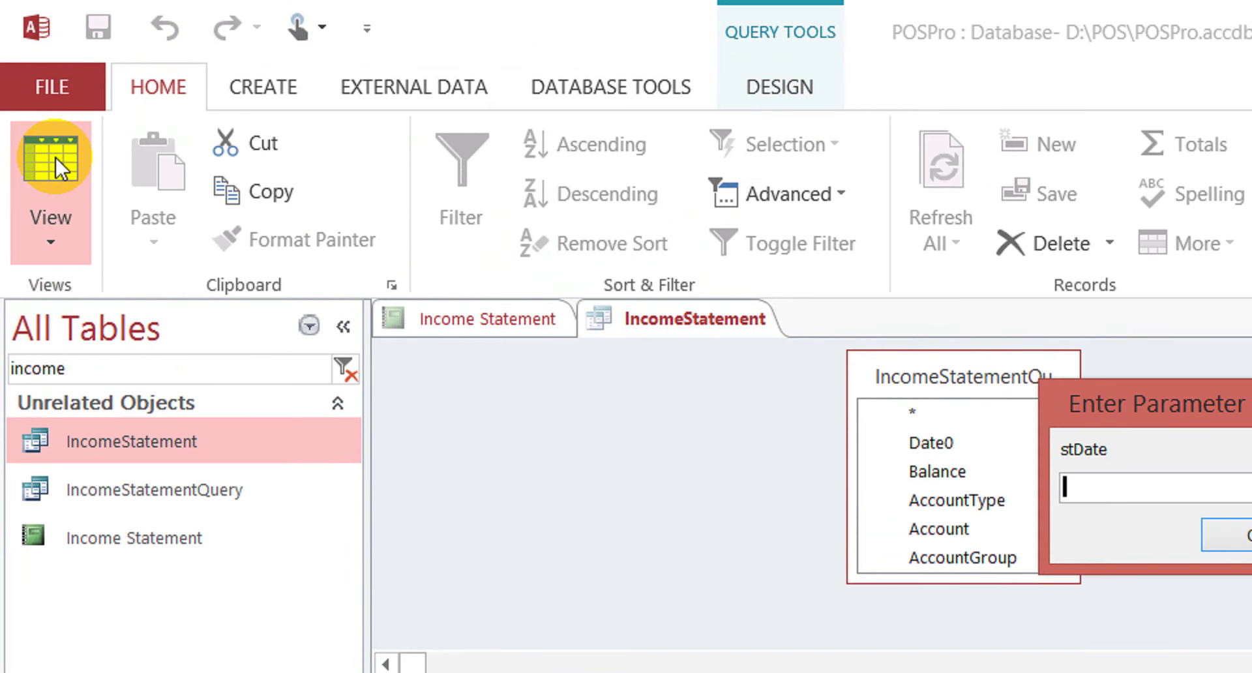
{"action": "type", "text": "1-1"}
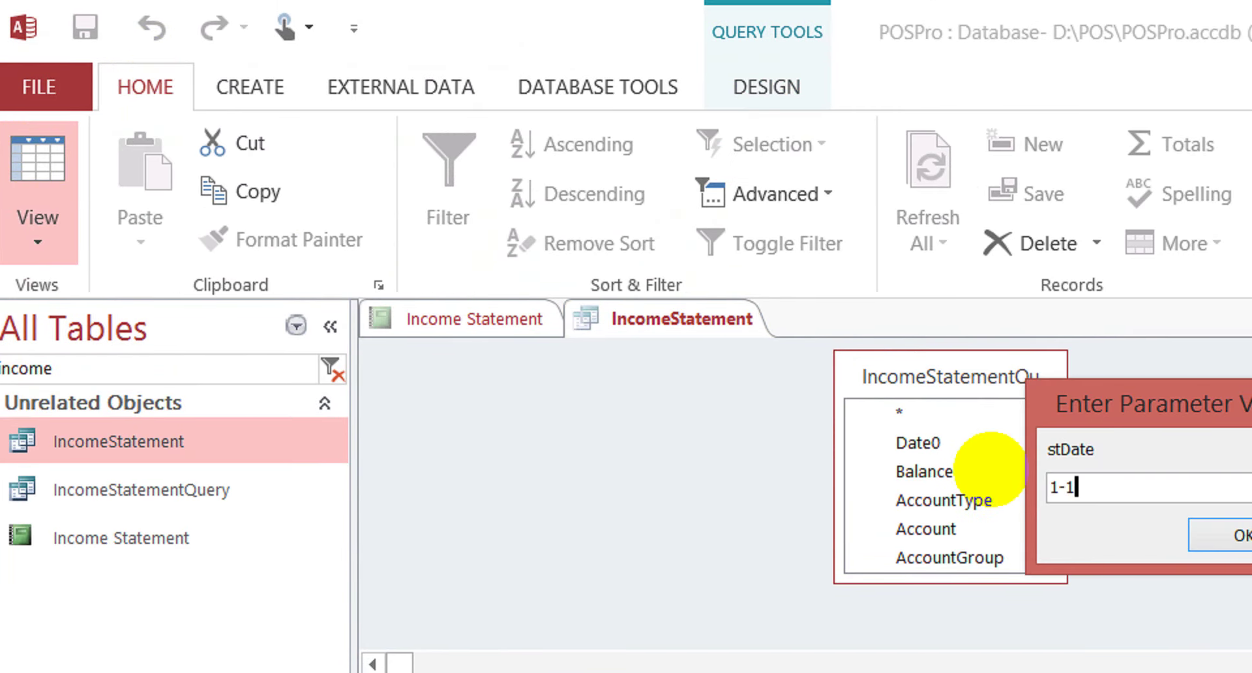
{"action": "key", "text": "Return"}
{"action": "type", "text": "3"}
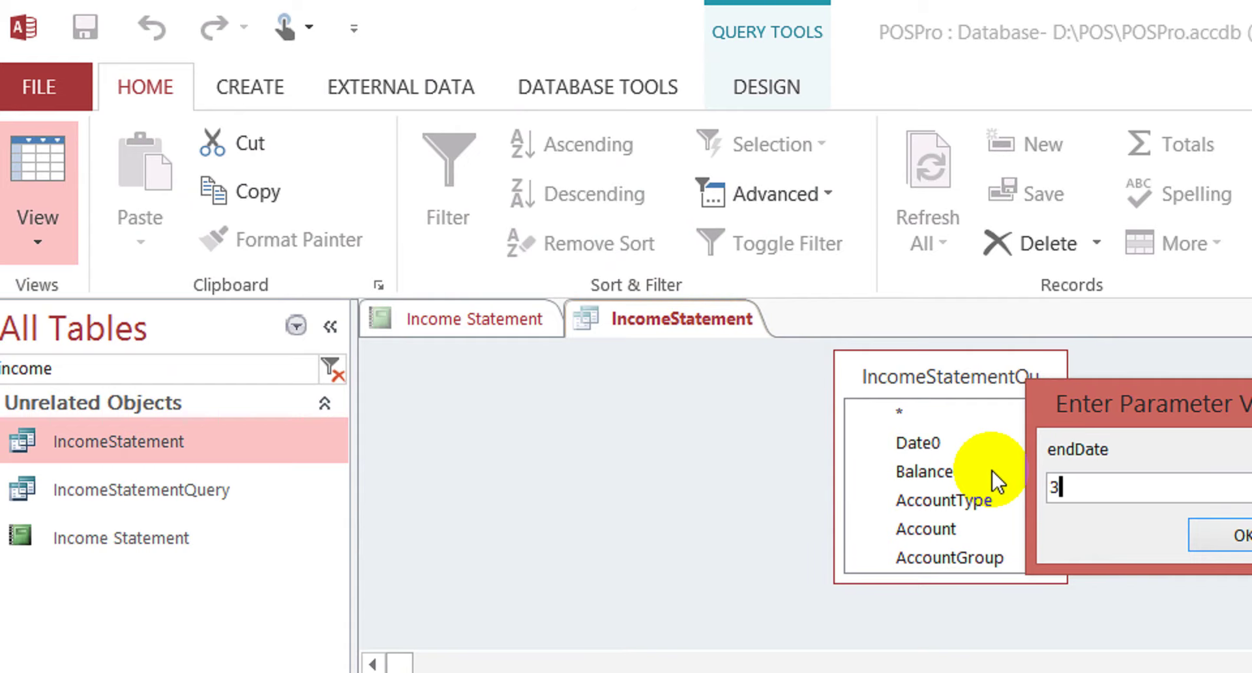
{"action": "type", "text": "0-10"}
{"action": "key", "text": "Return"}
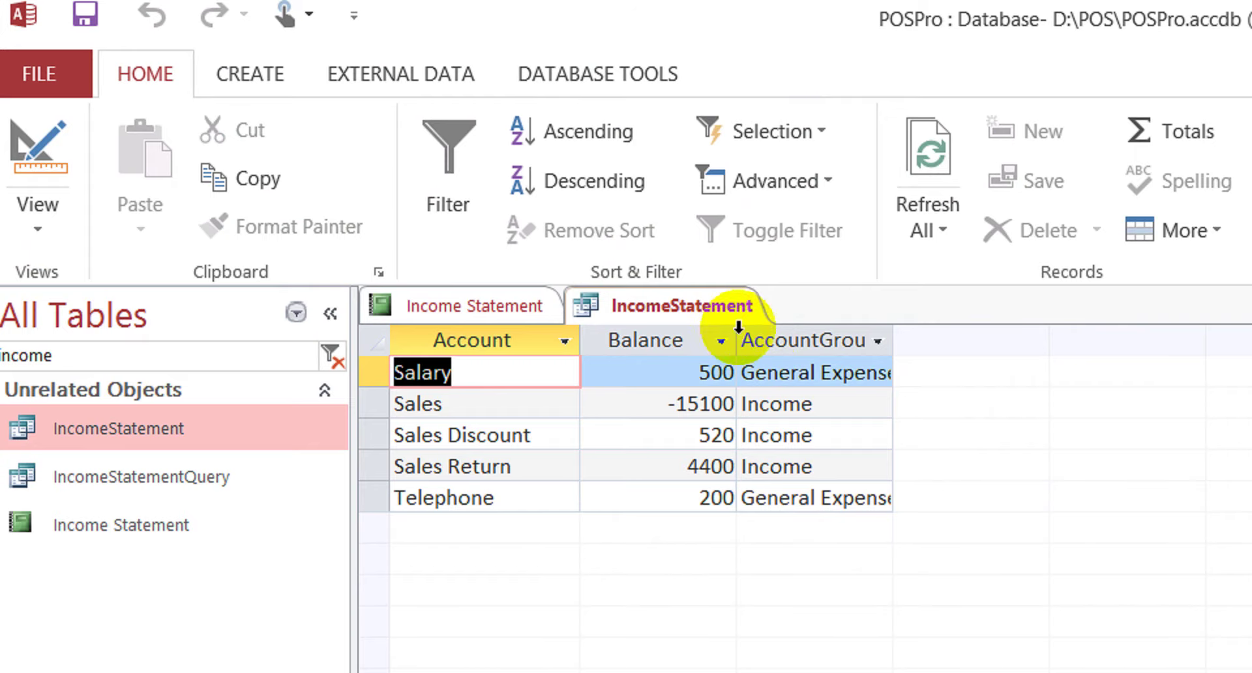
Widen the AccountGroup column in the datasheet and examine the group assigned to each account
{"action": "left_click_drag", "start_coordinate": [892, 336], "coordinate": [1015, 325]}
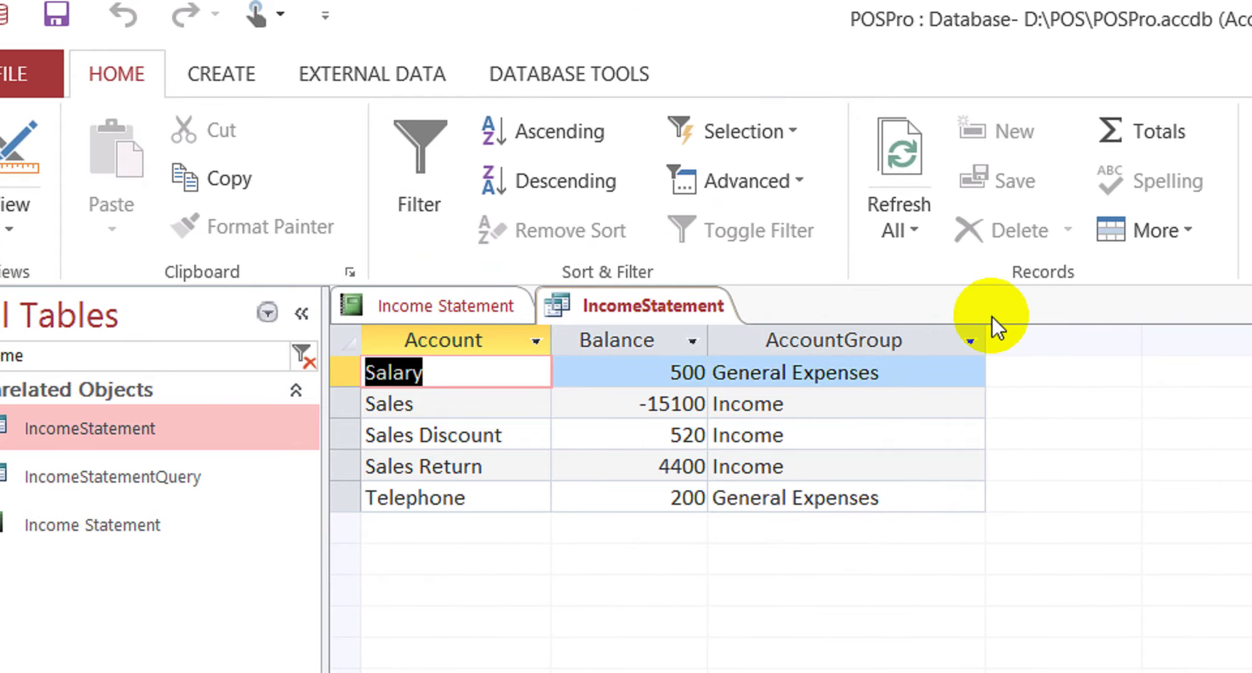
{"action": "left_click", "coordinate": [959, 372]}
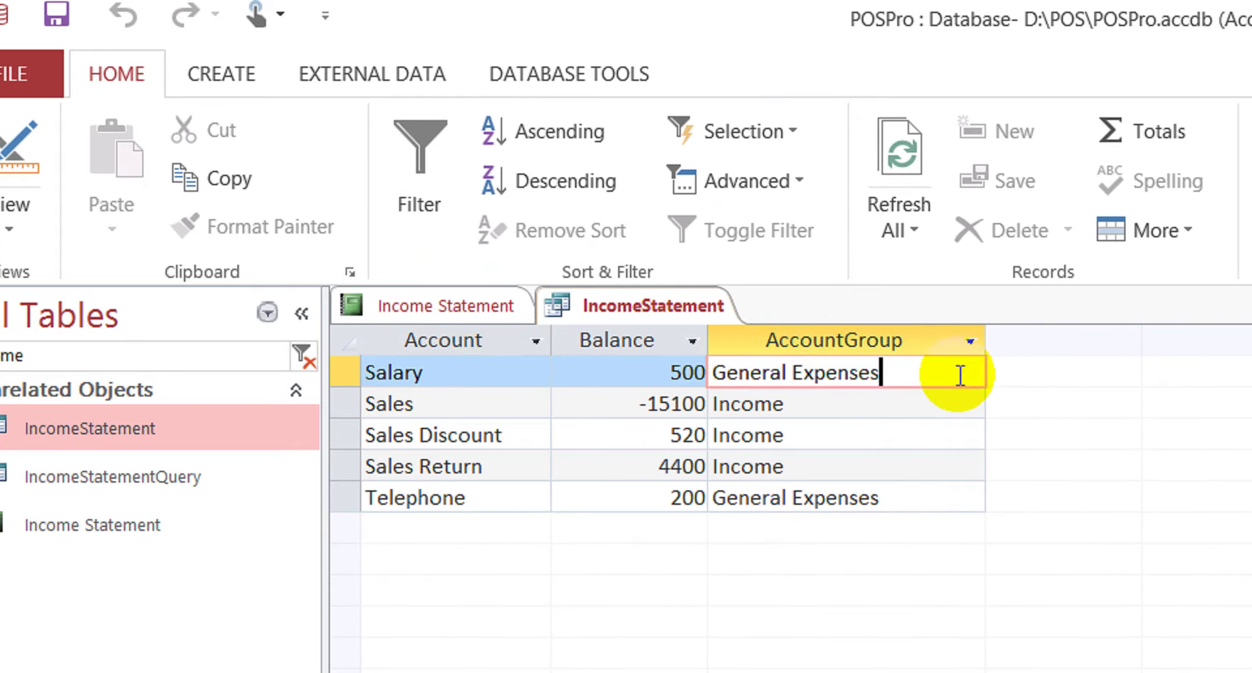
{"action": "left_click", "coordinate": [853, 433]}
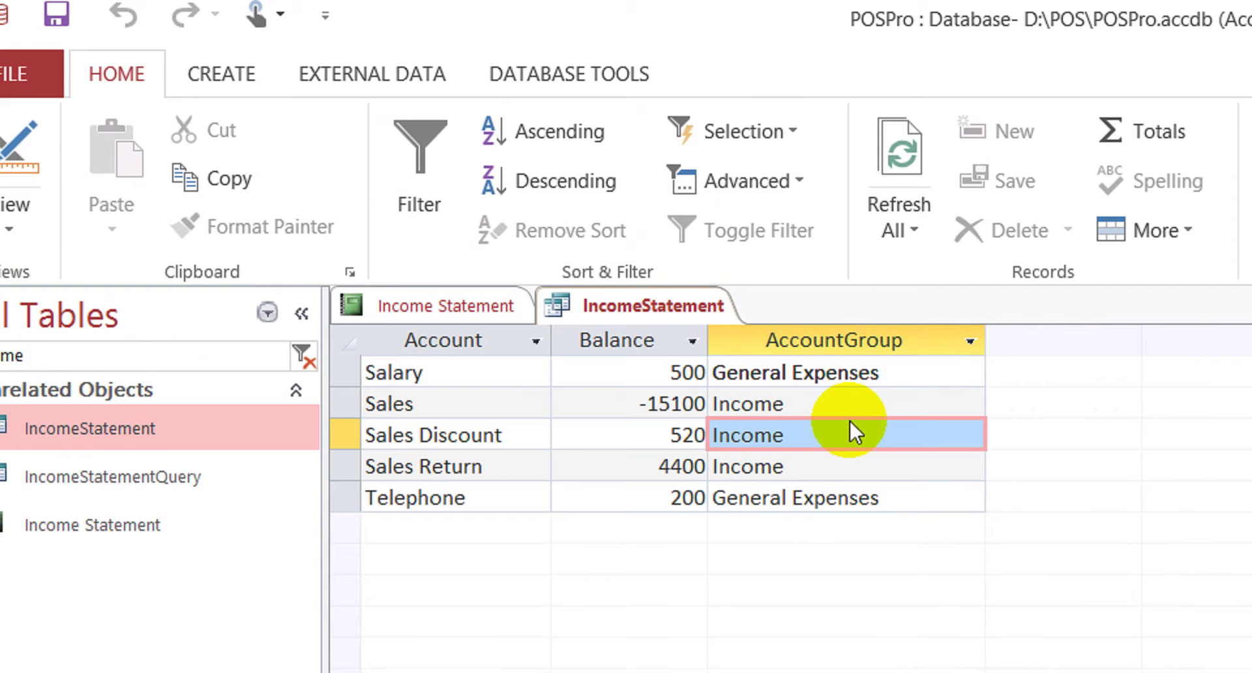
{"action": "left_click", "coordinate": [812, 468]}
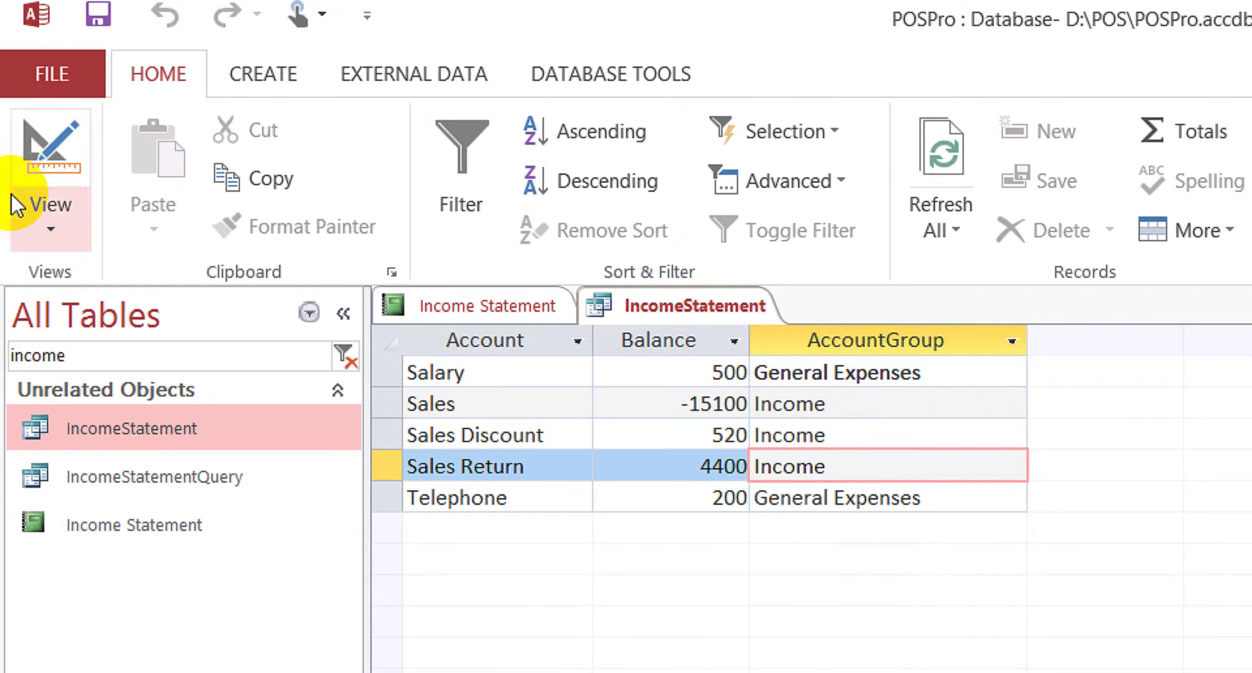
Return the IncomeStatement query to Design view and edit the Sort setting of its AccountGroup column
{"action": "left_click", "coordinate": [15, 126]}
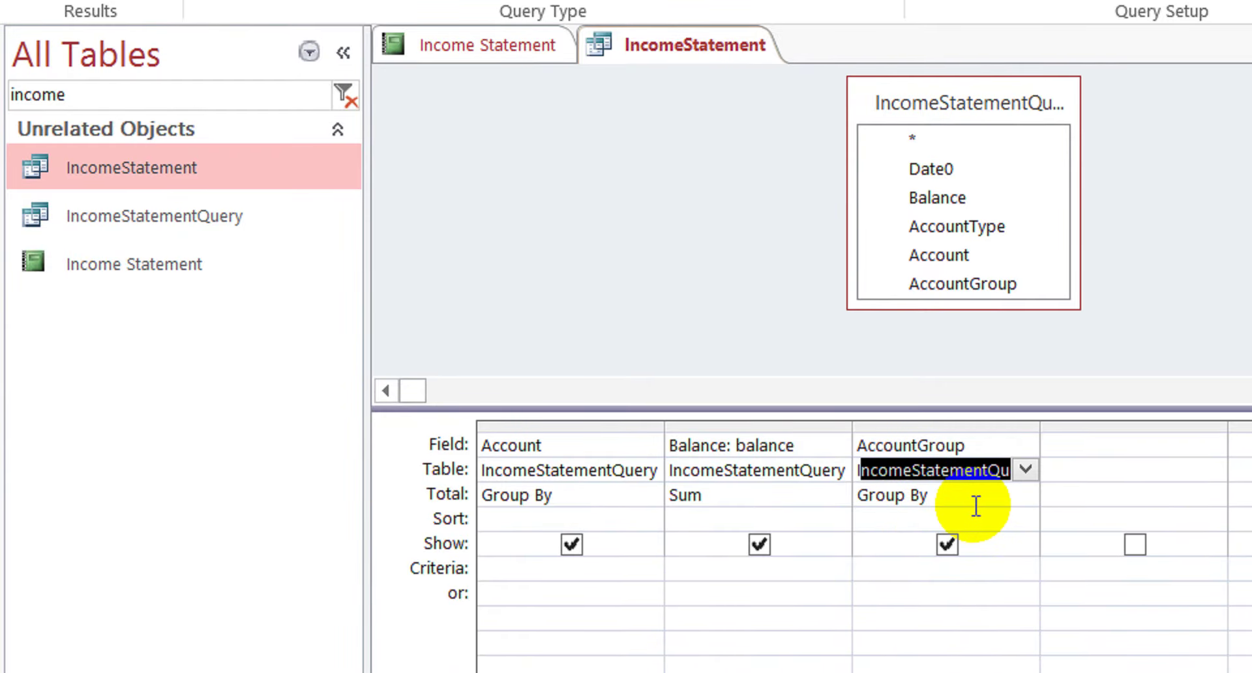
{"action": "left_click", "coordinate": [957, 515]}
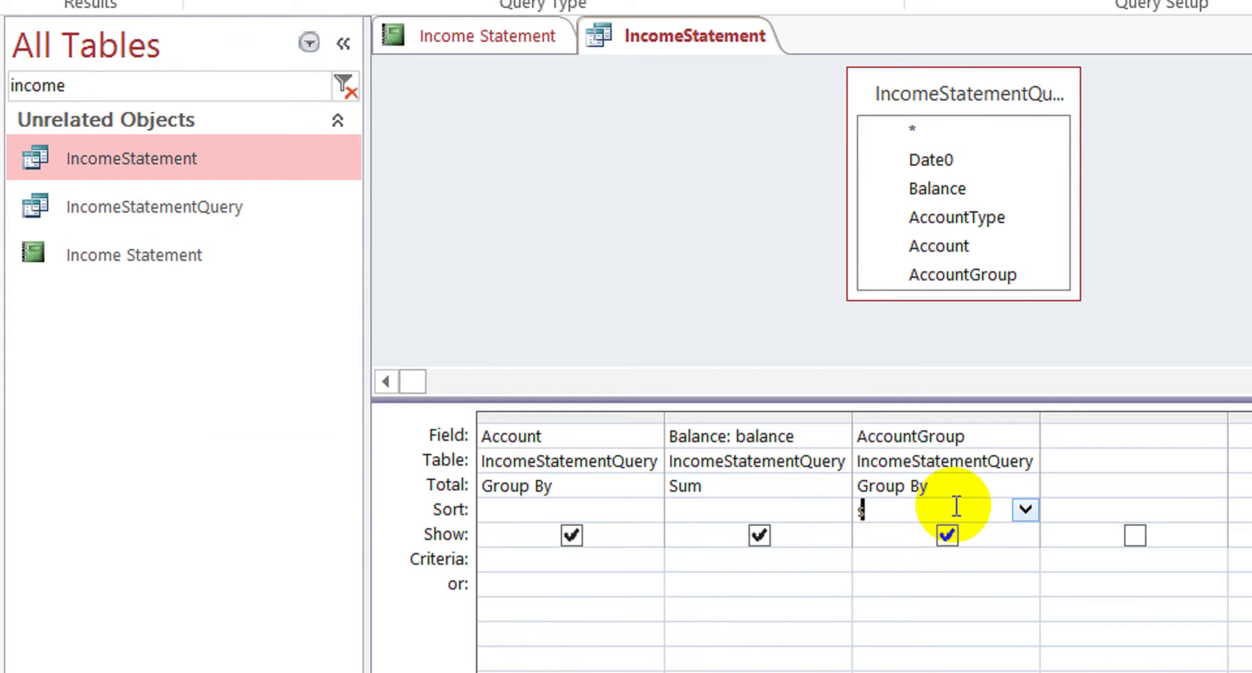
{"action": "double_click", "coordinate": [875, 509]}
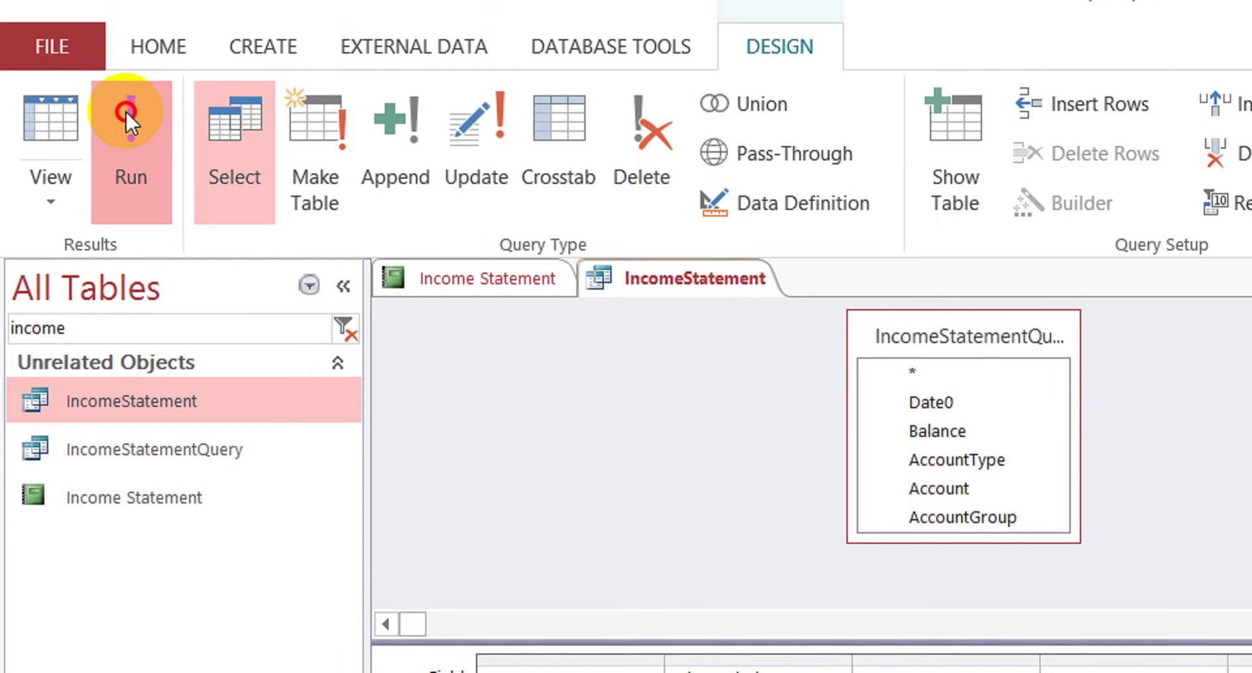
Run the IncomeStatement query again with stDate 1-1 and endDate 30-10
{"action": "left_click", "coordinate": [126, 127]}
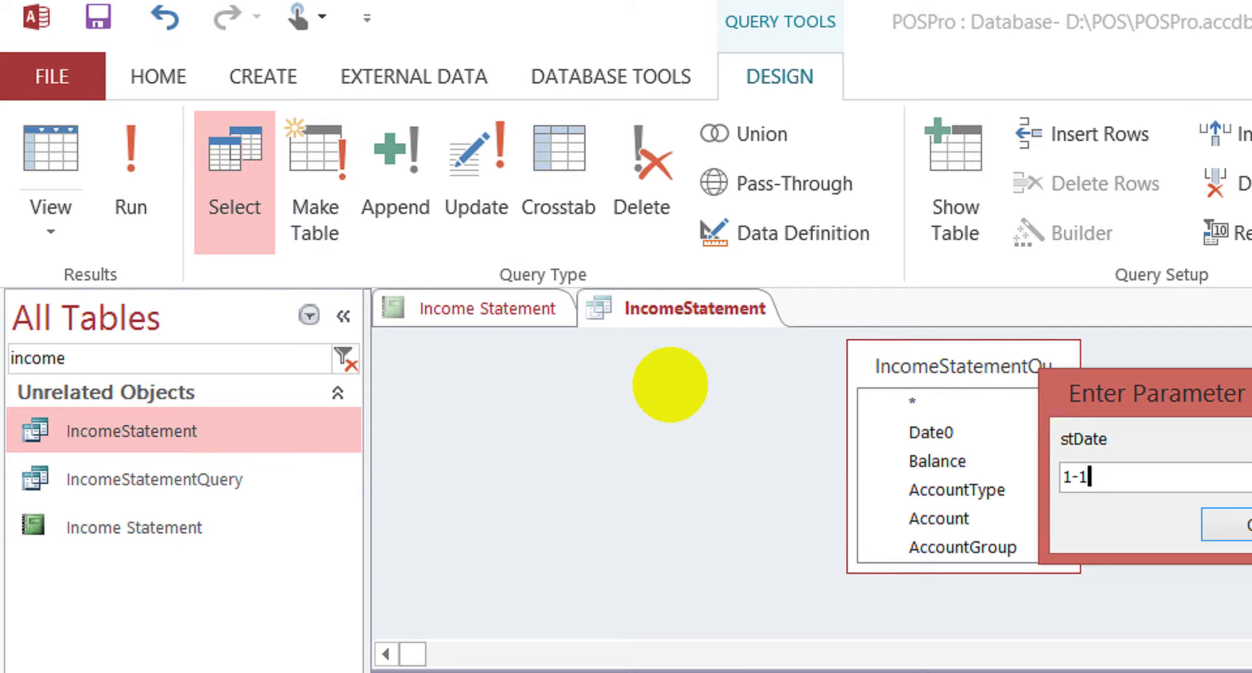
{"action": "type", "text": "1-1"}
{"action": "key", "text": "Return"}
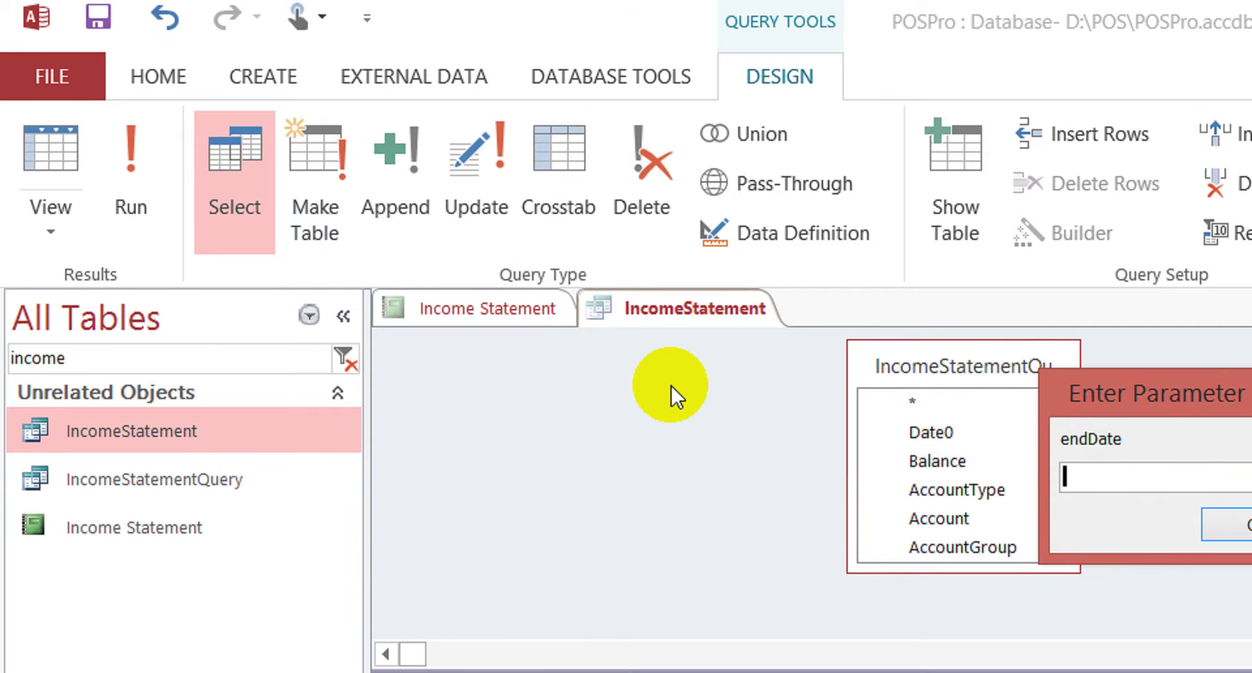
{"action": "type", "text": "30-10"}
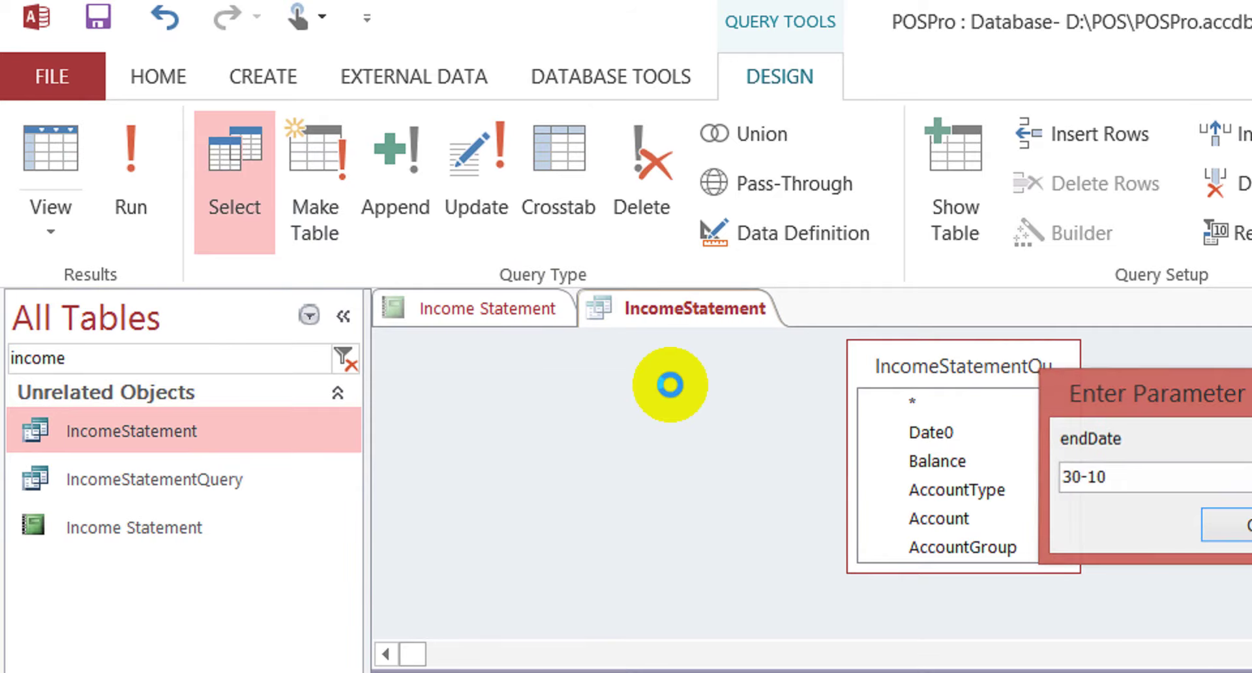
Submit the end date and examine the AccountGroup values of the Telephone, Sales and Sales Discount rows
{"action": "key", "text": "Return"}
{"action": "left_click", "coordinate": [880, 420]}
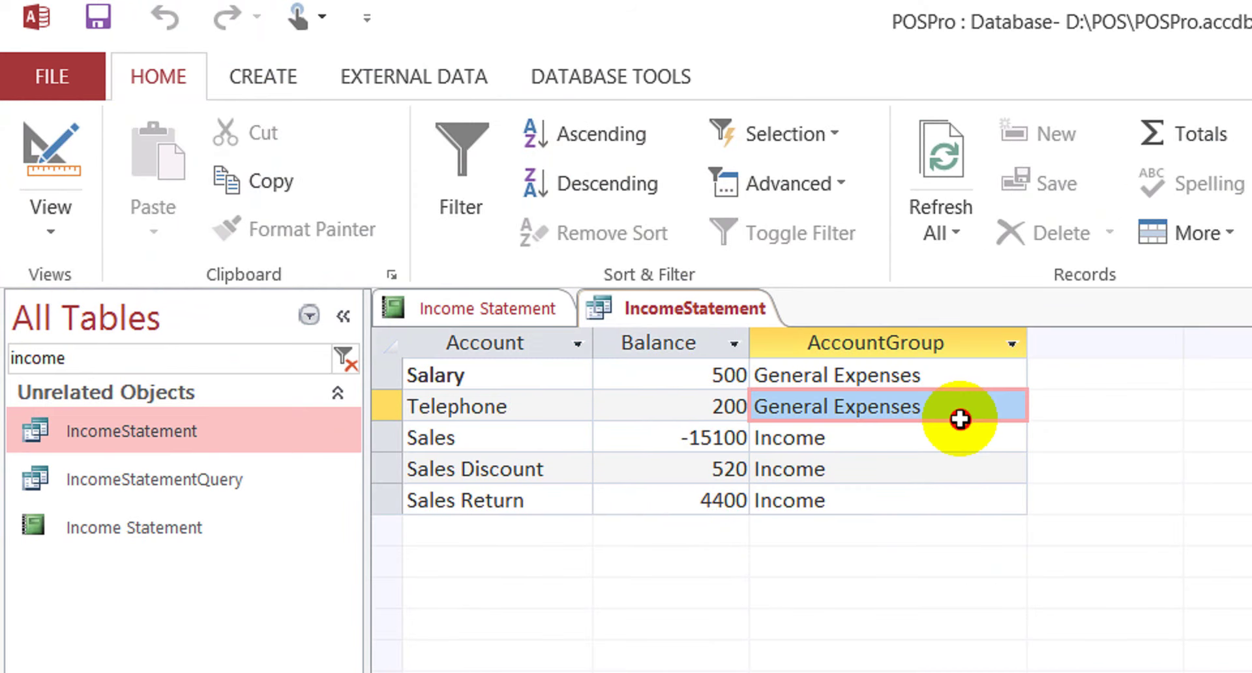
{"action": "left_click", "coordinate": [890, 439]}
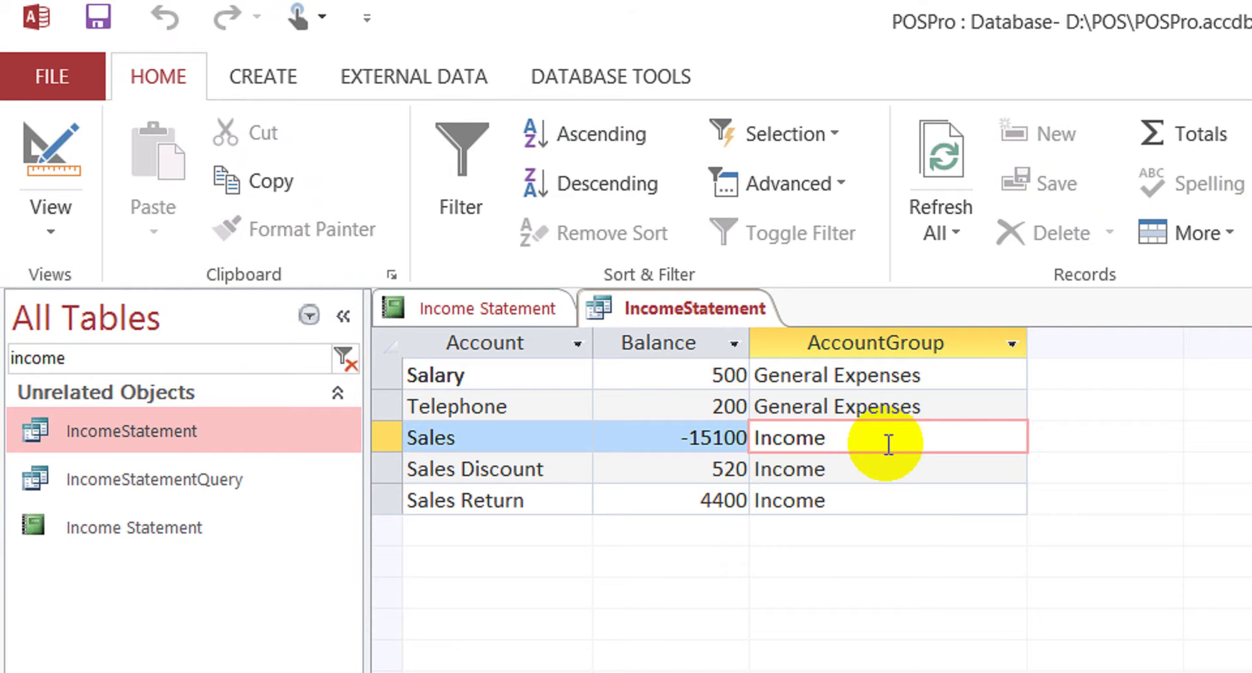
{"action": "left_click", "coordinate": [861, 468]}
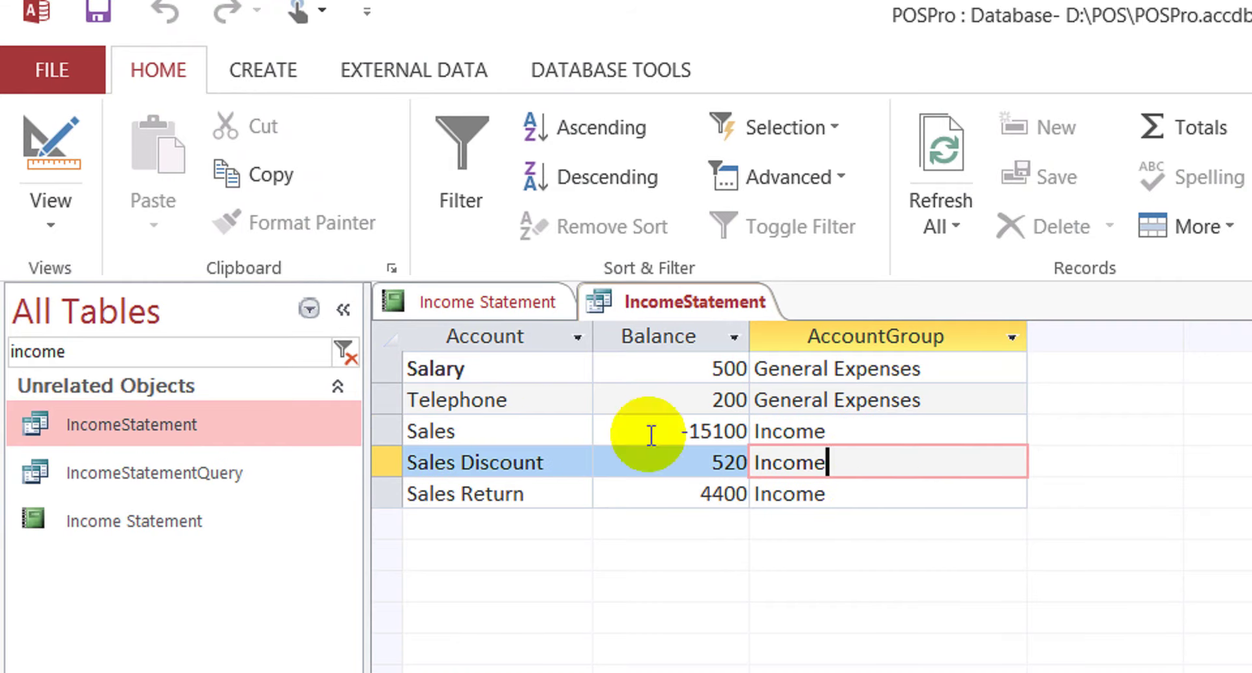
Close the IncomeStatement query and the Income Statement report, saving the design changes to both
{"action": "right_click", "coordinate": [704, 298]}
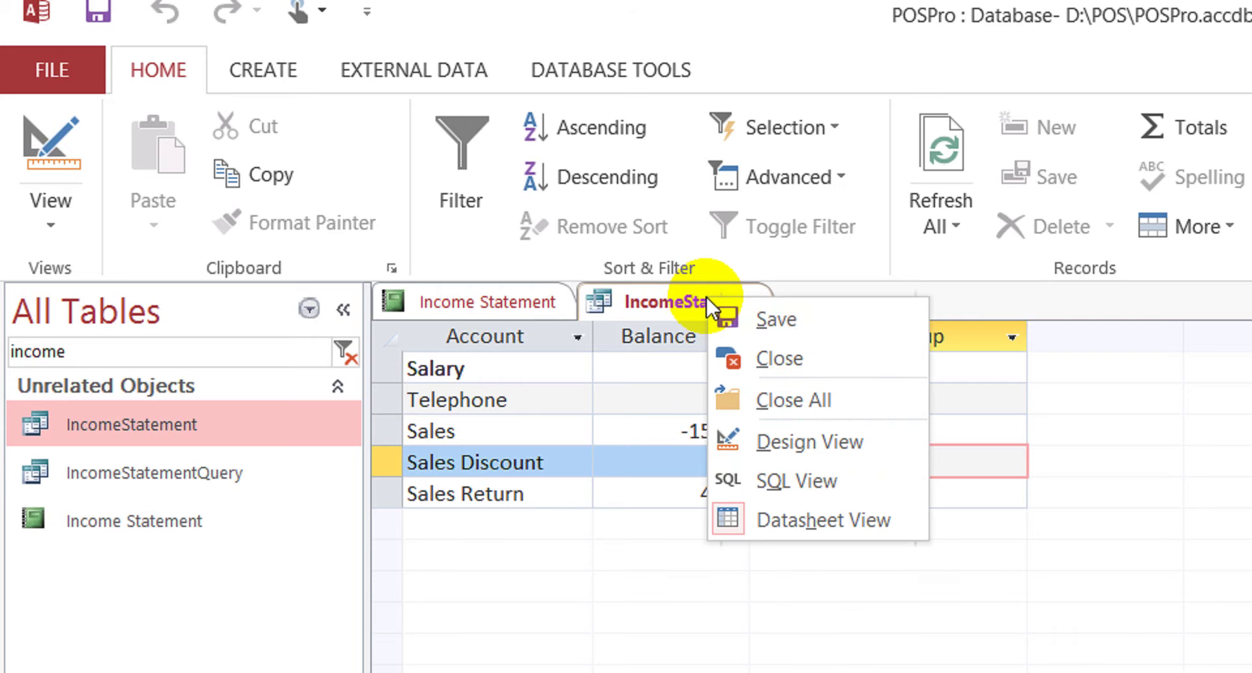
{"action": "left_click", "coordinate": [789, 358]}
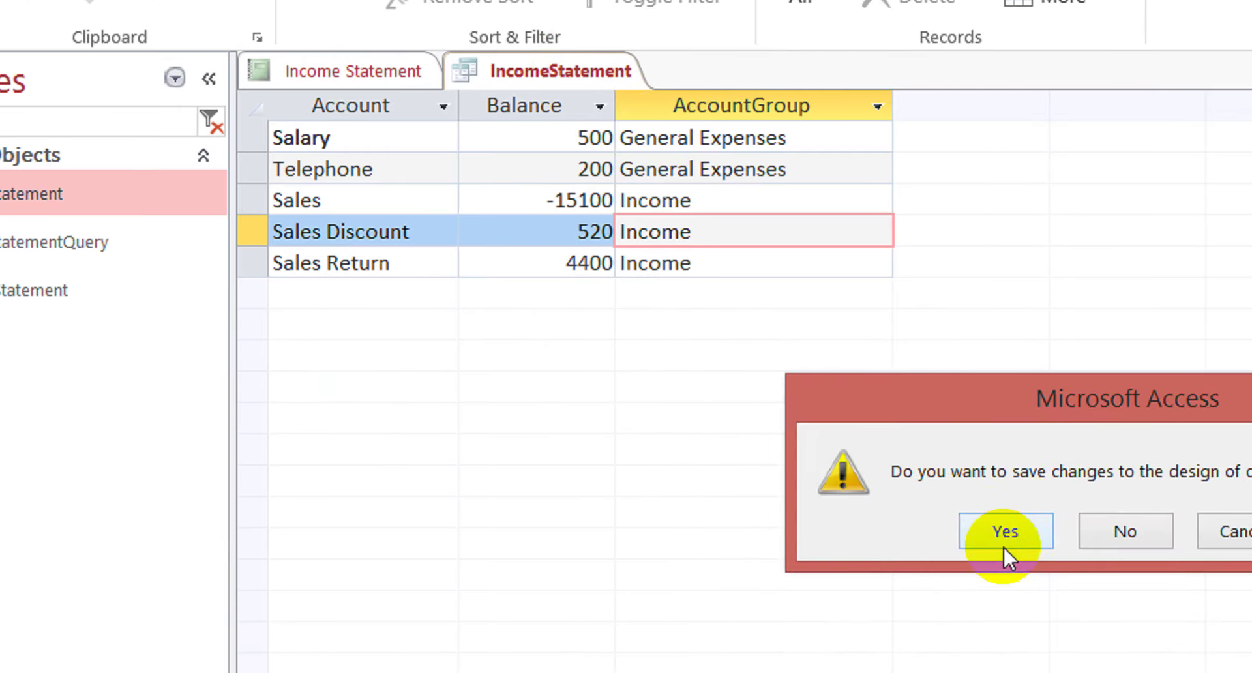
{"action": "left_click", "coordinate": [999, 530]}
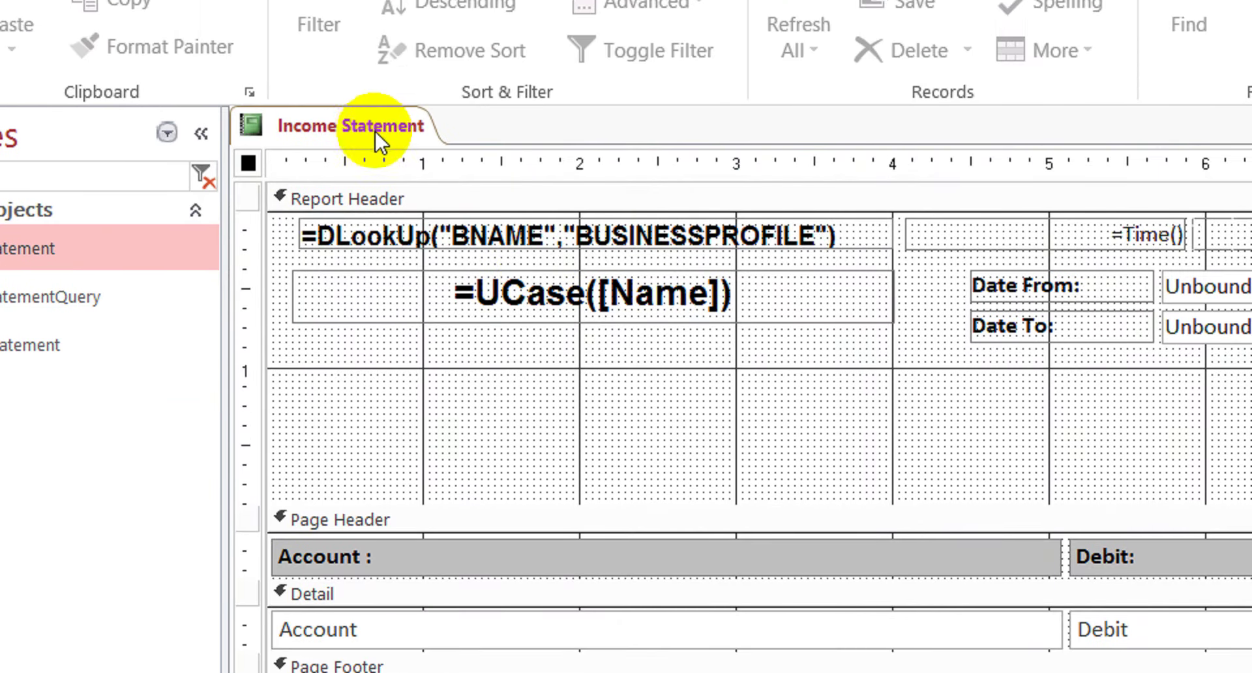
{"action": "right_click", "coordinate": [373, 56]}
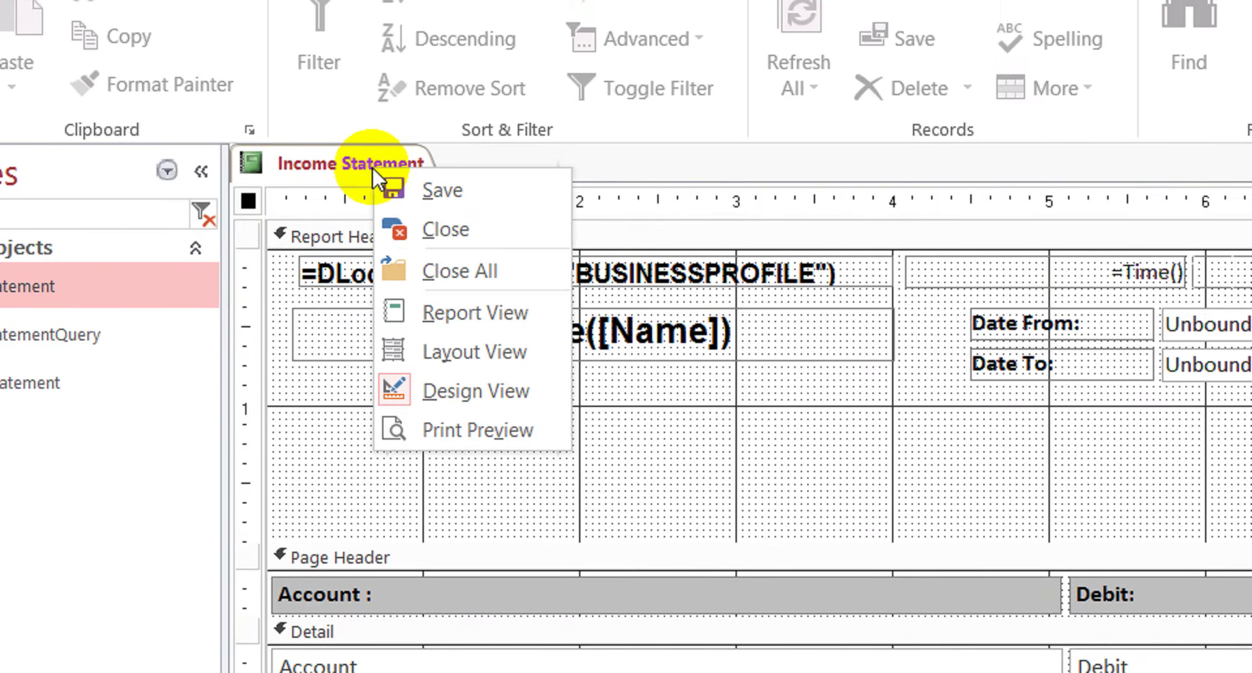
{"action": "left_click", "coordinate": [449, 228]}
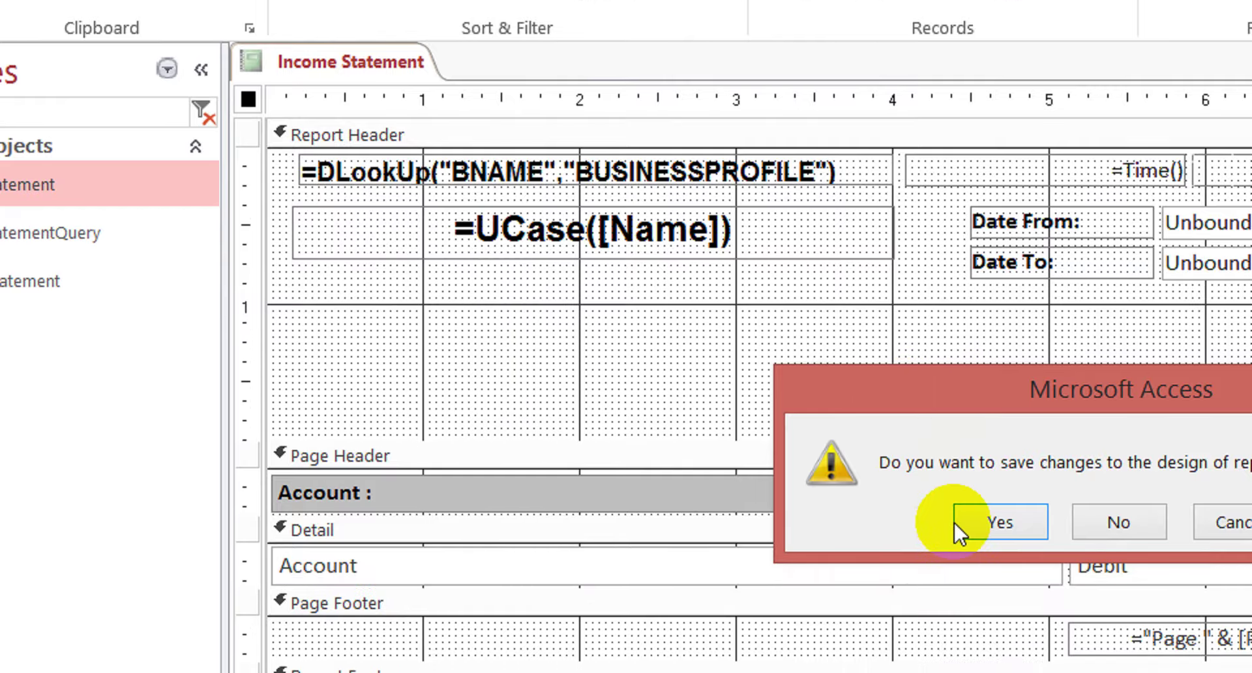
{"action": "left_click", "coordinate": [972, 523]}
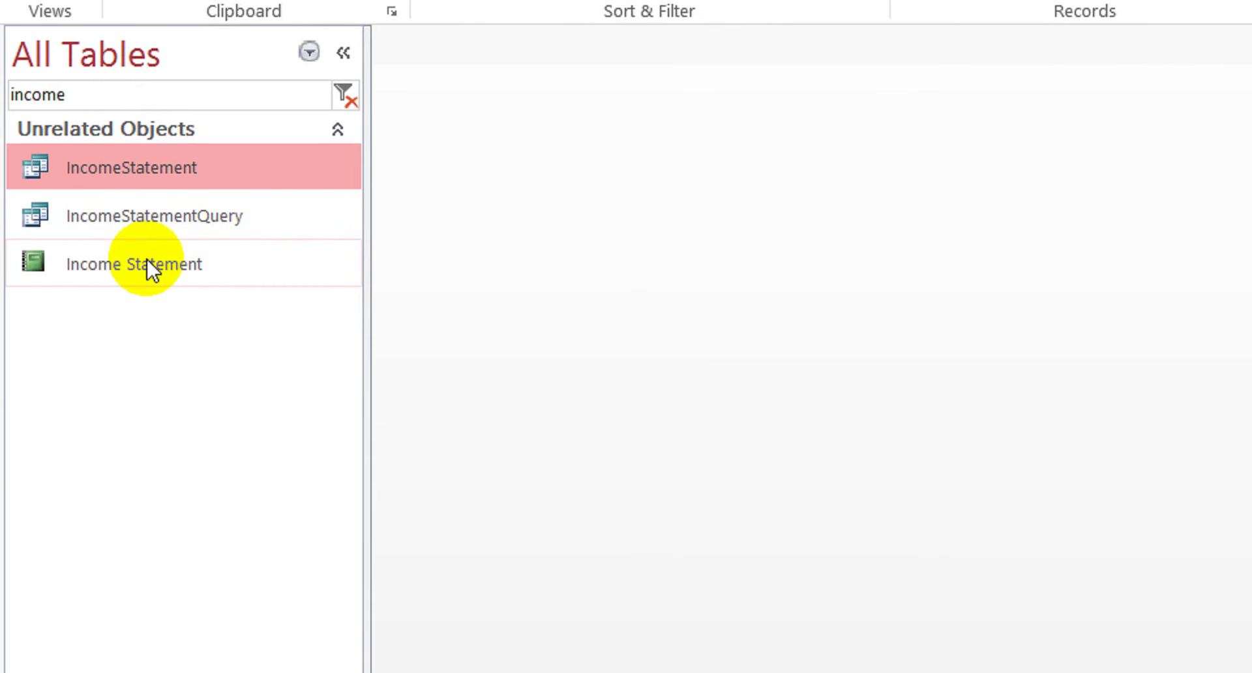
Open the Income Statement report in Design view and place the AccountGroup field in the report header beneath the title
{"action": "left_click", "coordinate": [146, 260]}
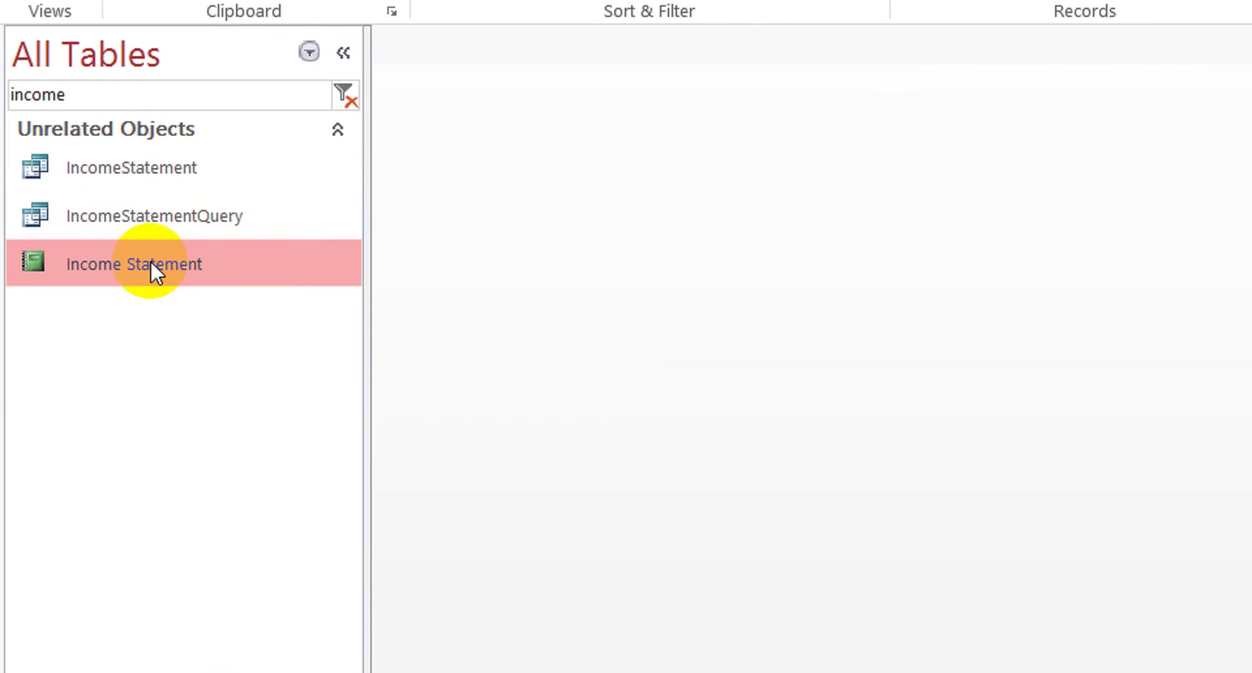
{"action": "right_click", "coordinate": [150, 260]}
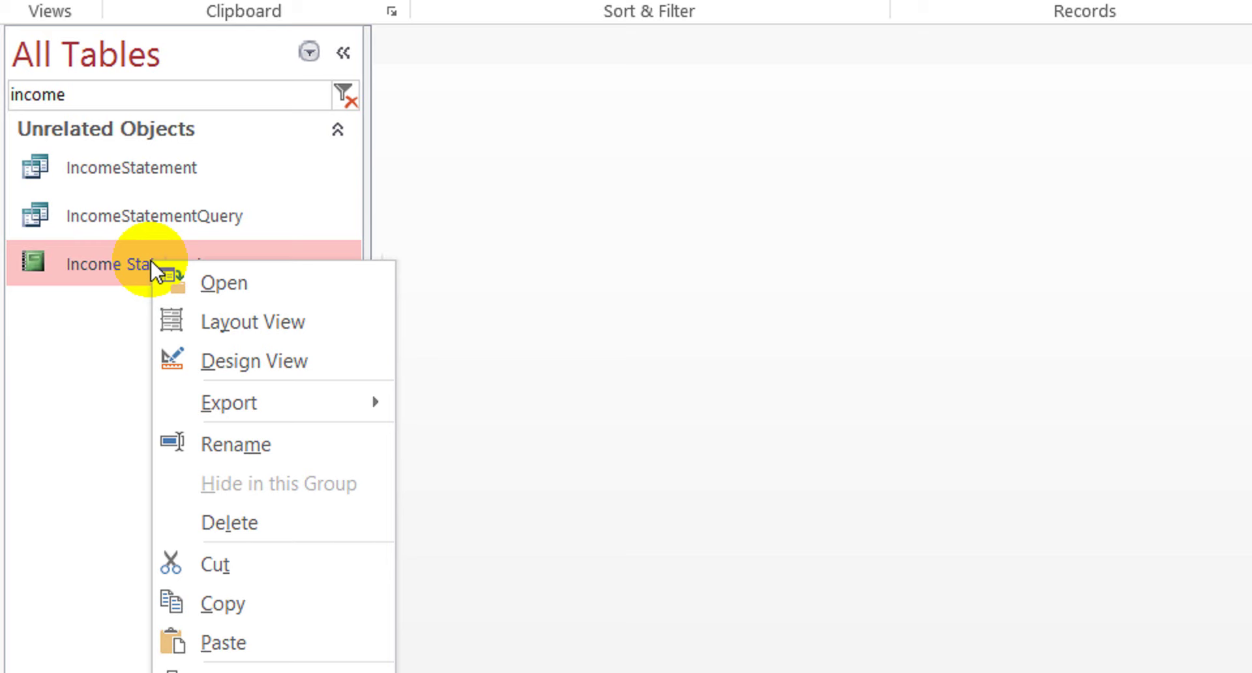
{"action": "left_click", "coordinate": [304, 358]}
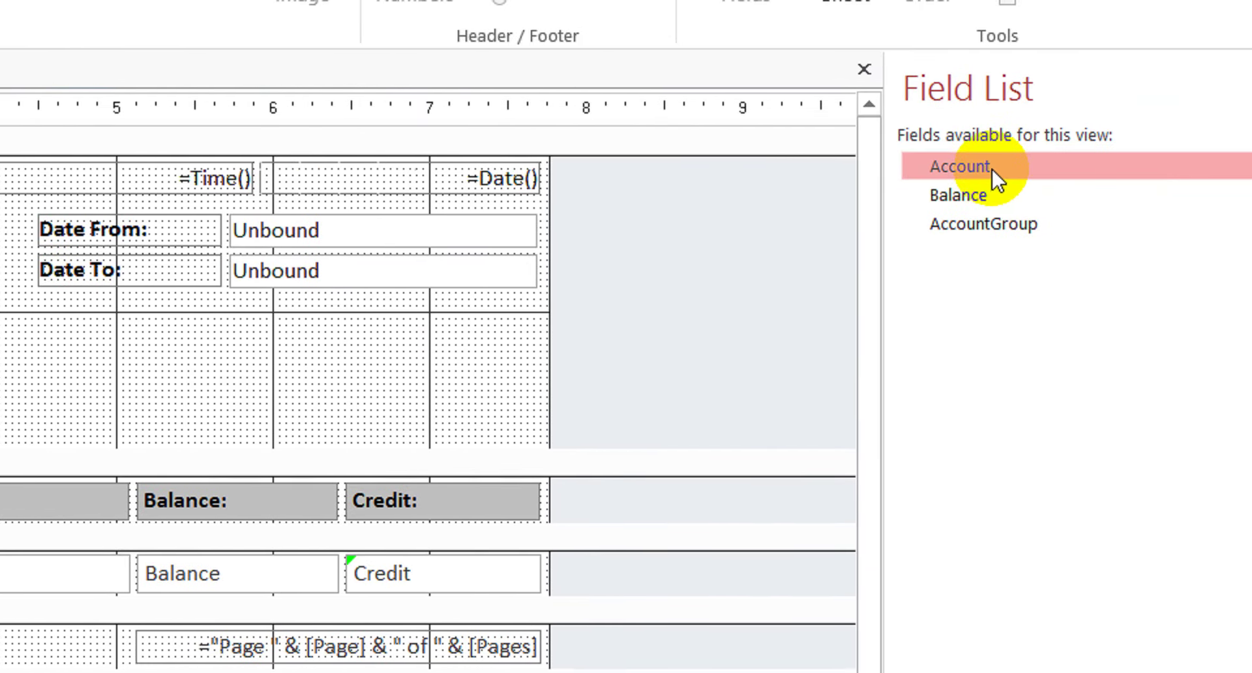
{"action": "left_click", "coordinate": [988, 225]}
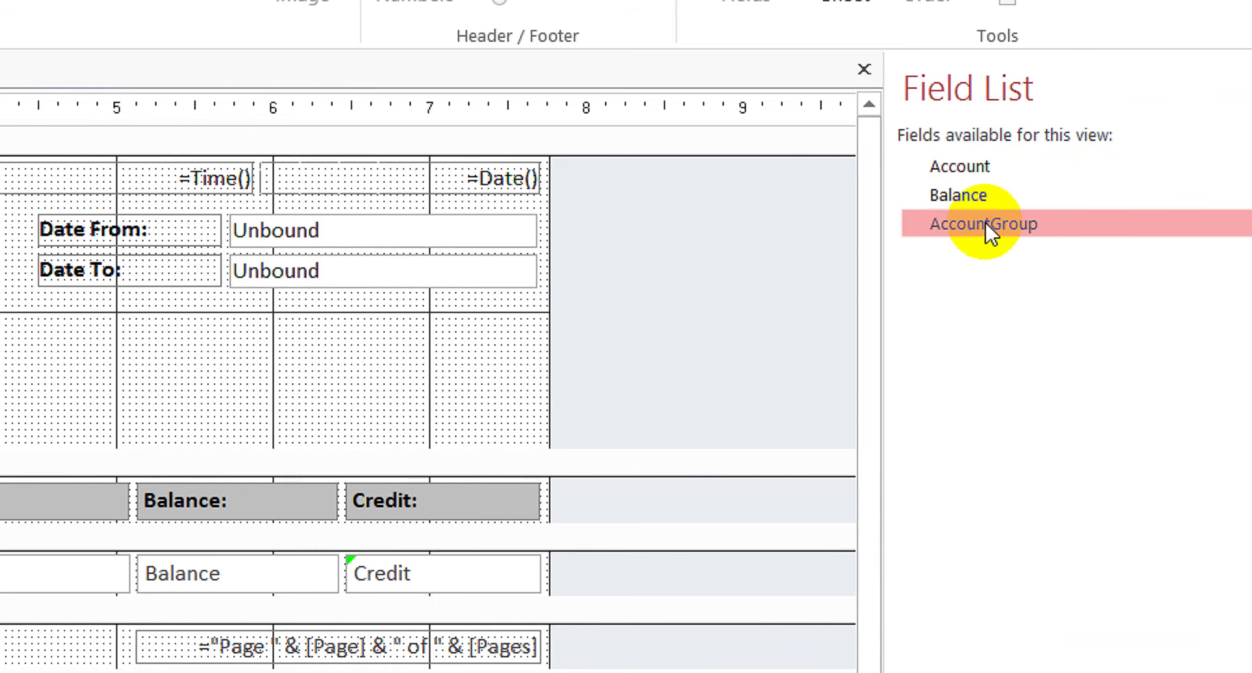
{"action": "left_click_drag", "start_coordinate": [977, 221], "coordinate": [0, 338]}
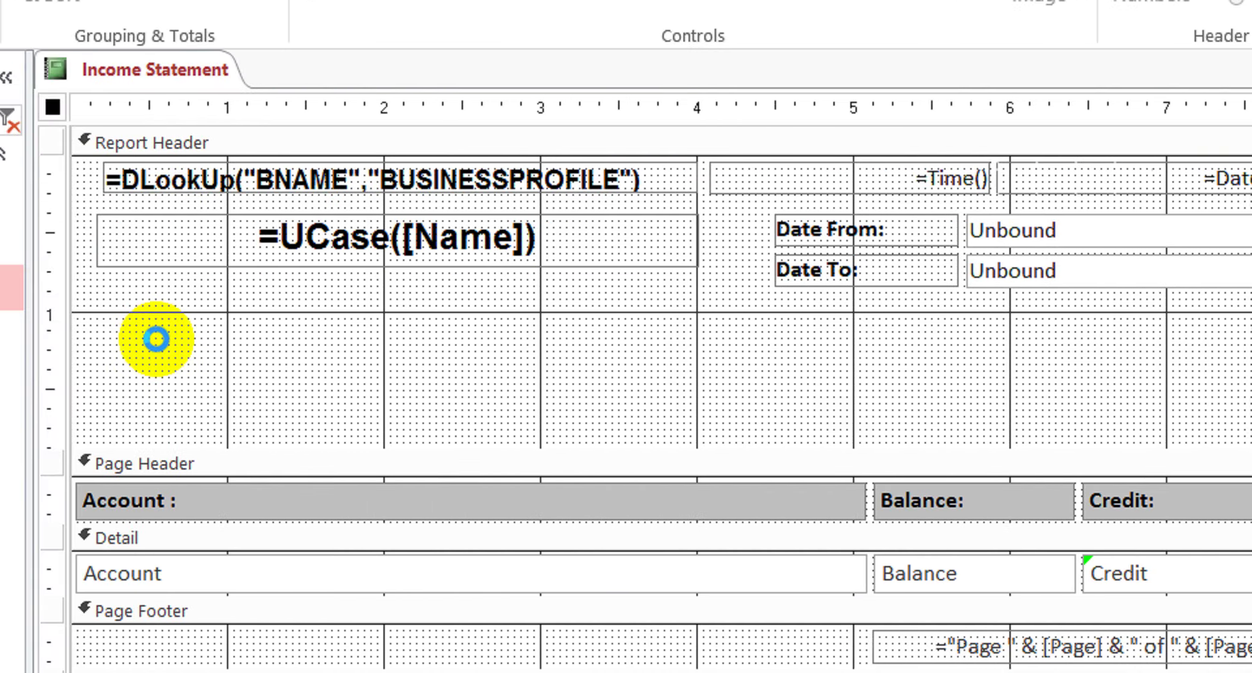
{"action": "left_click_drag", "start_coordinate": [157, 339], "coordinate": [156, 337]}
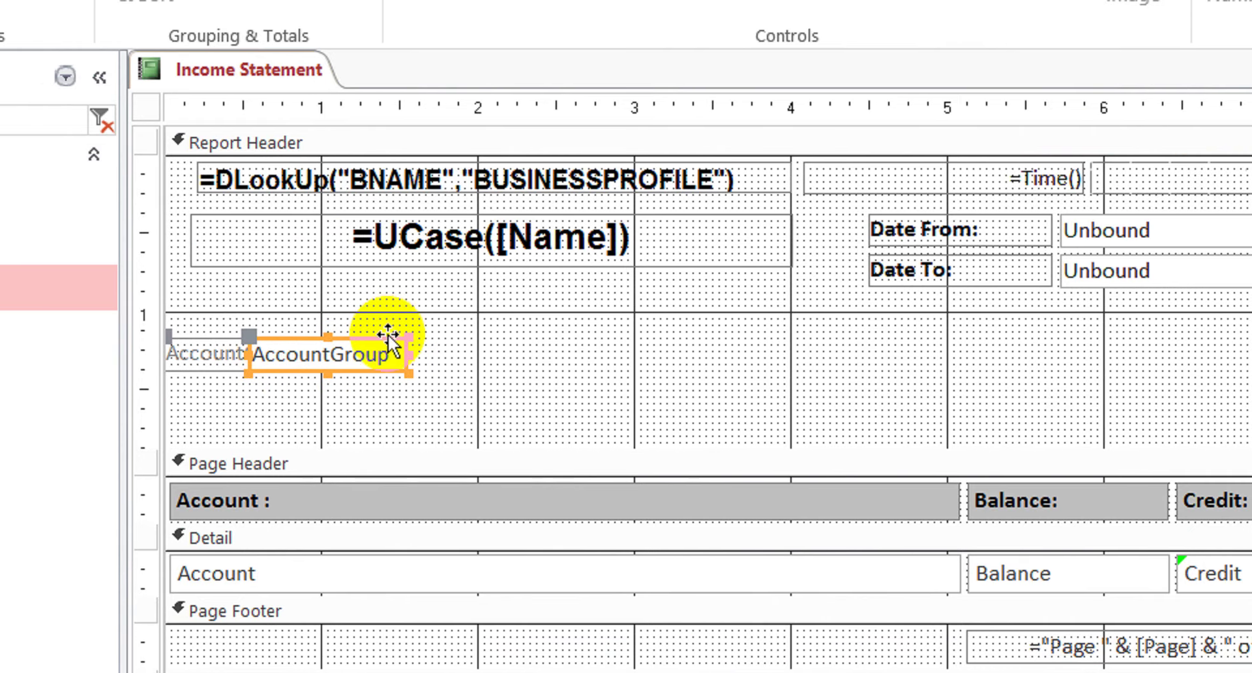
{"action": "left_click_drag", "start_coordinate": [389, 334], "coordinate": [467, 297]}
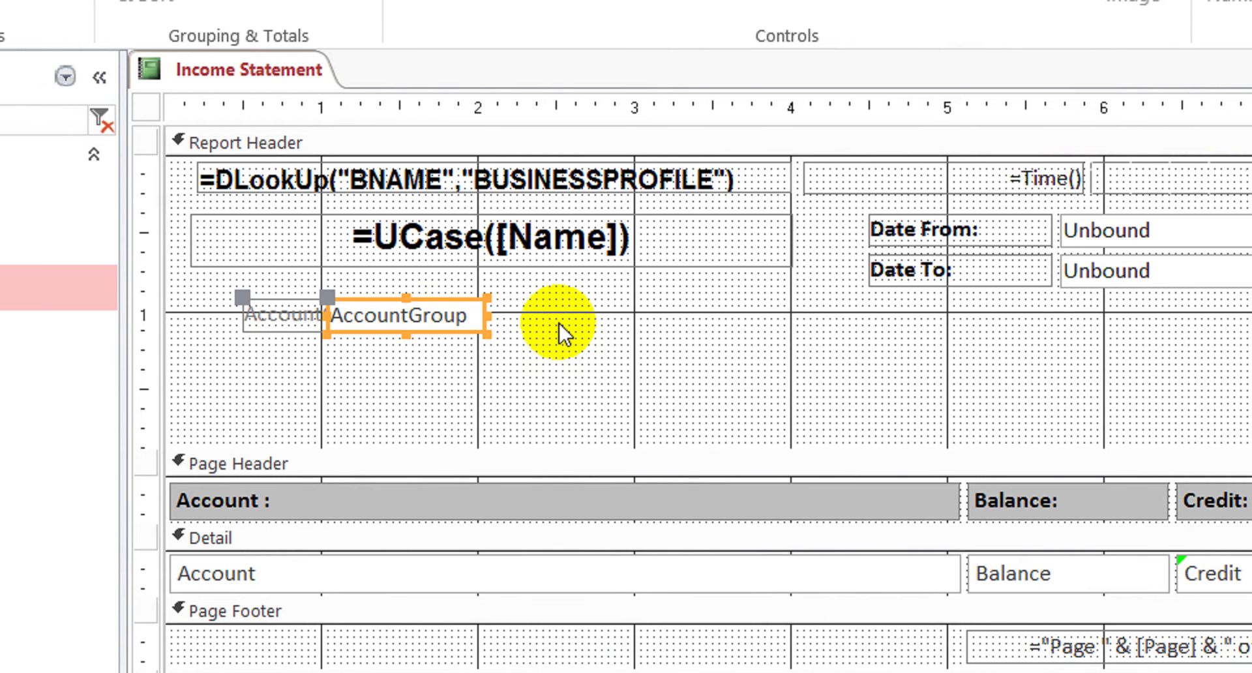
Arrange the AccountGroup label and text box in the report header in a Tabular layout
{"action": "left_click_drag", "start_coordinate": [530, 354], "coordinate": [263, 310]}
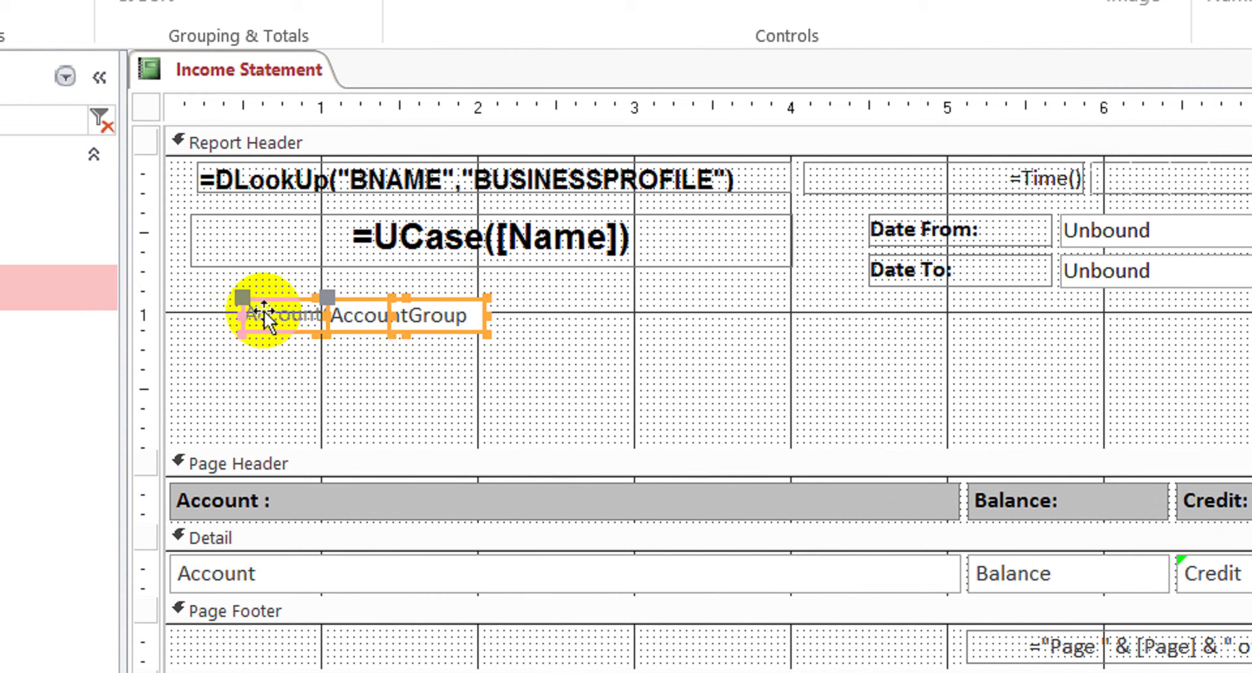
{"action": "right_click", "coordinate": [276, 311]}
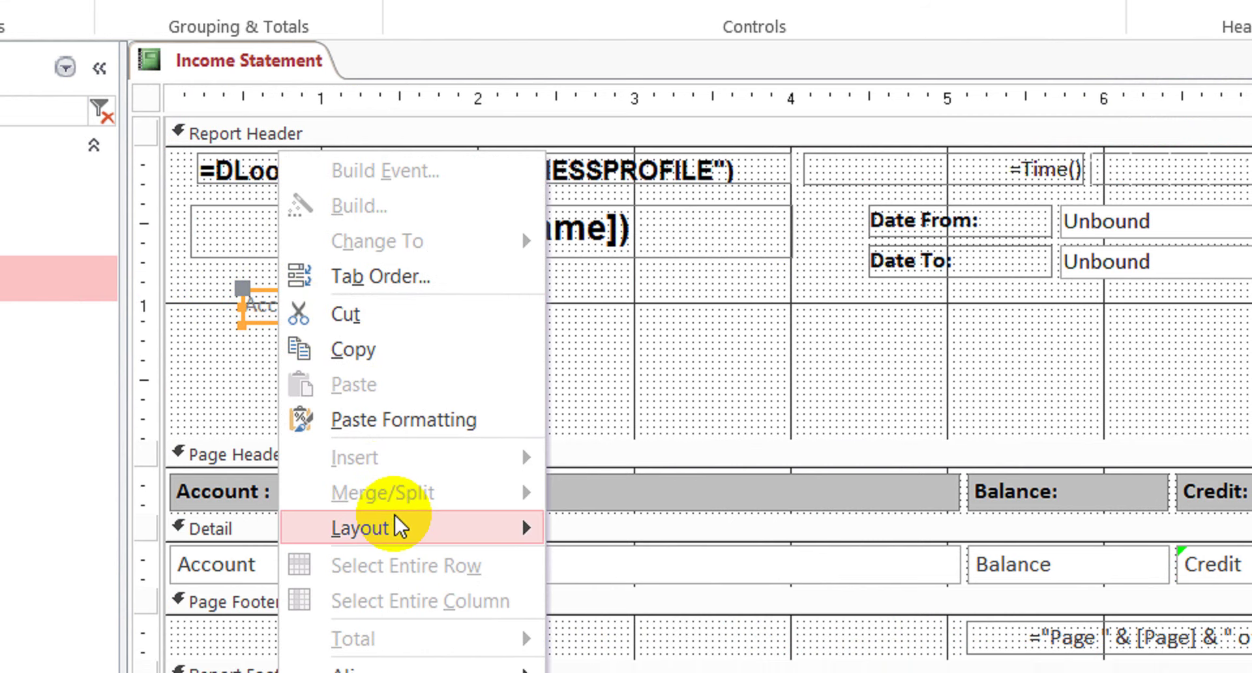
{"action": "mouse_move", "coordinate": [399, 538]}
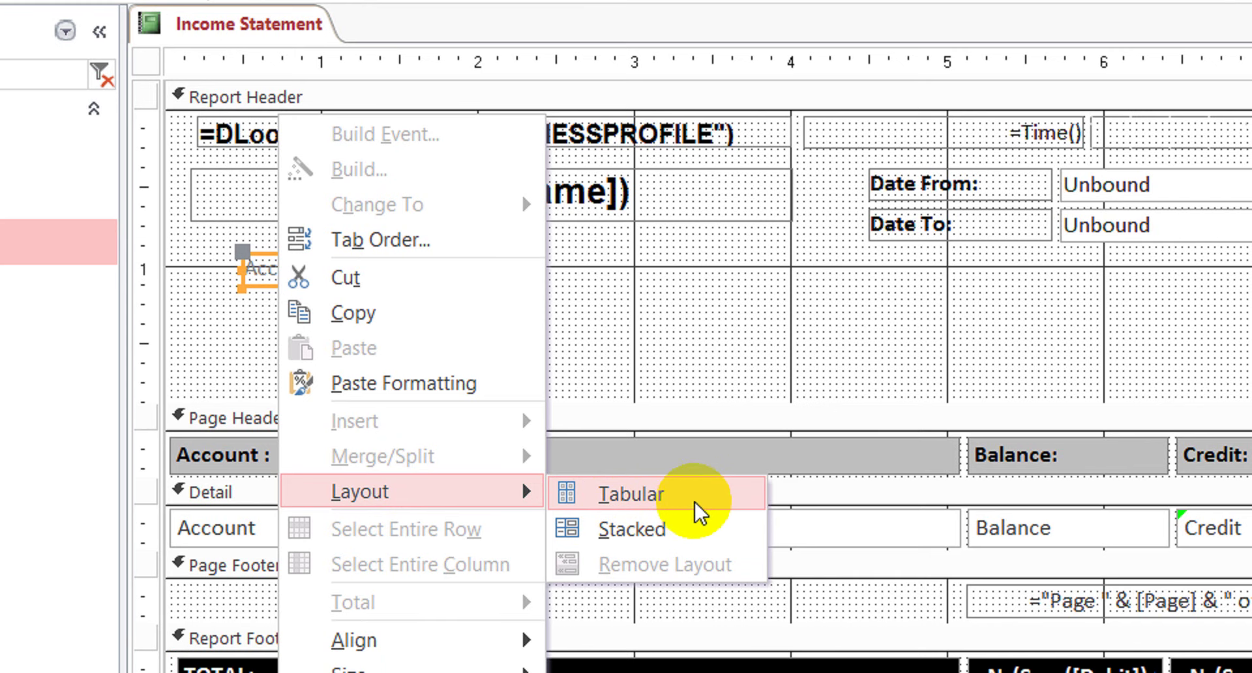
{"action": "left_click", "coordinate": [695, 500]}
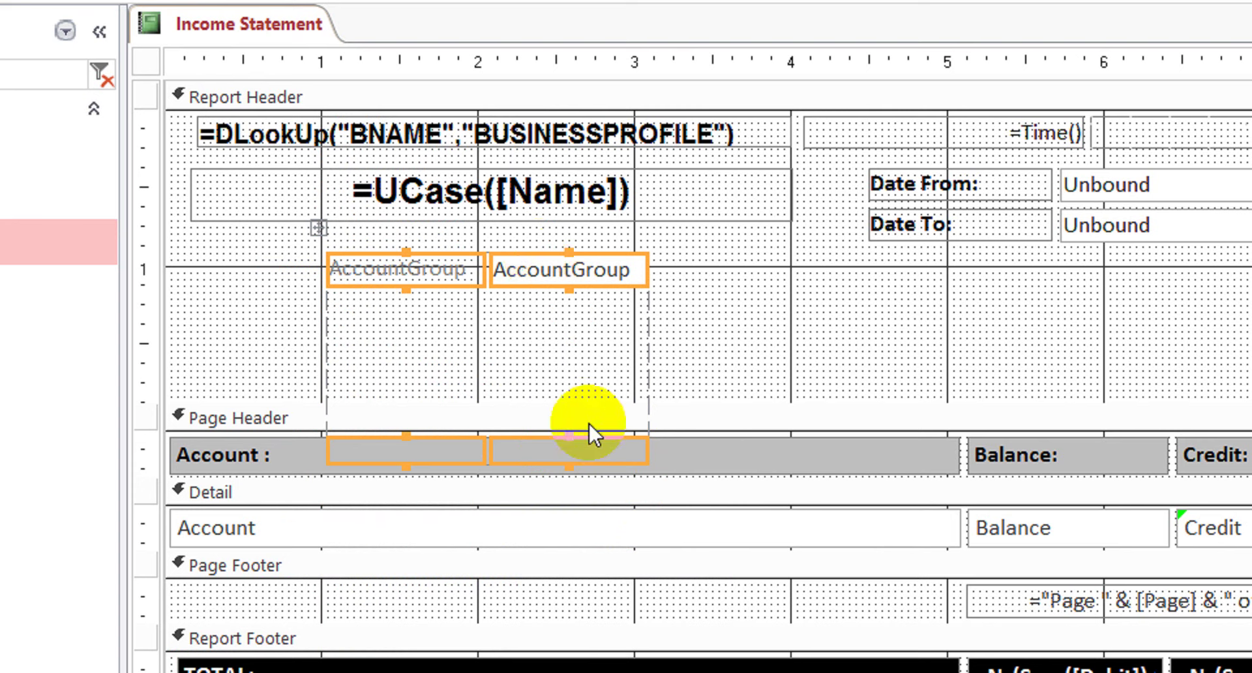
{"action": "left_click", "coordinate": [796, 340]}
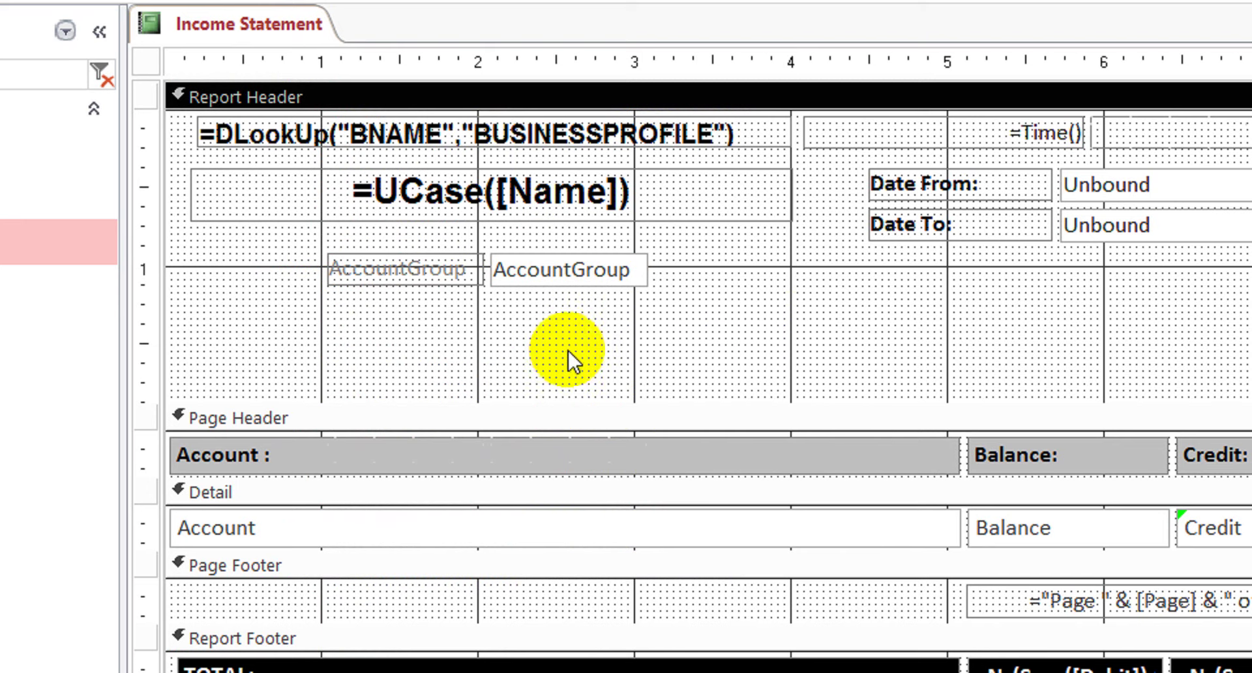
{"action": "left_click", "coordinate": [590, 267]}
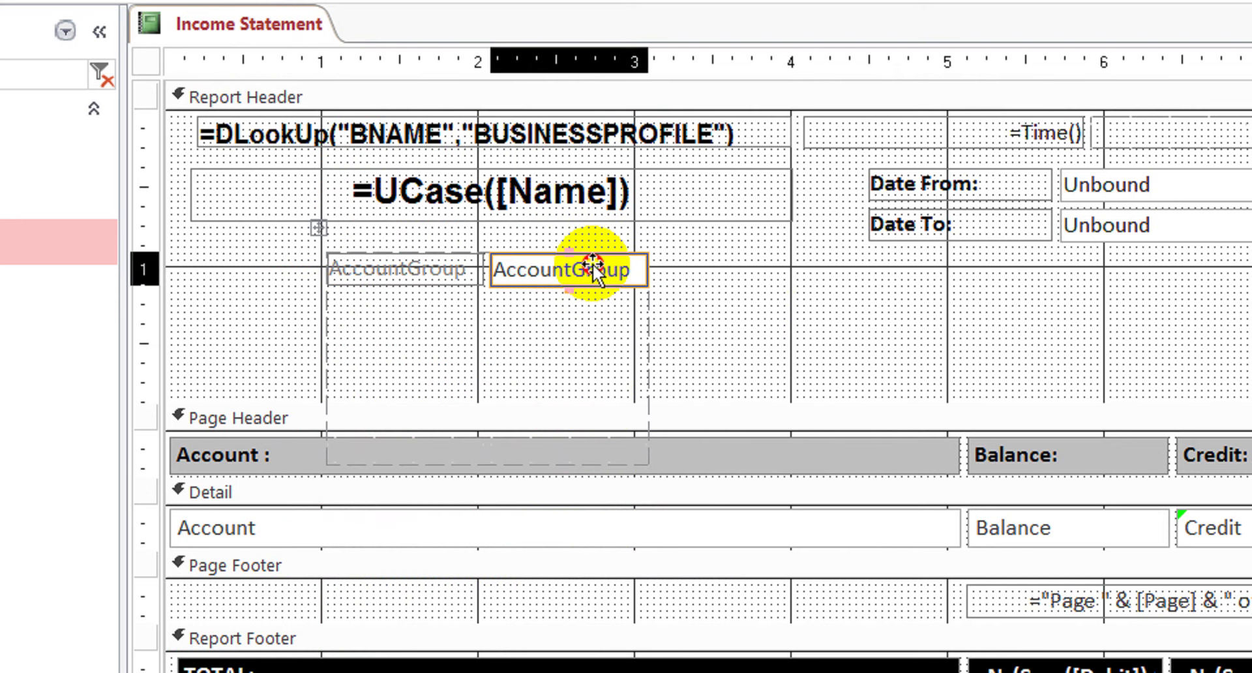
{"action": "left_click", "coordinate": [468, 282]}
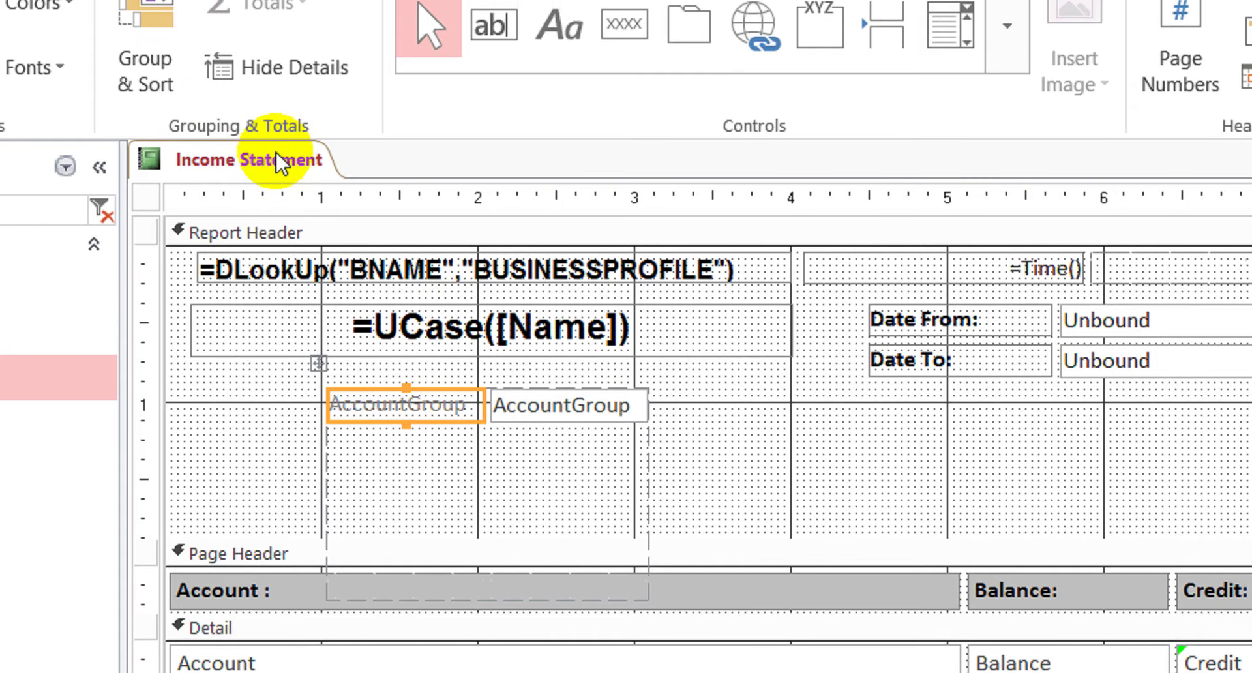
Close the Income Statement report, saving its AccountGroup layout changes
{"action": "right_click", "coordinate": [277, 163]}
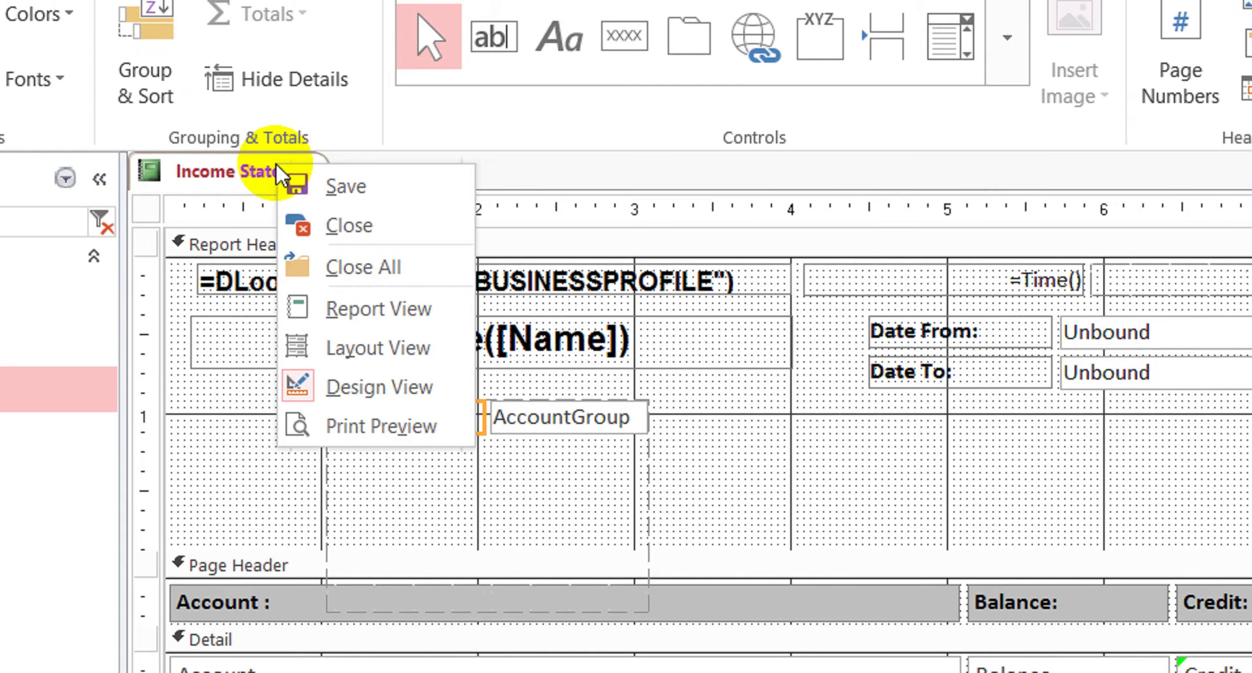
{"action": "left_click", "coordinate": [373, 220]}
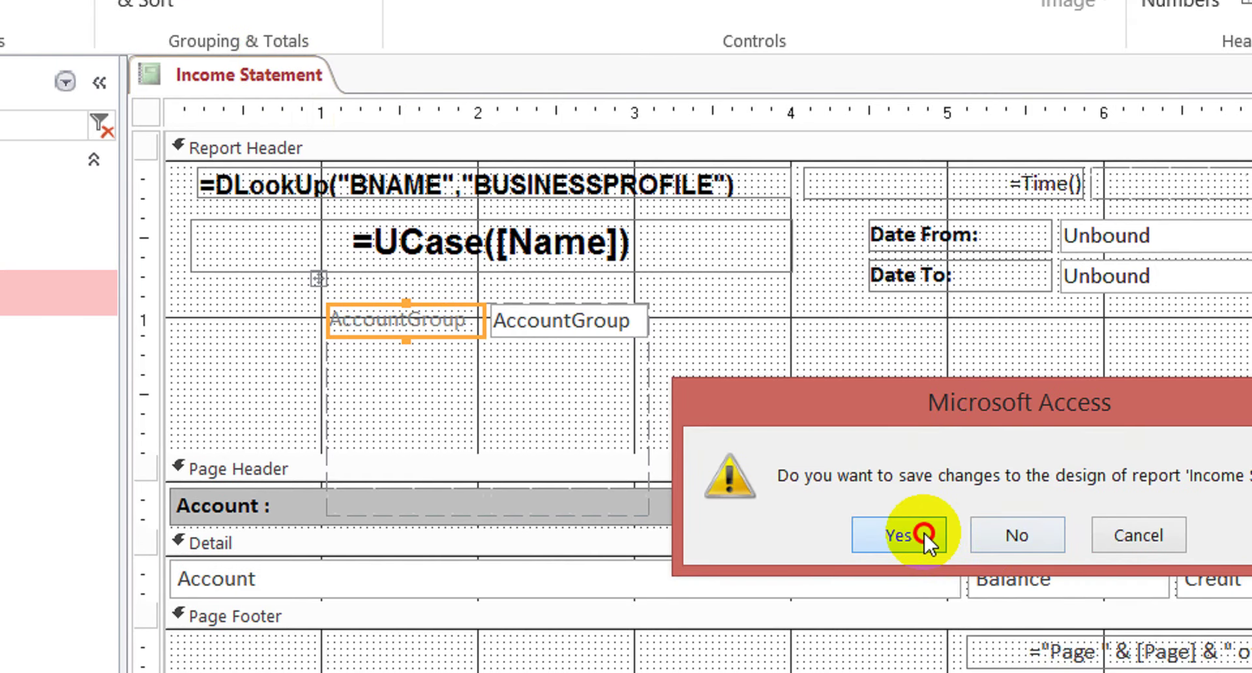
{"action": "left_click", "coordinate": [899, 535]}
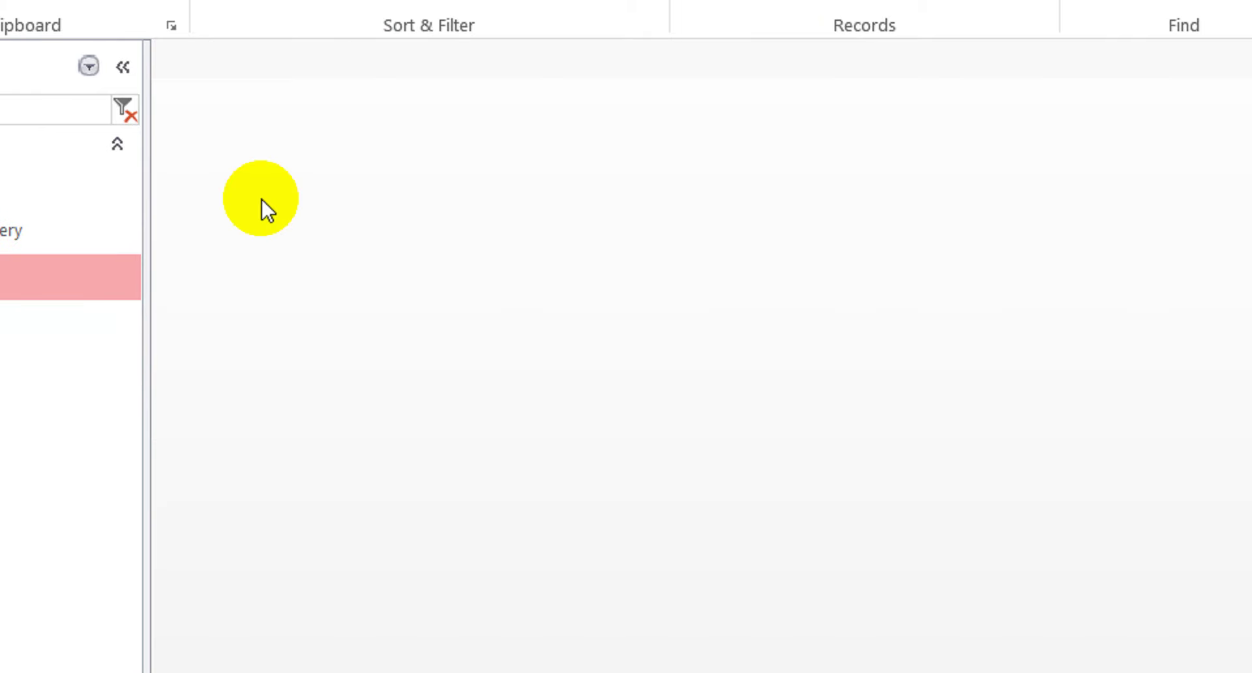
Try to create a basic report from the IncomeStatement query with stDate 1-1 and endDate 30-10
{"action": "left_click_drag", "start_coordinate": [130, 154], "coordinate": [13, 154]}
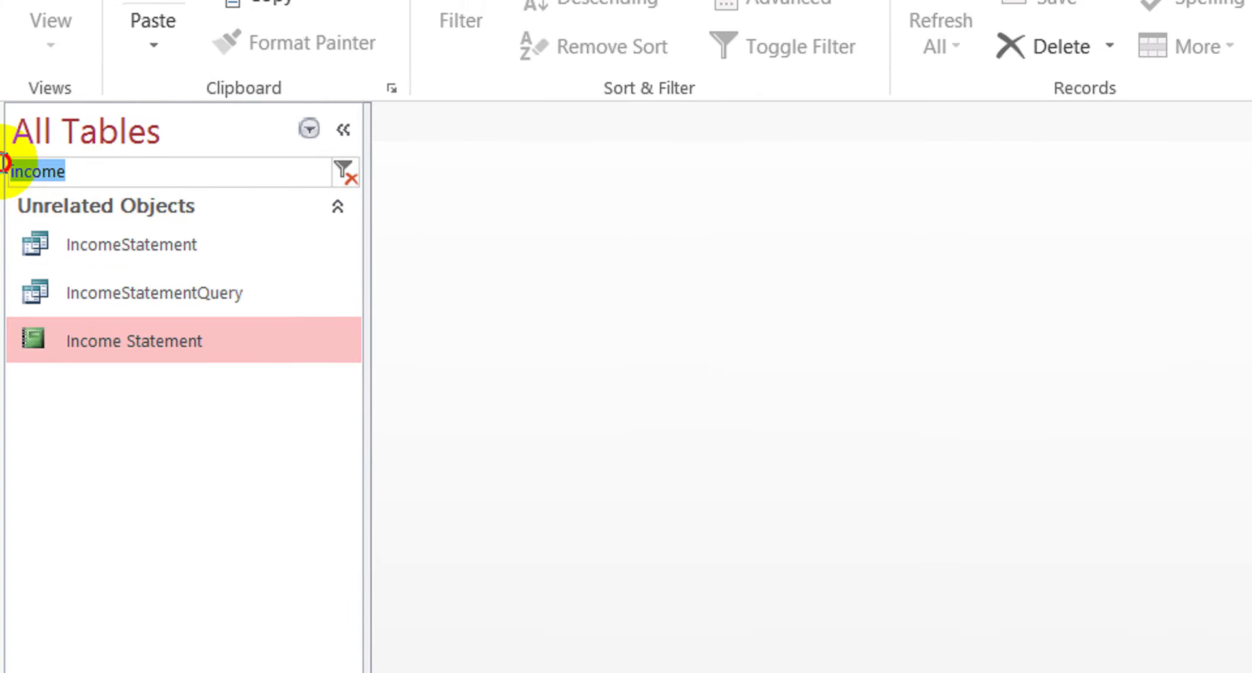
{"action": "left_click", "coordinate": [175, 221]}
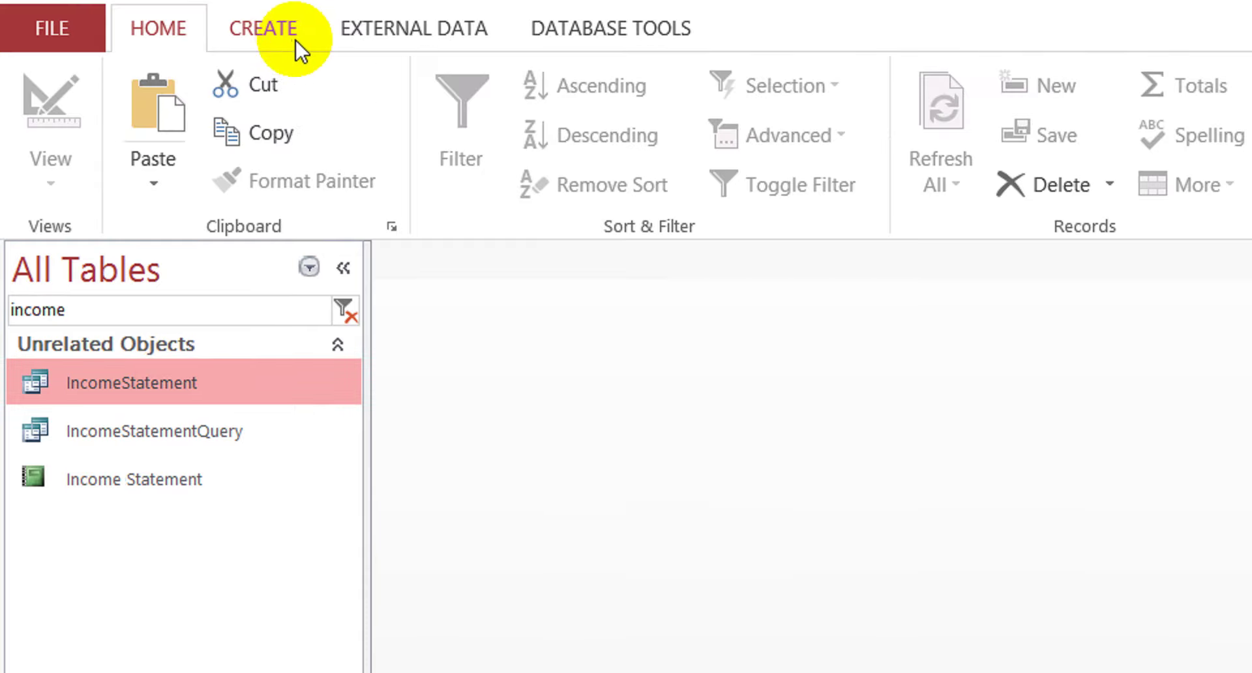
{"action": "left_click", "coordinate": [279, 93]}
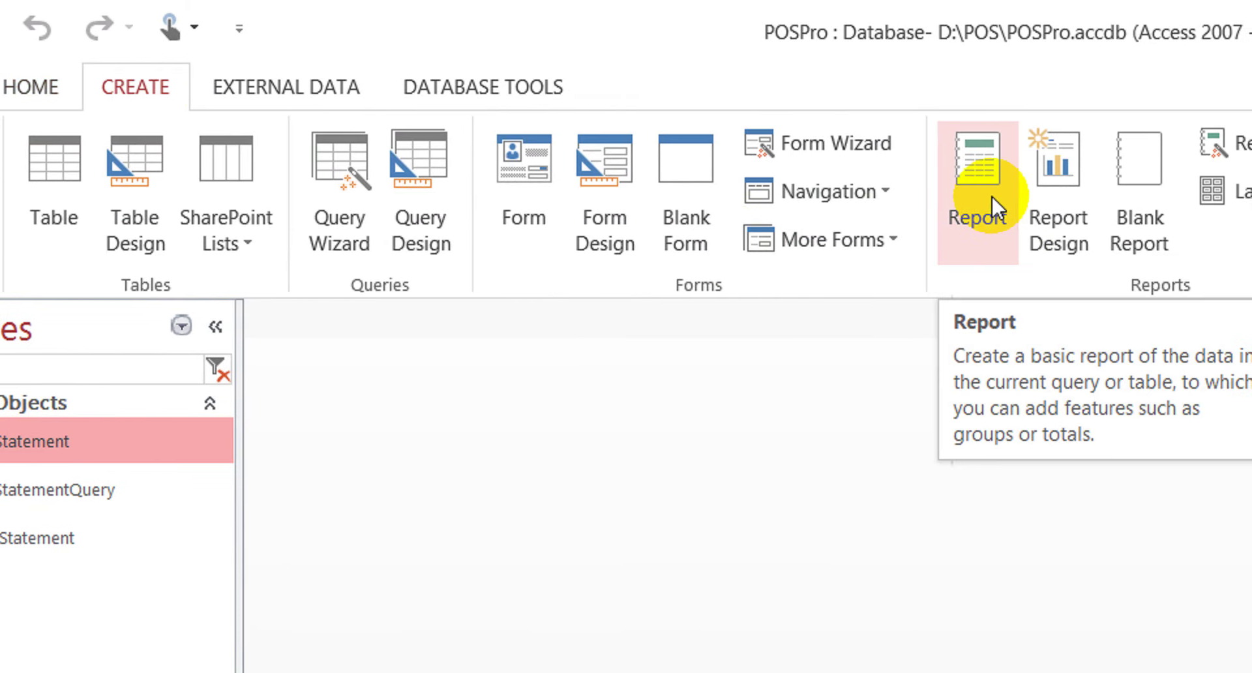
{"action": "left_click", "coordinate": [992, 197]}
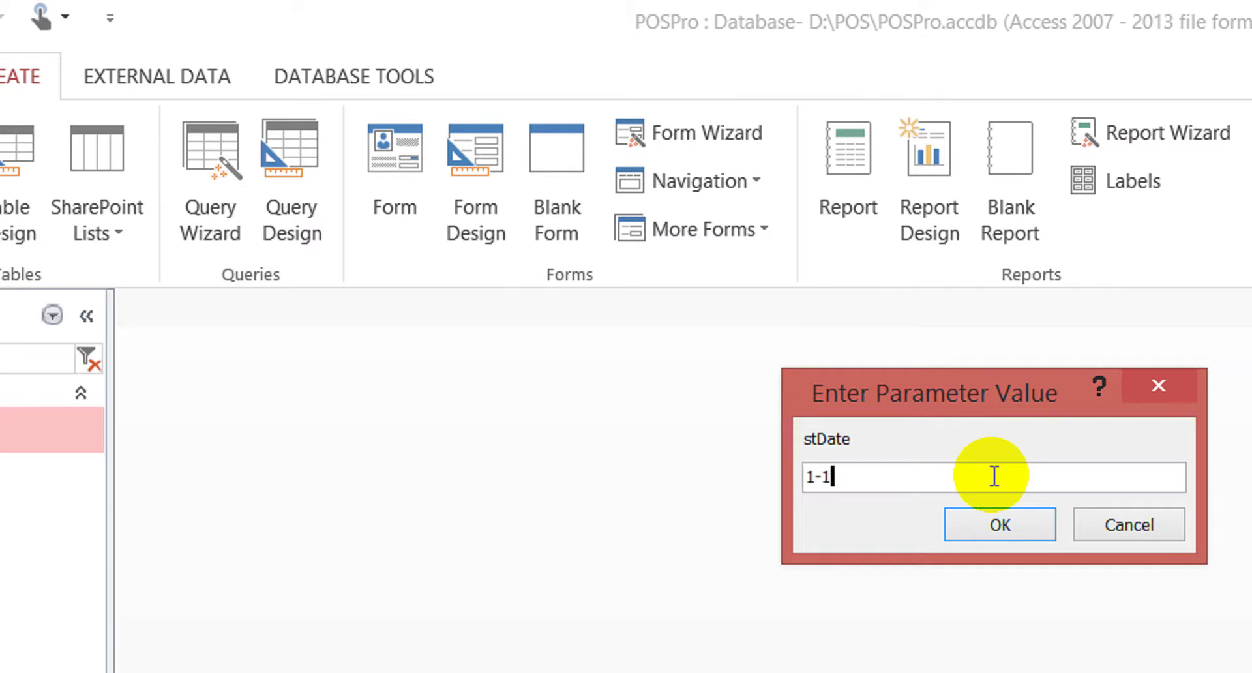
{"action": "type", "text": "1-1"}
{"action": "key", "text": "Return"}
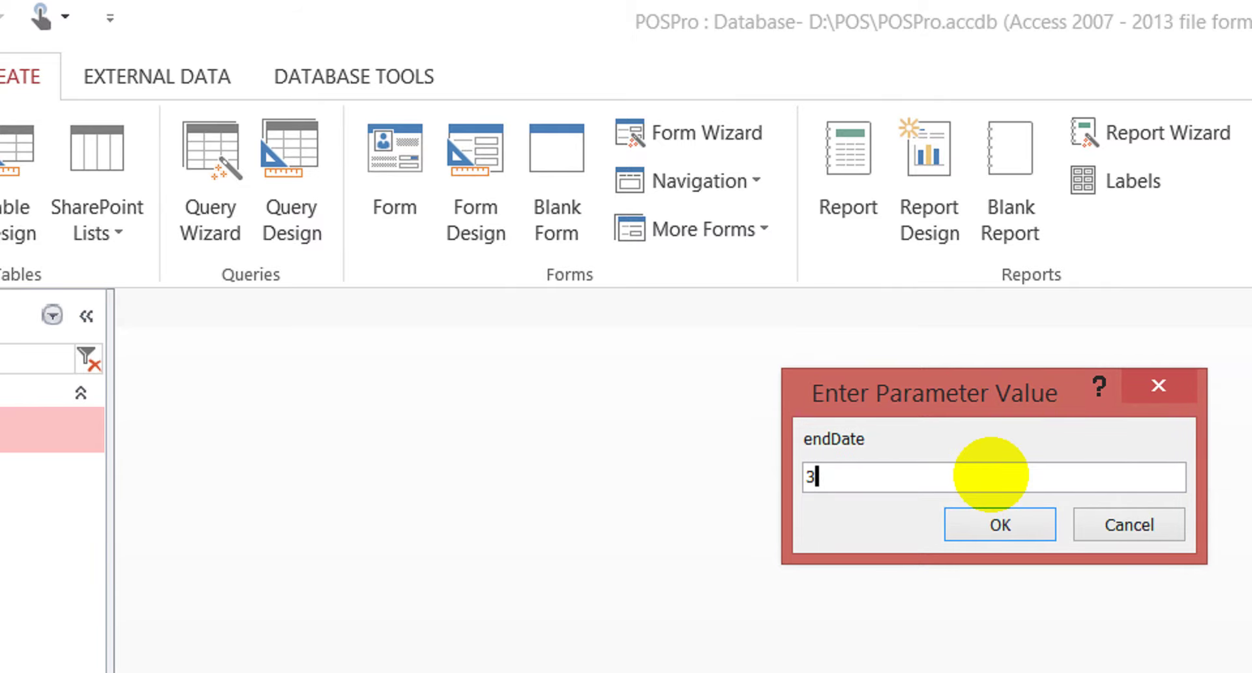
{"action": "type", "text": "30-10"}
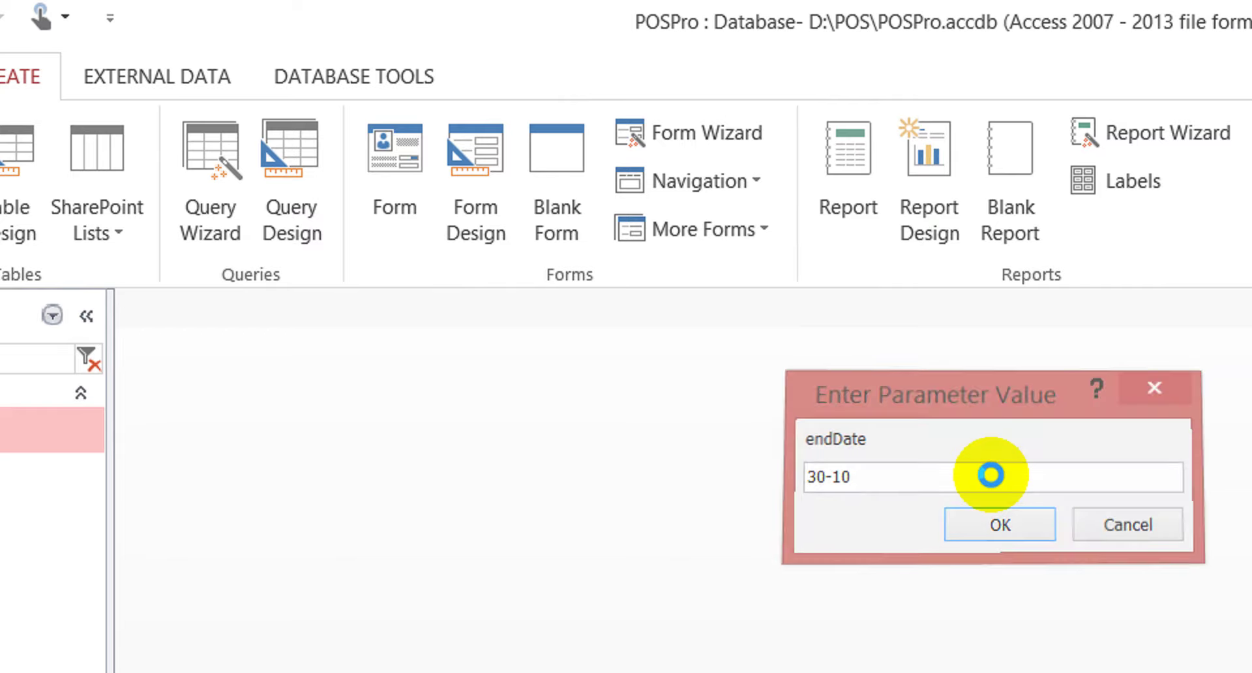
{"action": "key", "text": "Return"}
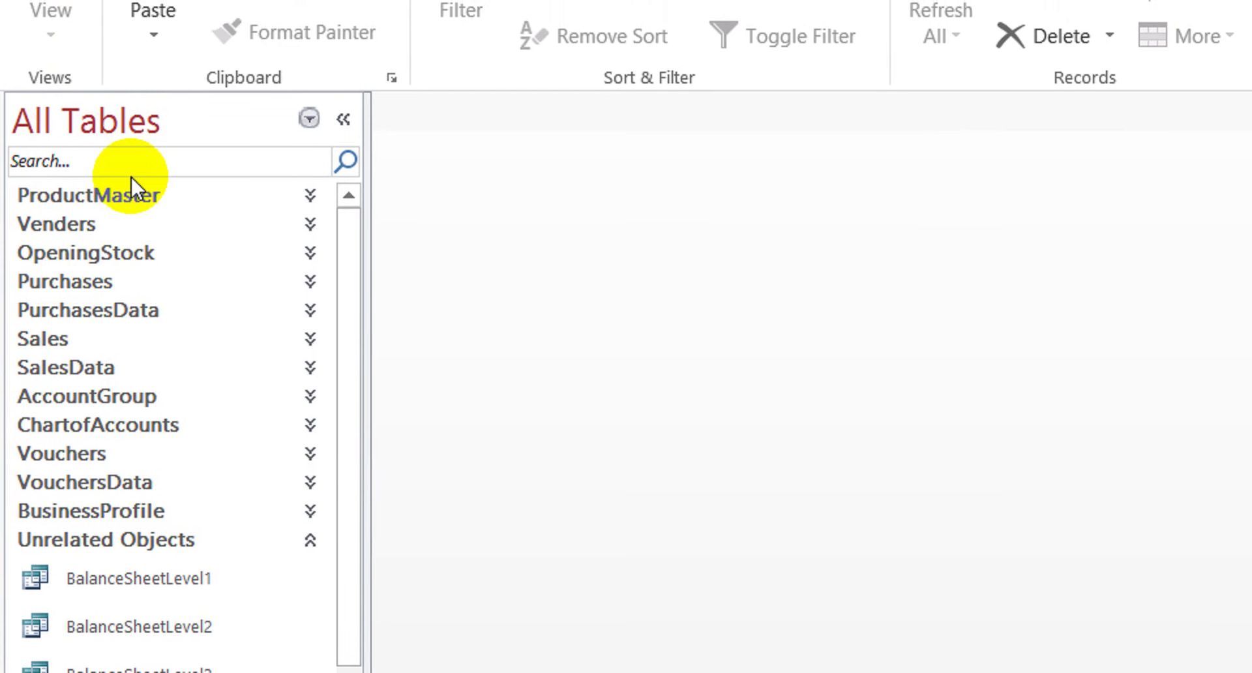
Filter the database objects by "in" and select the IncomeStatement query
{"action": "left_click", "coordinate": [130, 183]}
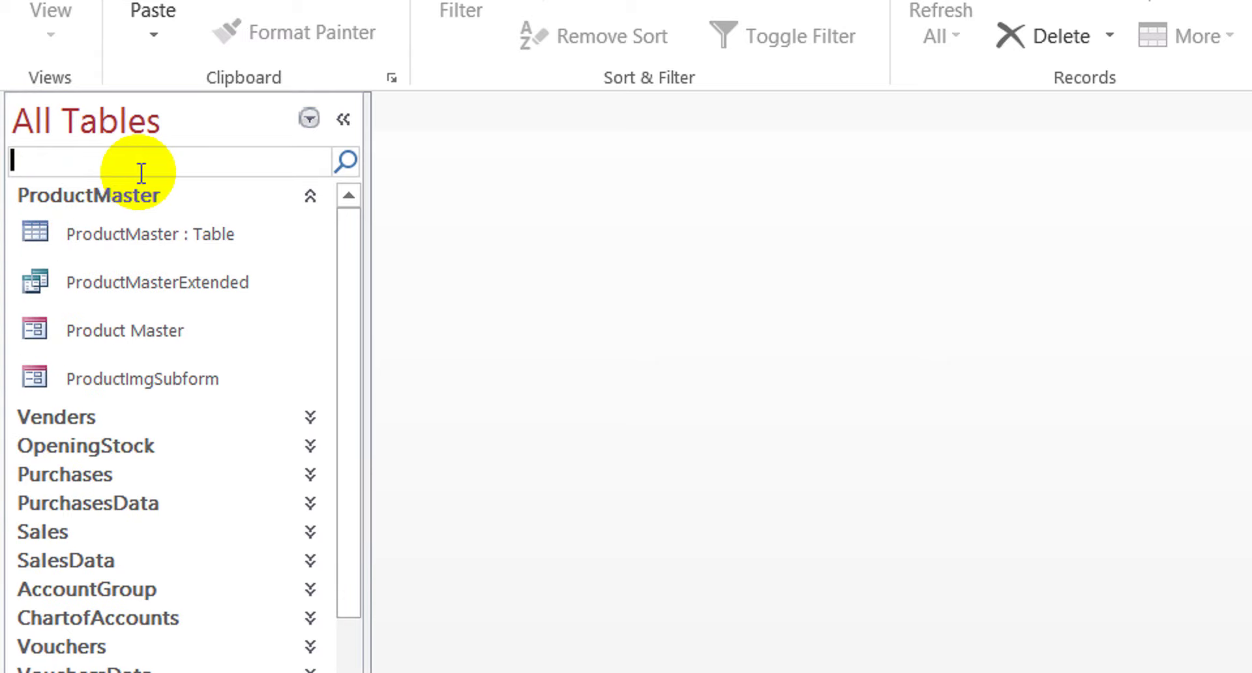
{"action": "type", "text": "in"}
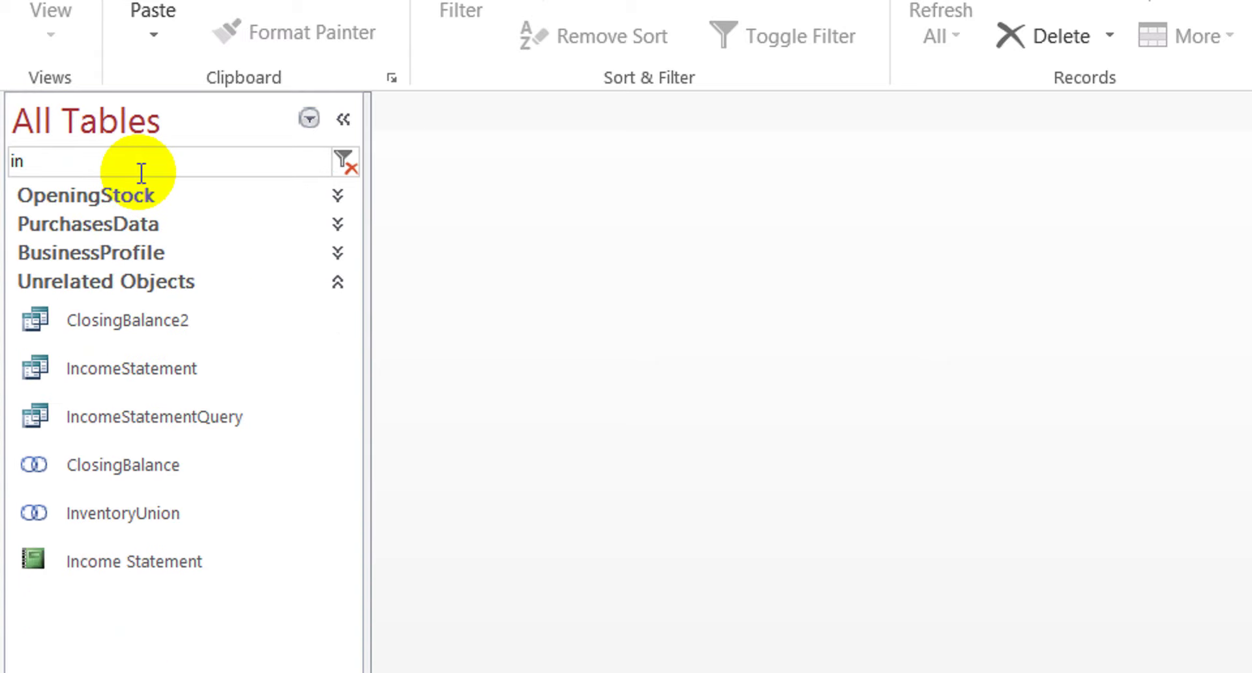
{"action": "left_click", "coordinate": [137, 317]}
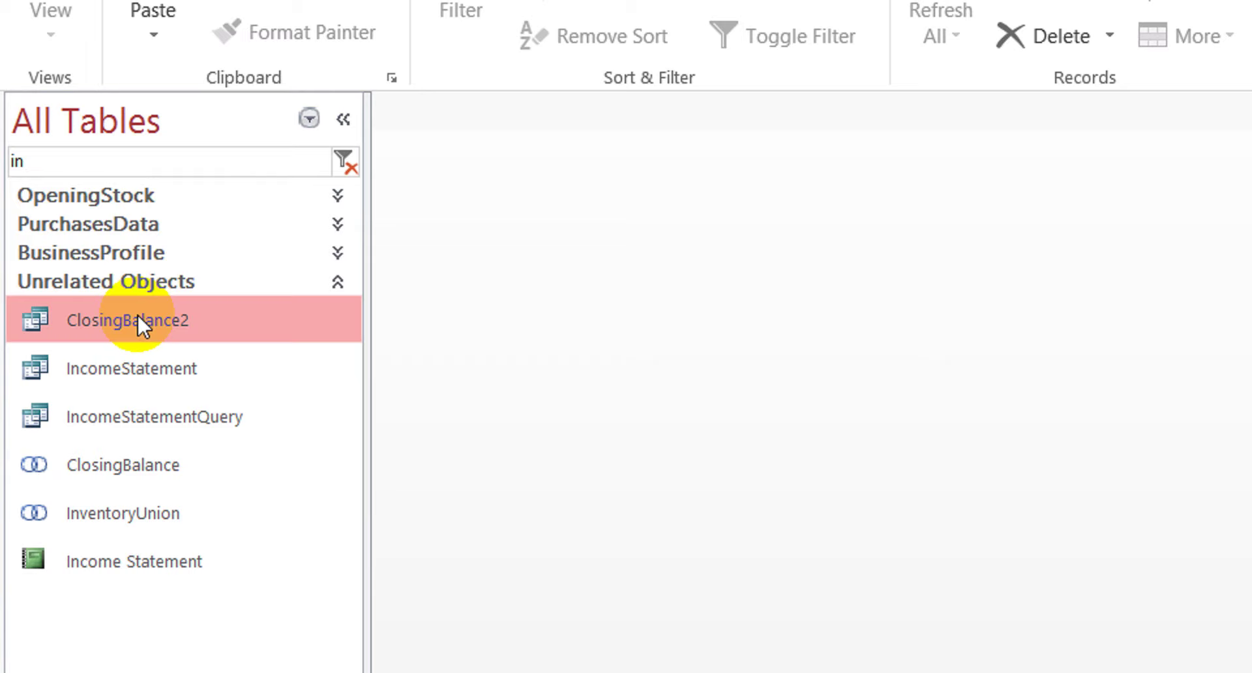
{"action": "left_click", "coordinate": [134, 378]}
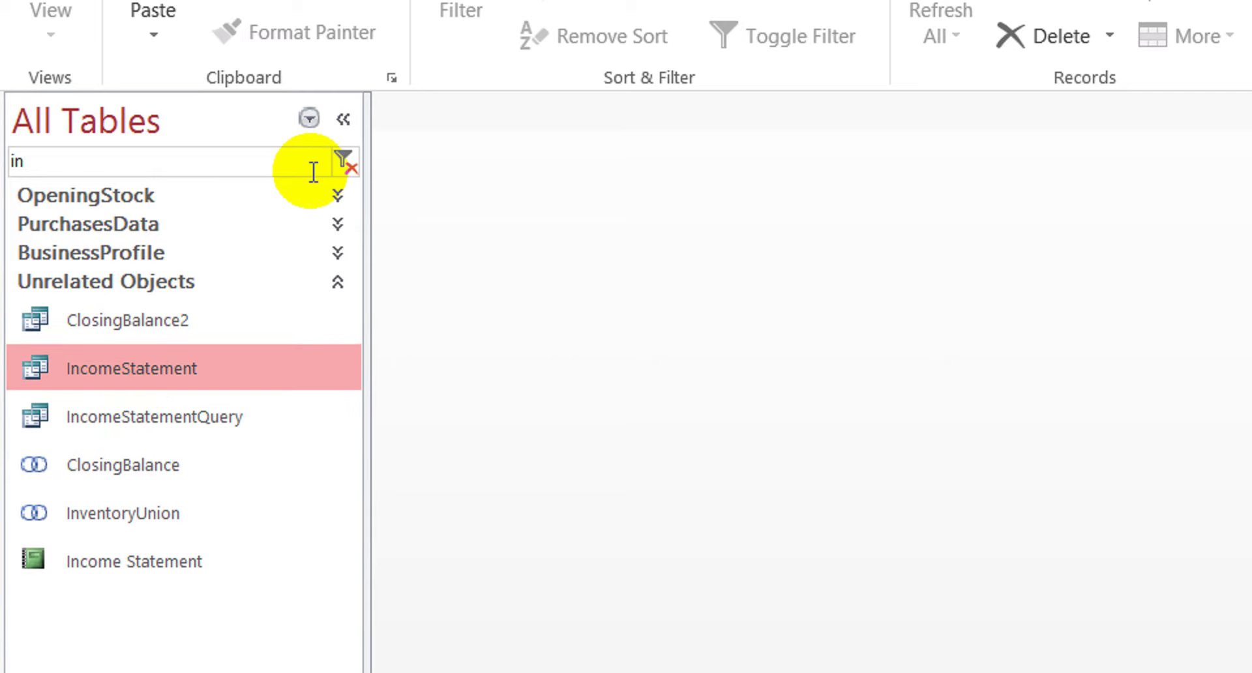
Start the Report Wizard on the IncomeStatement query with Account, Balance and AccountGroup, grouping the report by AccountGroup
{"action": "left_click", "coordinate": [276, 89]}
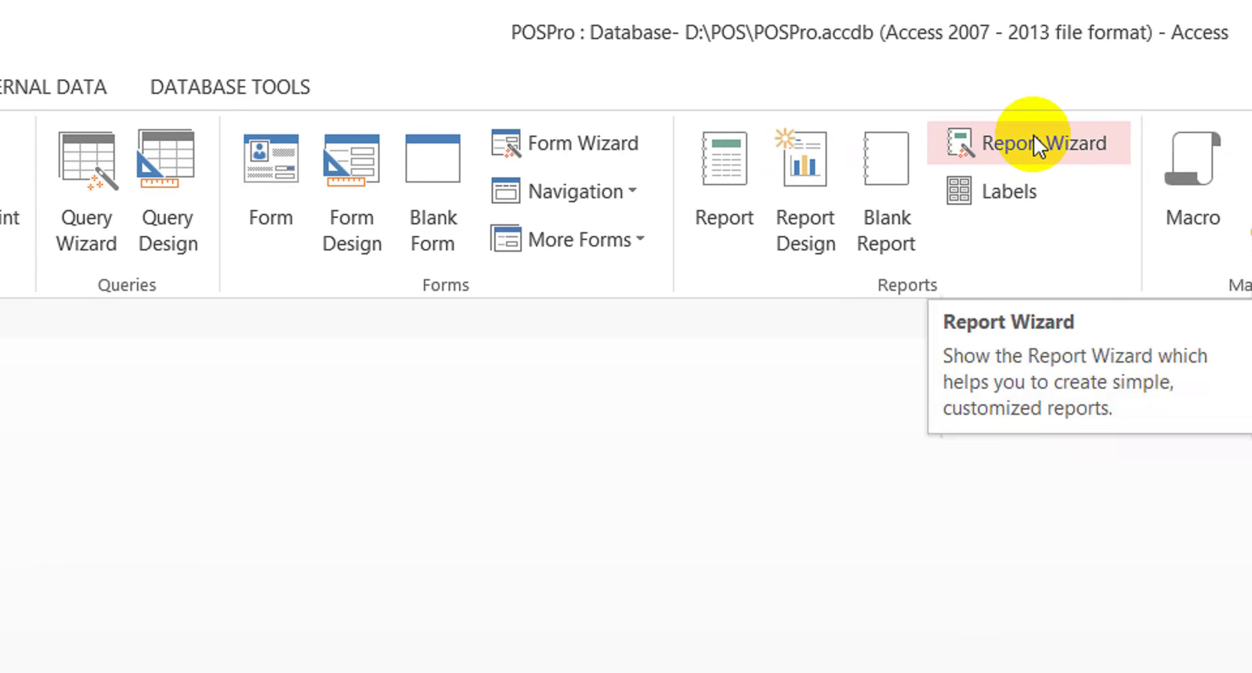
{"action": "left_click", "coordinate": [1080, 140]}
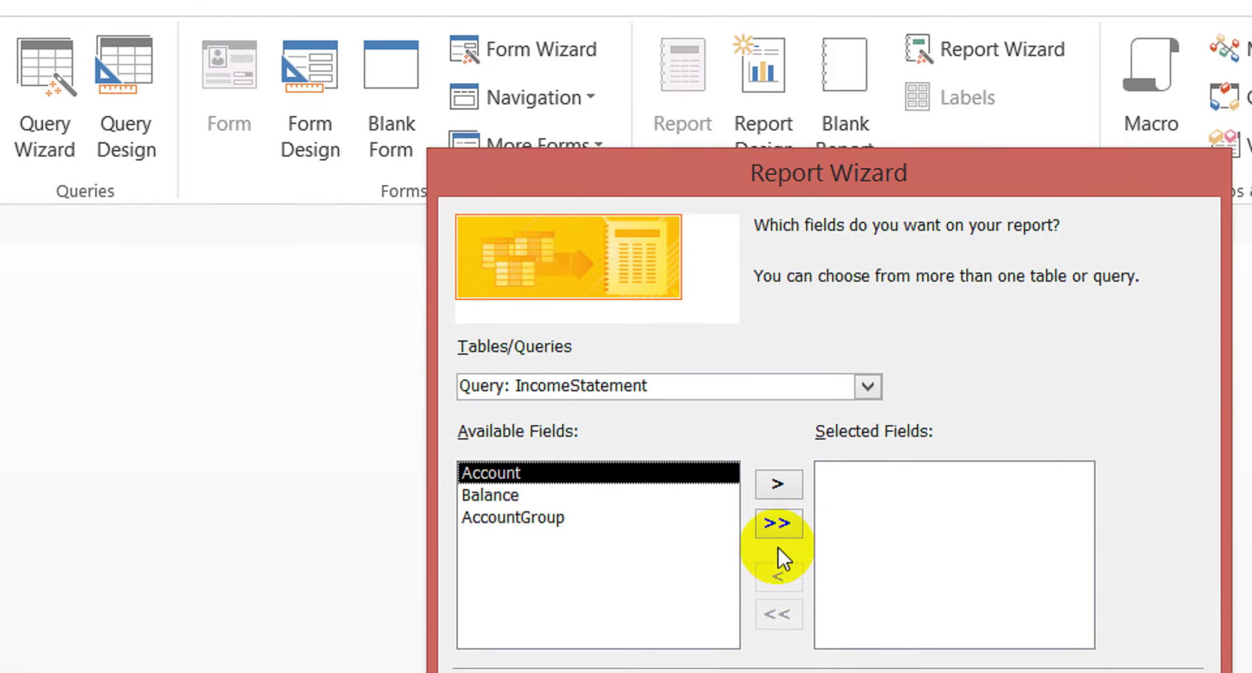
{"action": "left_click", "coordinate": [778, 524]}
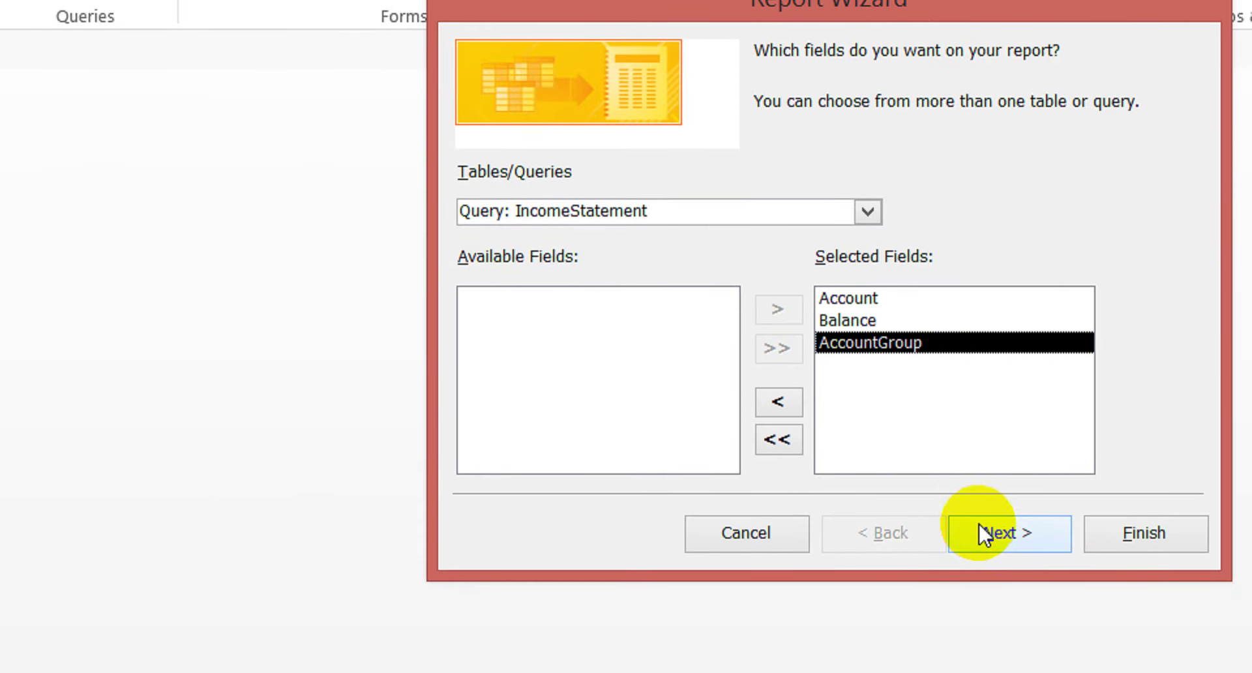
{"action": "left_click", "coordinate": [980, 506]}
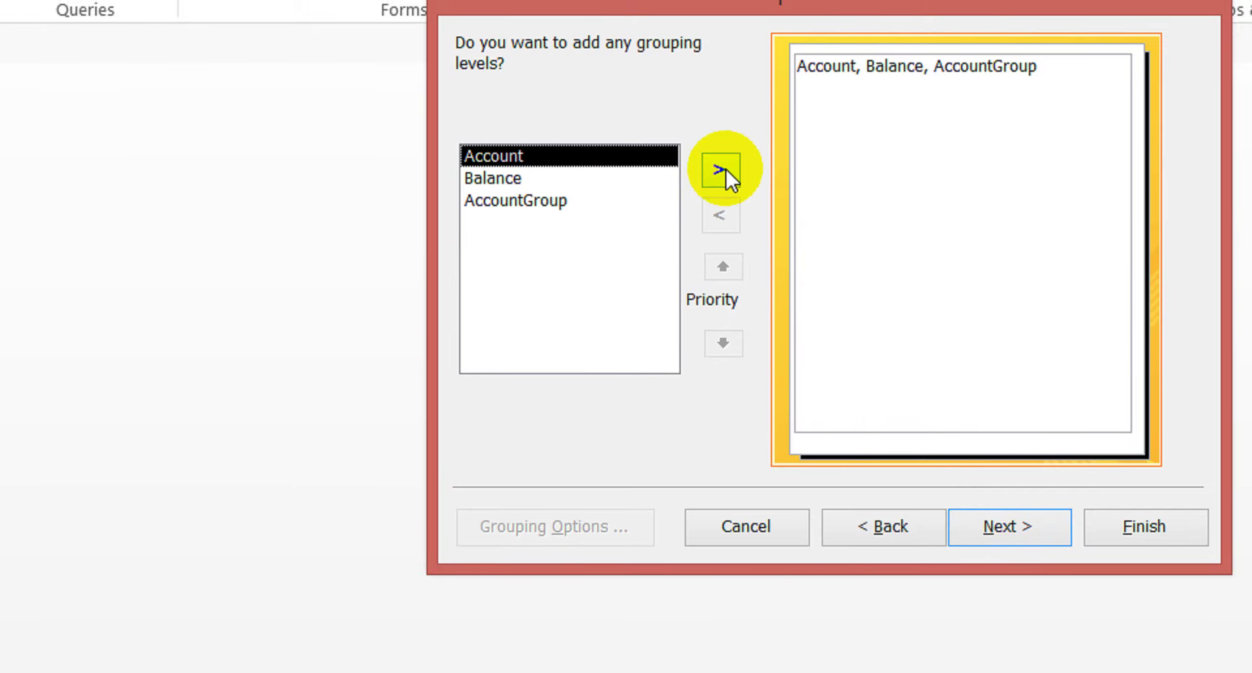
{"action": "left_click", "coordinate": [553, 199]}
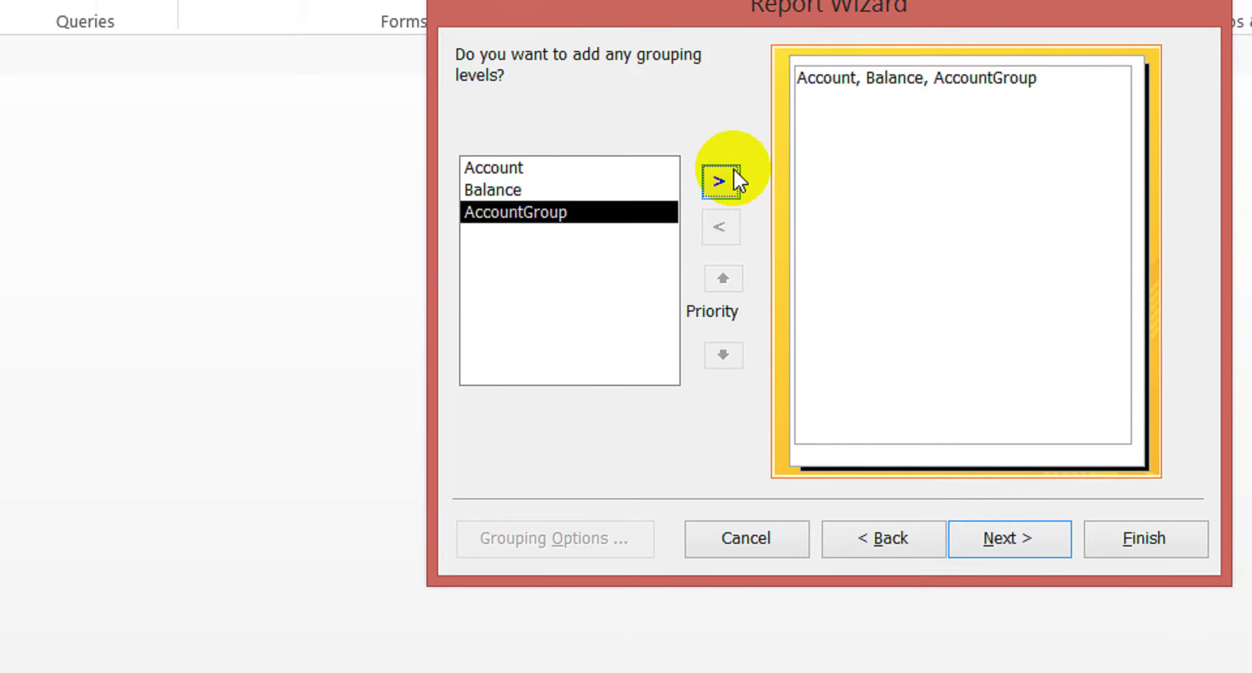
{"action": "left_click", "coordinate": [731, 167]}
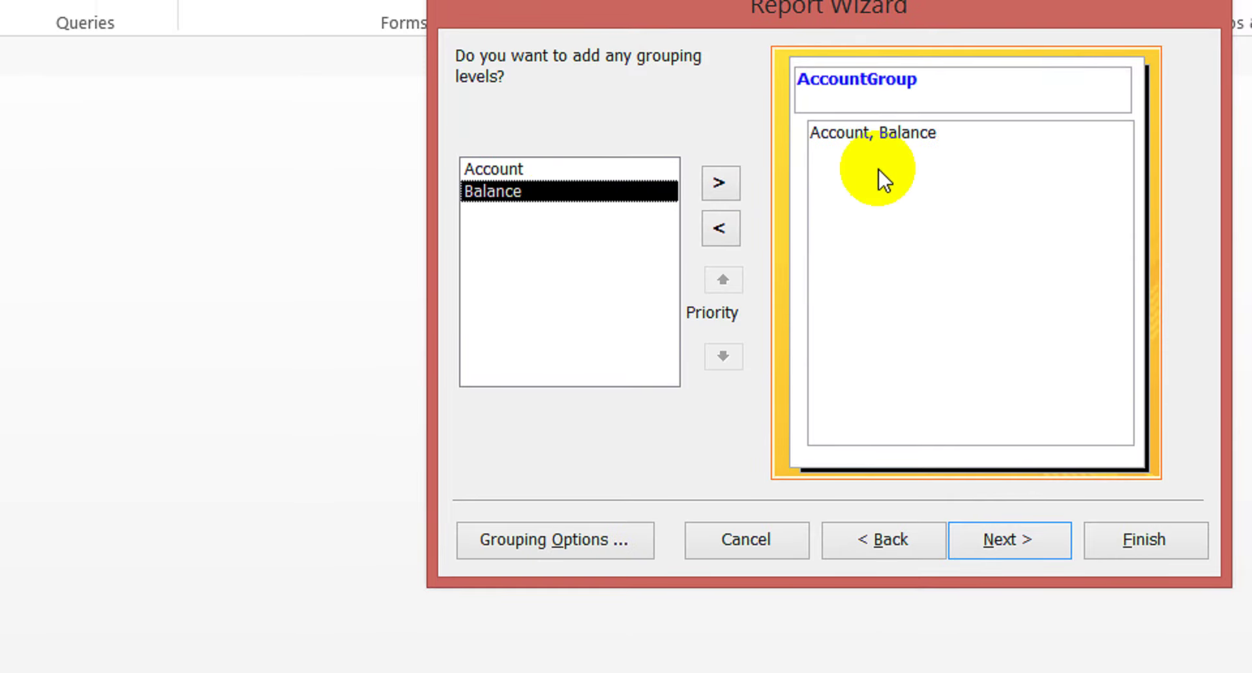
{"action": "left_click", "coordinate": [567, 170]}
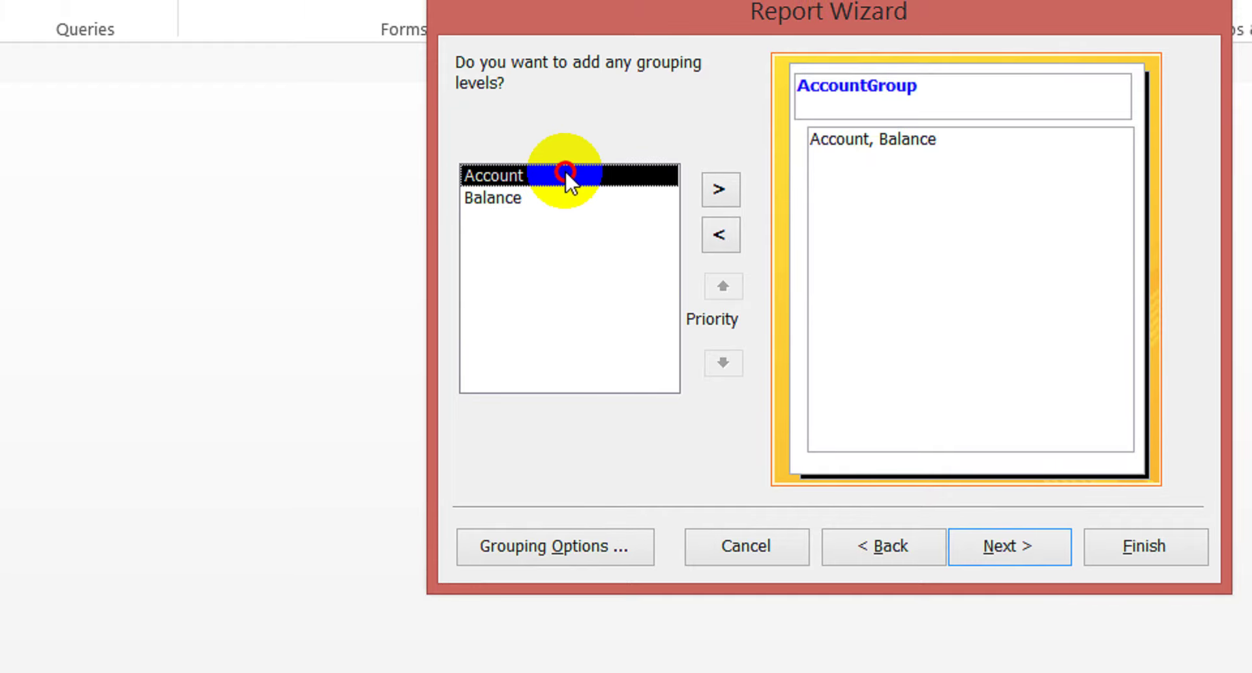
{"action": "left_click", "coordinate": [718, 186]}
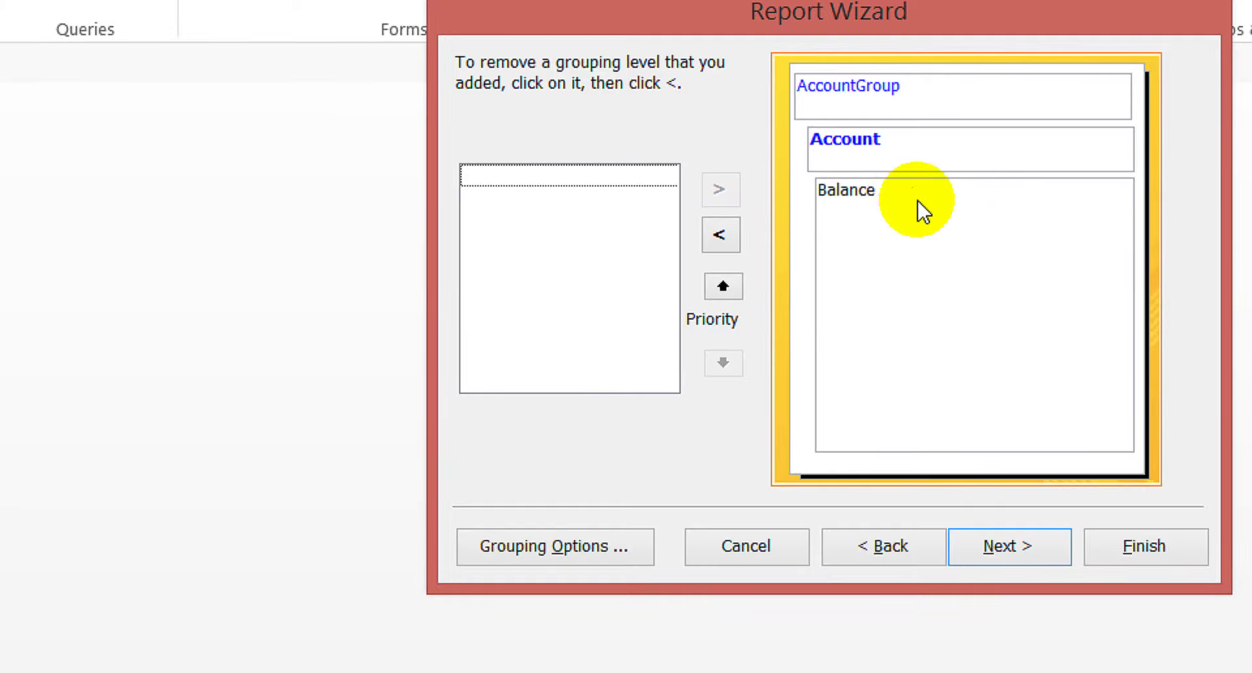
{"action": "left_click", "coordinate": [1008, 545]}
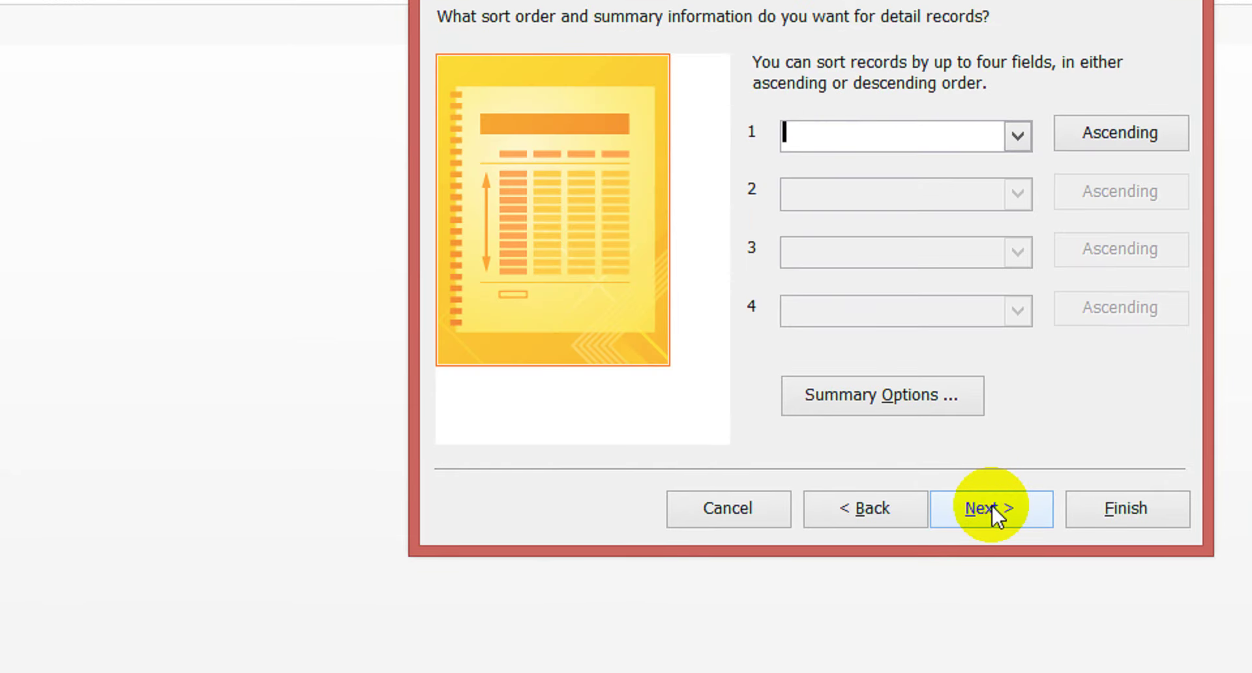
{"action": "left_click", "coordinate": [1018, 136]}
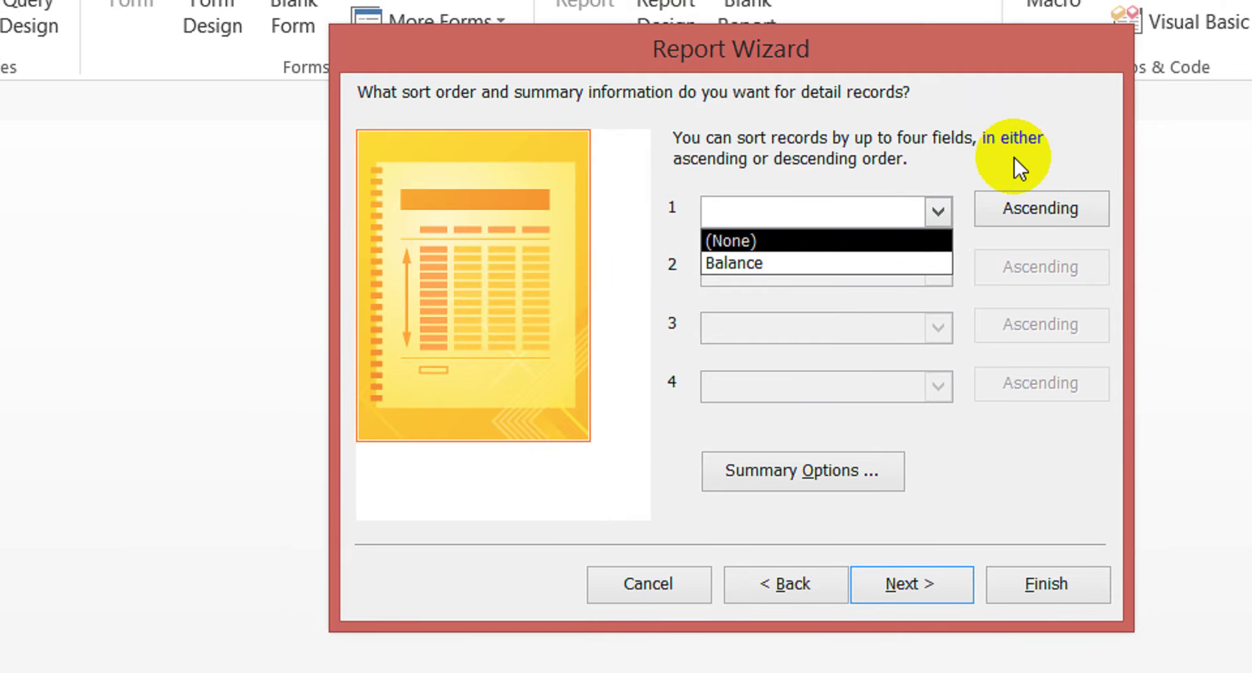
{"action": "left_click", "coordinate": [1050, 123]}
{"action": "left_click", "coordinate": [796, 595]}
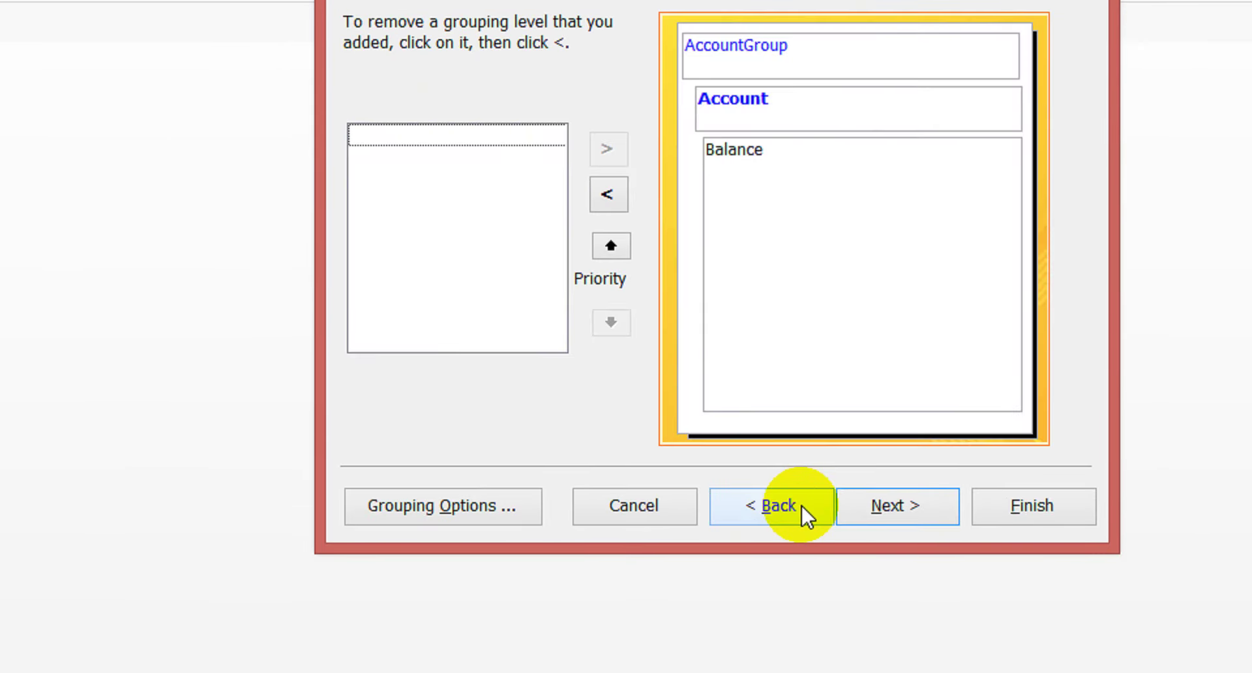
{"action": "left_click", "coordinate": [796, 114]}
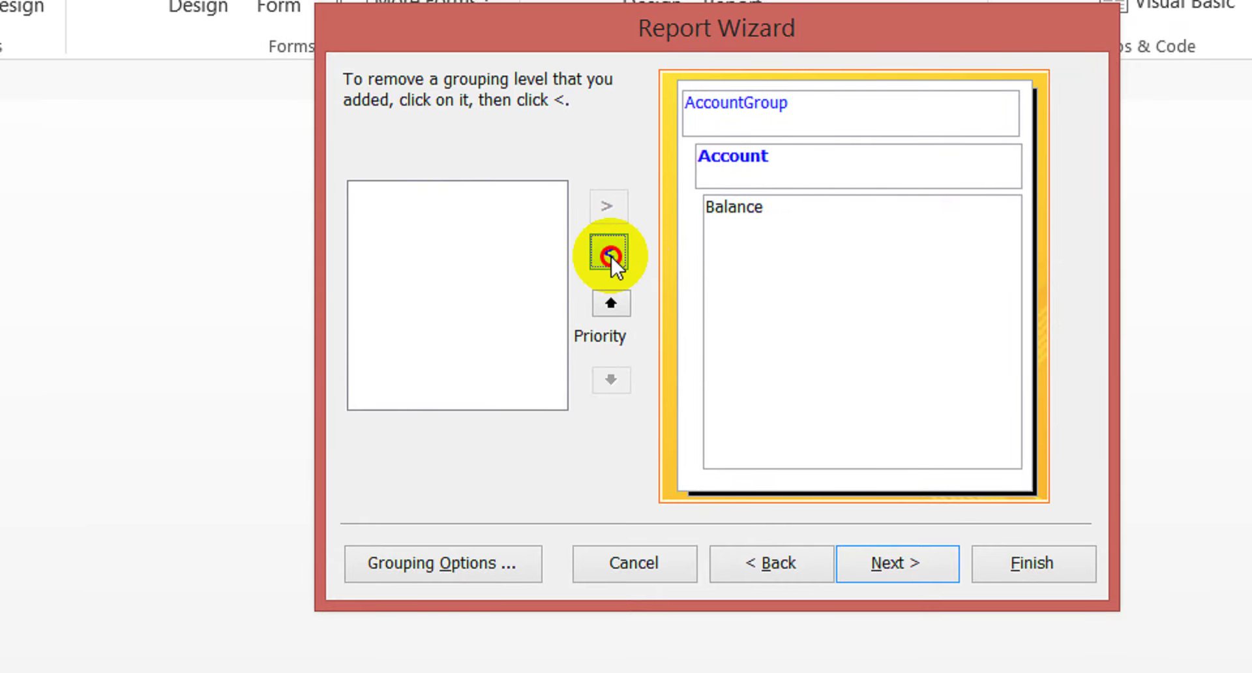
{"action": "left_click", "coordinate": [610, 254]}
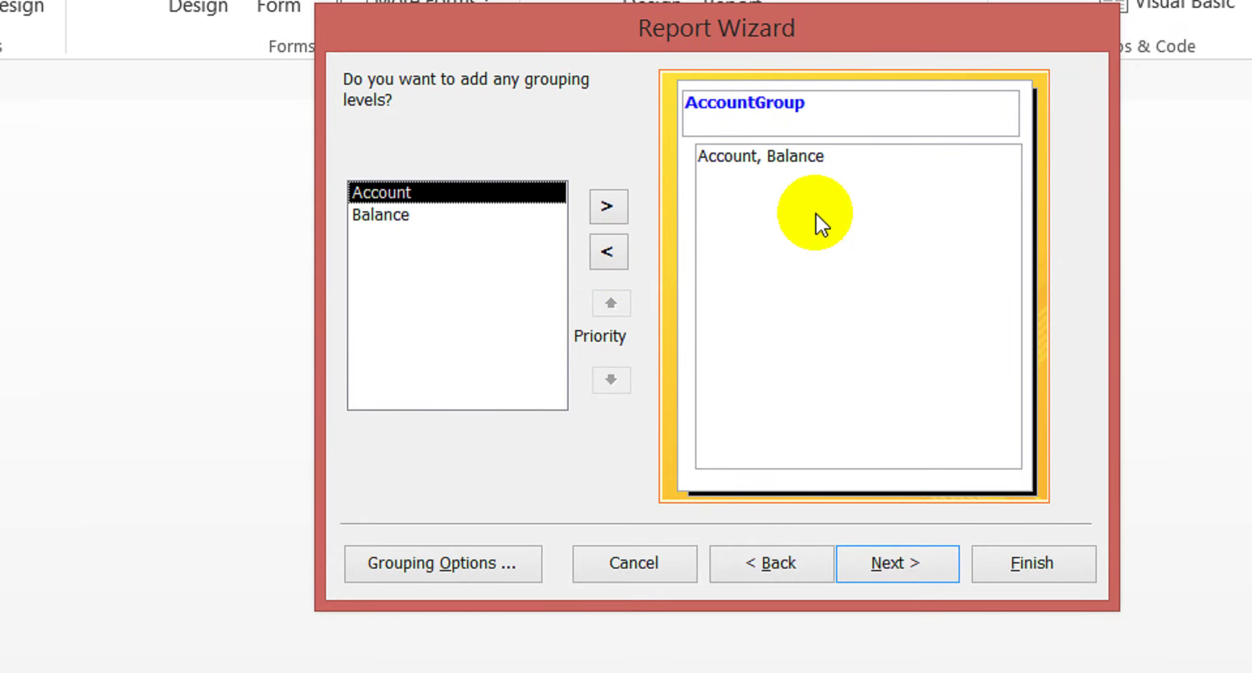
Sort the detail records by Account in ascending order and add a Sum summary for Balance
{"action": "left_click", "coordinate": [887, 565]}
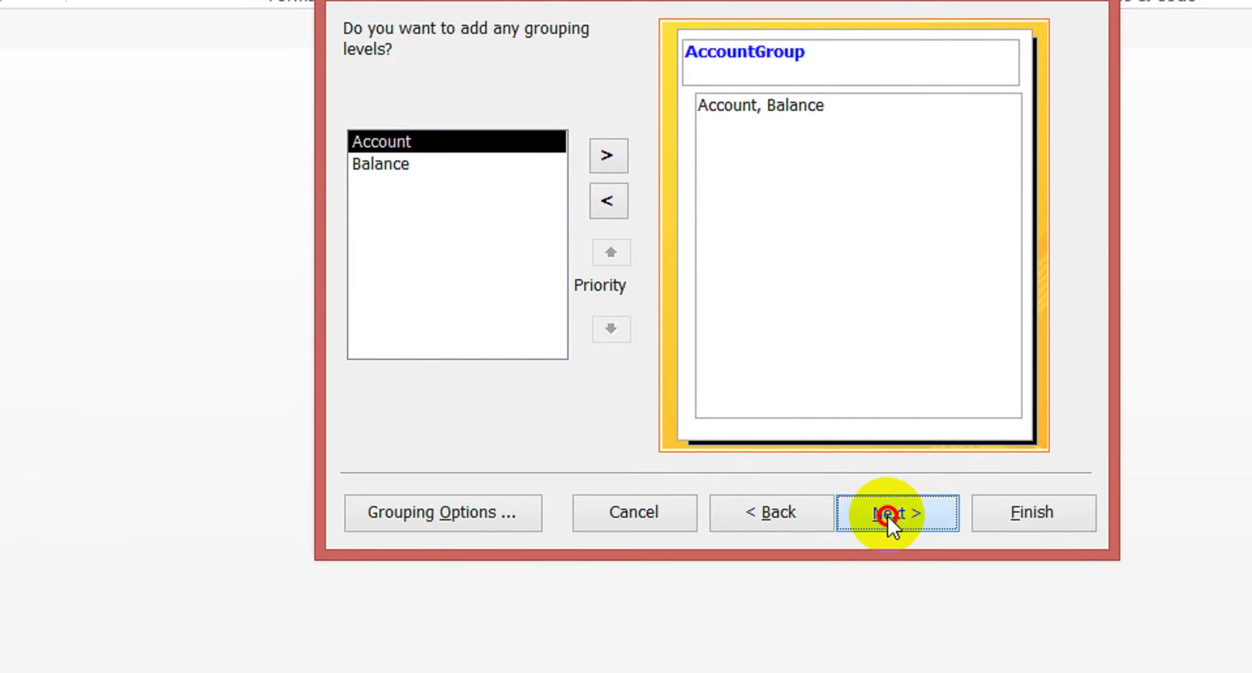
{"action": "left_click", "coordinate": [918, 143]}
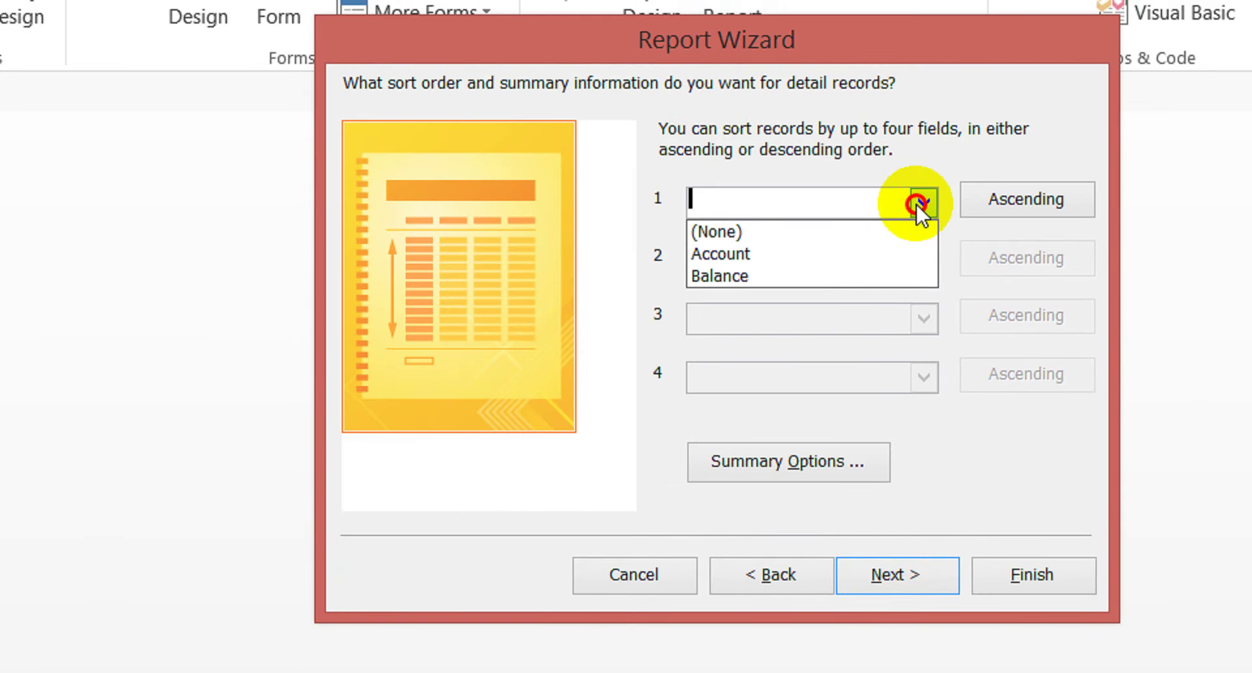
{"action": "left_click", "coordinate": [845, 254]}
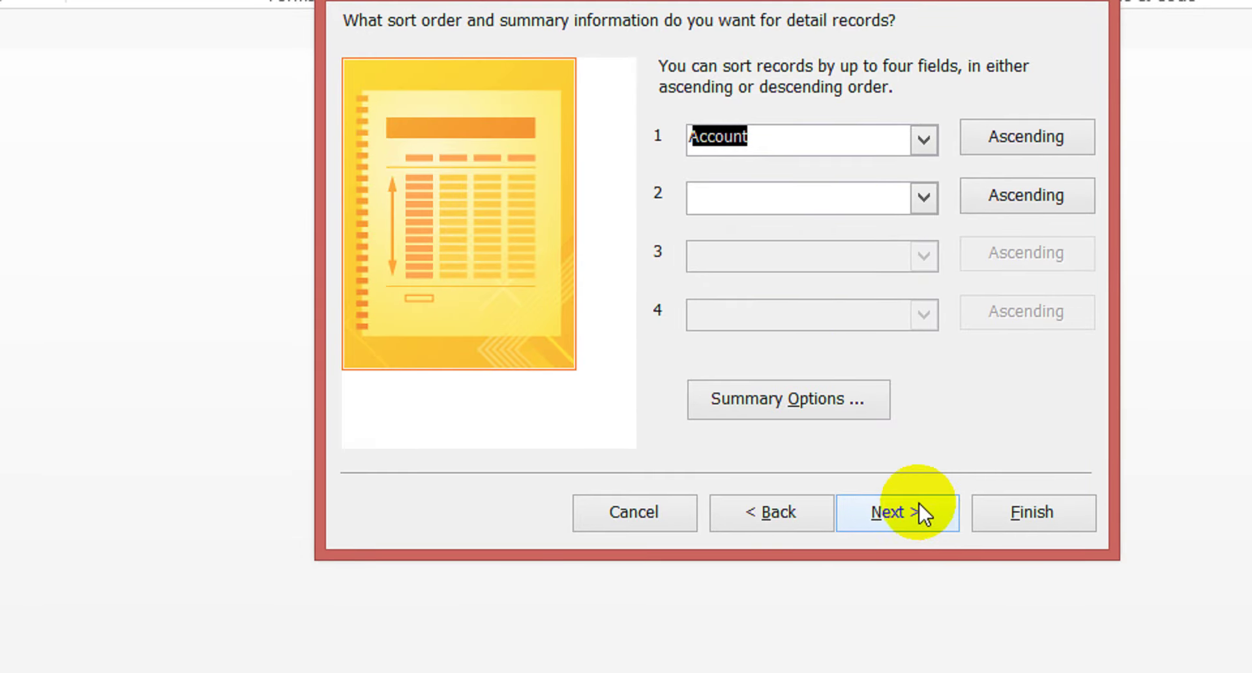
{"action": "left_click", "coordinate": [843, 388]}
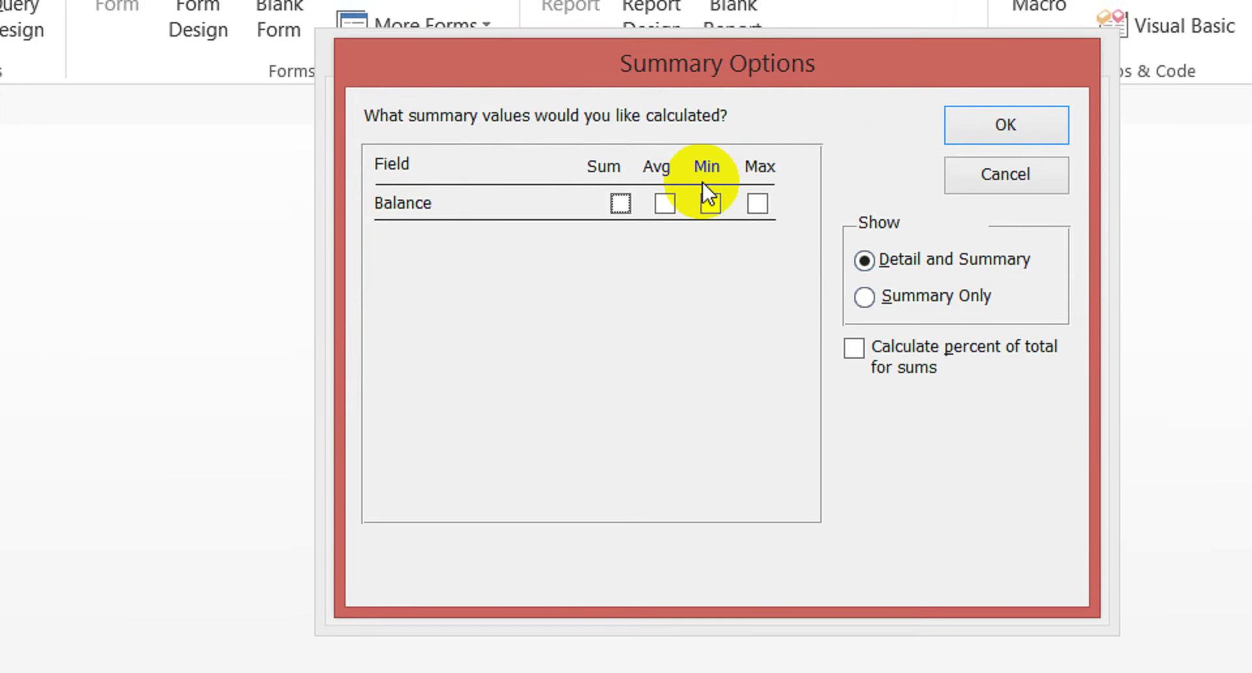
{"action": "left_click", "coordinate": [628, 196]}
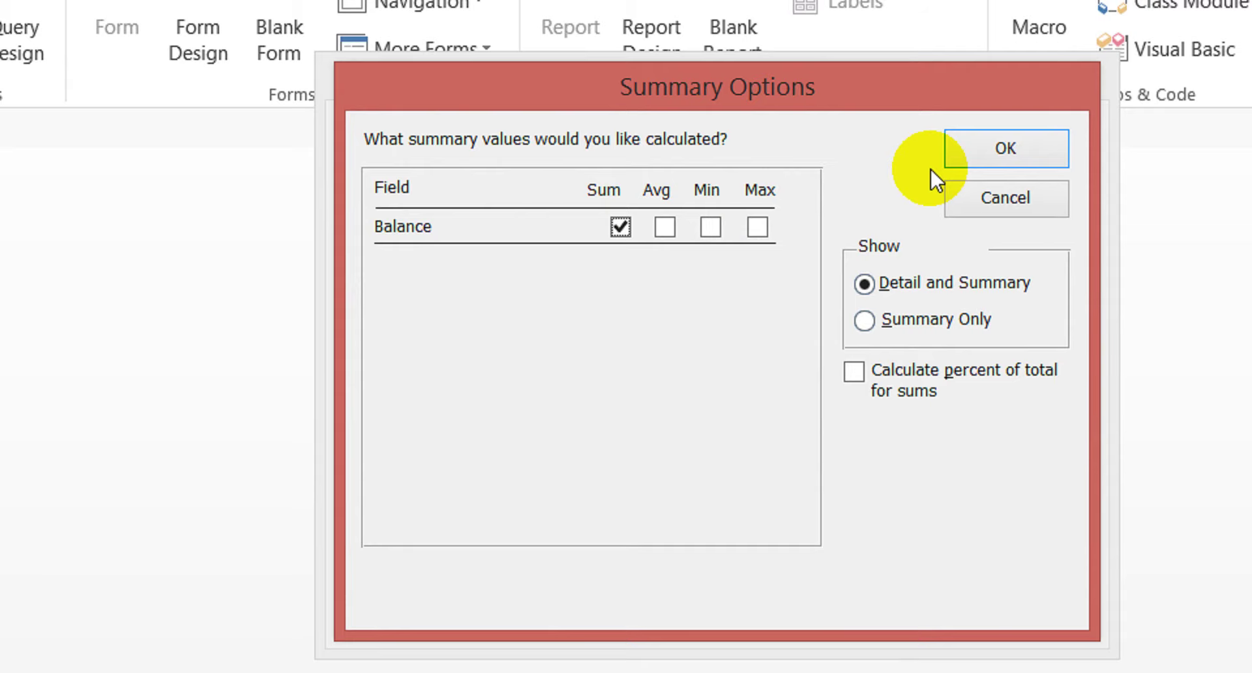
{"action": "left_click", "coordinate": [992, 156]}
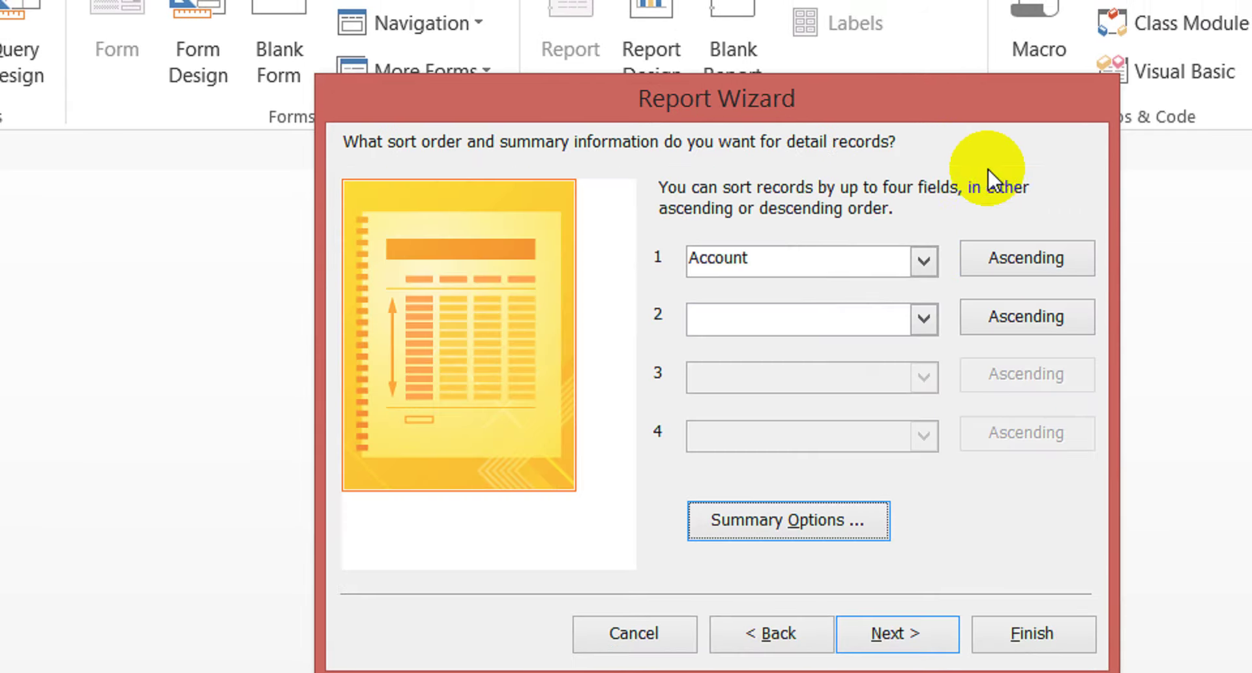
Compare the Block and Outline report layouts, then choose the Stepped layout and continue
{"action": "left_click", "coordinate": [895, 634]}
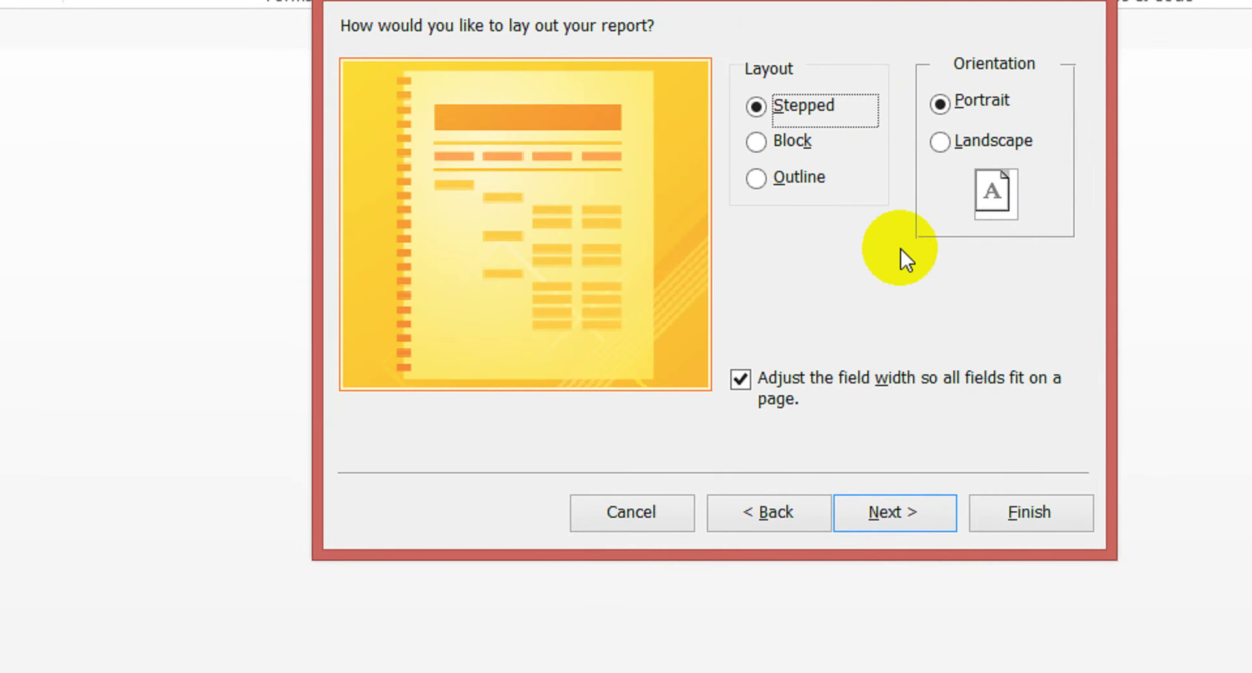
{"action": "left_click", "coordinate": [759, 145]}
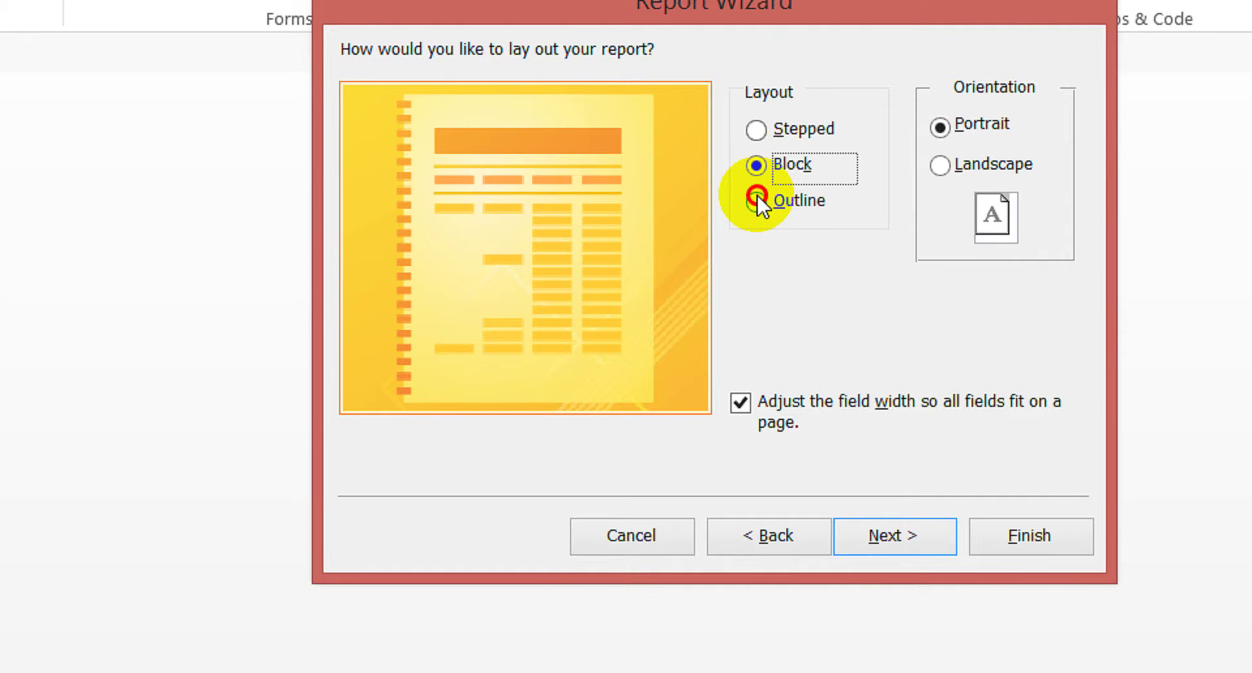
{"action": "left_click", "coordinate": [758, 194]}
{"action": "left_click", "coordinate": [757, 130]}
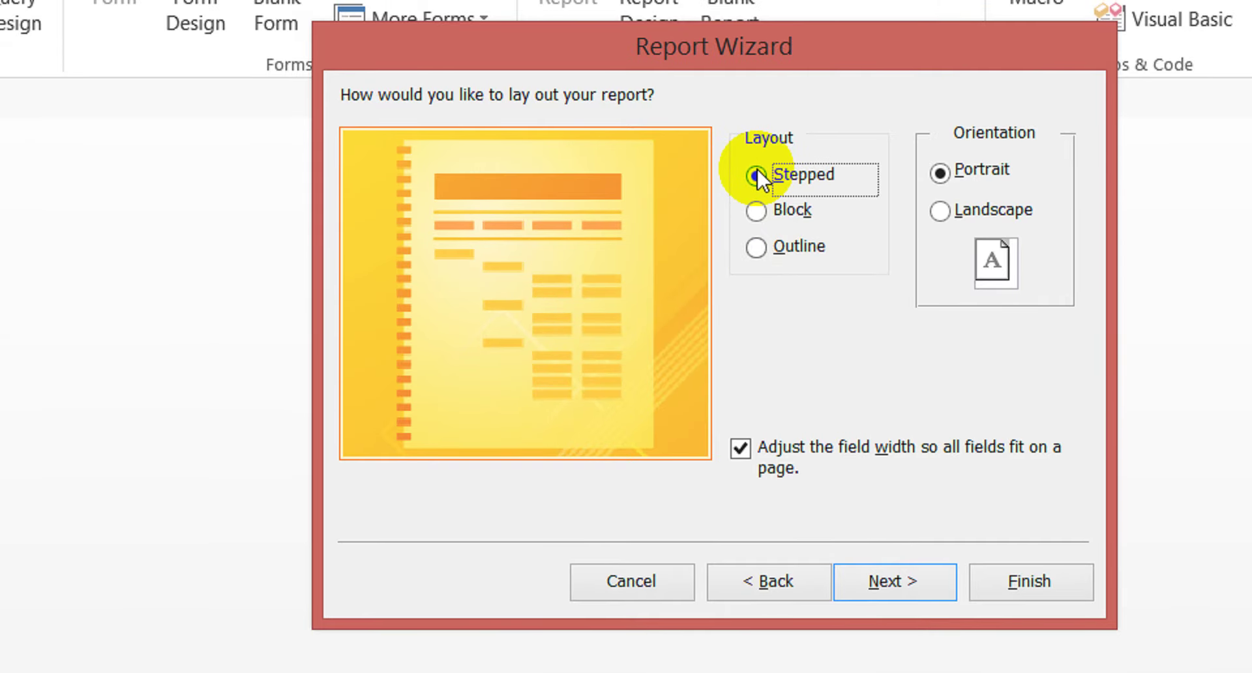
{"action": "left_click", "coordinate": [756, 248]}
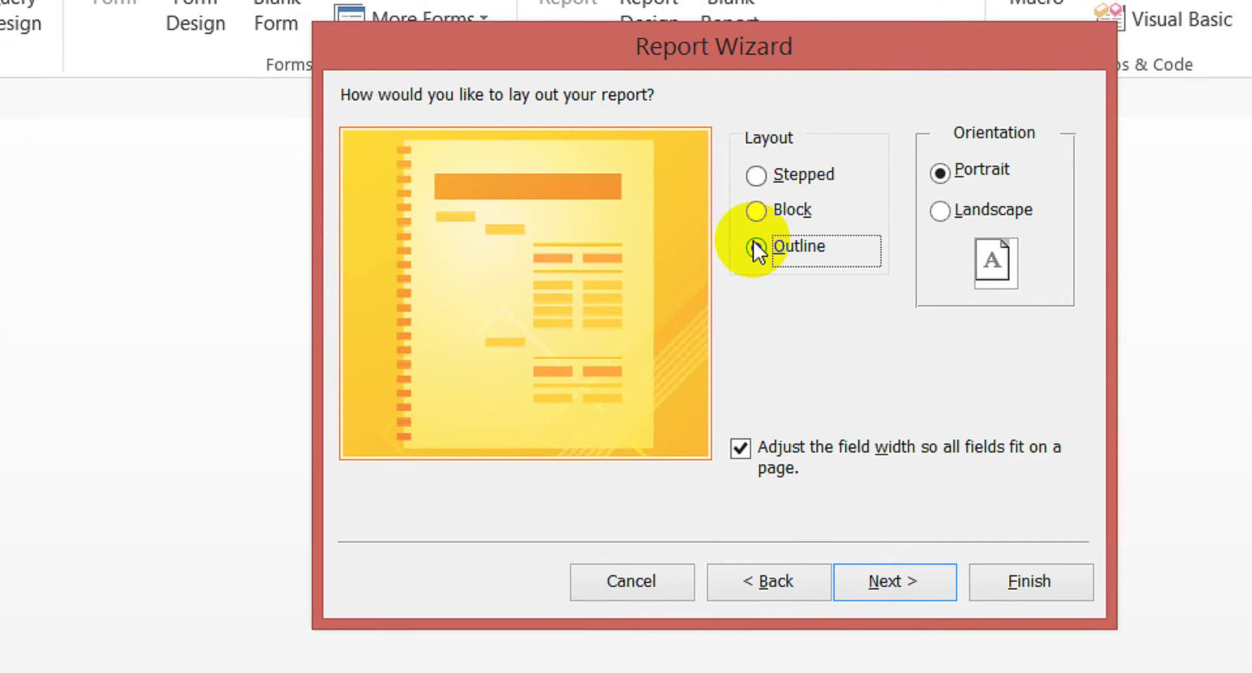
{"action": "left_click", "coordinate": [757, 175]}
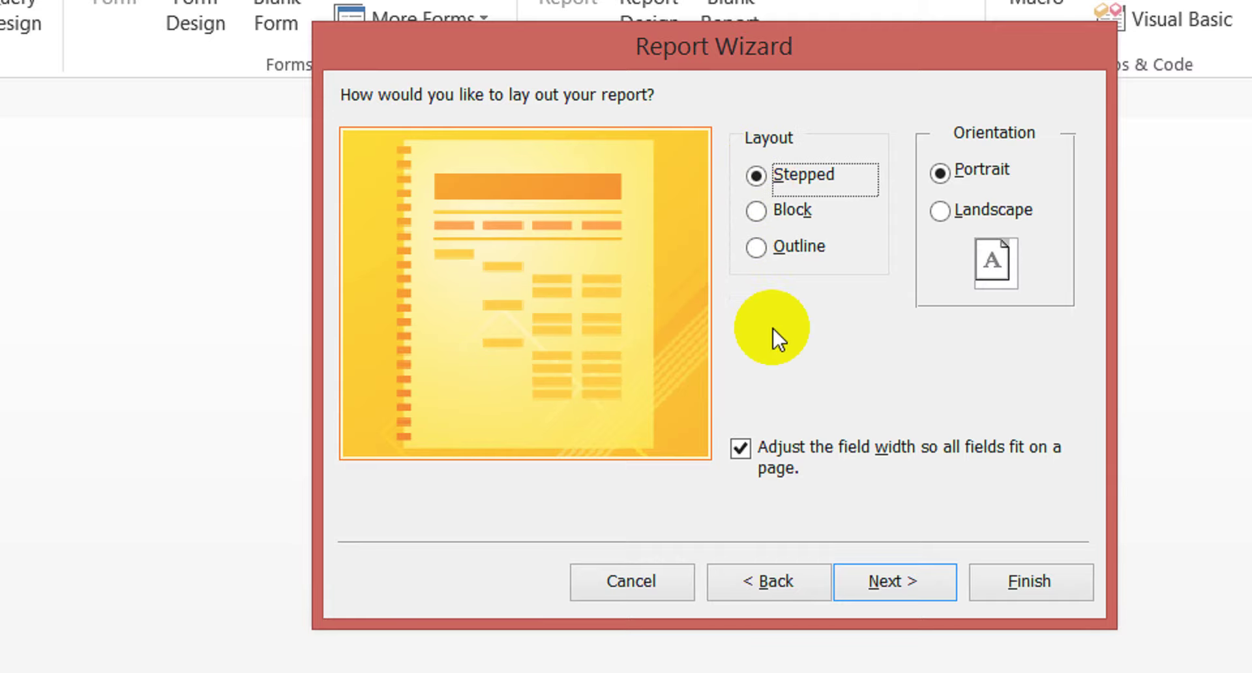
{"action": "left_click", "coordinate": [871, 576]}
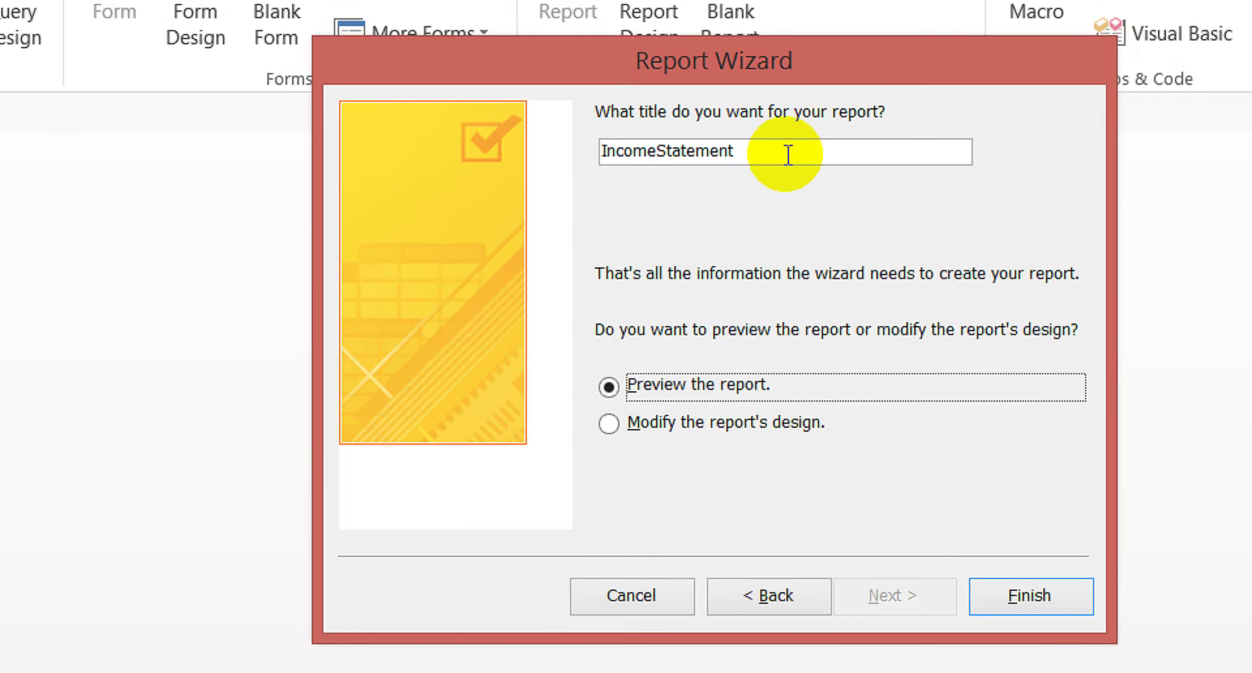
Title the report IncomeStatement1 and finish the wizard with the report preview
{"action": "left_click", "coordinate": [788, 155]}
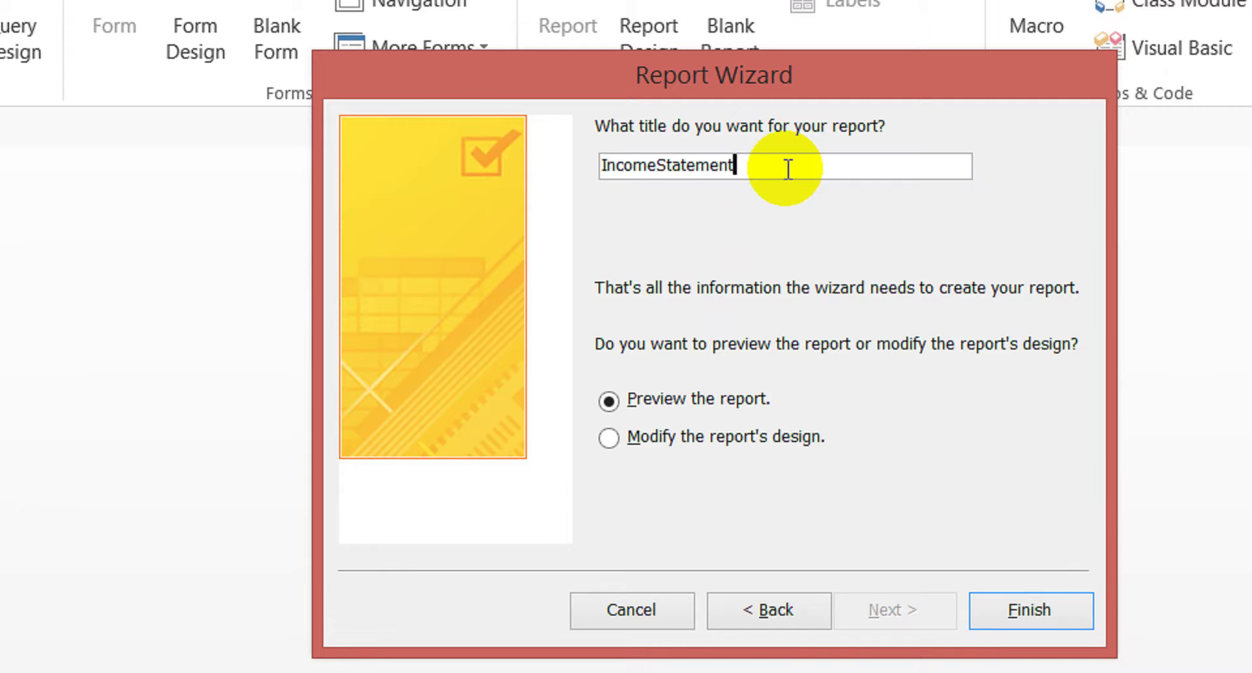
{"action": "type", "text": "1"}
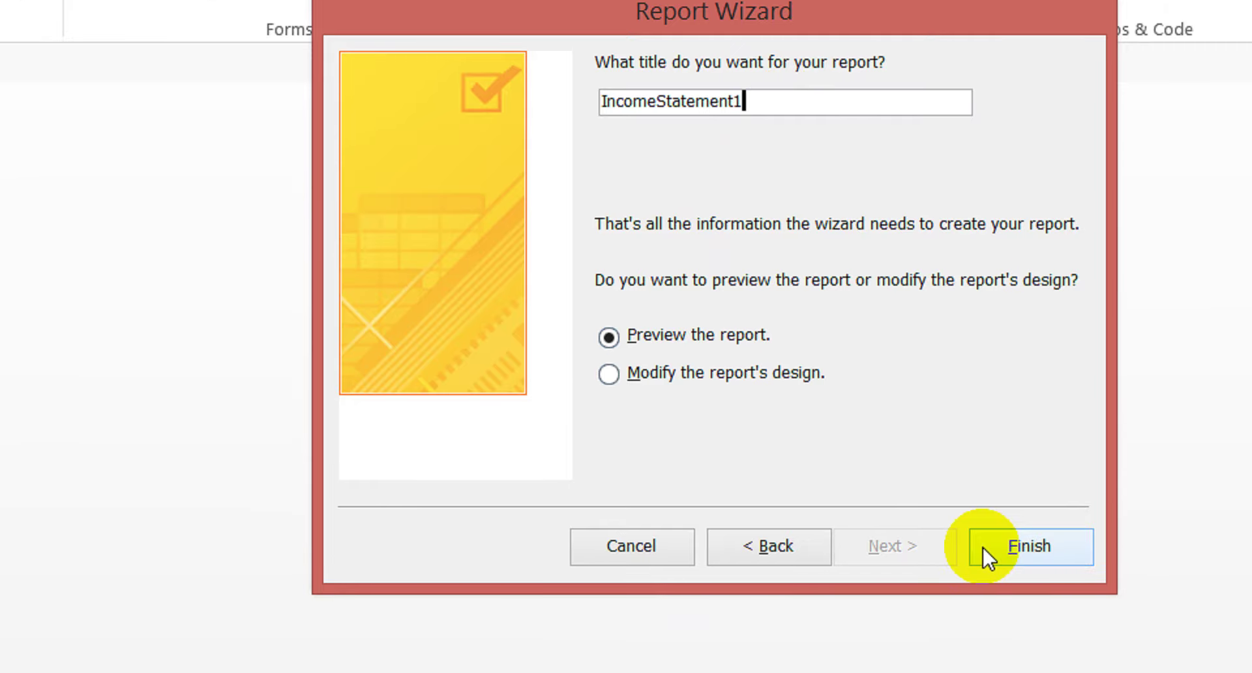
{"action": "left_click", "coordinate": [985, 547]}
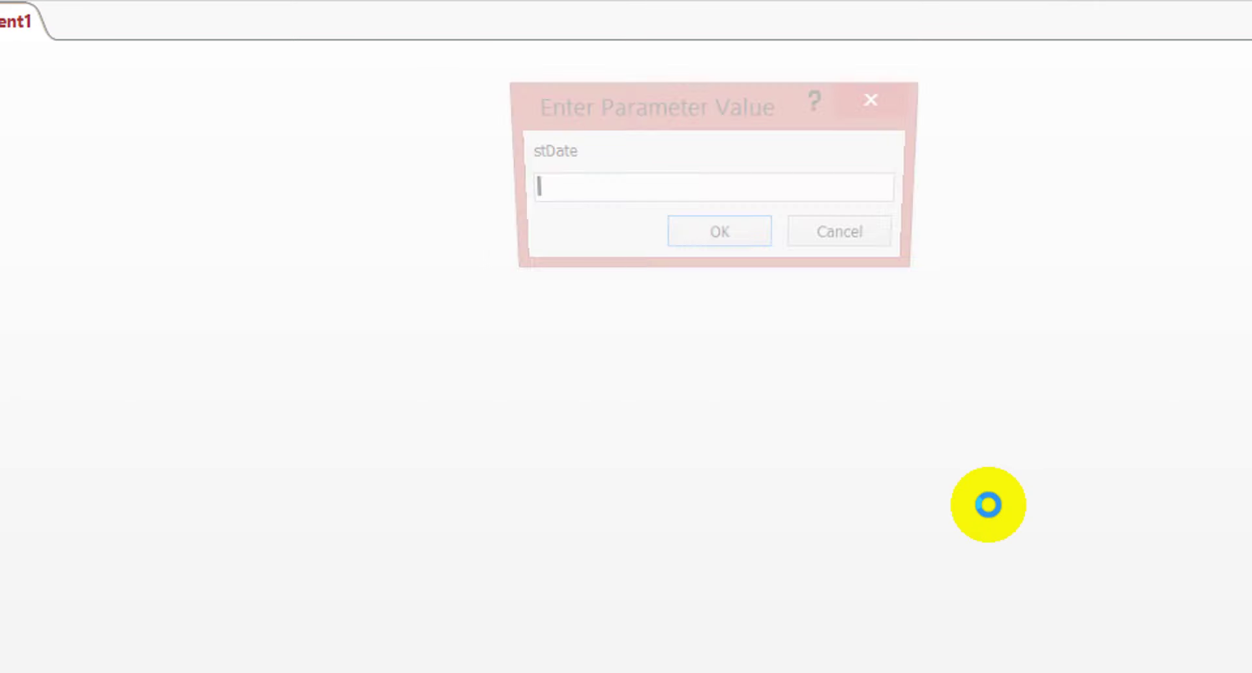
Supply 1-1 as stDate and an endDate value to generate the IncomeStatement1 preview
{"action": "left_click", "coordinate": [672, 191]}
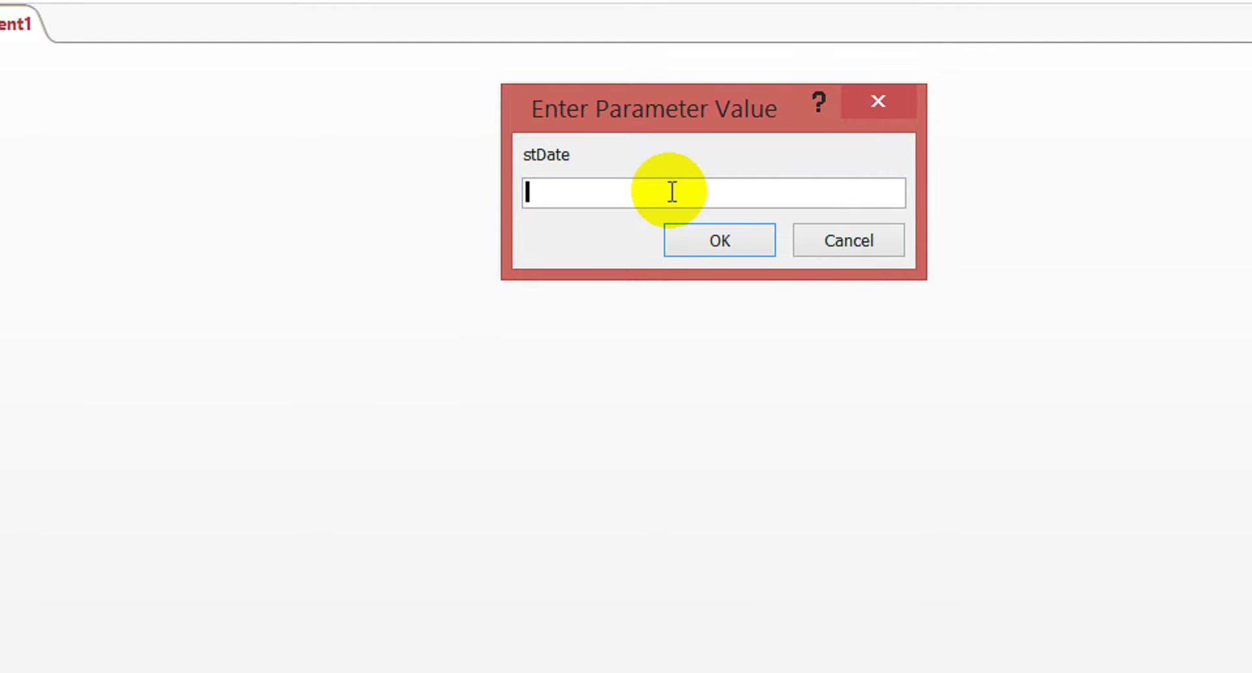
{"action": "type", "text": "1-1"}
{"action": "key", "text": "Return"}
{"action": "type", "text": "301"}
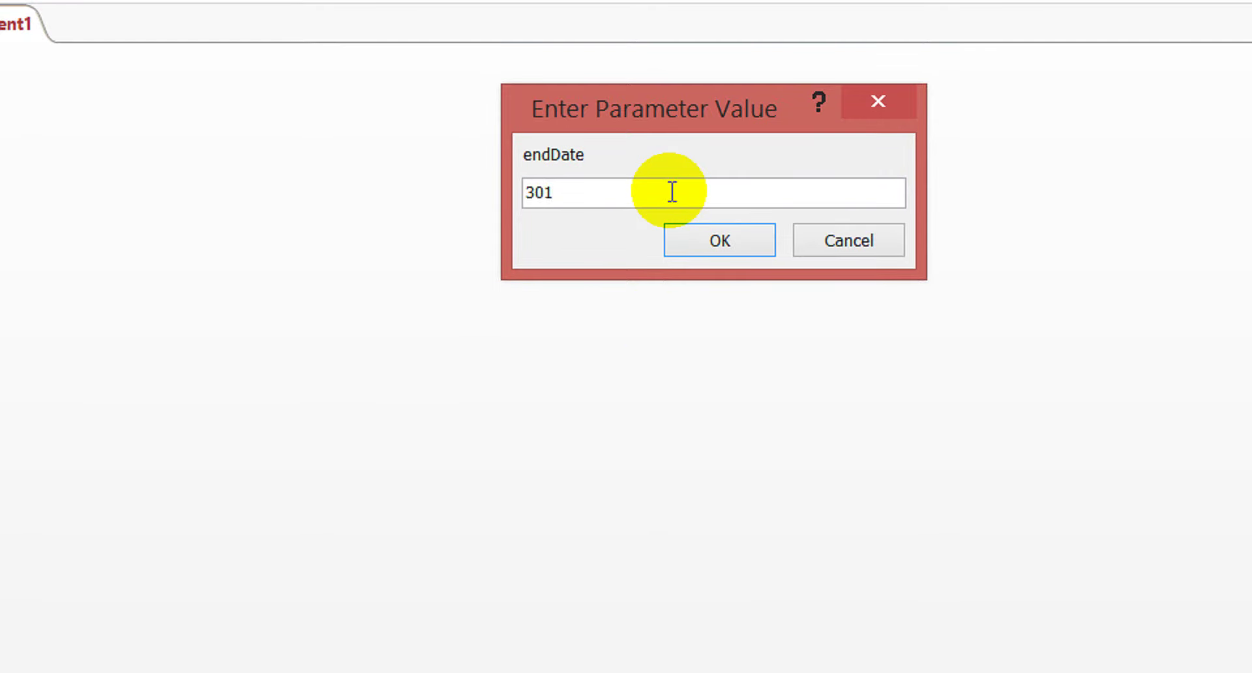
{"action": "type", "text": "-"}
{"action": "key", "text": "Right"}
{"action": "type", "text": "8"}
{"action": "key", "text": "Return"}
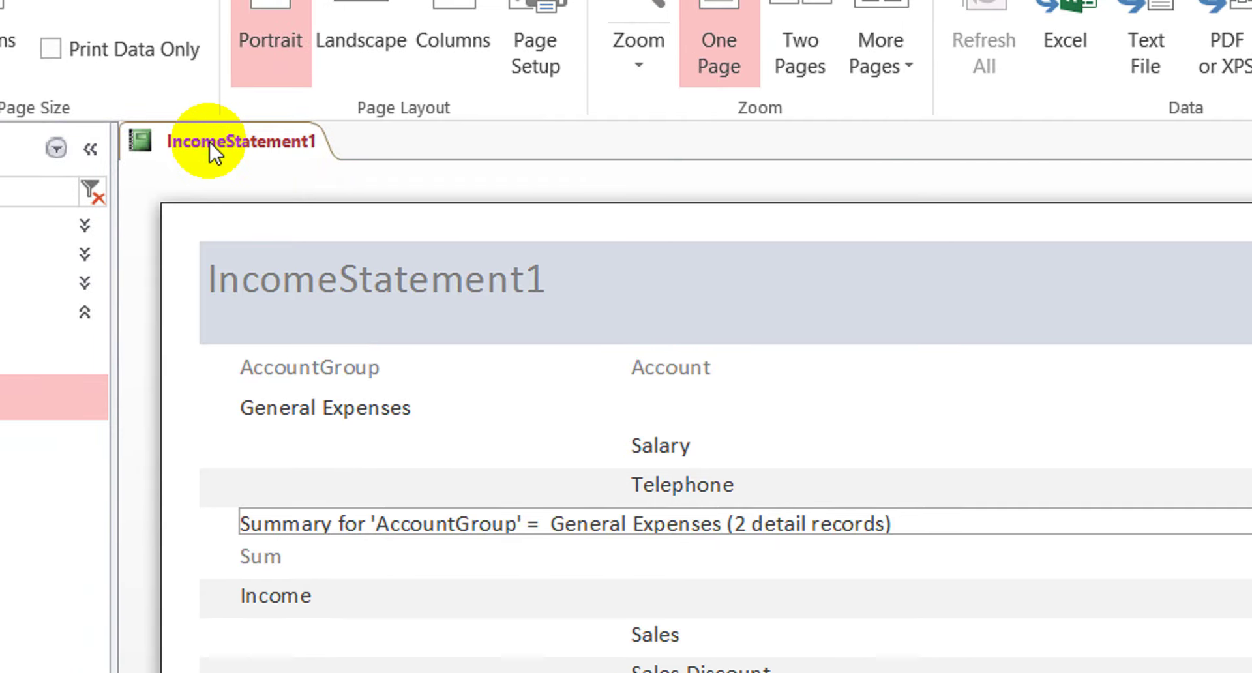
Close the IncomeStatement1 report preview and open IncomeStatementQuery in Design View
{"action": "right_click", "coordinate": [209, 142]}
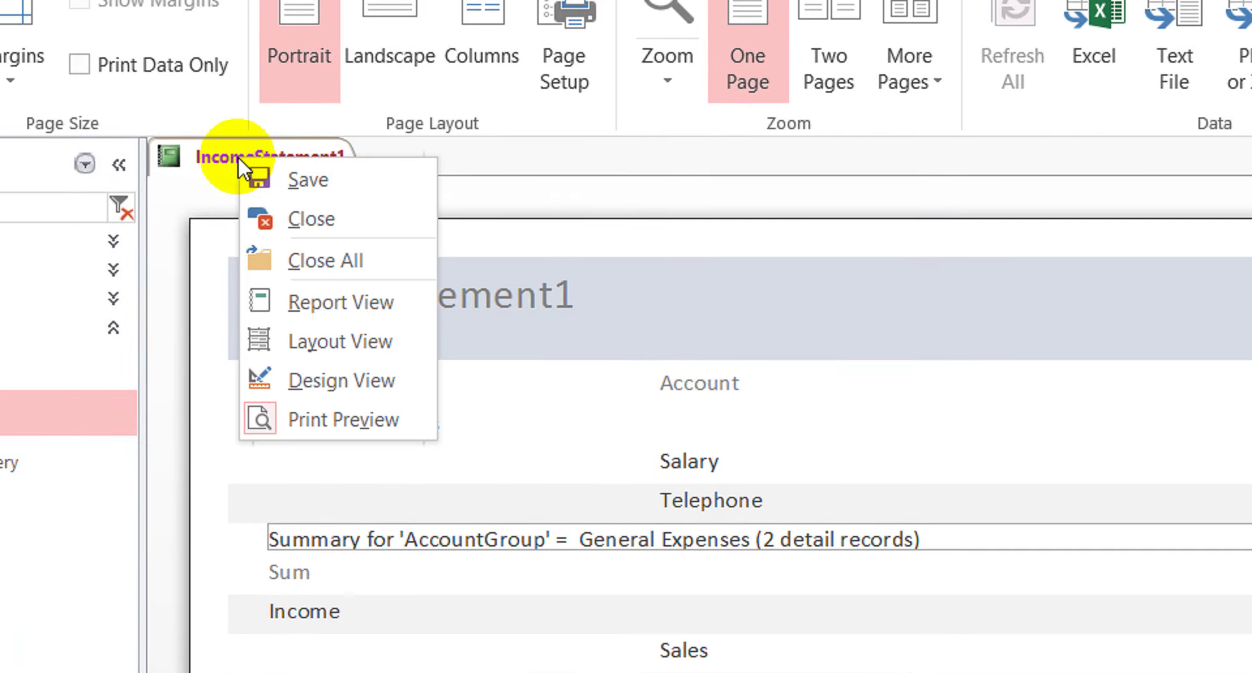
{"action": "left_click", "coordinate": [308, 208]}
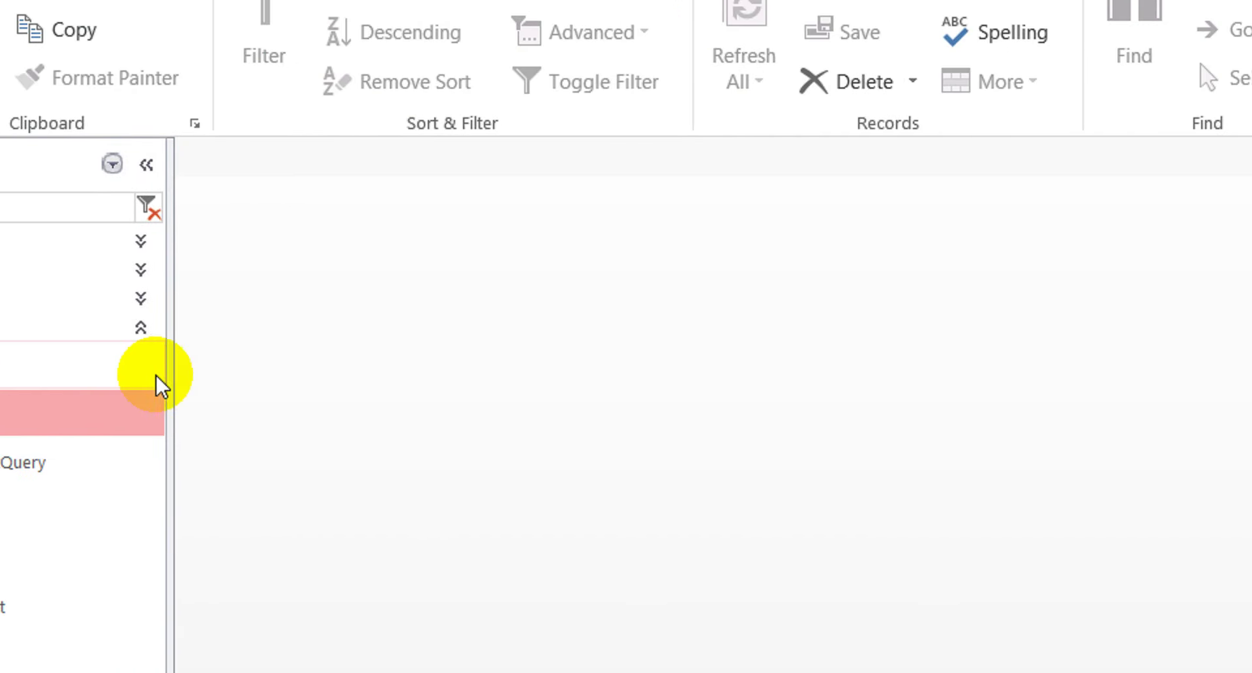
{"action": "left_click", "coordinate": [108, 506]}
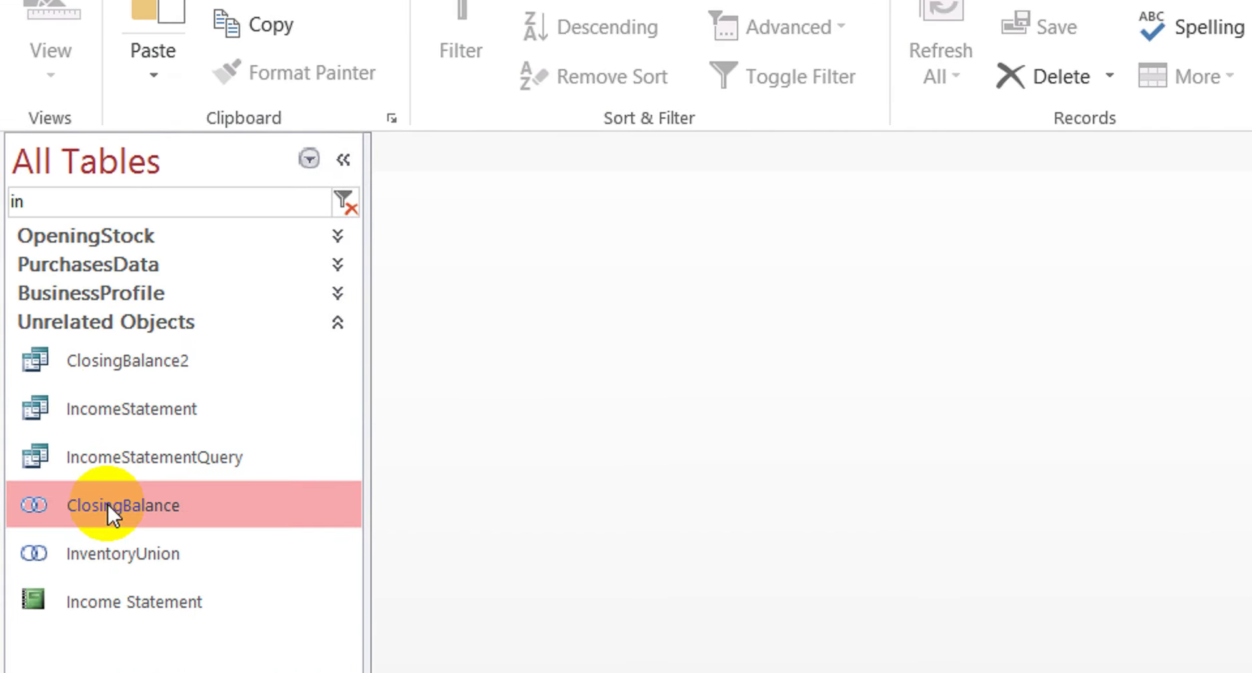
{"action": "left_click", "coordinate": [166, 417]}
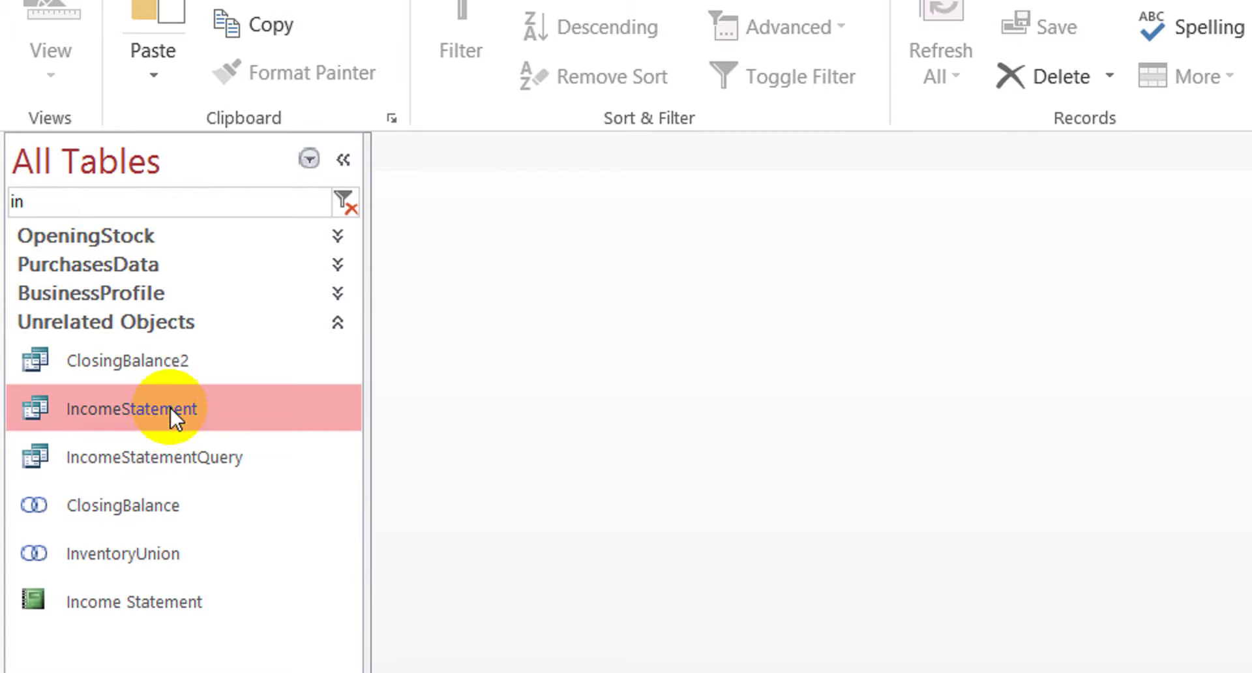
{"action": "left_click", "coordinate": [138, 359]}
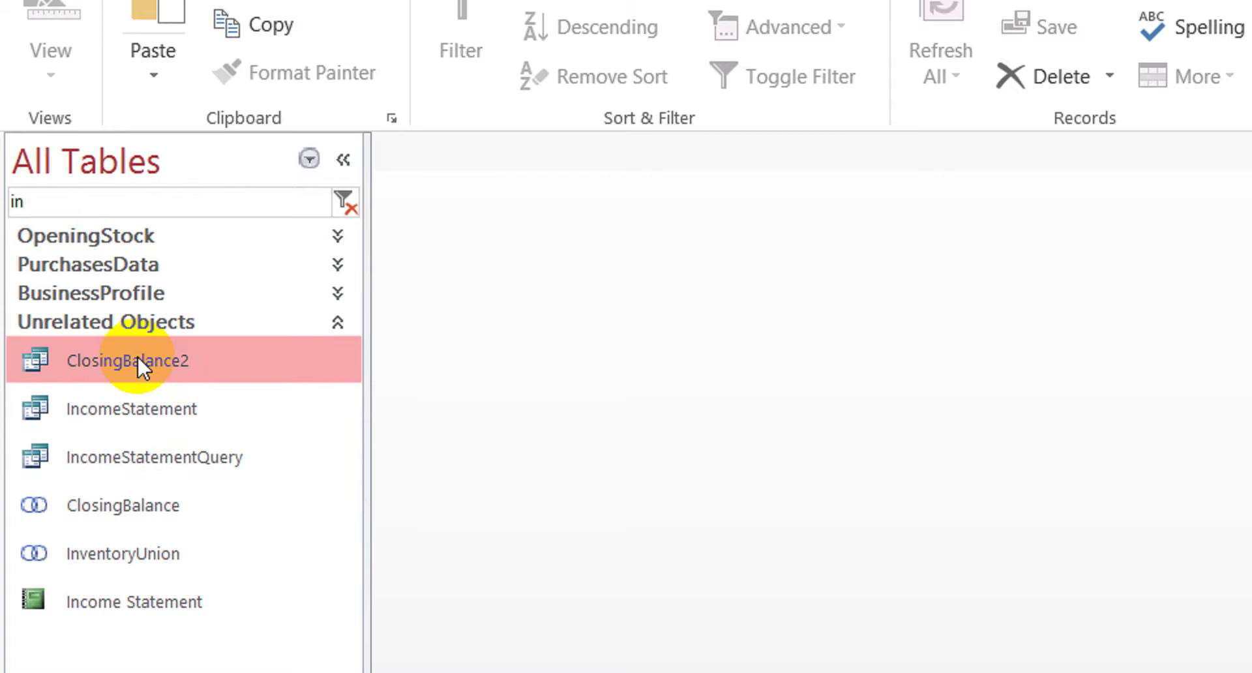
{"action": "right_click", "coordinate": [139, 456]}
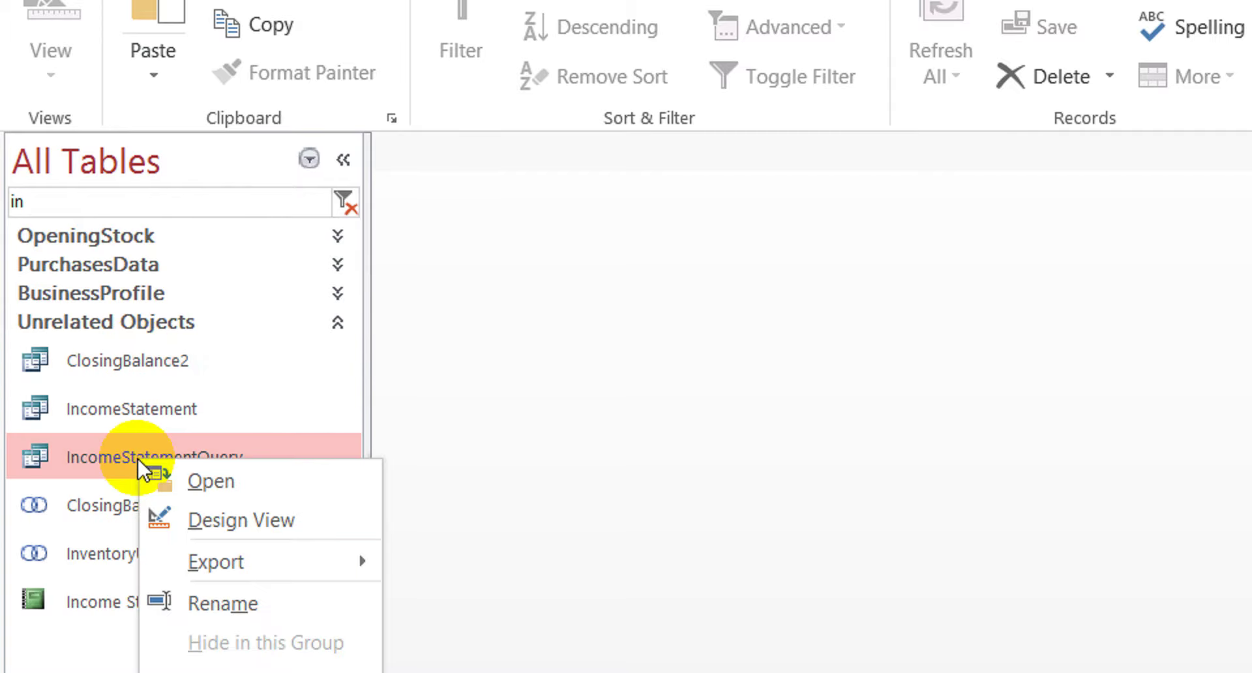
{"action": "left_click", "coordinate": [245, 519]}
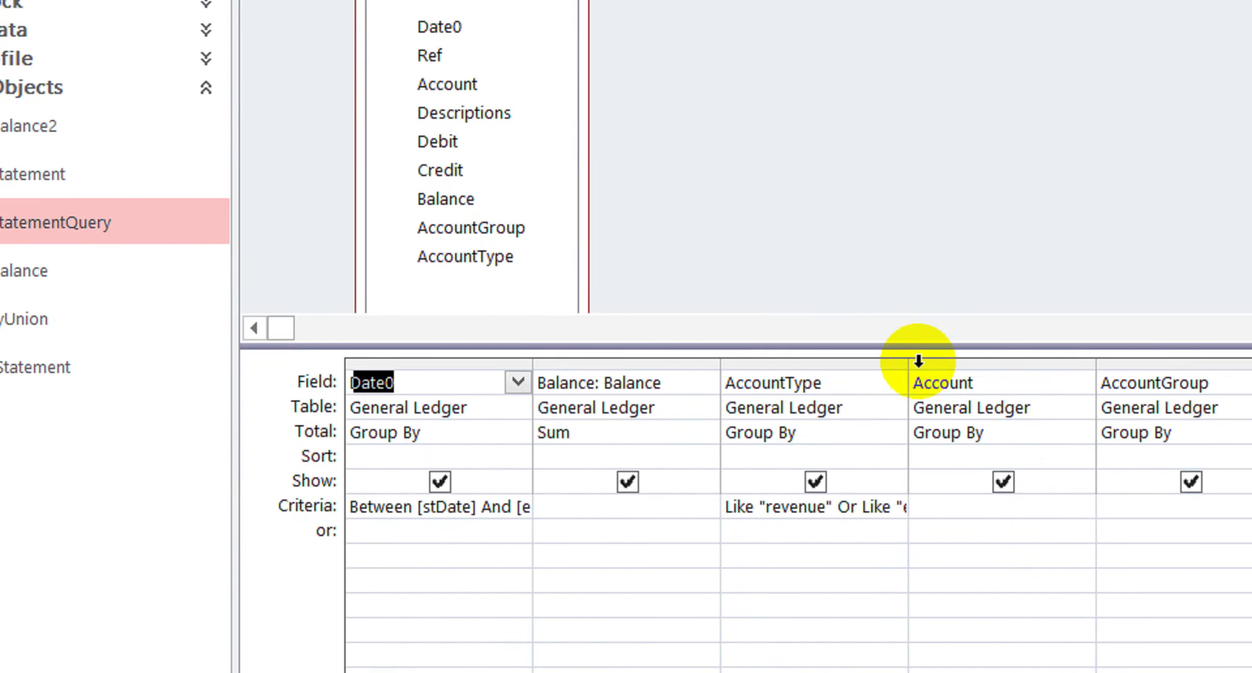
Widen the AccountType column and extend its criteria with Or Like "cogs"
{"action": "left_click_drag", "start_coordinate": [909, 357], "coordinate": [1193, 362]}
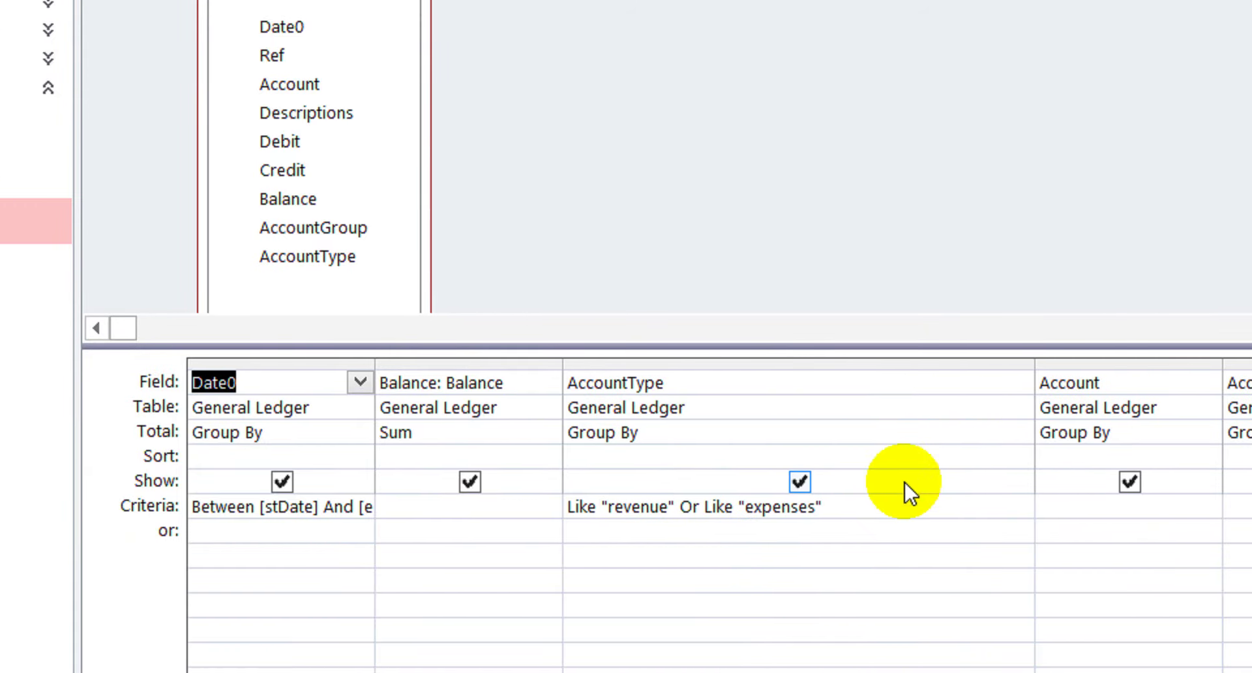
{"action": "left_click", "coordinate": [871, 515]}
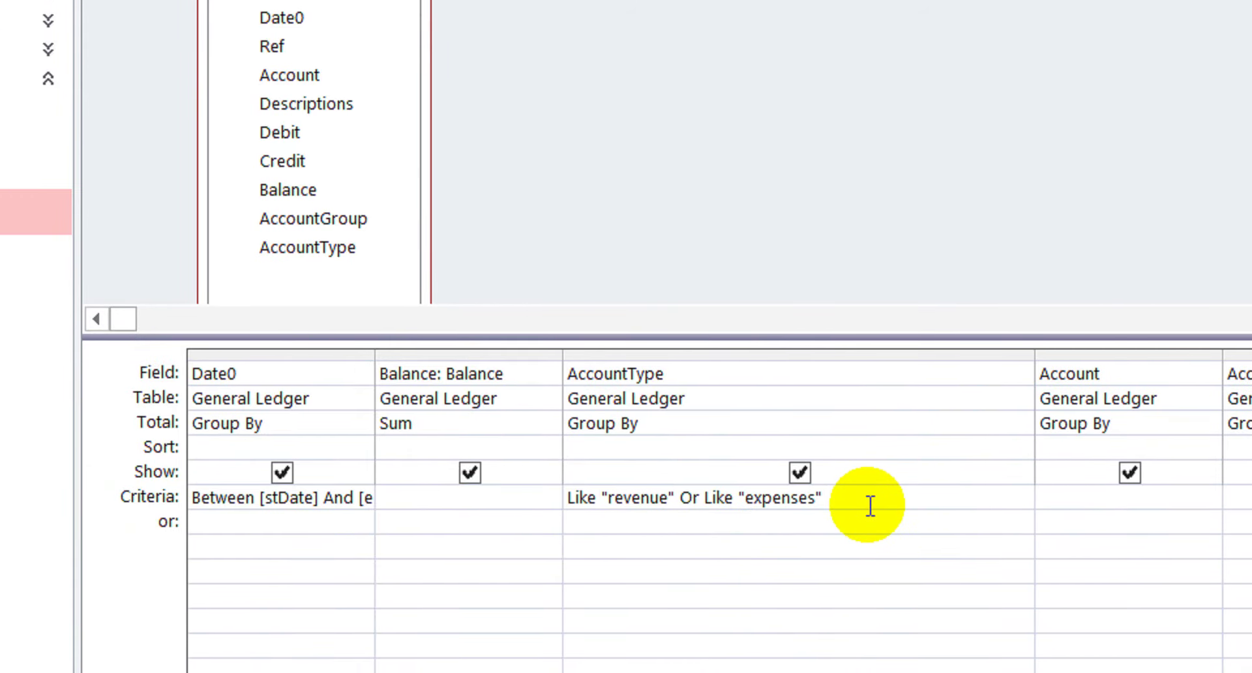
{"action": "type", "text": "or like cogs"}
{"action": "key", "text": "Down"}
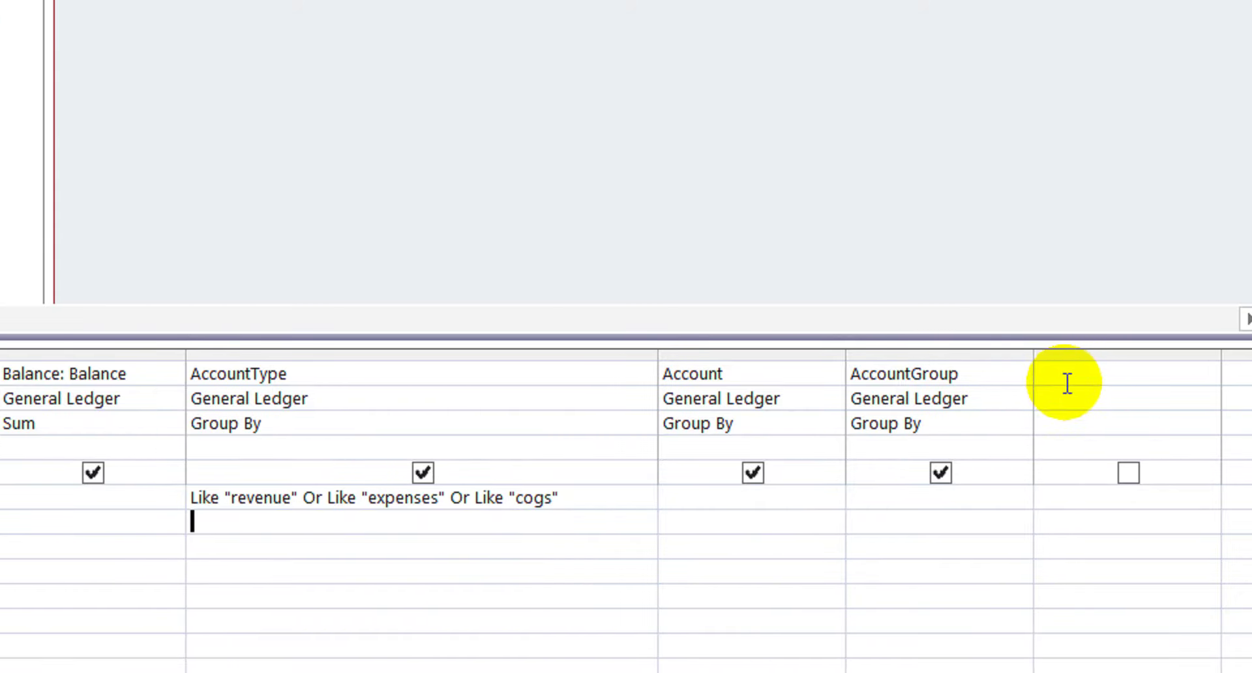
Narrow the AccountType column slightly and start a calculated field mySort:iif([]) in the first empty column
{"action": "left_click", "coordinate": [1020, 380]}
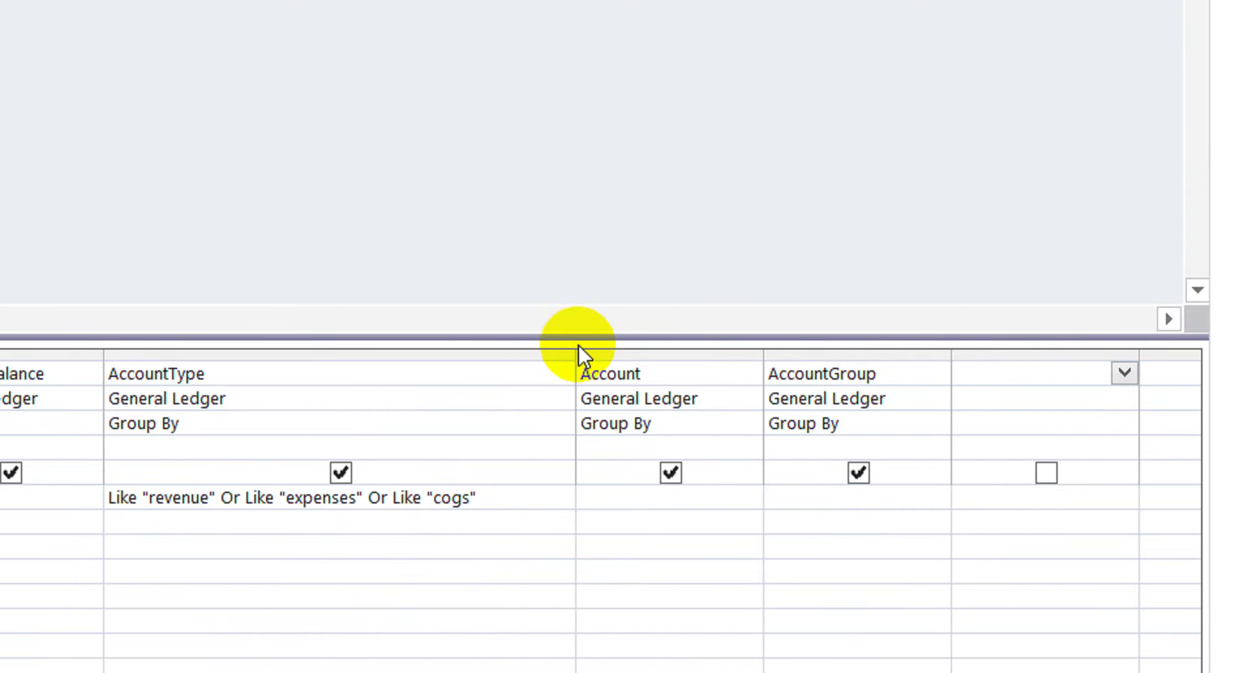
{"action": "left_click_drag", "start_coordinate": [578, 347], "coordinate": [509, 352]}
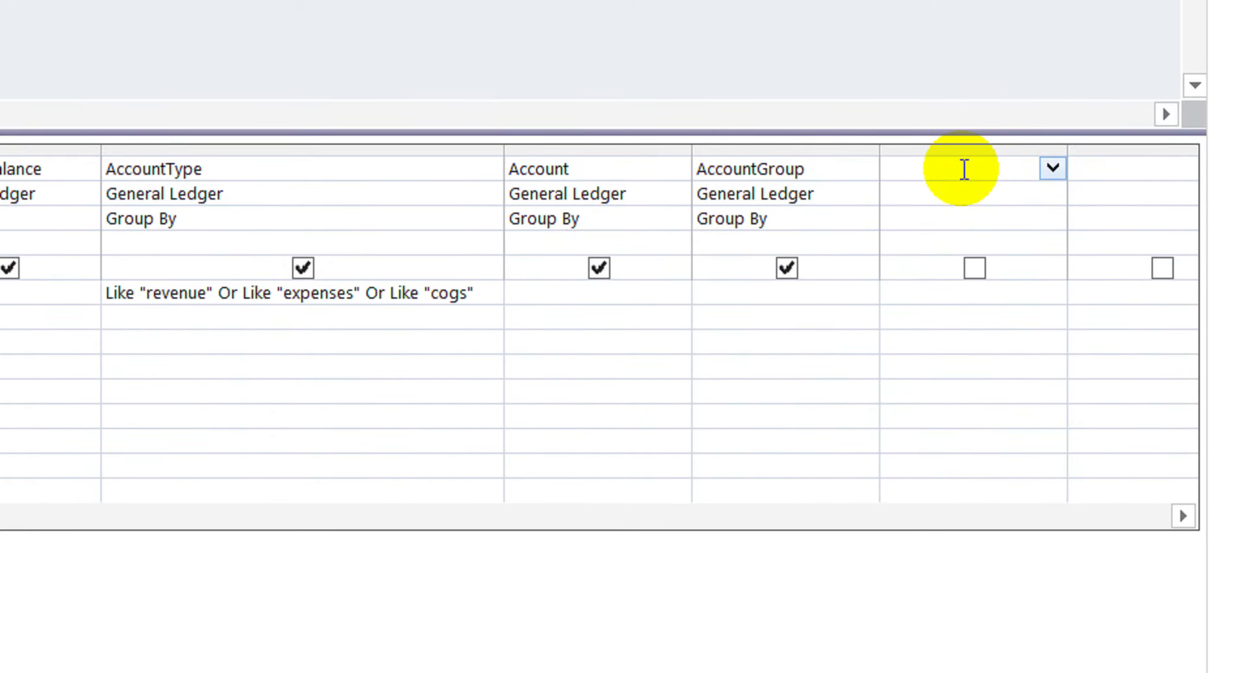
{"action": "type", "text": "mY"}
{"action": "key", "text": "shift+Left"}
{"action": "key", "text": "shift+Left"}
{"action": "type", "text": "mySort:iif()"}
{"action": "key", "text": "BackSpace"}
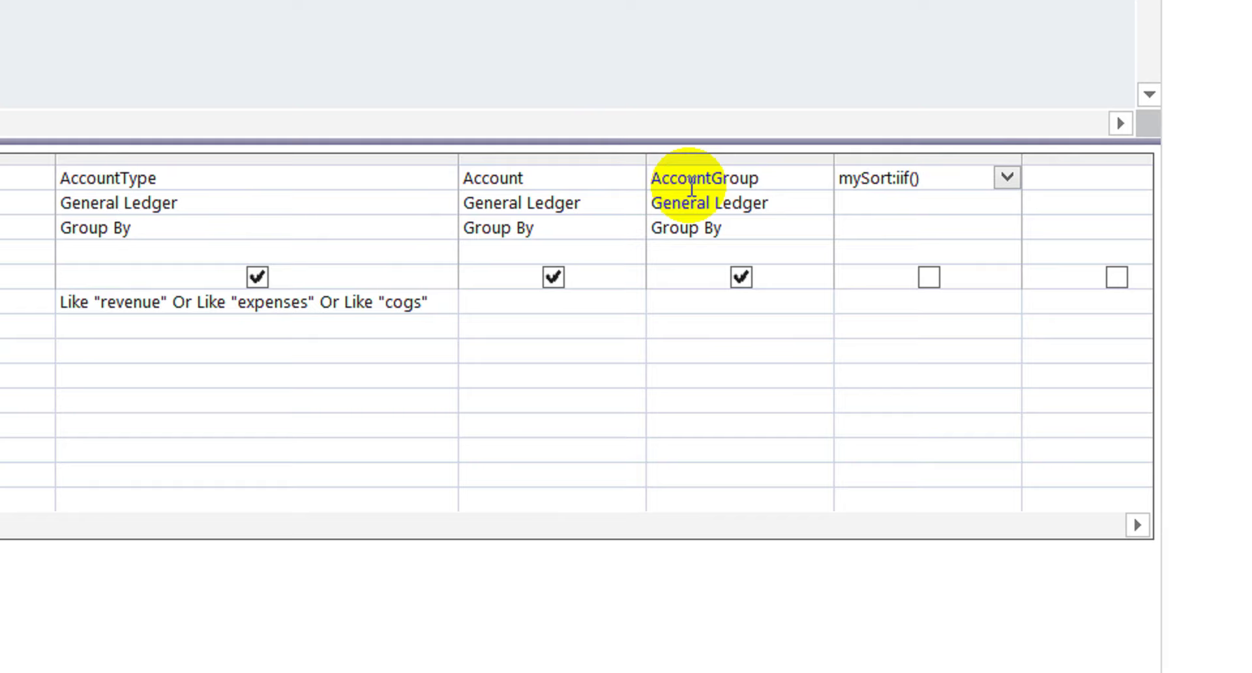
{"action": "type", "text": "[]"}
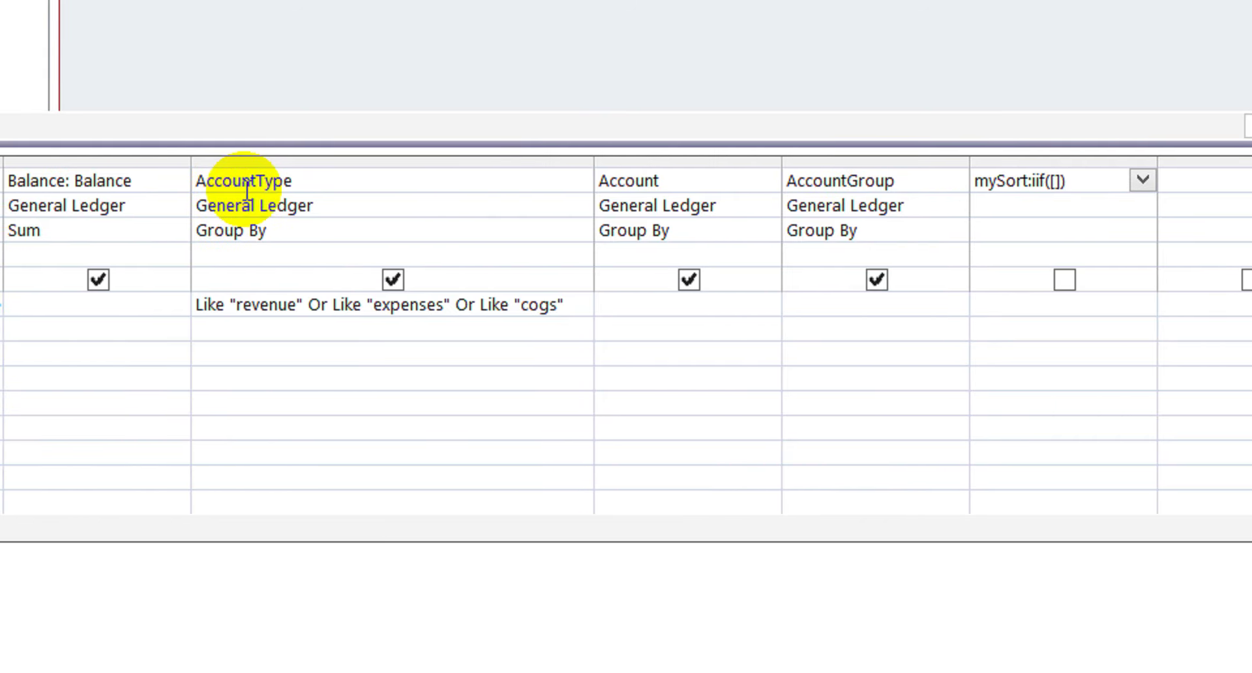
{"action": "left_click", "coordinate": [265, 182]}
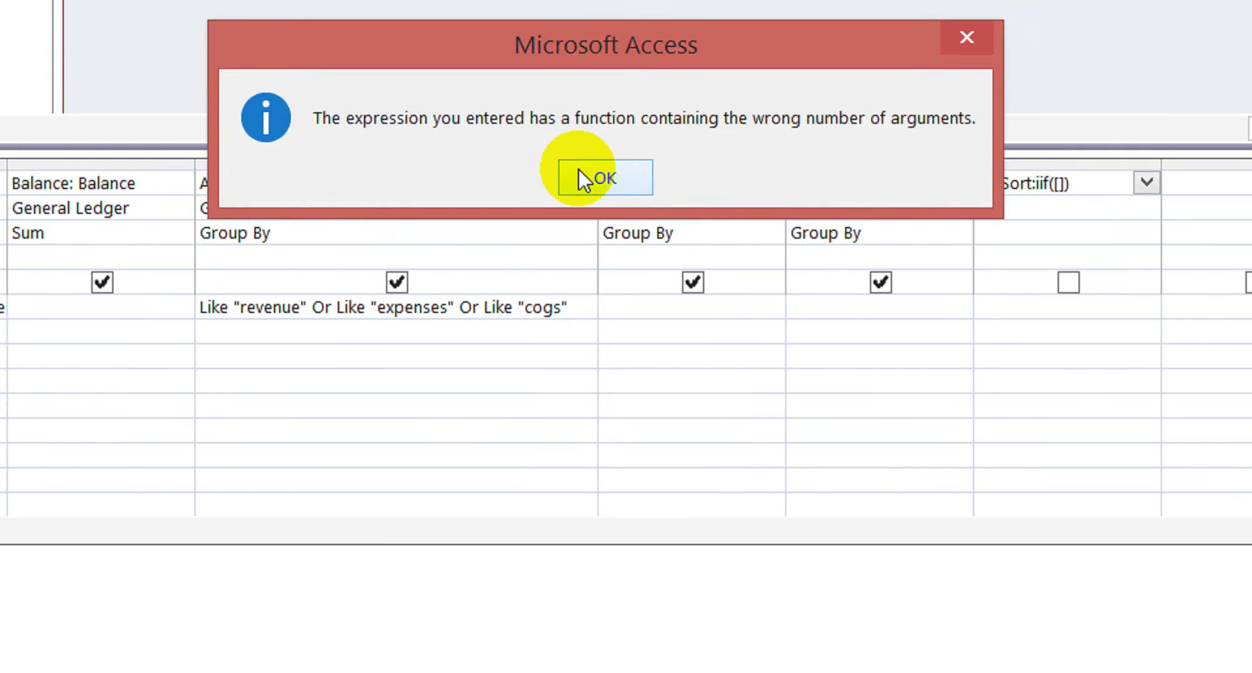
{"action": "left_click", "coordinate": [578, 170]}
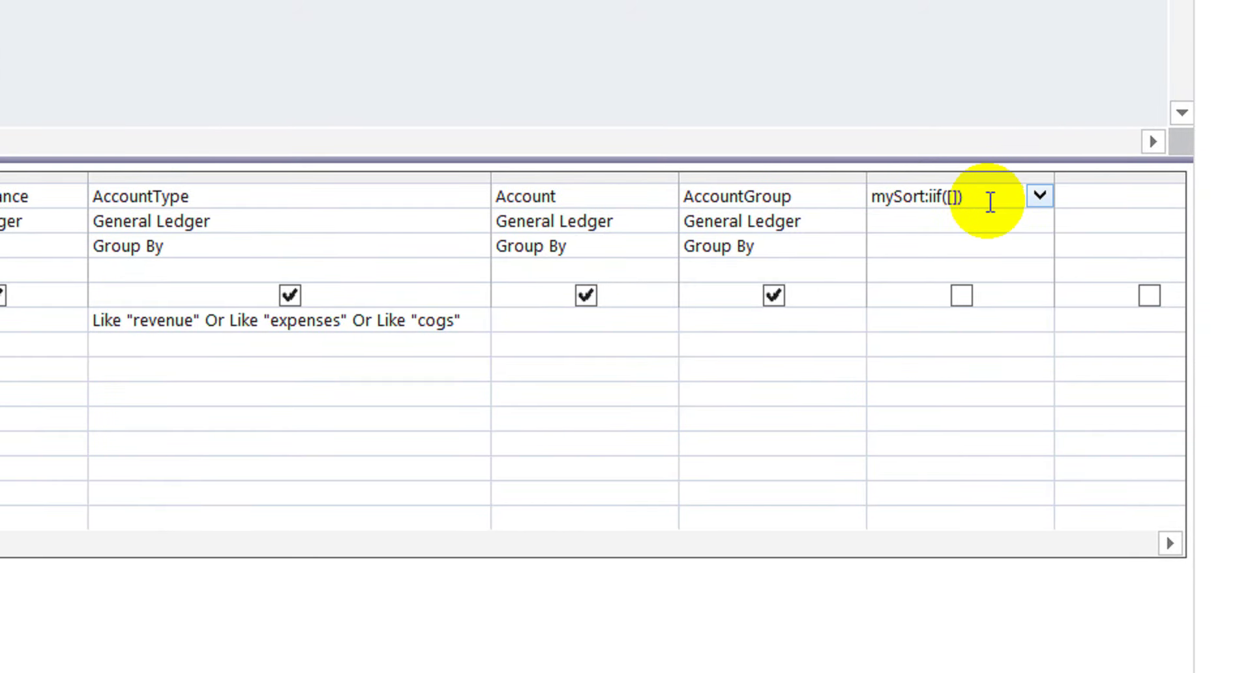
Open the mySort expression in the Zoom editor and set its font size to 26
{"action": "right_click", "coordinate": [988, 198]}
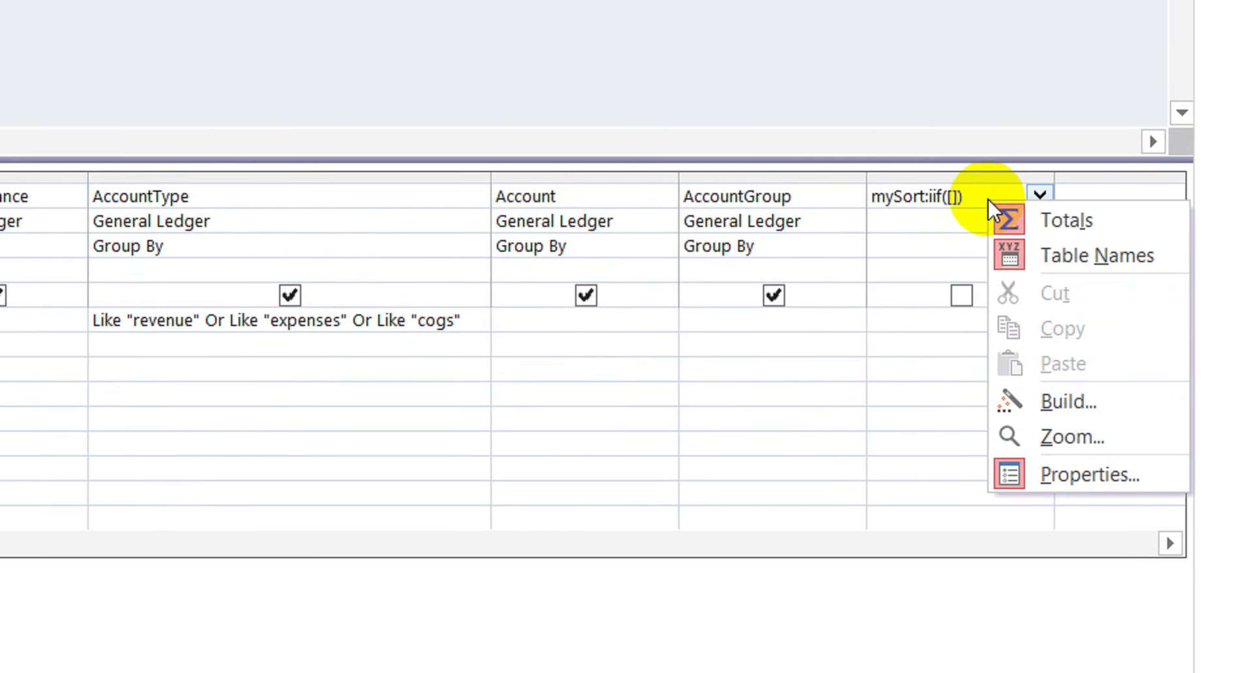
{"action": "left_click", "coordinate": [1007, 433]}
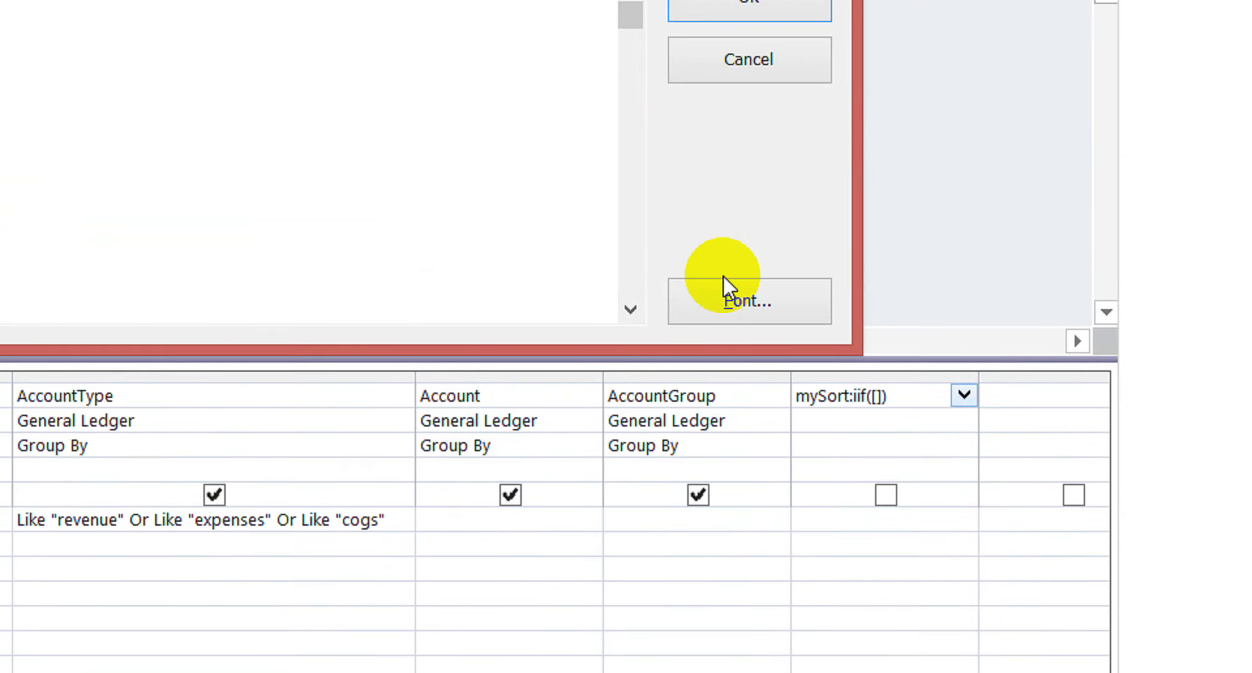
{"action": "left_click", "coordinate": [727, 290]}
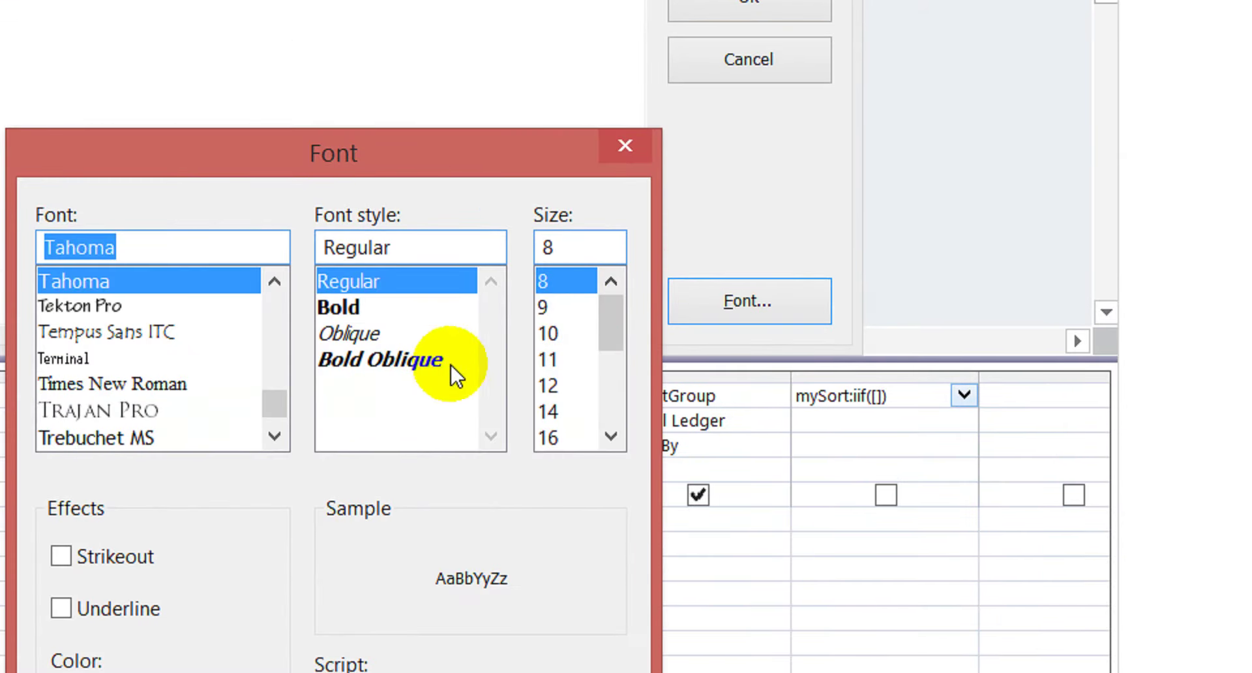
{"action": "left_click", "coordinate": [547, 430]}
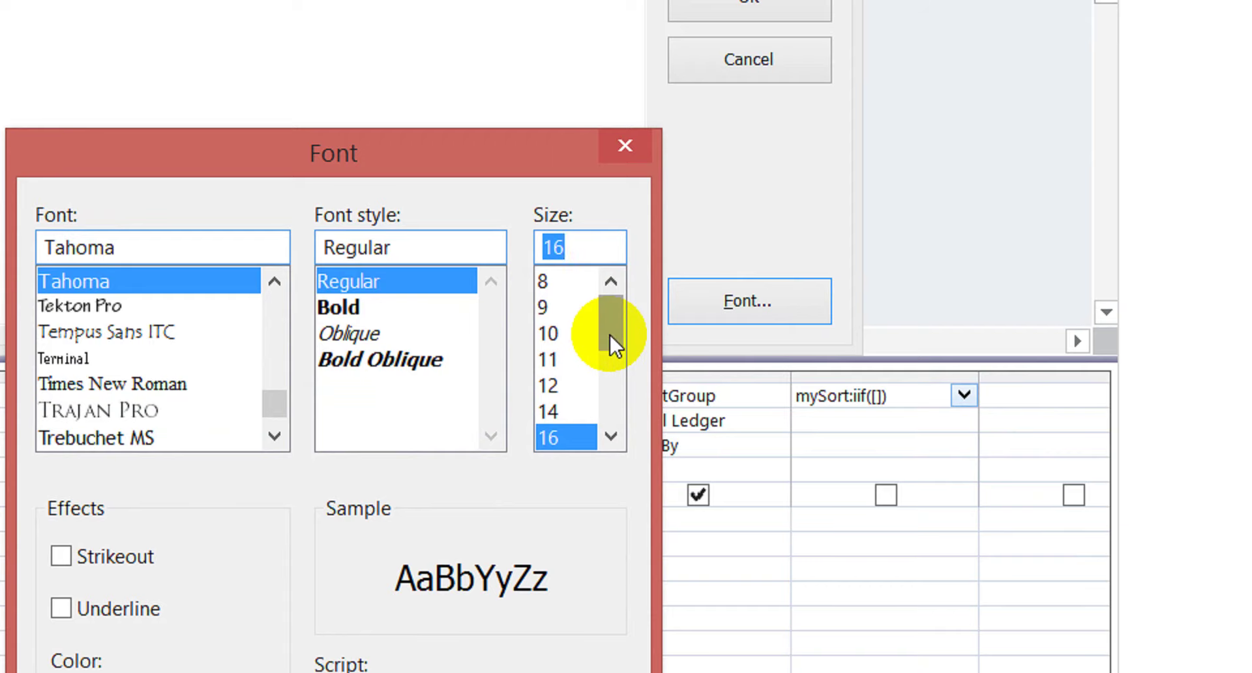
{"action": "left_click_drag", "start_coordinate": [609, 334], "coordinate": [613, 393]}
{"action": "left_click", "coordinate": [553, 386]}
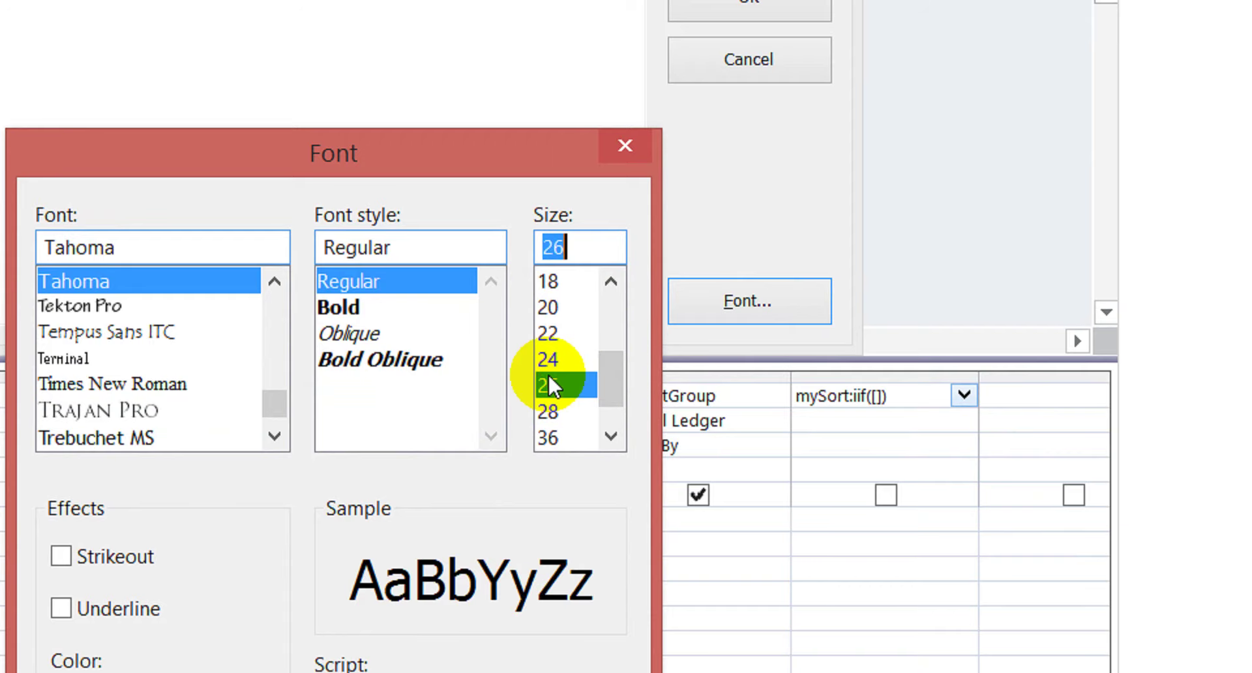
{"action": "left_click", "coordinate": [441, 613]}
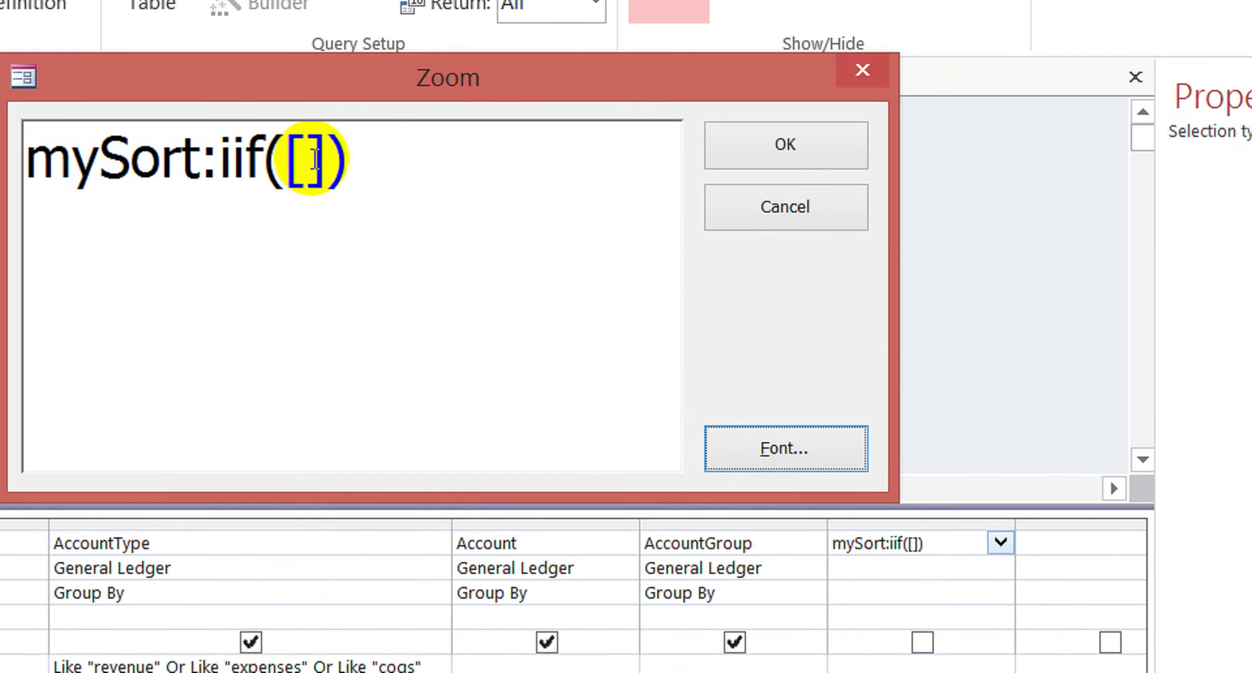
Fill in the mySort expression as iif([accounttype]="revenue",1,) with the false argument left empty
{"action": "left_click", "coordinate": [305, 109]}
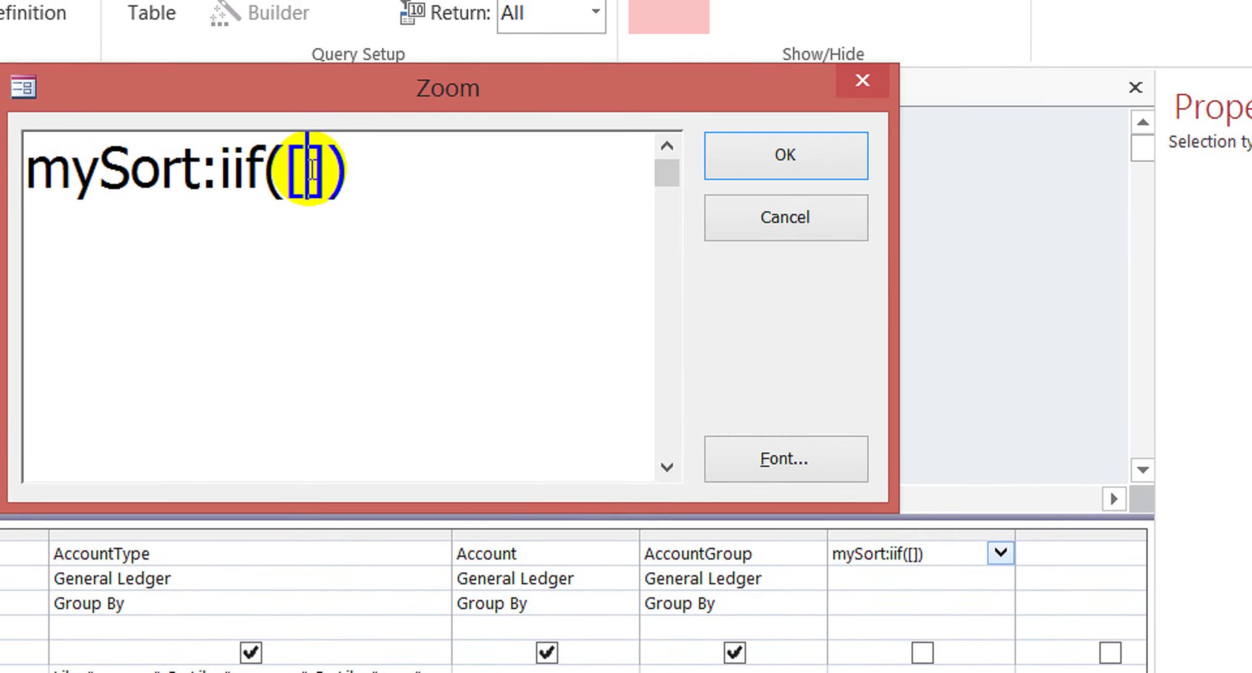
{"action": "type", "text": "account"}
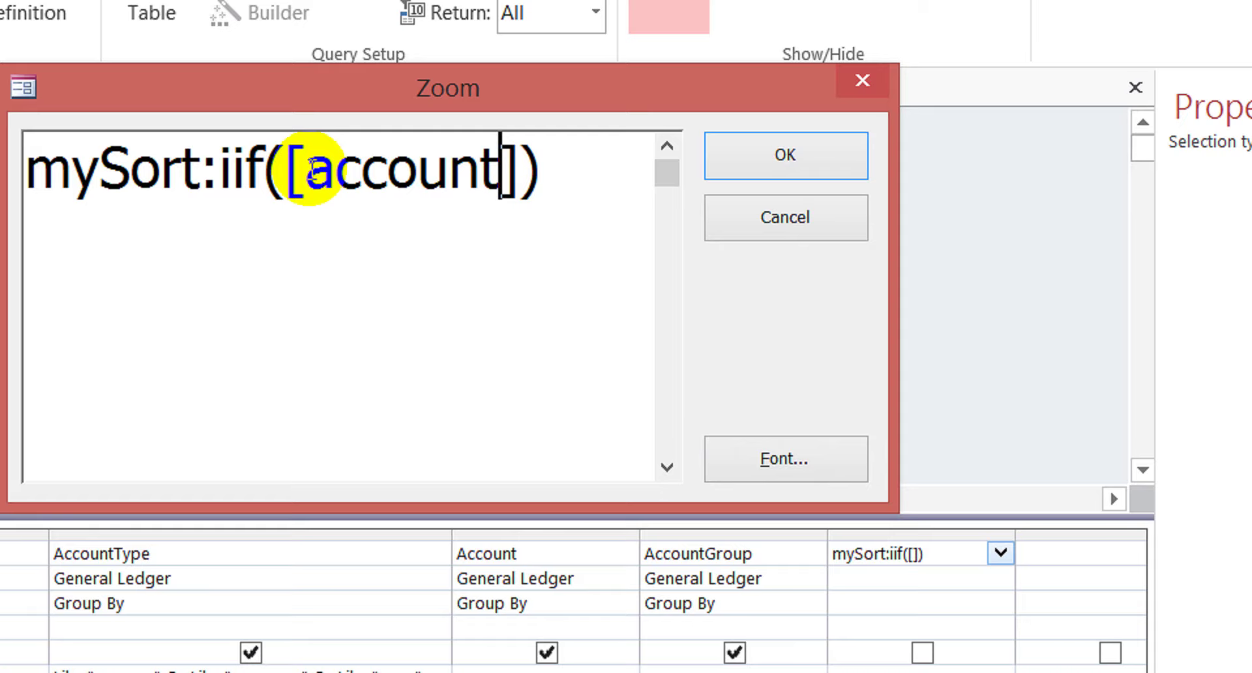
{"action": "type", "text": "type"}
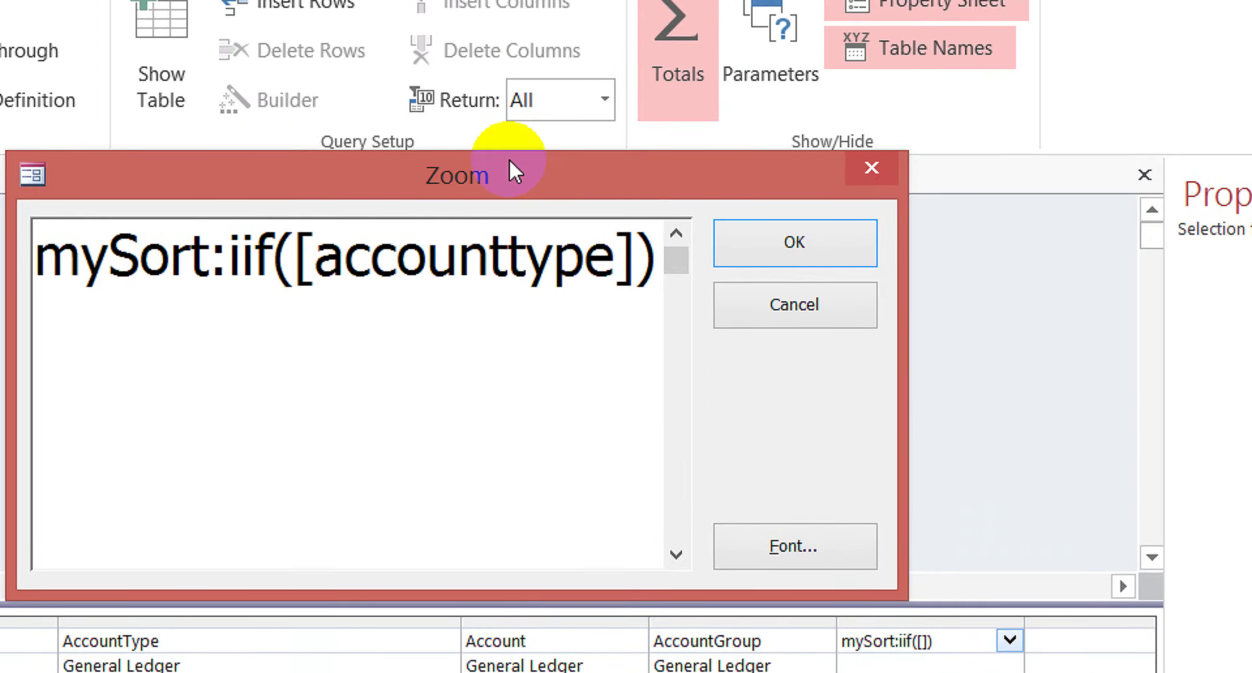
{"action": "left_click_drag", "start_coordinate": [509, 173], "coordinate": [408, 196]}
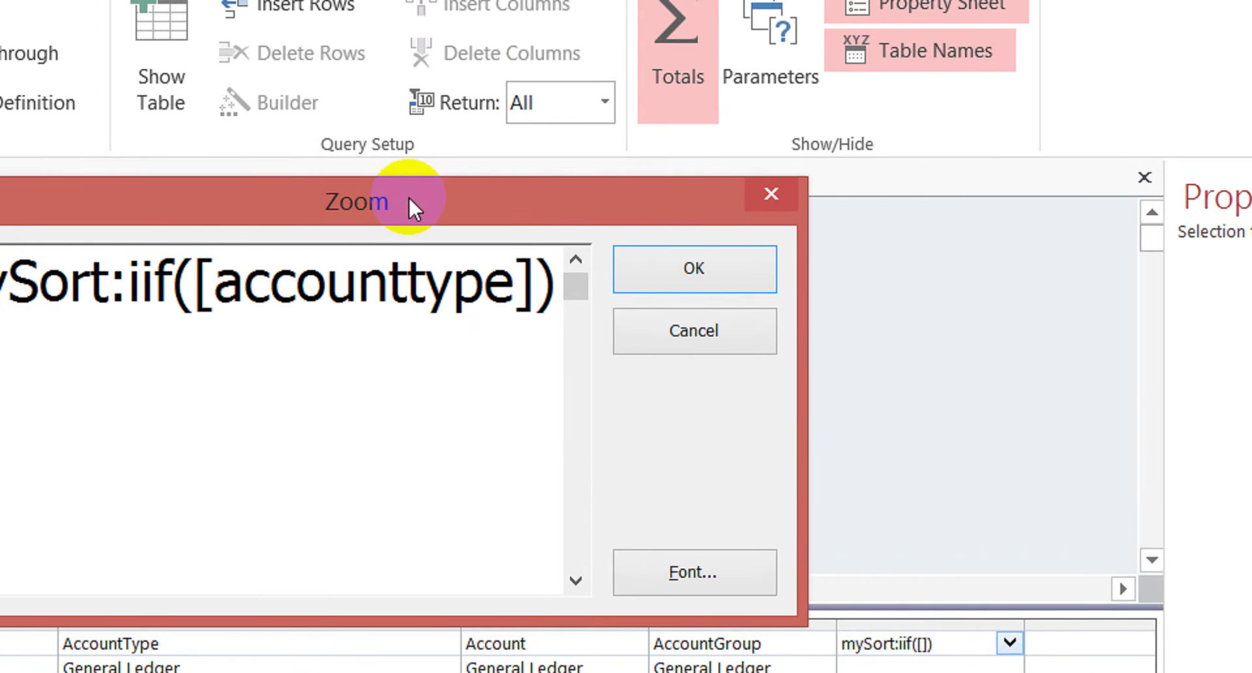
{"action": "key", "text": "Delete"}
{"action": "type", "text": "=\""}
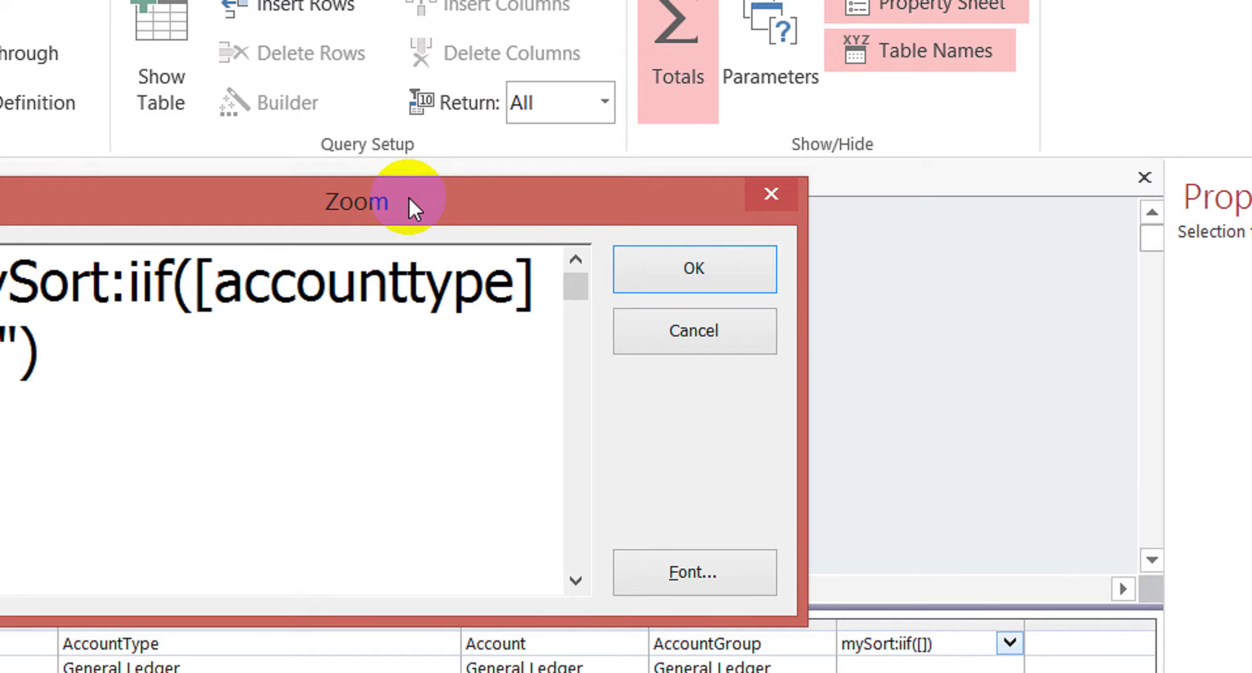
{"action": "type", "text": "revenue"}
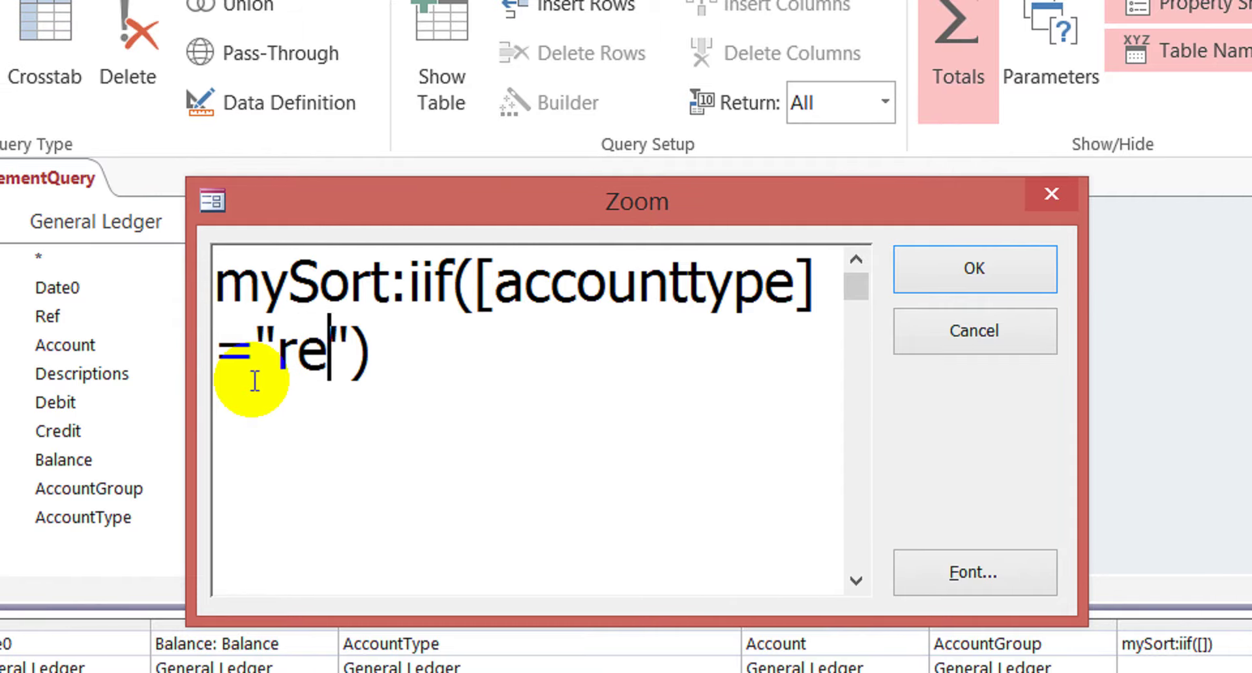
{"action": "key", "text": "Right"}
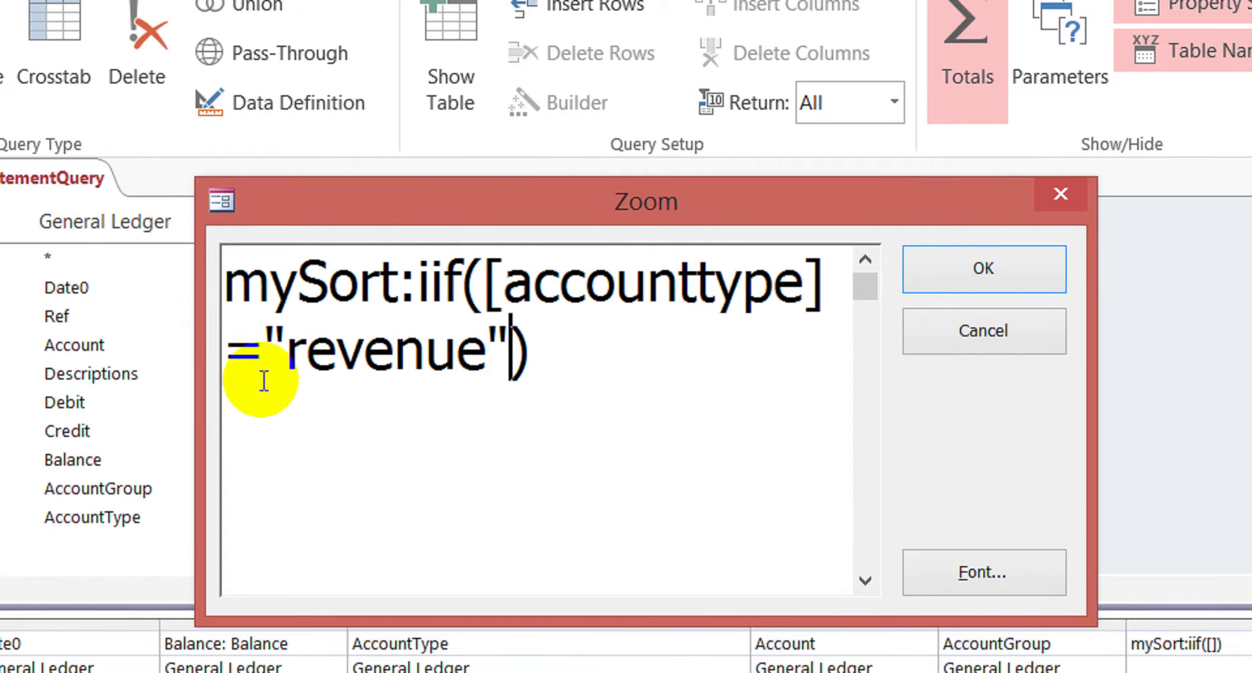
{"action": "type", "text": ",1"}
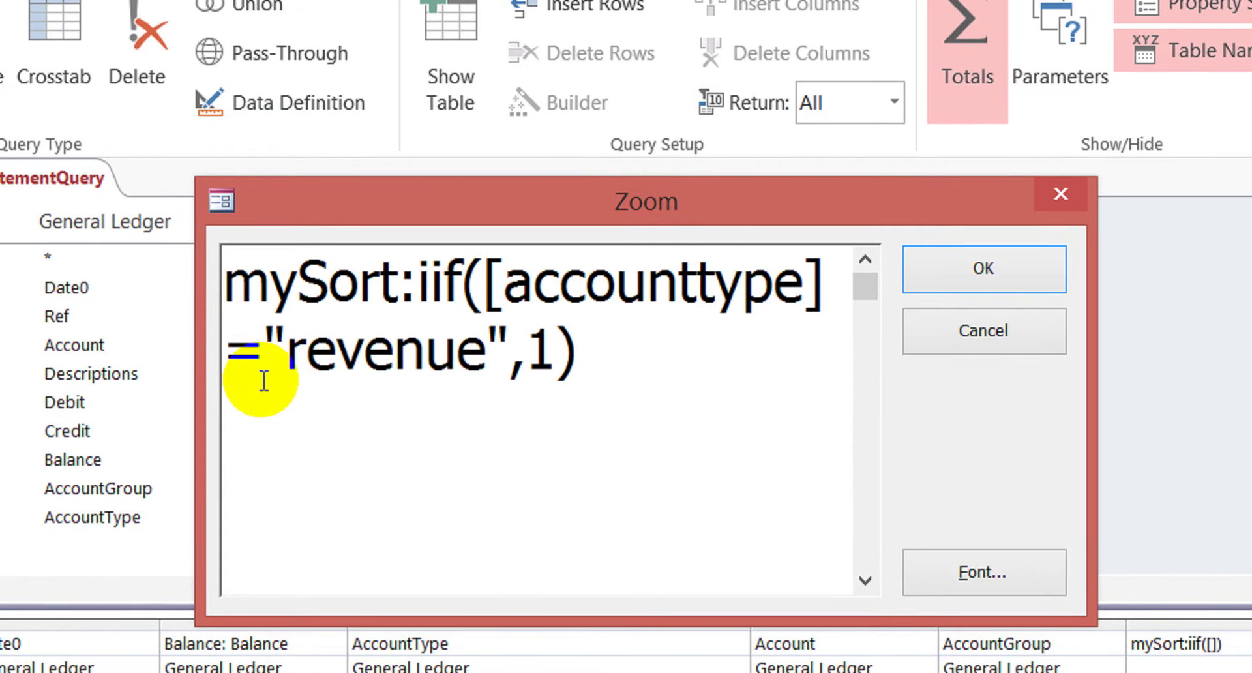
{"action": "type", "text": ","}
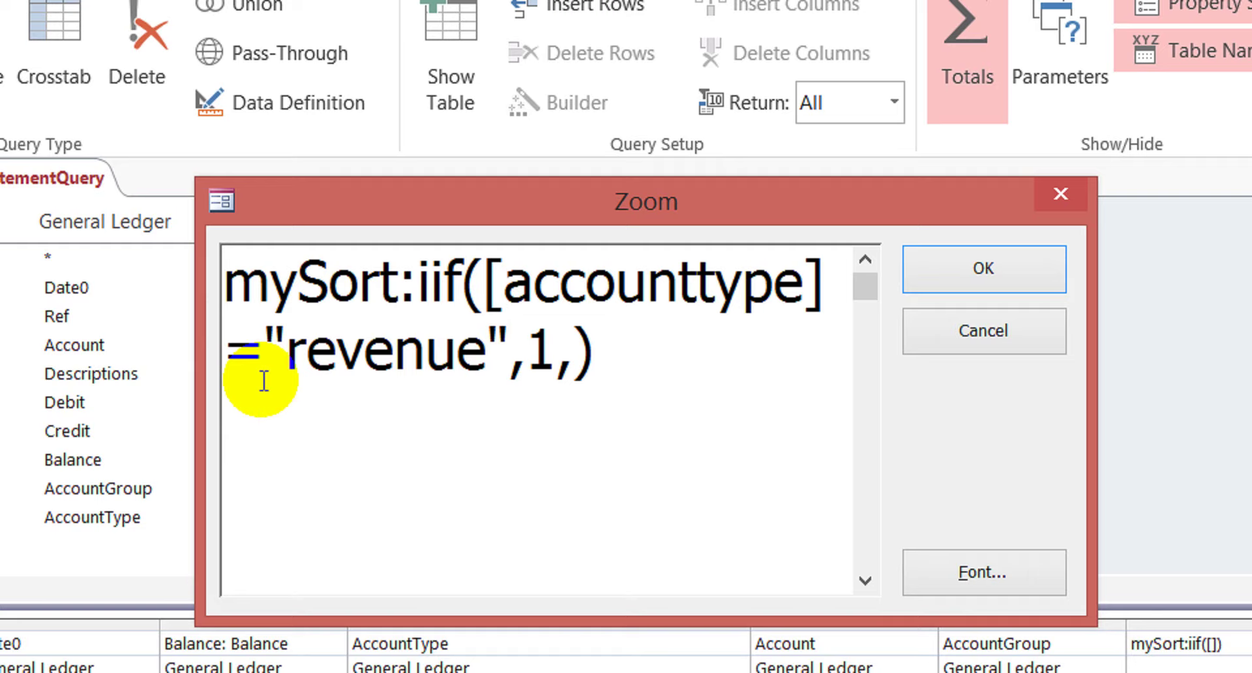
Copy iif([accounttype]="revenue",1 and paste it as the false argument of the mySort expression
{"action": "key", "text": "Left"}
{"action": "key", "text": "Left"}
{"action": "key", "text": "Left"}
{"action": "key", "text": "Left"}
{"action": "key", "text": "Left"}
{"action": "key", "text": "Left"}
{"action": "key", "text": "Left"}
{"action": "key", "text": "Left"}
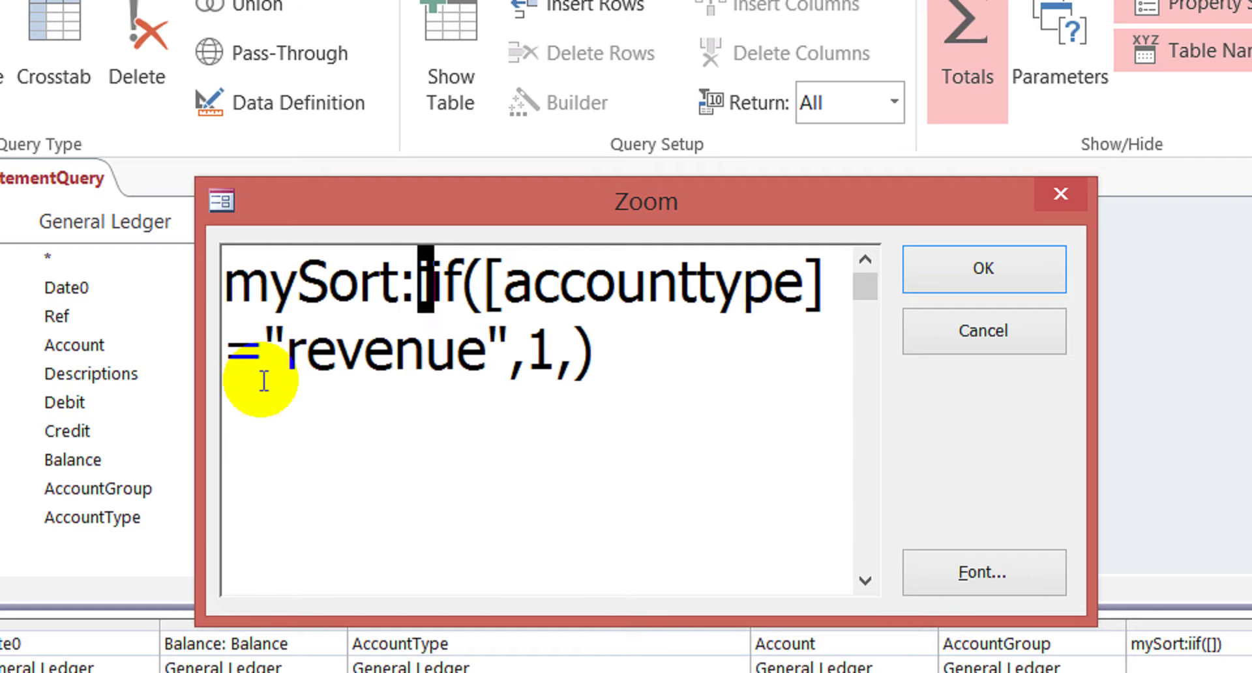
{"action": "key", "text": "shift+Down"}
{"action": "key", "text": "shift+Right"}
{"action": "key", "text": "shift+Right"}
{"action": "key", "text": "shift+Right"}
{"action": "key", "text": "shift+Right"}
{"action": "key", "text": "shift+Right"}
{"action": "key", "text": "ctrl+c"}
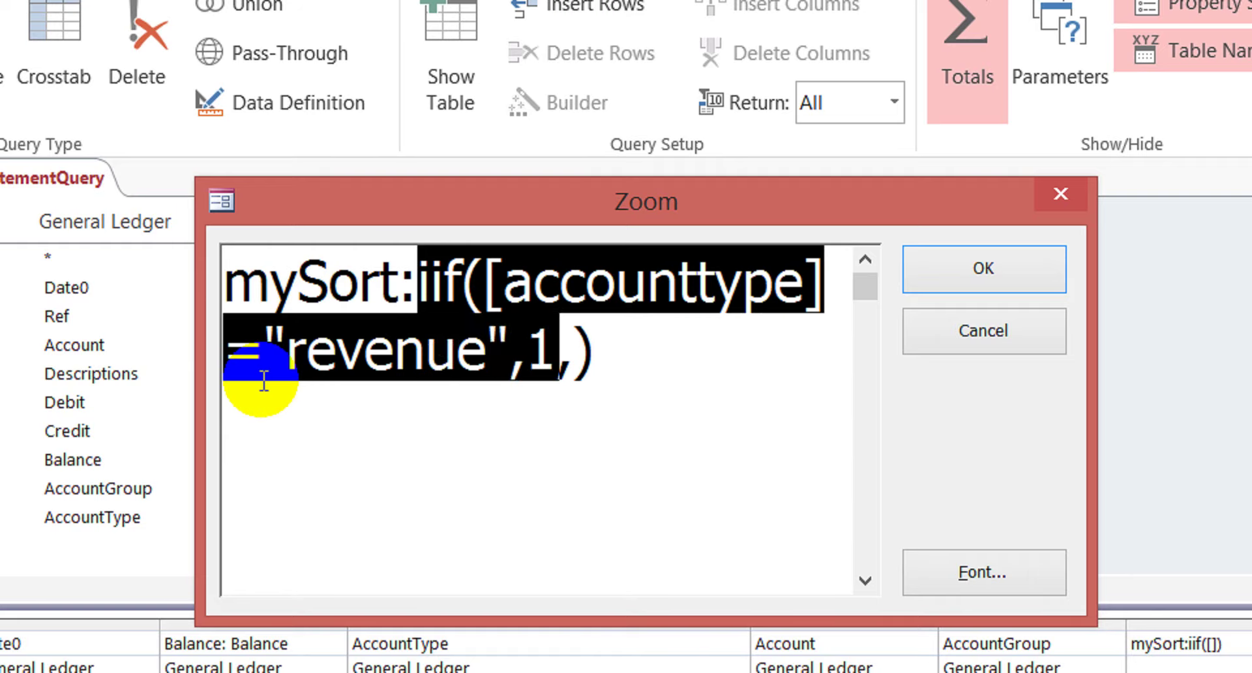
{"action": "key", "text": "End"}
{"action": "key", "text": "Left"}
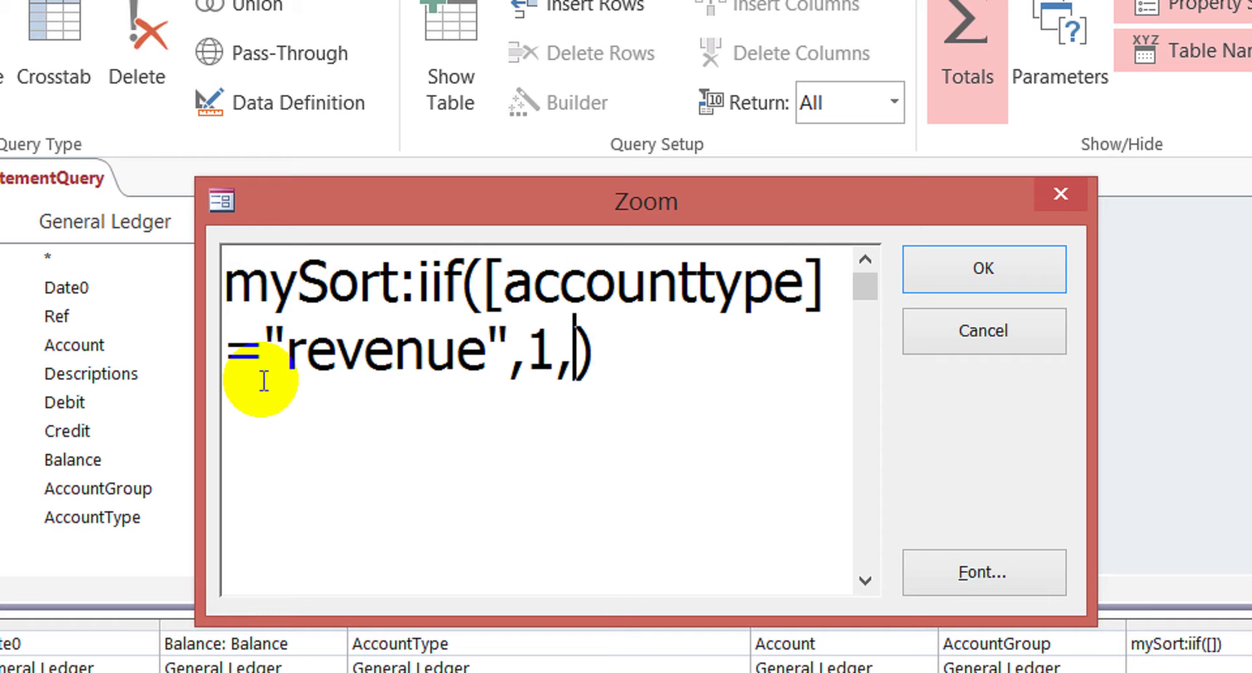
{"action": "key", "text": "ctrl+v"}
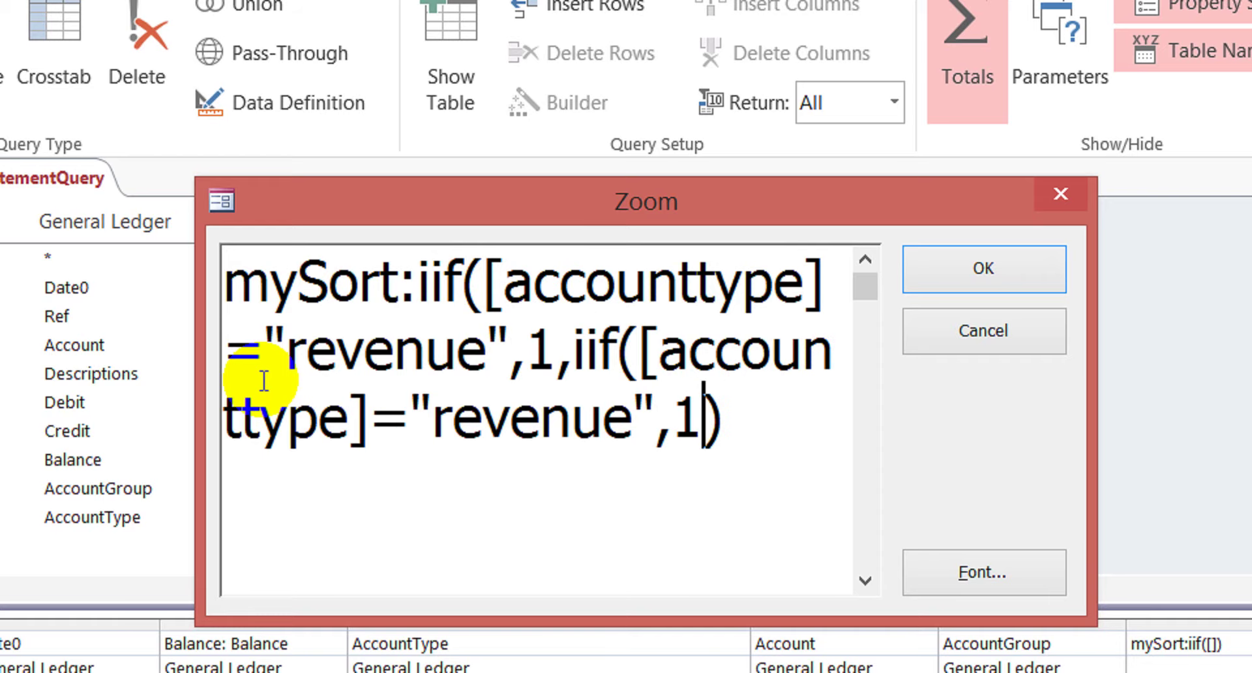
Change the compared account type in the nested iif of the mySort expression to "cogs"
{"action": "key", "text": "Left"}
{"action": "key", "text": "Left"}
{"action": "key", "text": "Left"}
{"action": "key", "text": "shift+Left"}
{"action": "key", "text": "shift+Left"}
{"action": "key", "text": "shift+Left"}
{"action": "key", "text": "shift+Left"}
{"action": "key", "text": "shift+Left"}
{"action": "key", "text": "shift+Left"}
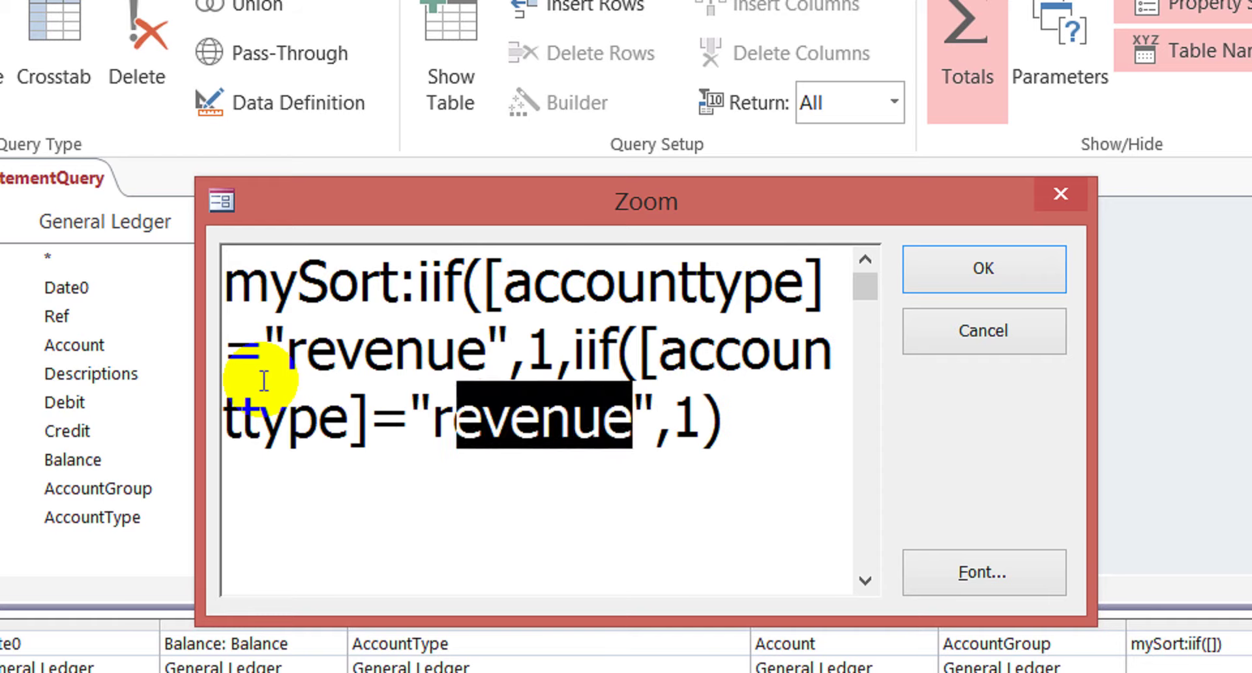
{"action": "key", "text": "shift+Left"}
{"action": "type", "text": "co"}
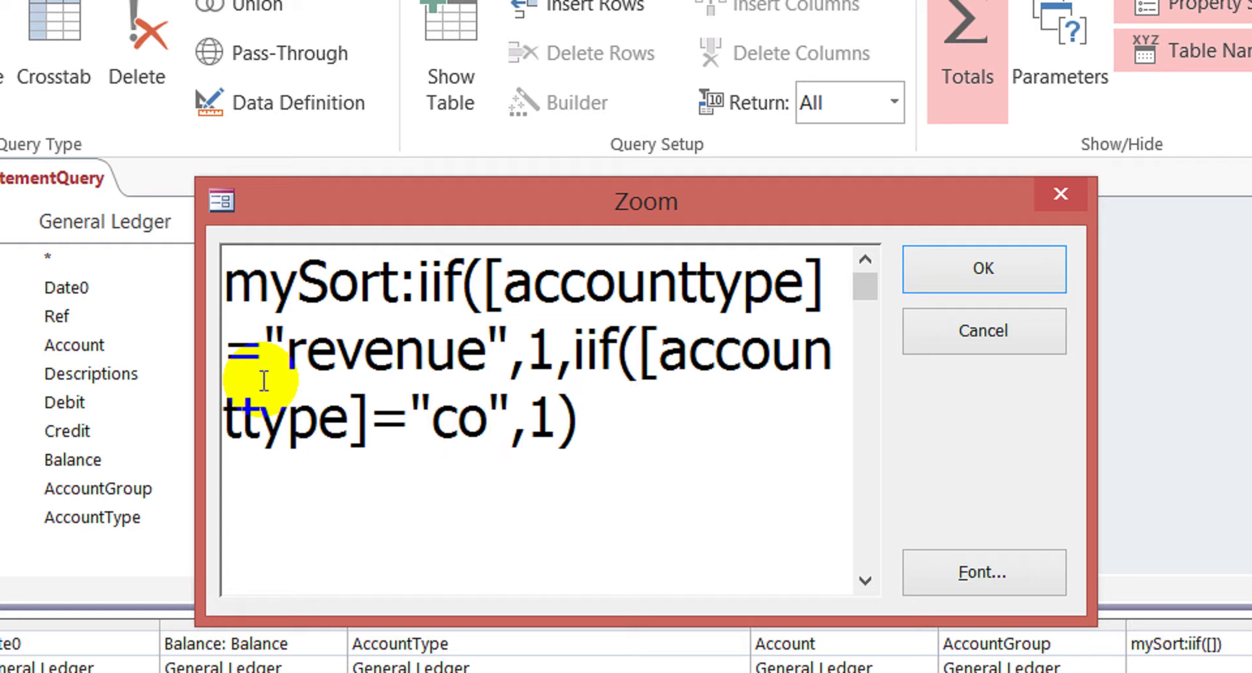
{"action": "type", "text": "gs"}
Set the nested iif's true value to 2 and false value to 3, close its parenthesis, and accept the mySort expression
{"action": "key", "text": "Right"}
{"action": "key", "text": "Right"}
{"action": "key", "text": "Right"}
{"action": "key", "text": "shift+Left"}
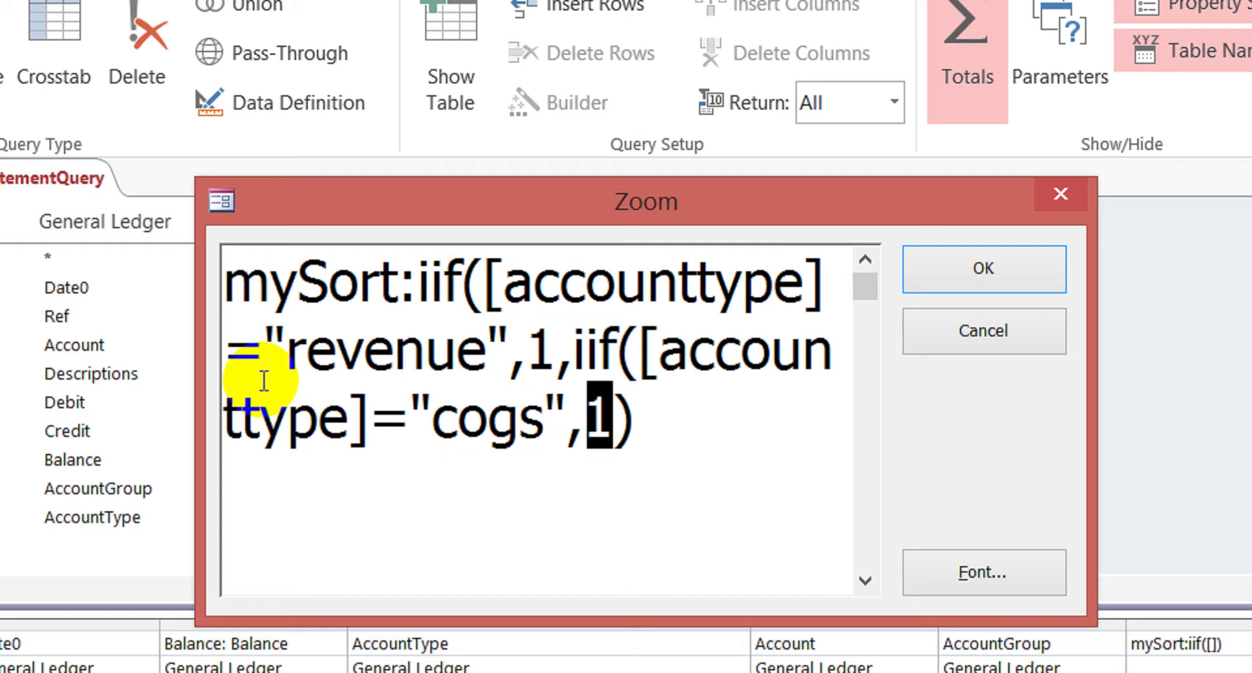
{"action": "type", "text": "2"}
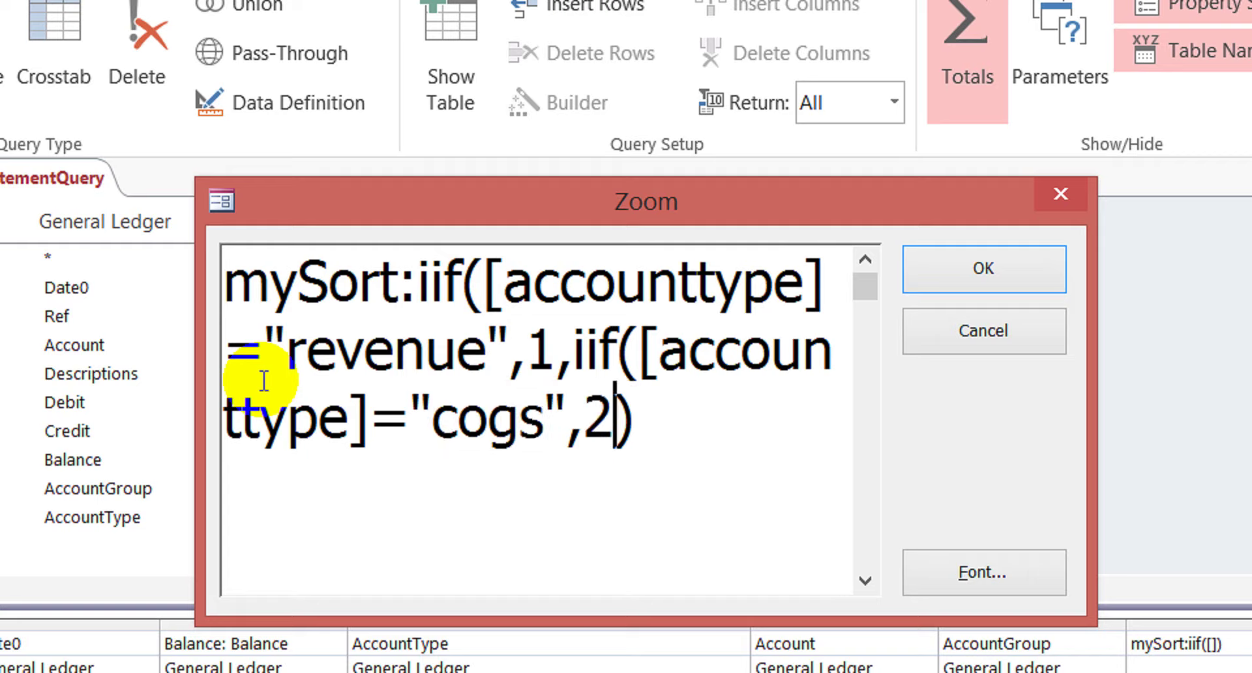
{"action": "type", "text": ",3"}
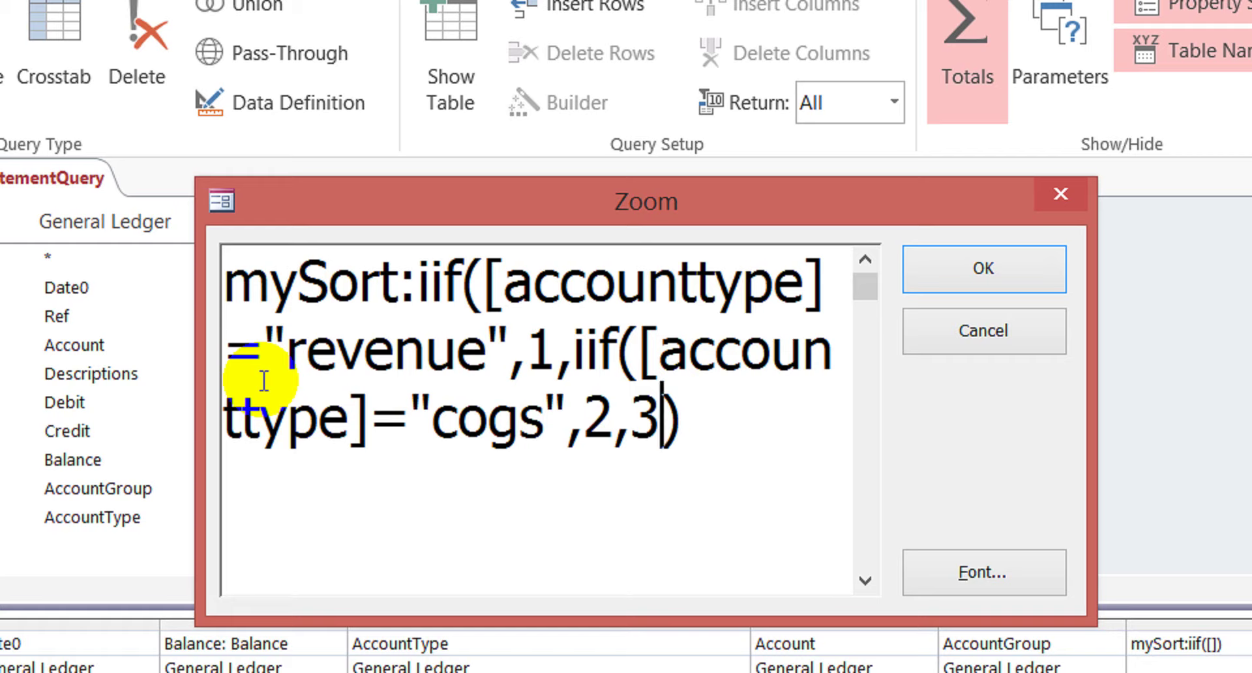
{"action": "type", "text": ")"}
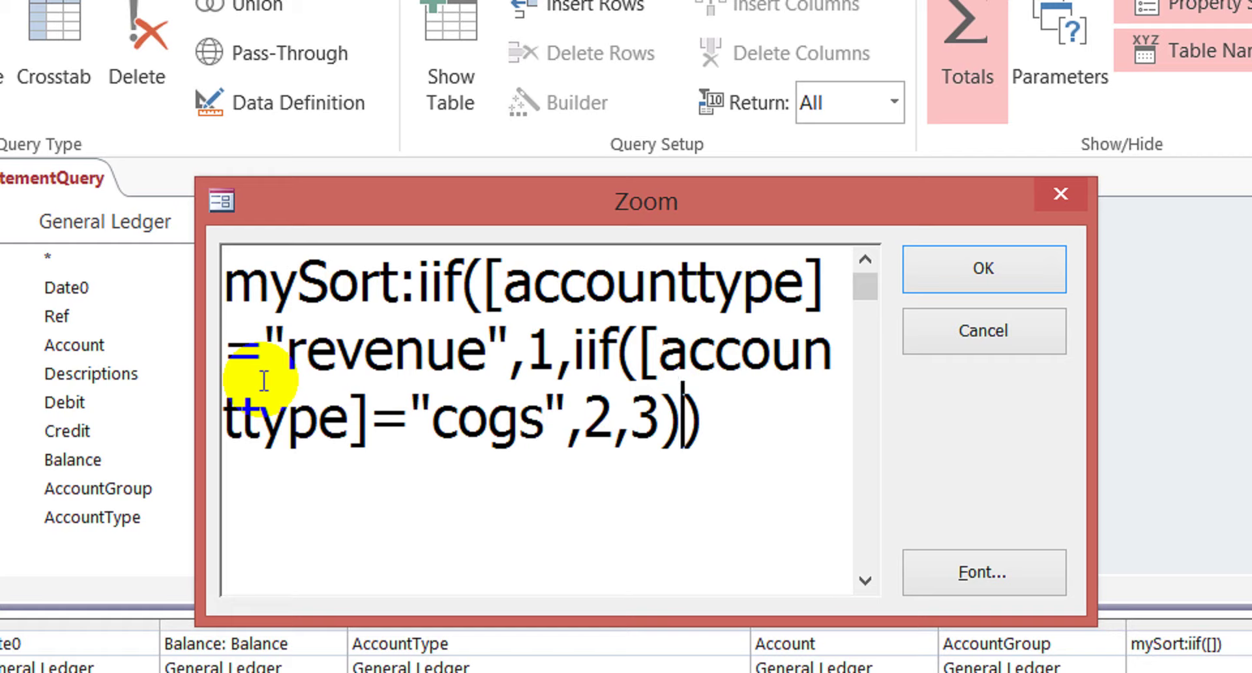
{"action": "left_click", "coordinate": [984, 280]}
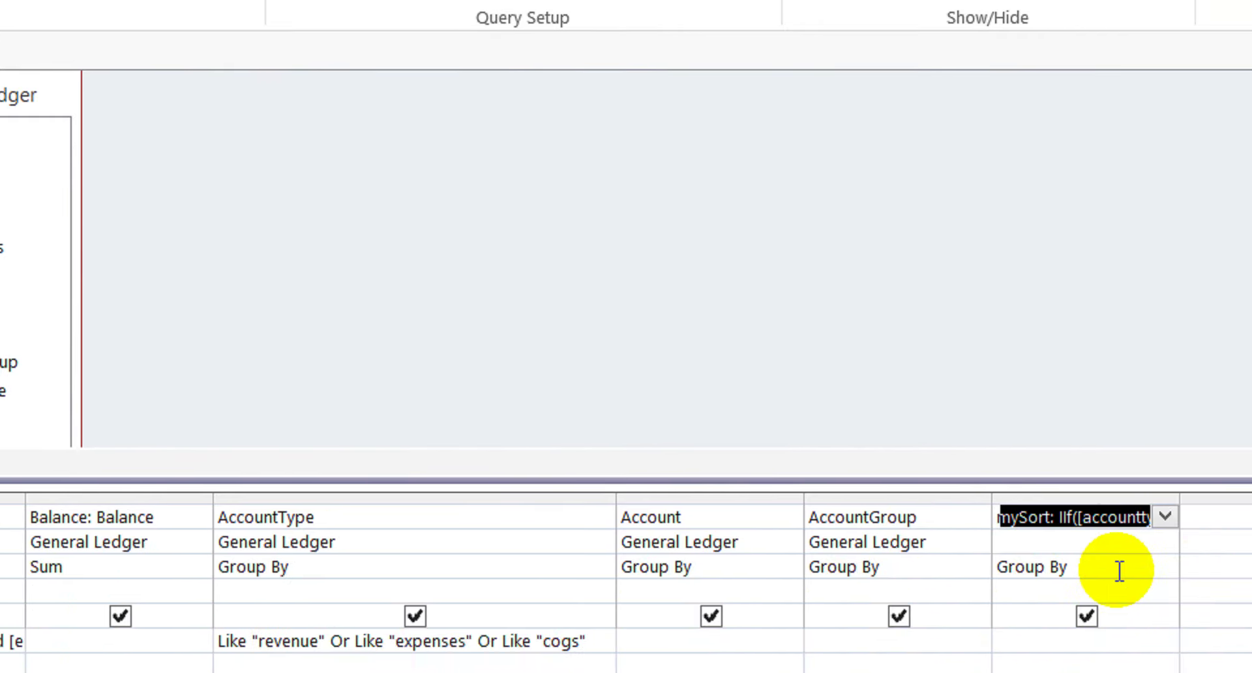
Run IncomeStatementQuery with stDate 1-1 and endDate 30-10
{"action": "left_click", "coordinate": [1119, 572]}
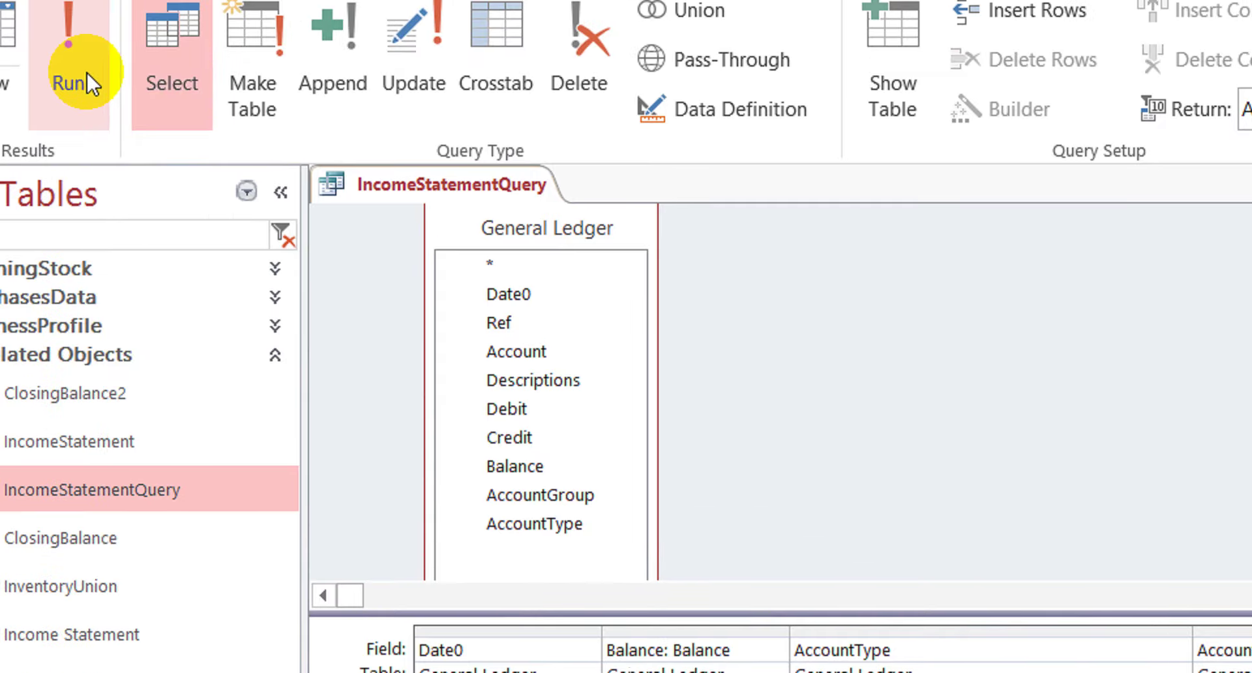
{"action": "left_click", "coordinate": [85, 75]}
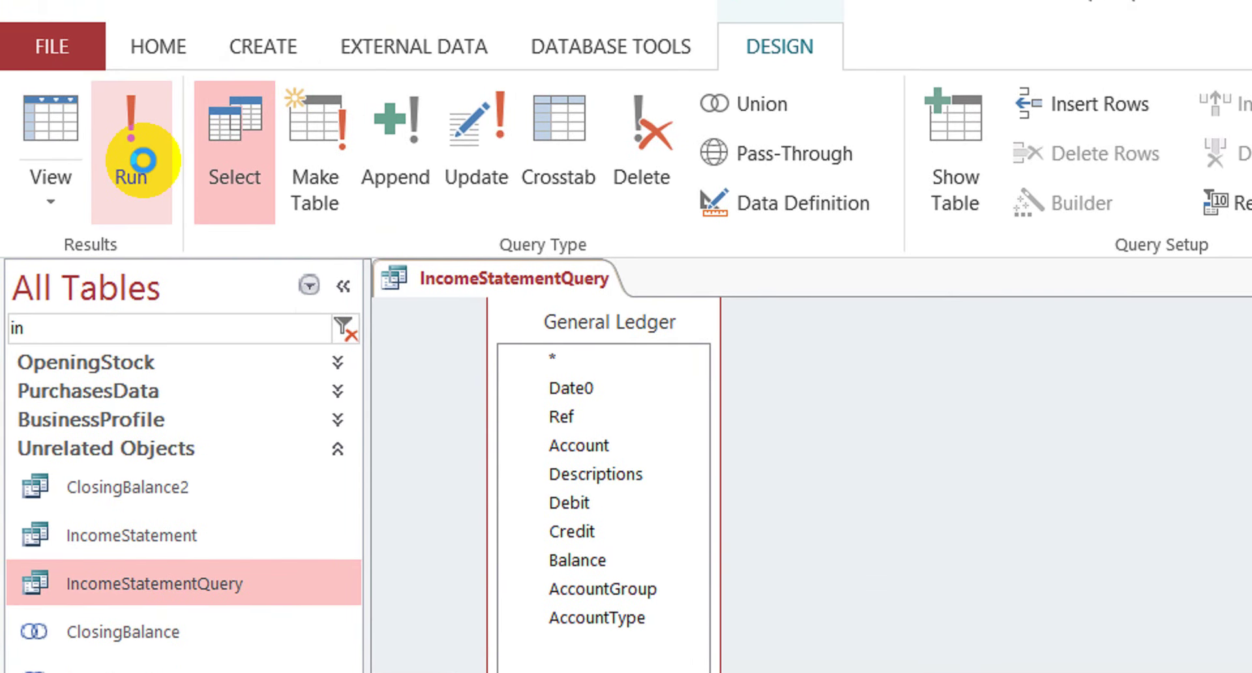
{"action": "type", "text": "1-1"}
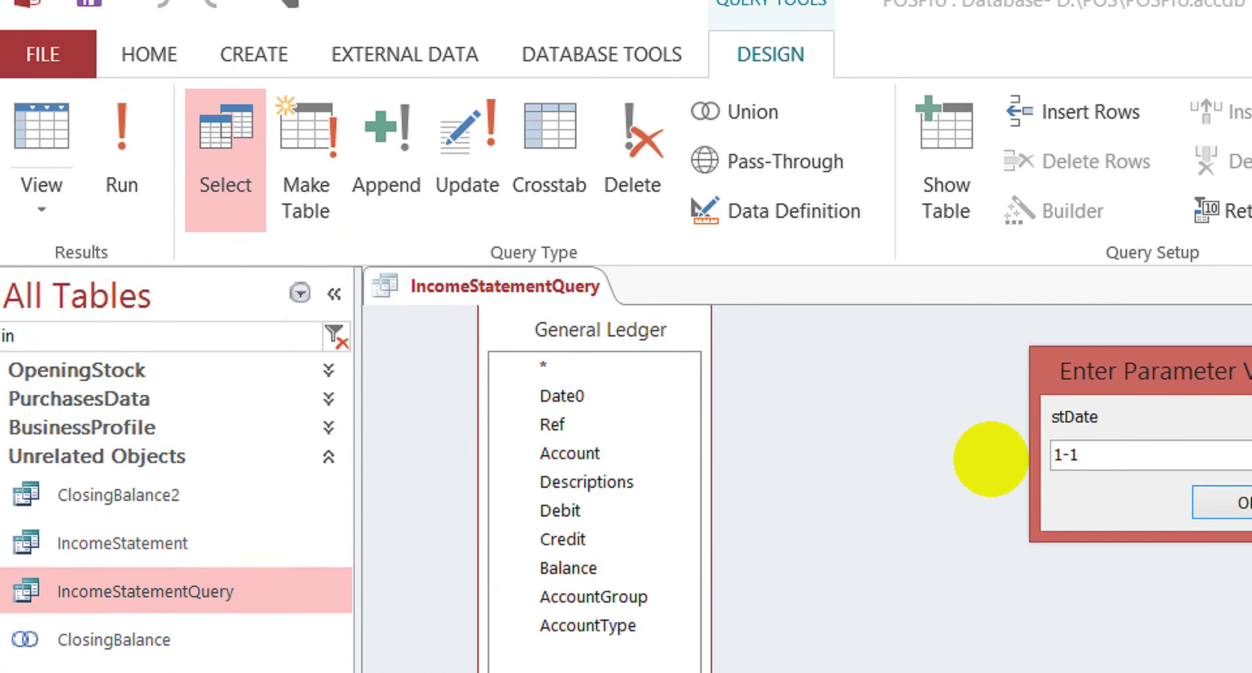
{"action": "key", "text": "Return"}
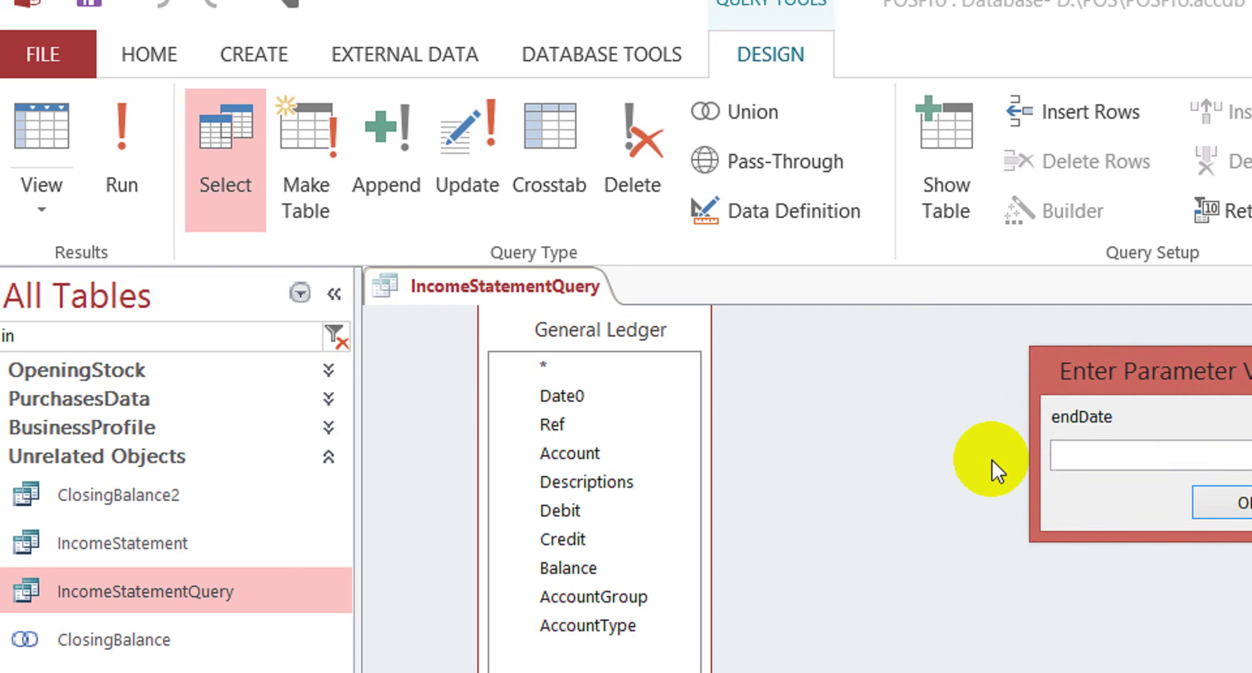
{"action": "type", "text": "30-10"}
{"action": "key", "text": "Return"}
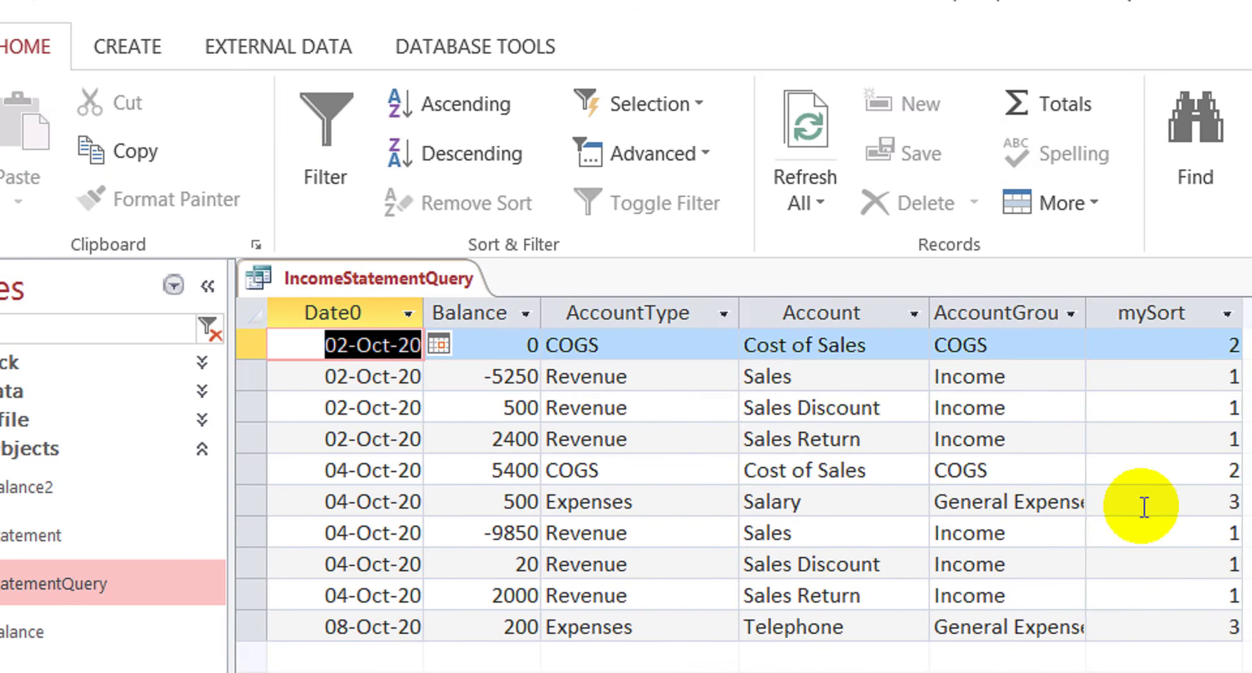
Check the mySort values for the COGS and Expenses rows and fit the AccountGroup column's width to its contents
{"action": "left_click", "coordinate": [1202, 345]}
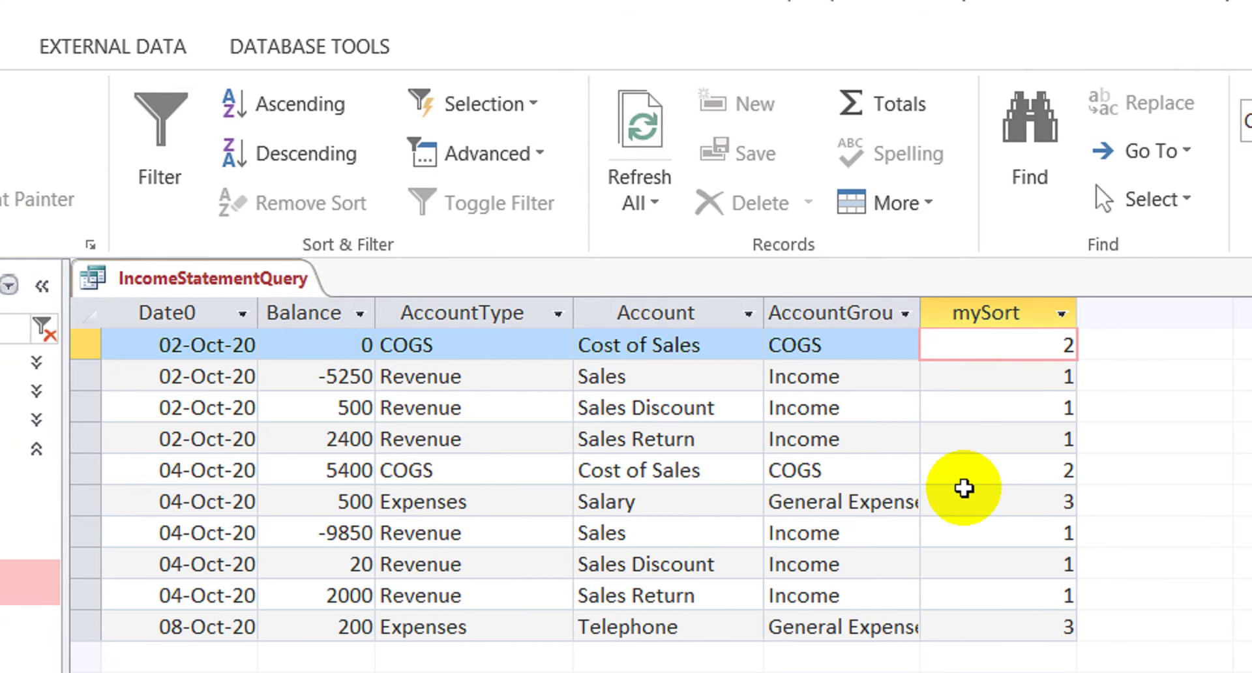
{"action": "left_click", "coordinate": [967, 469]}
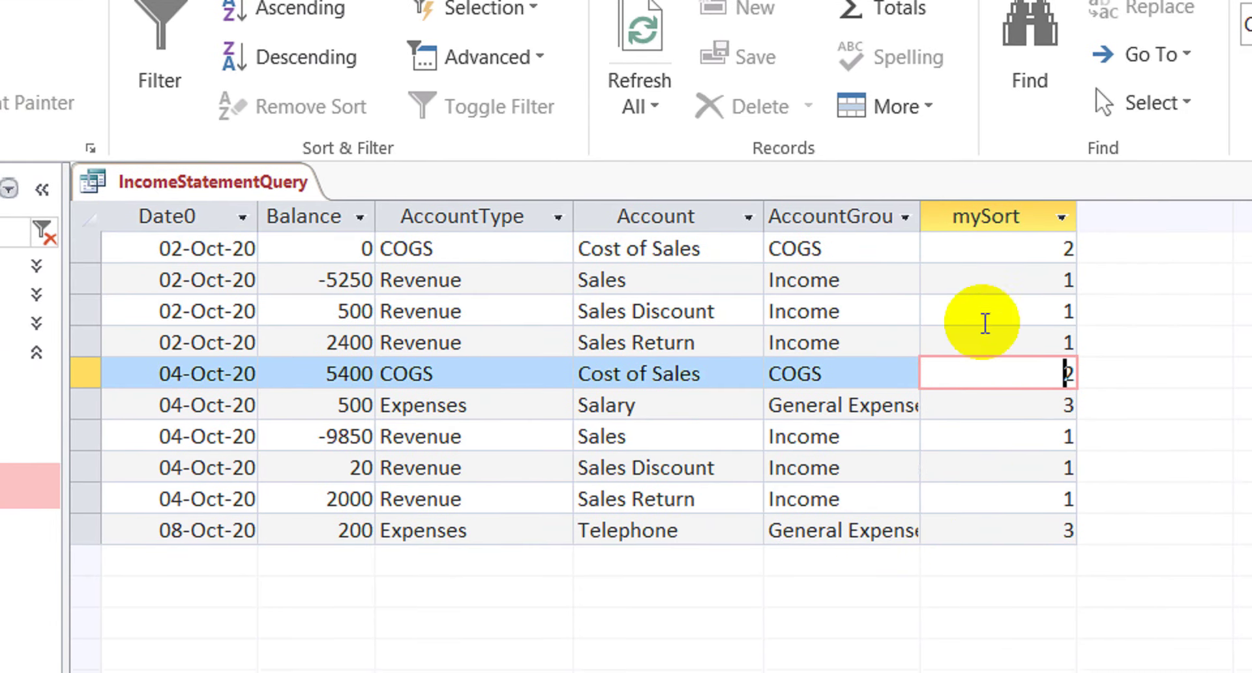
{"action": "double_click", "coordinate": [920, 216]}
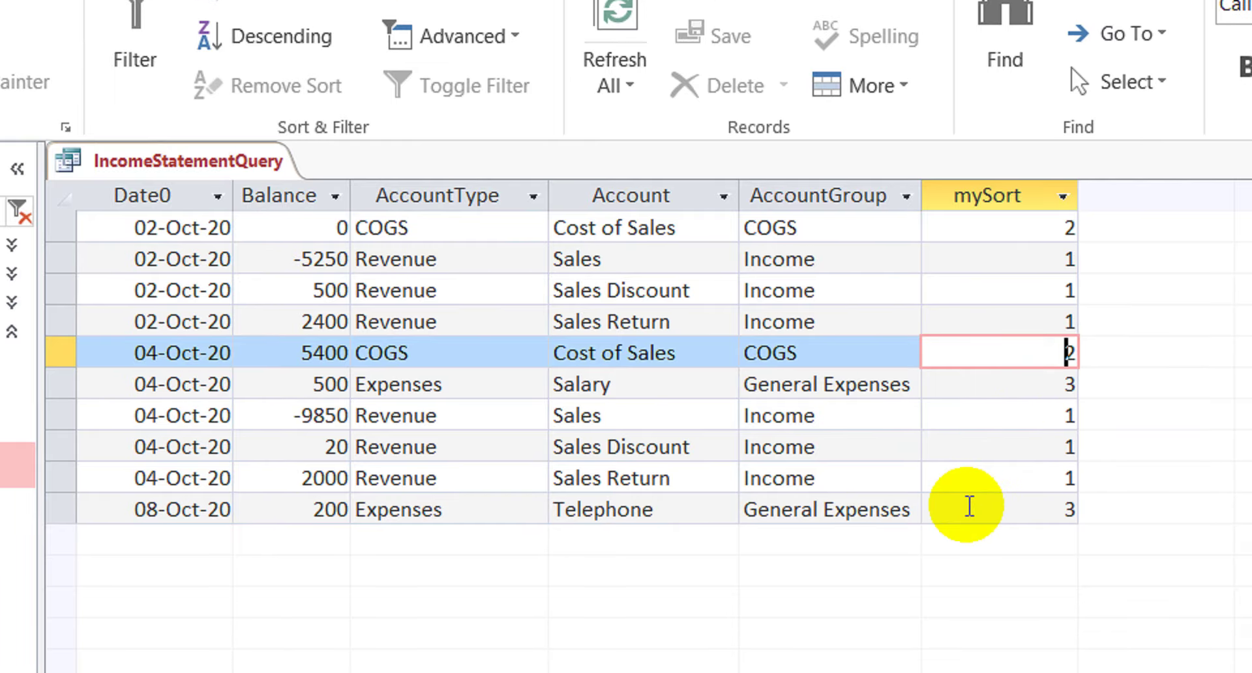
{"action": "left_click", "coordinate": [993, 528]}
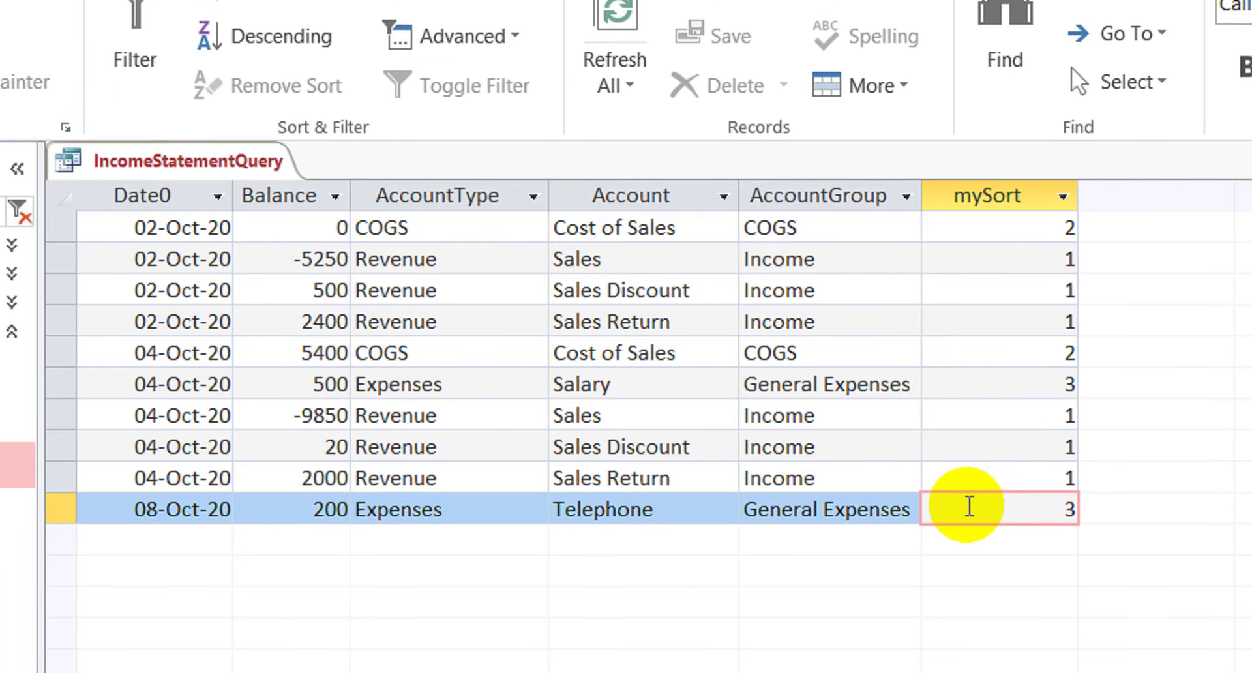
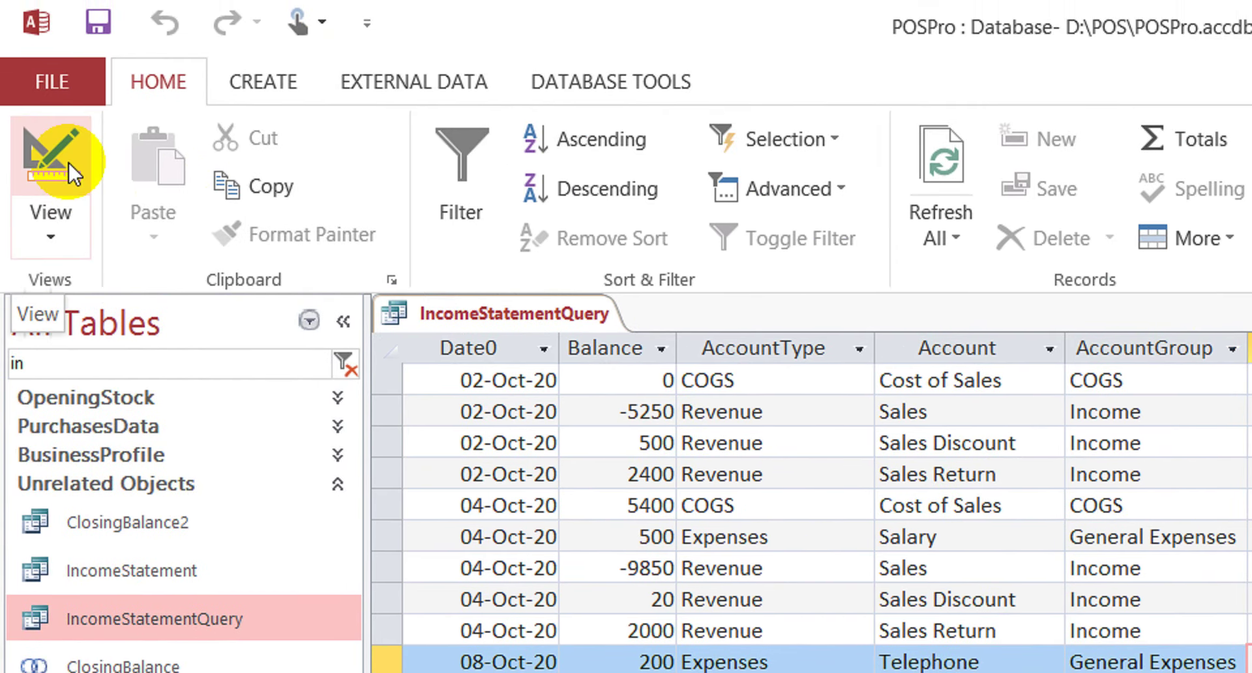
Return IncomeStatementQuery to Design View and set the mySort field's sort order to Ascending
{"action": "left_click", "coordinate": [65, 160]}
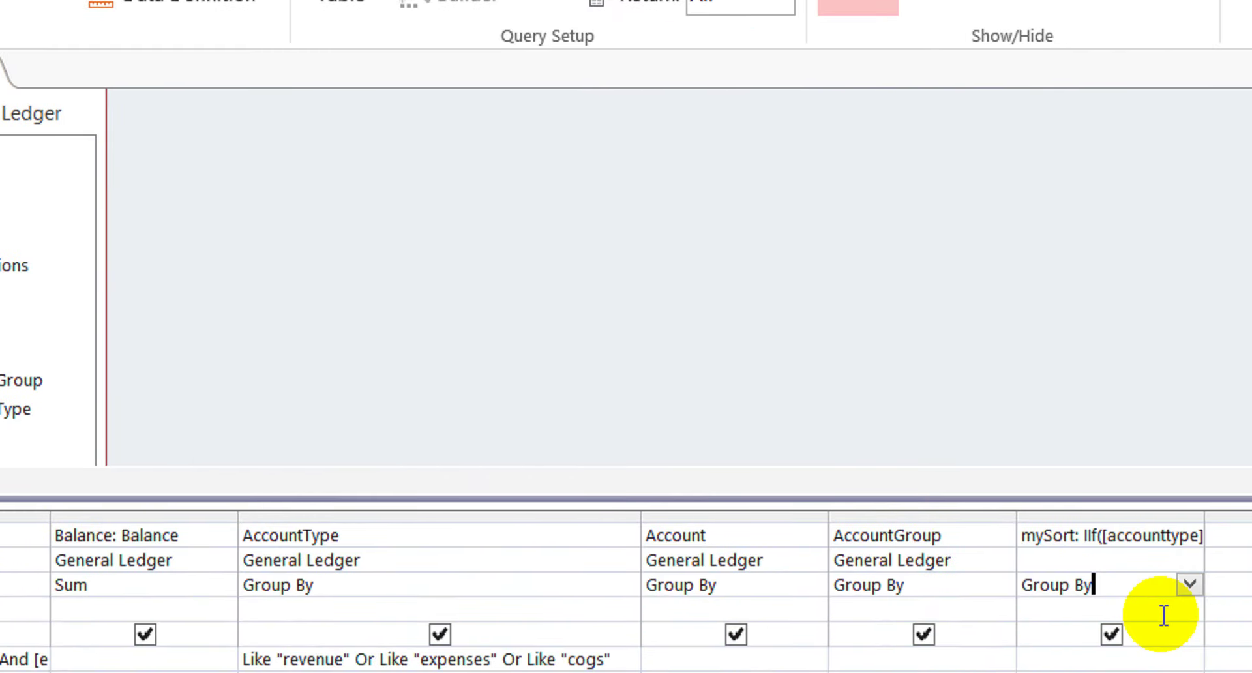
{"action": "left_click", "coordinate": [1245, 671]}
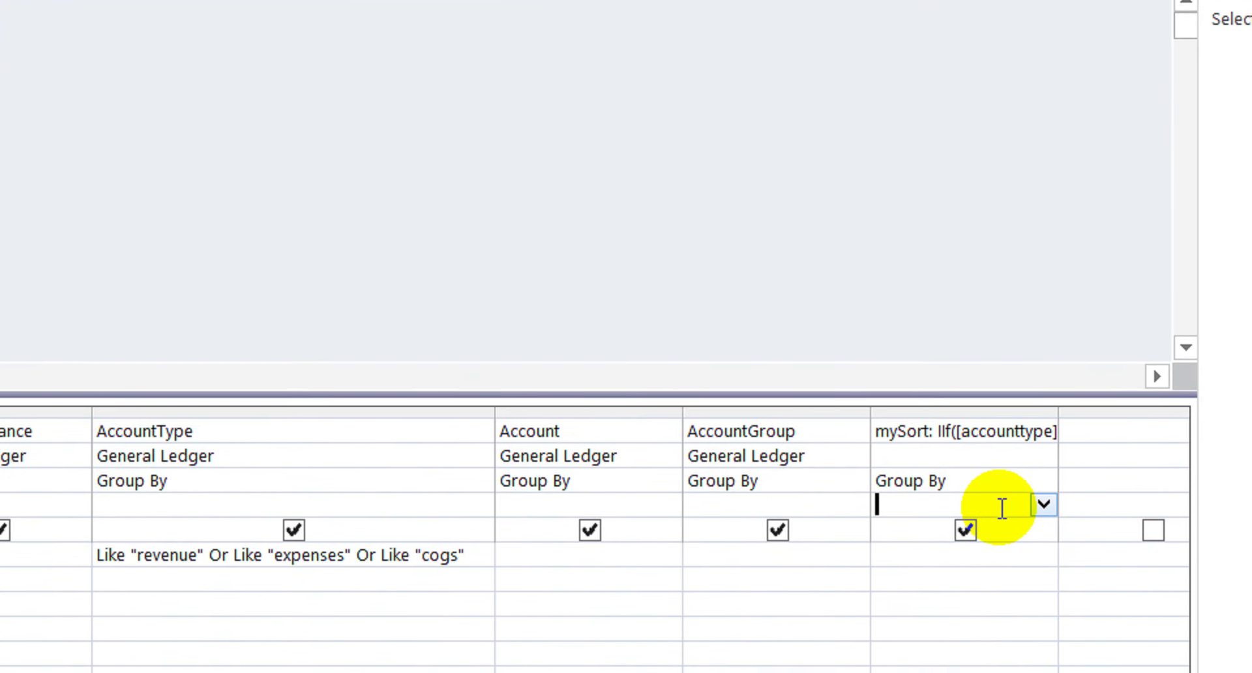
{"action": "type", "text": "a"}
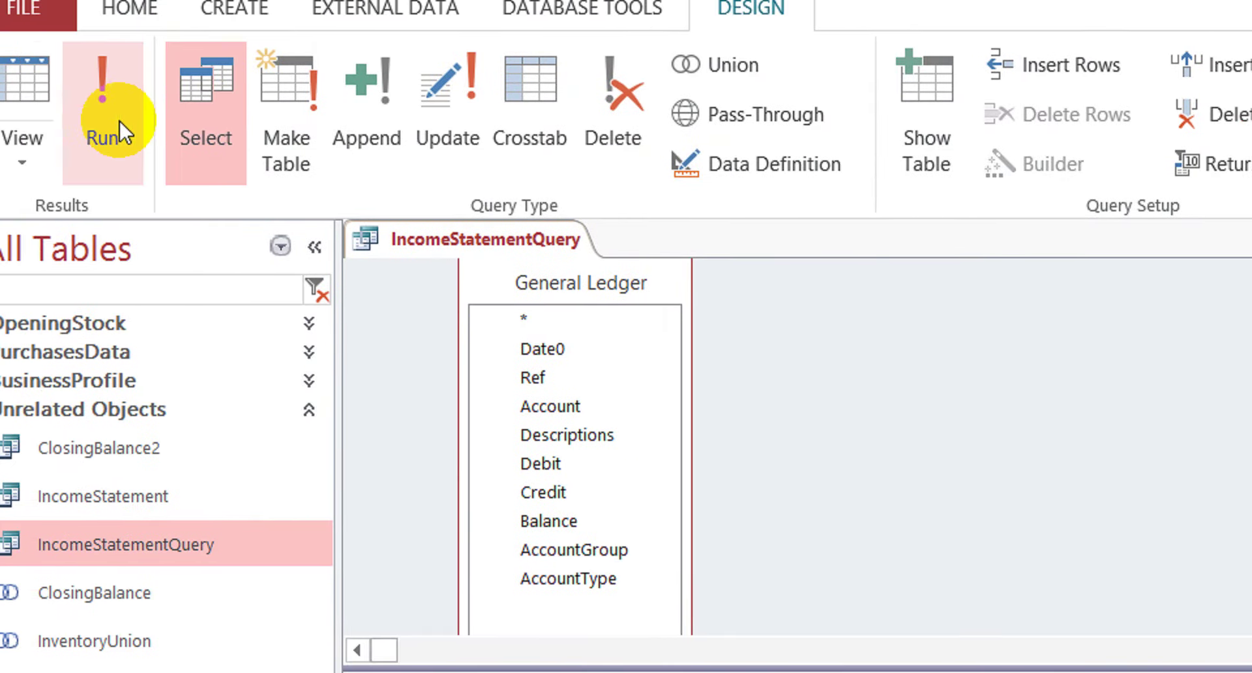
Run IncomeStatementQuery again with stDate 1-1 and endDate 30-10, and check the row order in the mySort column
{"action": "left_click", "coordinate": [120, 122]}
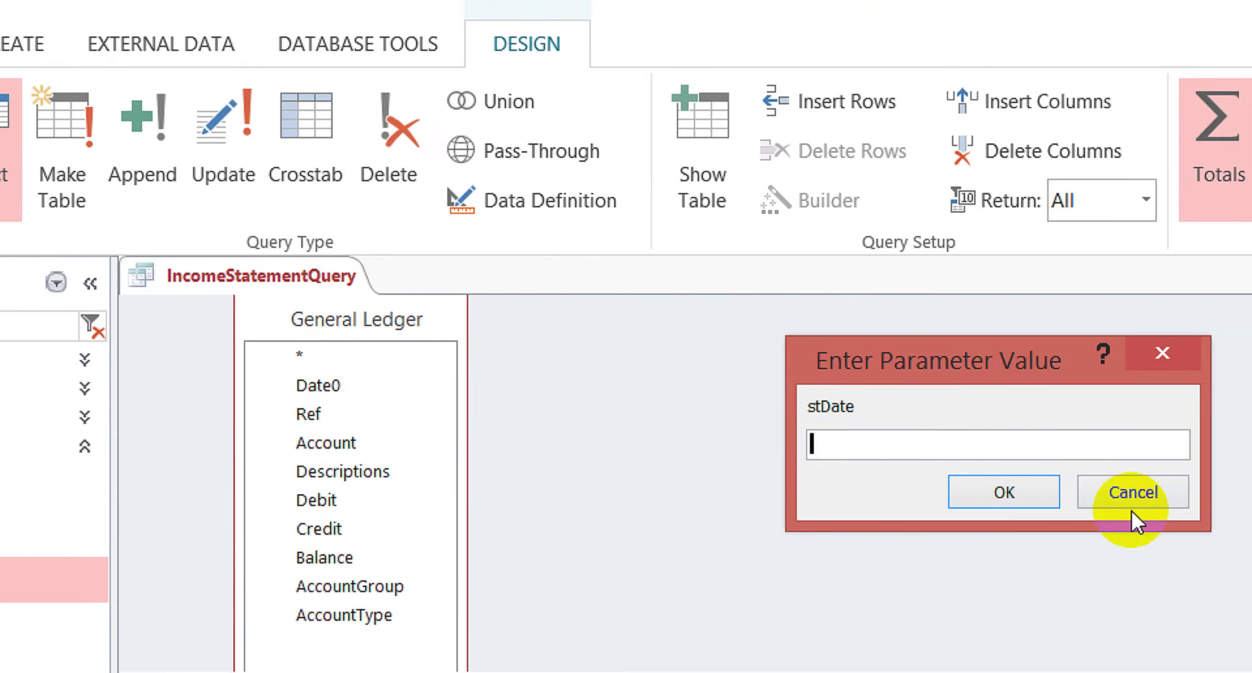
{"action": "type", "text": "1-1"}
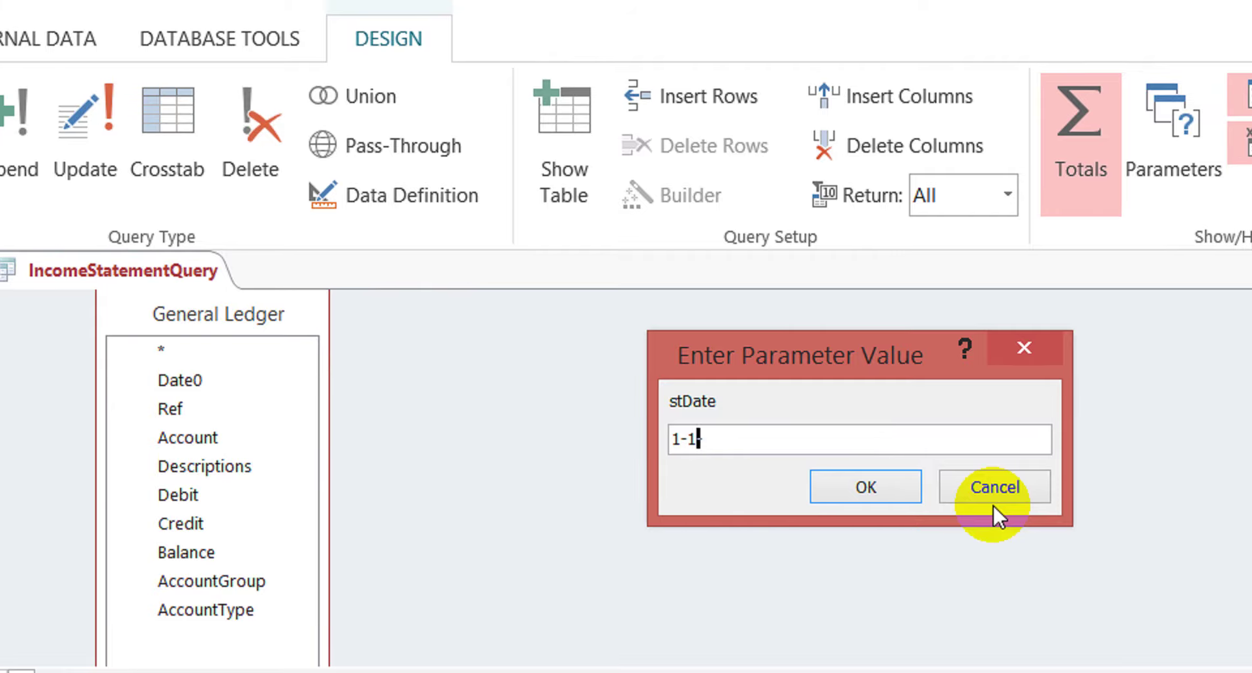
{"action": "key", "text": "Return"}
{"action": "type", "text": "3"}
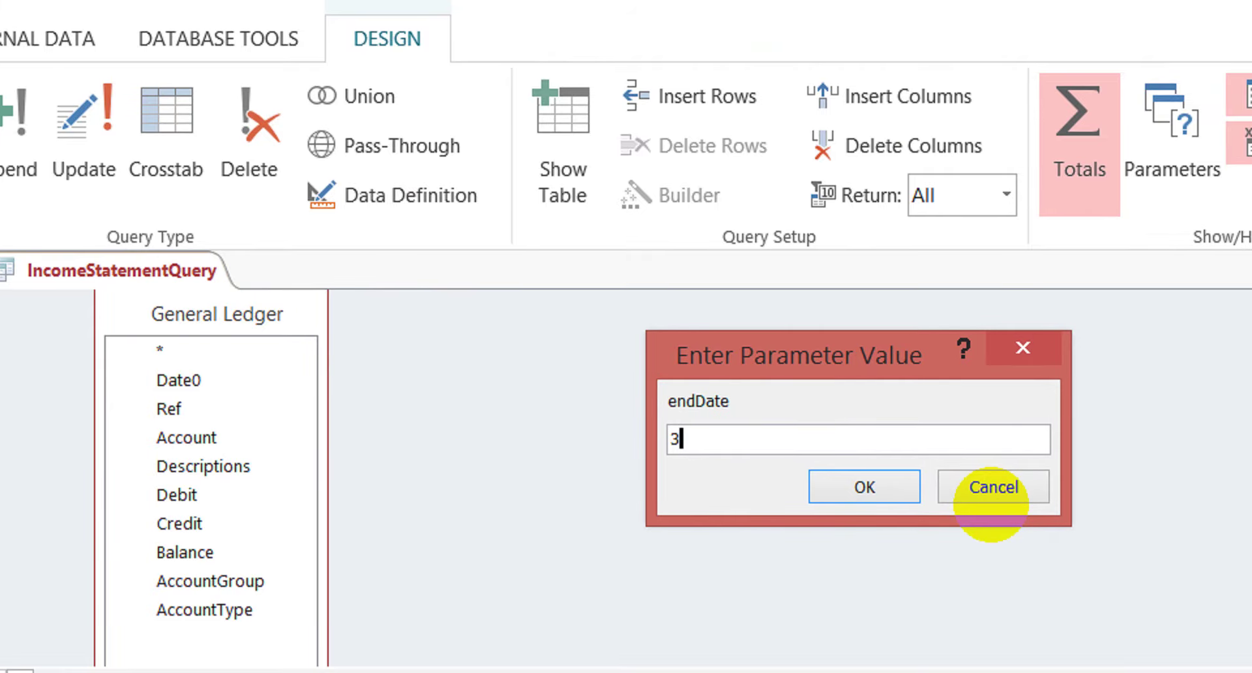
{"action": "type", "text": "0"}
{"action": "type", "text": "-10"}
{"action": "key", "text": "Return"}
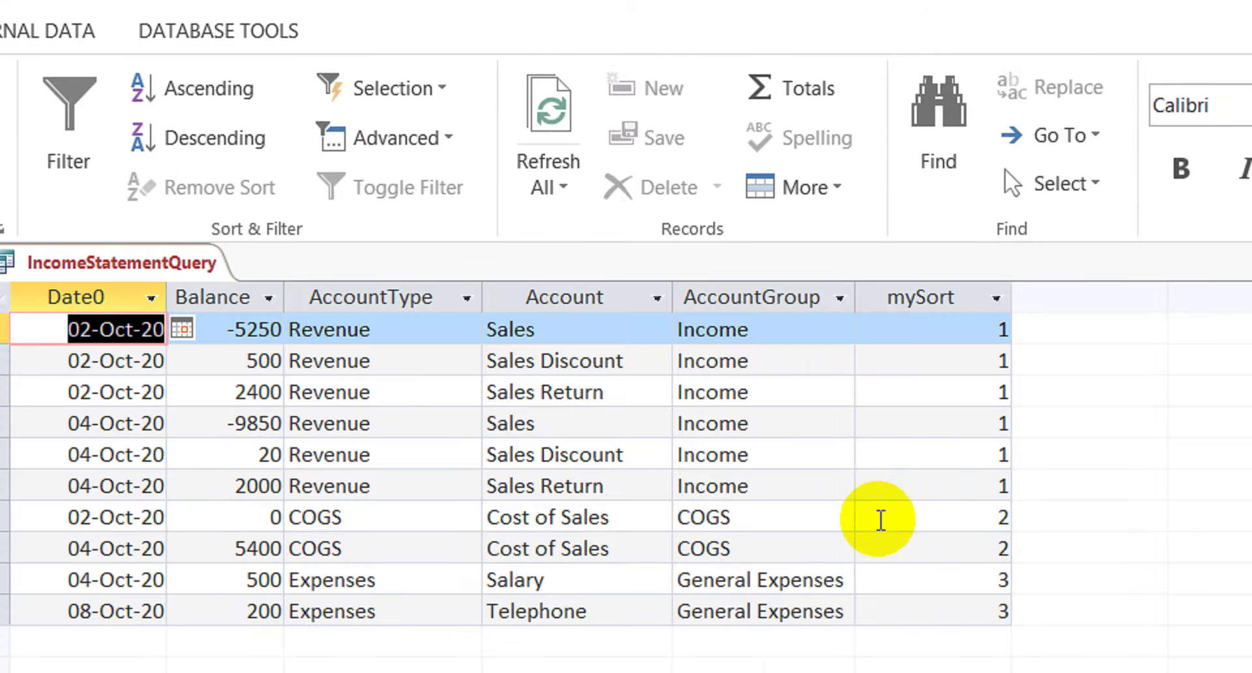
{"action": "left_click", "coordinate": [931, 486]}
{"action": "left_click", "coordinate": [938, 608]}
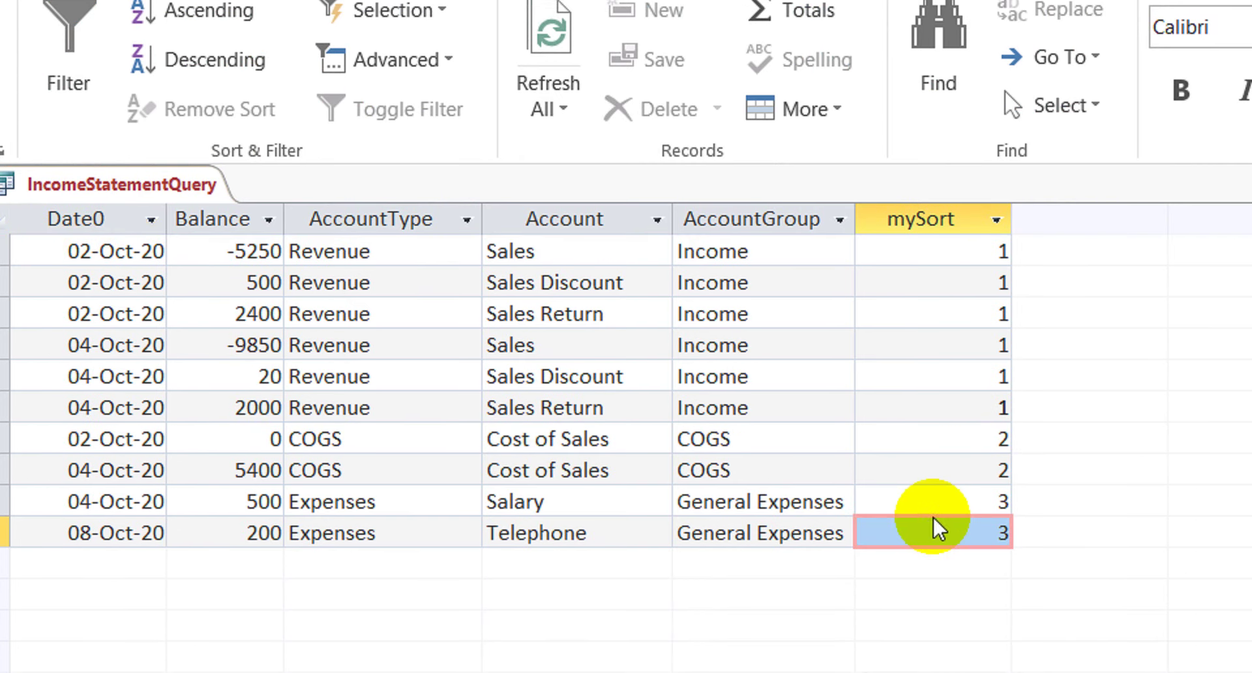
Close IncomeStatementQuery and save its design changes
{"action": "right_click", "coordinate": [106, 175]}
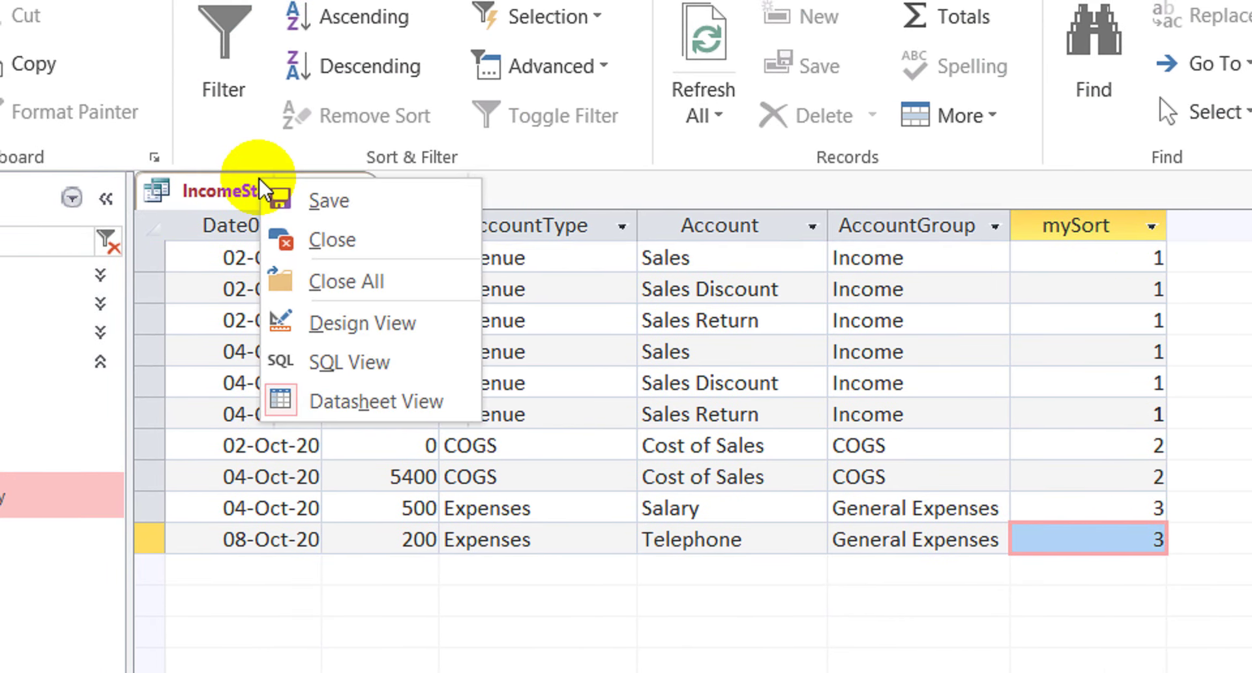
{"action": "left_click", "coordinate": [312, 225]}
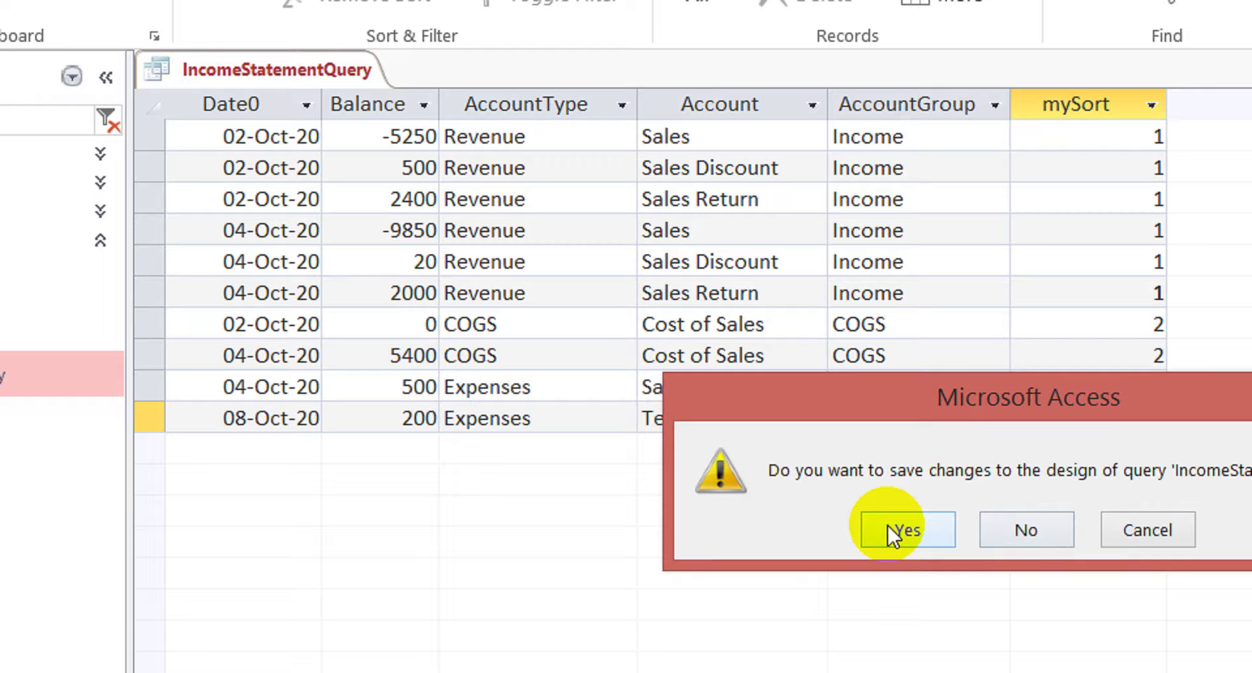
{"action": "left_click", "coordinate": [887, 646]}
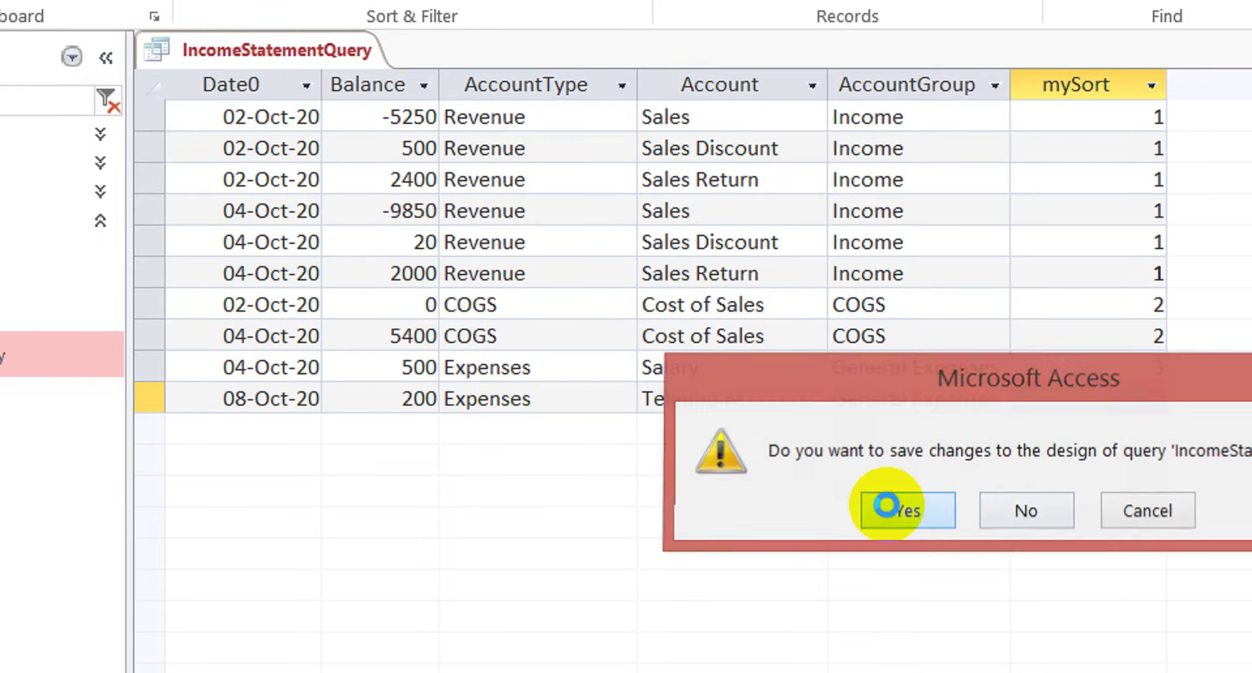
Open the IncomeStatement query in Design View and add the mySort field from IncomeStatementQuery with its Total set to Group By
{"action": "right_click", "coordinate": [146, 308]}
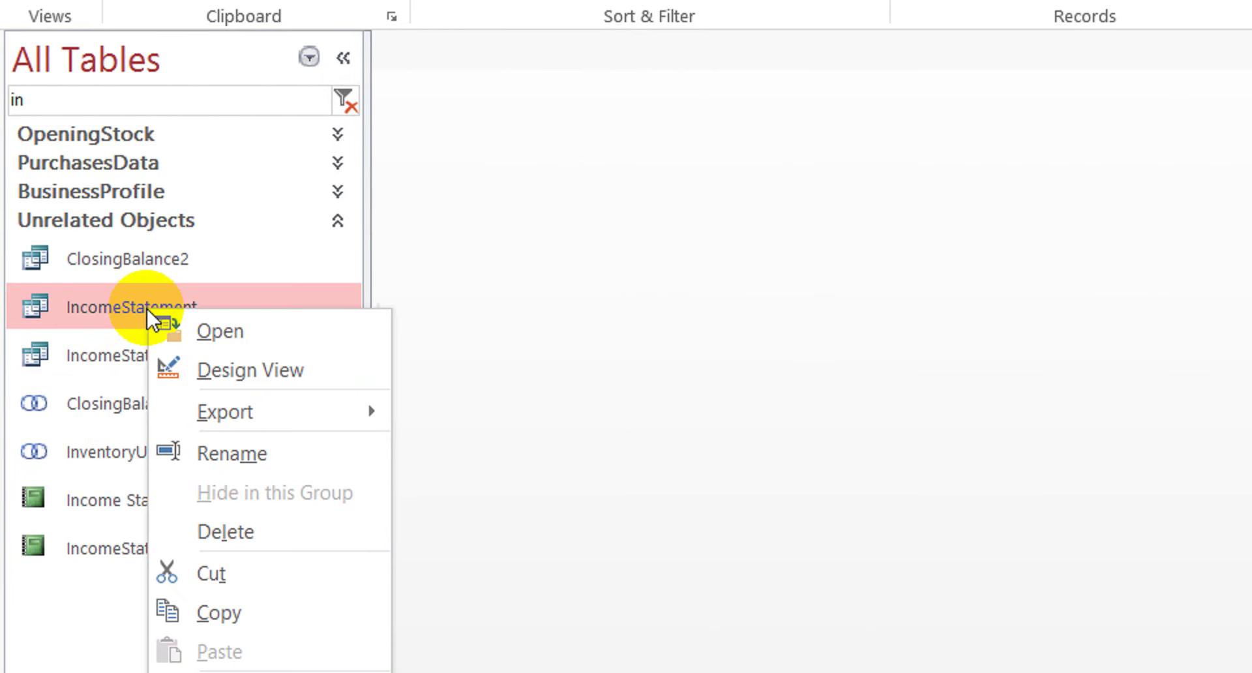
{"action": "left_click", "coordinate": [253, 363]}
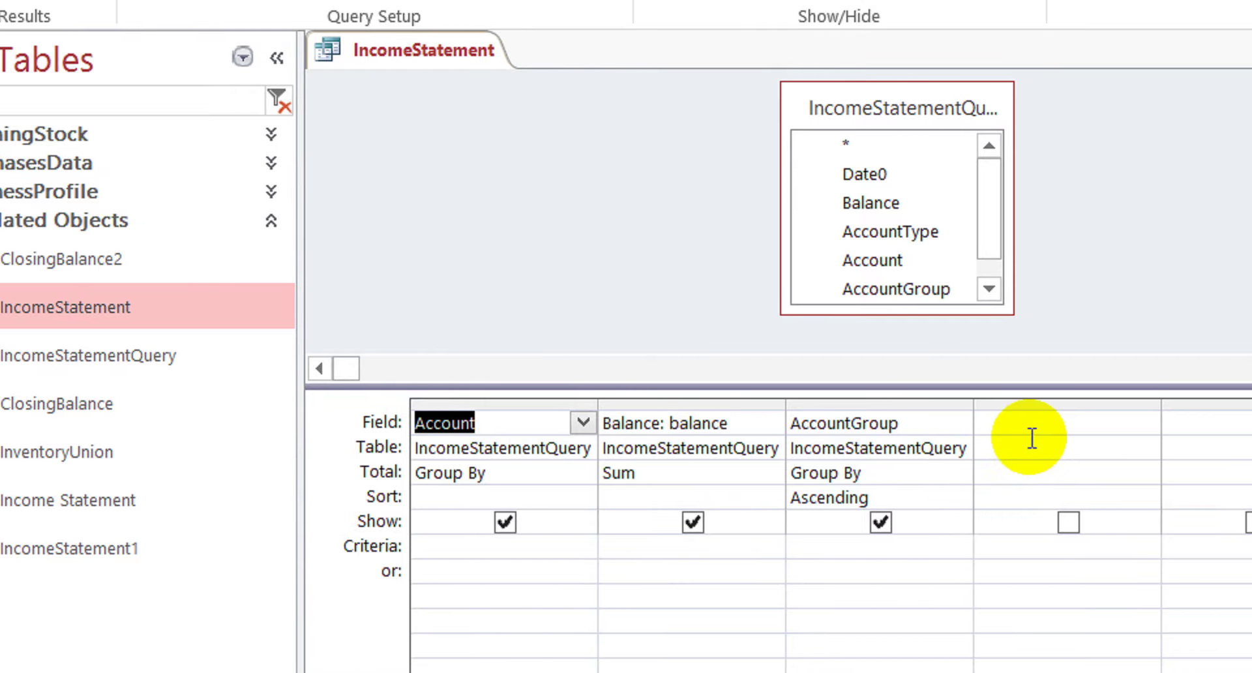
{"action": "left_click", "coordinate": [1040, 429]}
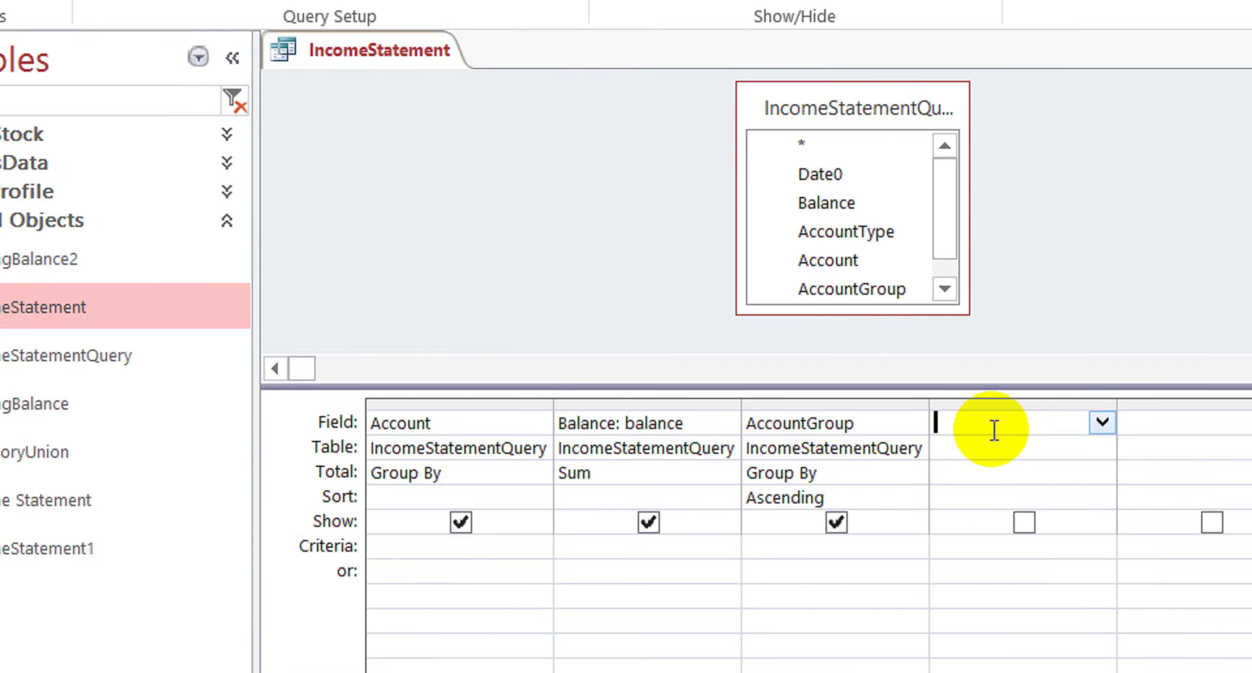
{"action": "left_click_drag", "start_coordinate": [889, 316], "coordinate": [888, 337]}
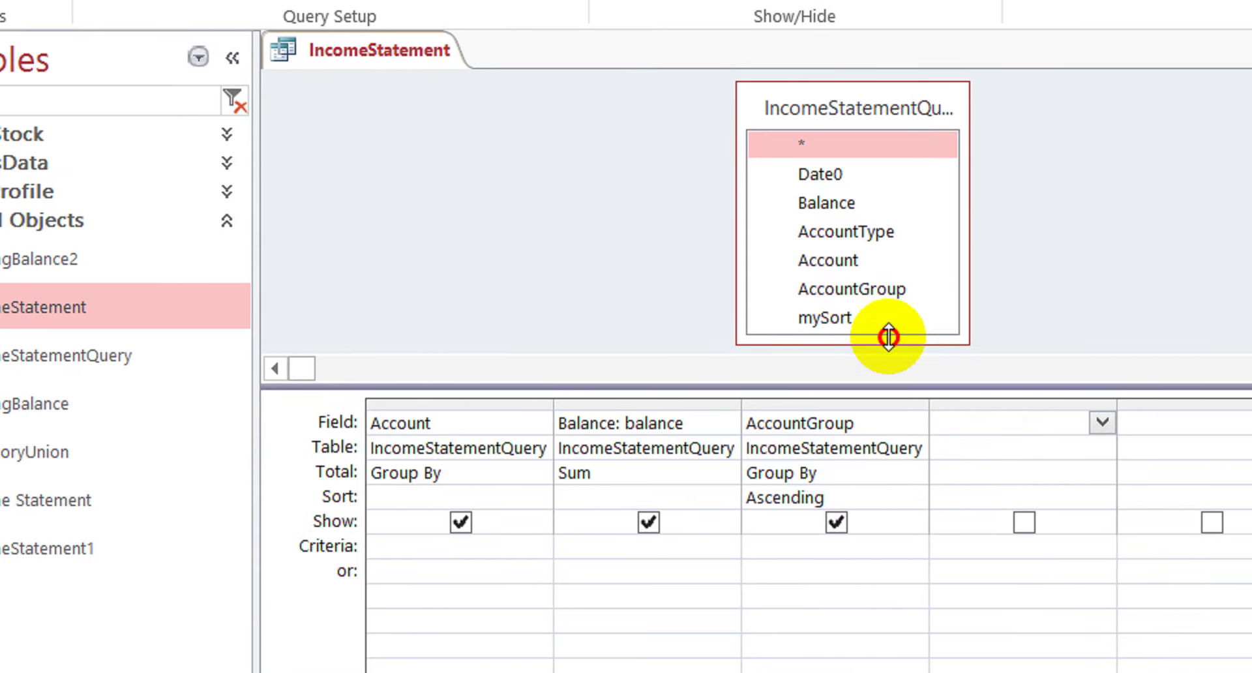
{"action": "double_click", "coordinate": [847, 319]}
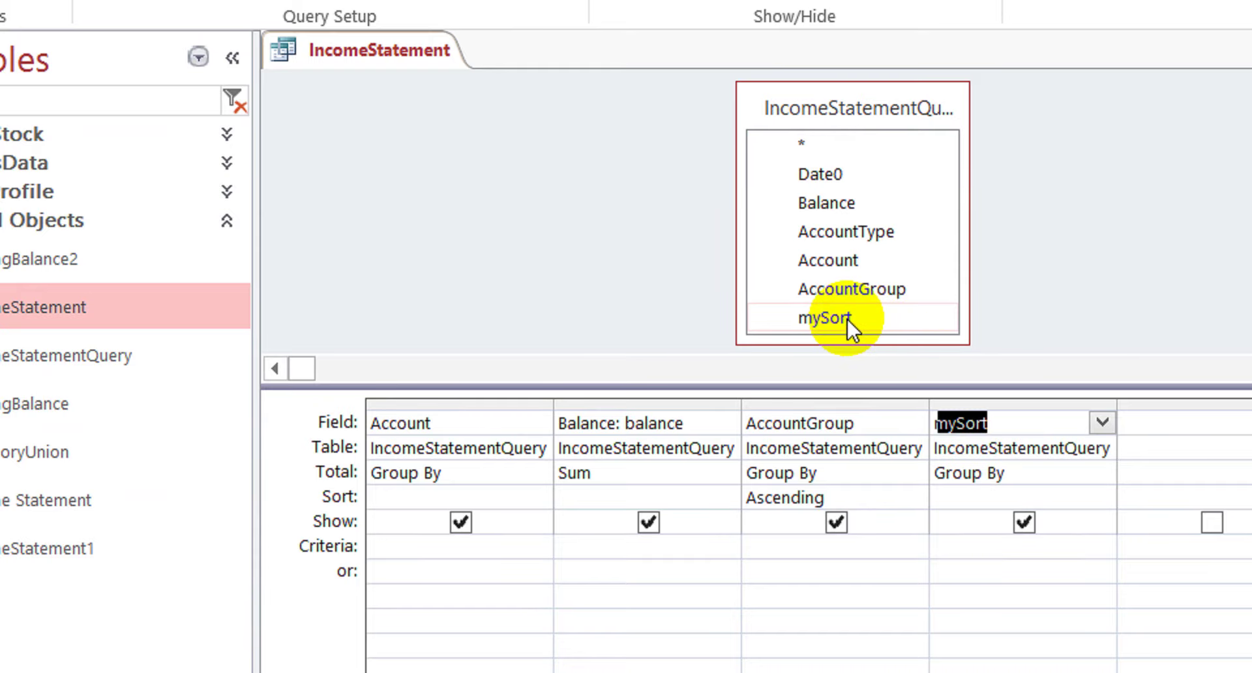
{"action": "left_click", "coordinate": [1067, 475]}
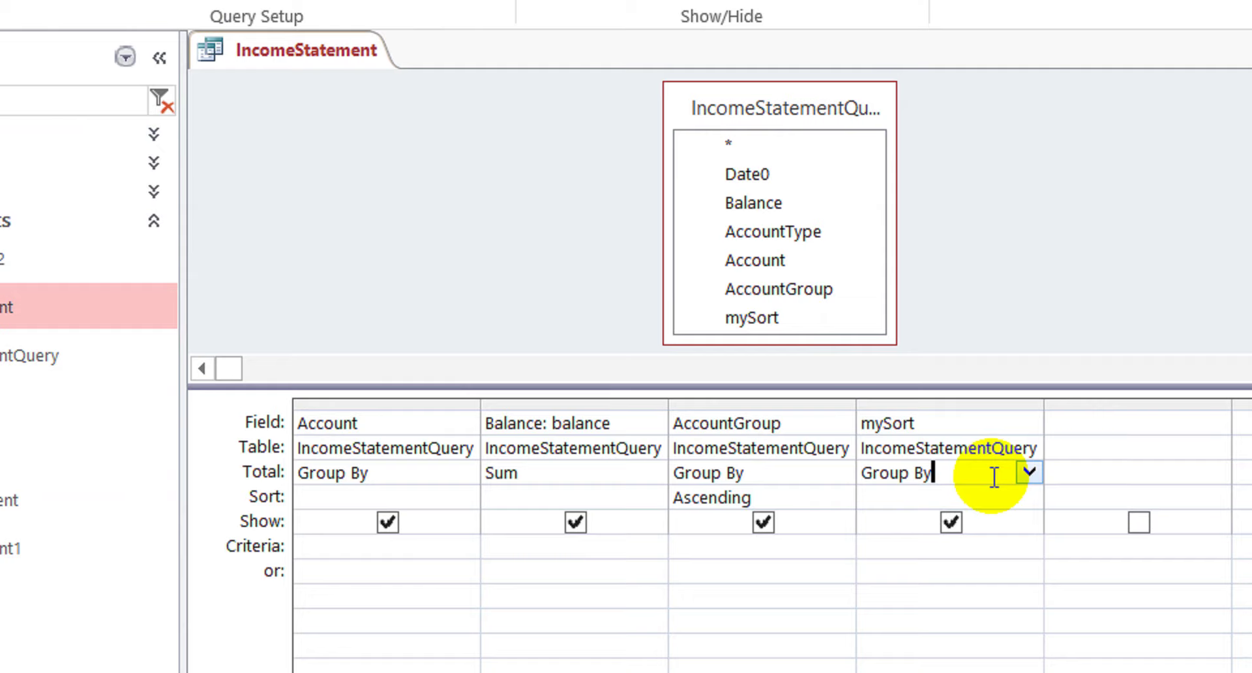
{"action": "key", "text": "Down"}
{"action": "key", "text": "Up"}
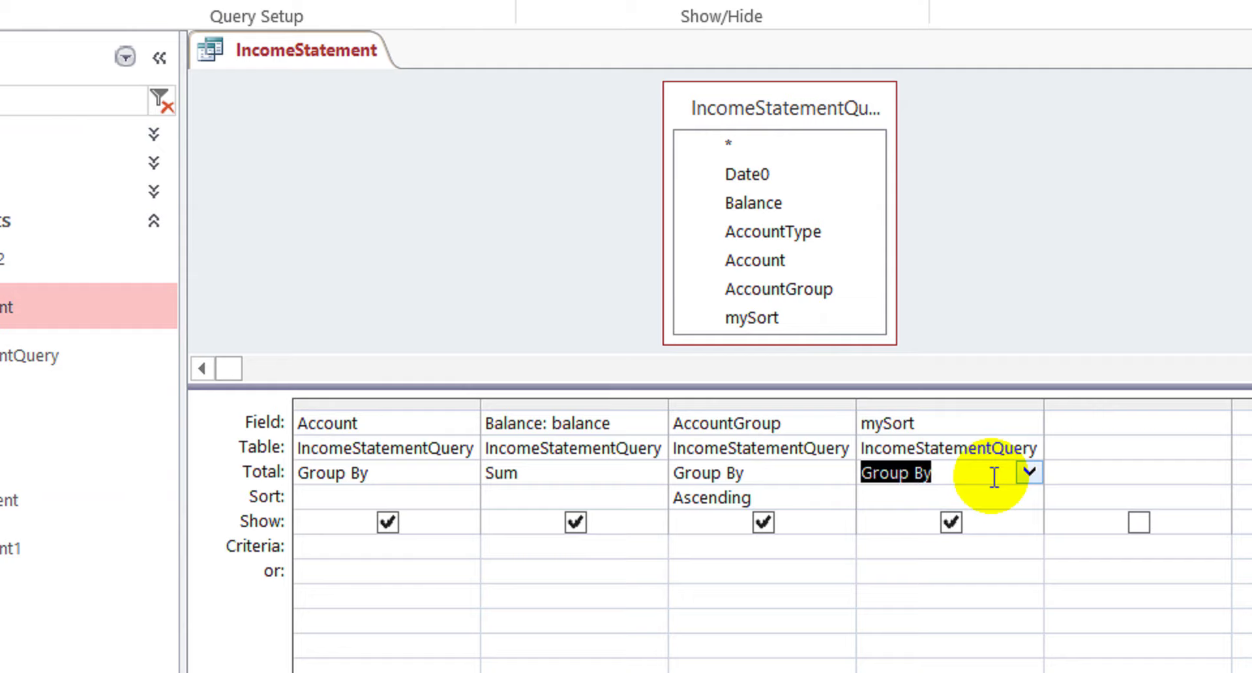
Set the mySort field's sort order to Ascending in the IncomeStatement query
{"action": "key", "text": "Down"}
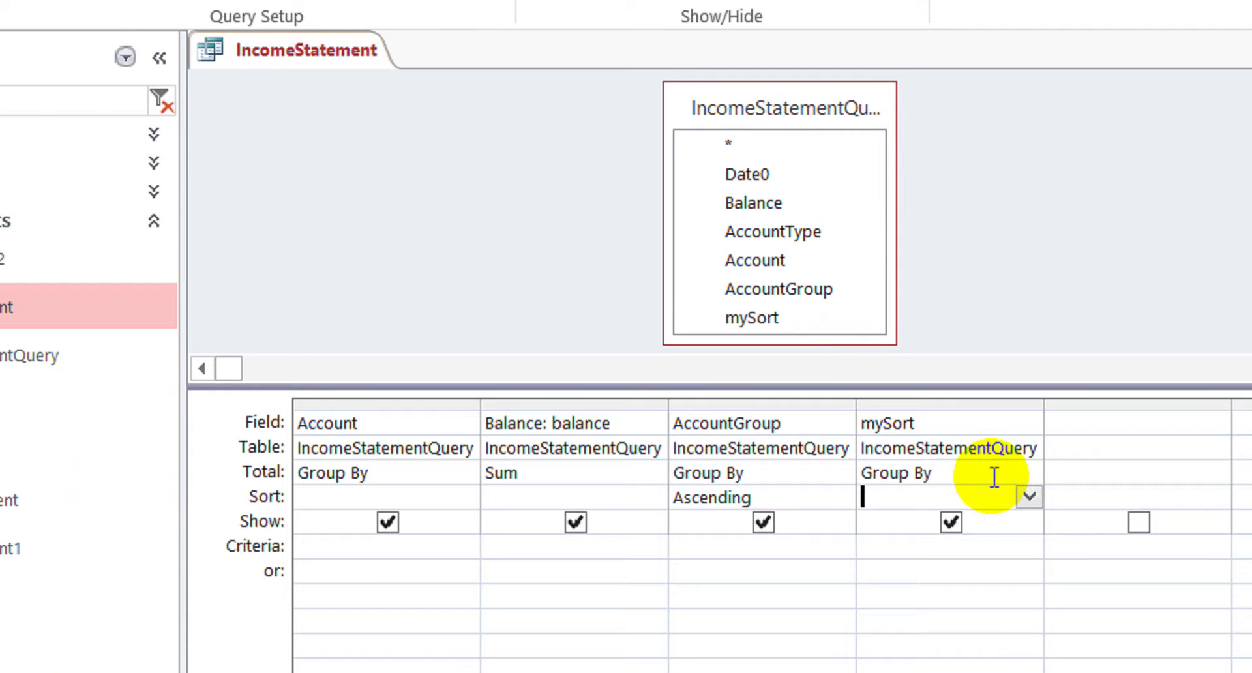
{"action": "type", "text": "a"}
{"action": "key", "text": "Left"}
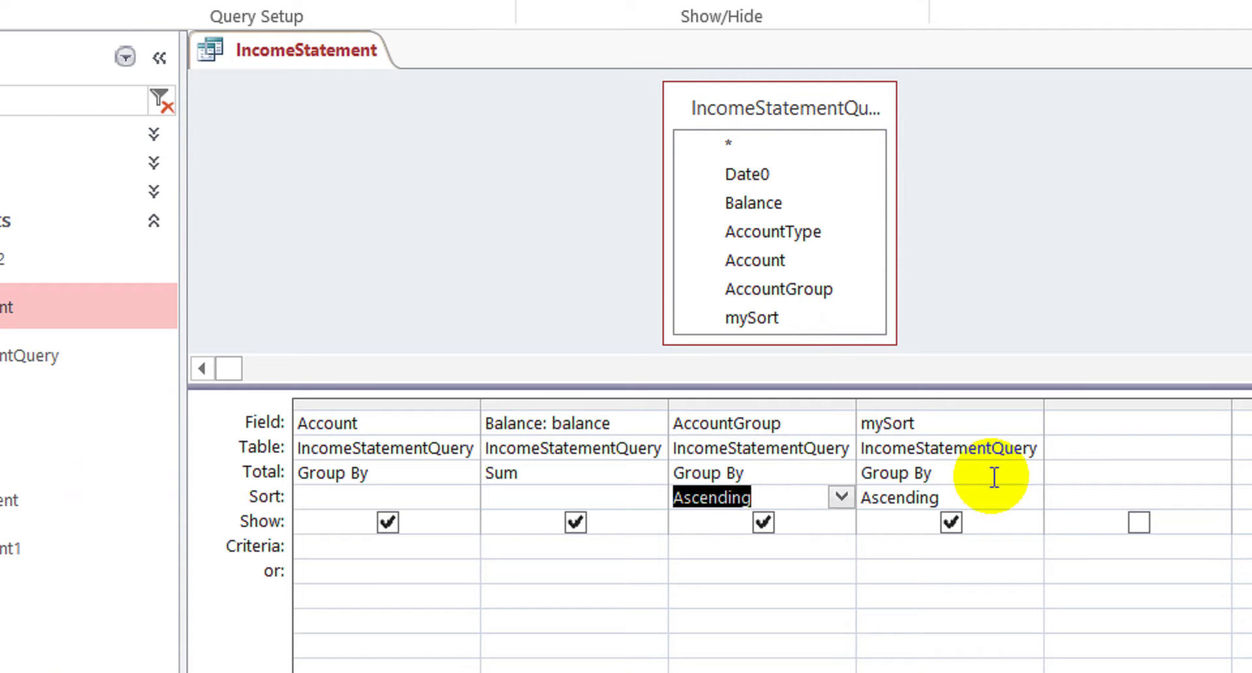
{"action": "key", "text": "Right"}
Set the Account field's sort order to Ascending in the IncomeStatement query
{"action": "key", "text": "Left"}
{"action": "key", "text": "Left"}
{"action": "key", "text": "Left"}
{"action": "type", "text": "a"}
{"action": "key", "text": "Down"}
{"action": "key", "text": "Up"}
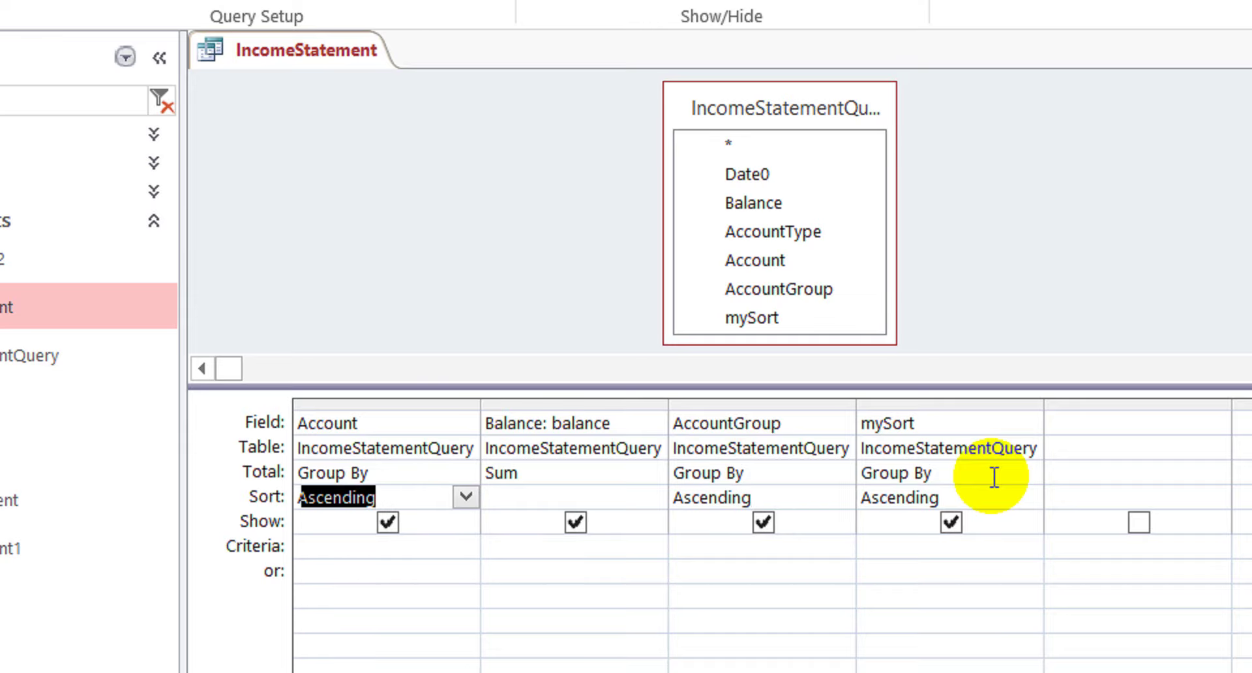
Remove the Ascending sort from the AccountGroup field in the IncomeStatement query
{"action": "key", "text": "Right"}
{"action": "key", "text": "Right"}
{"action": "key", "text": "Delete"}
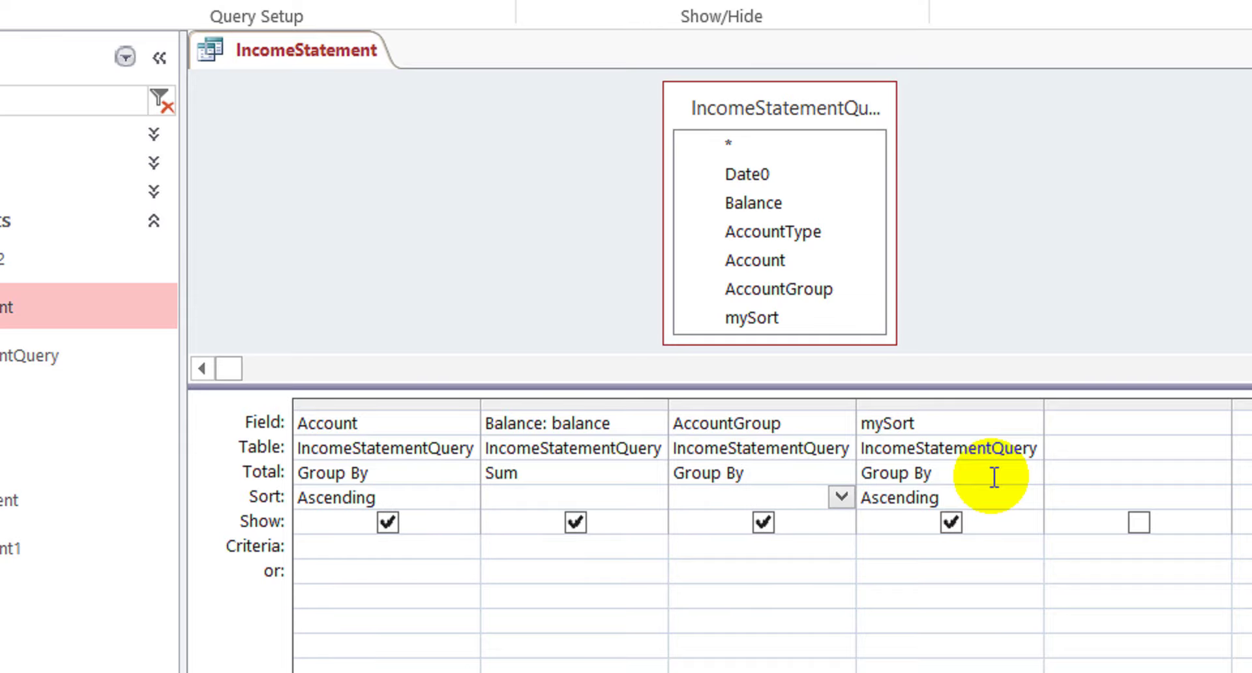
{"action": "key", "text": "Down"}
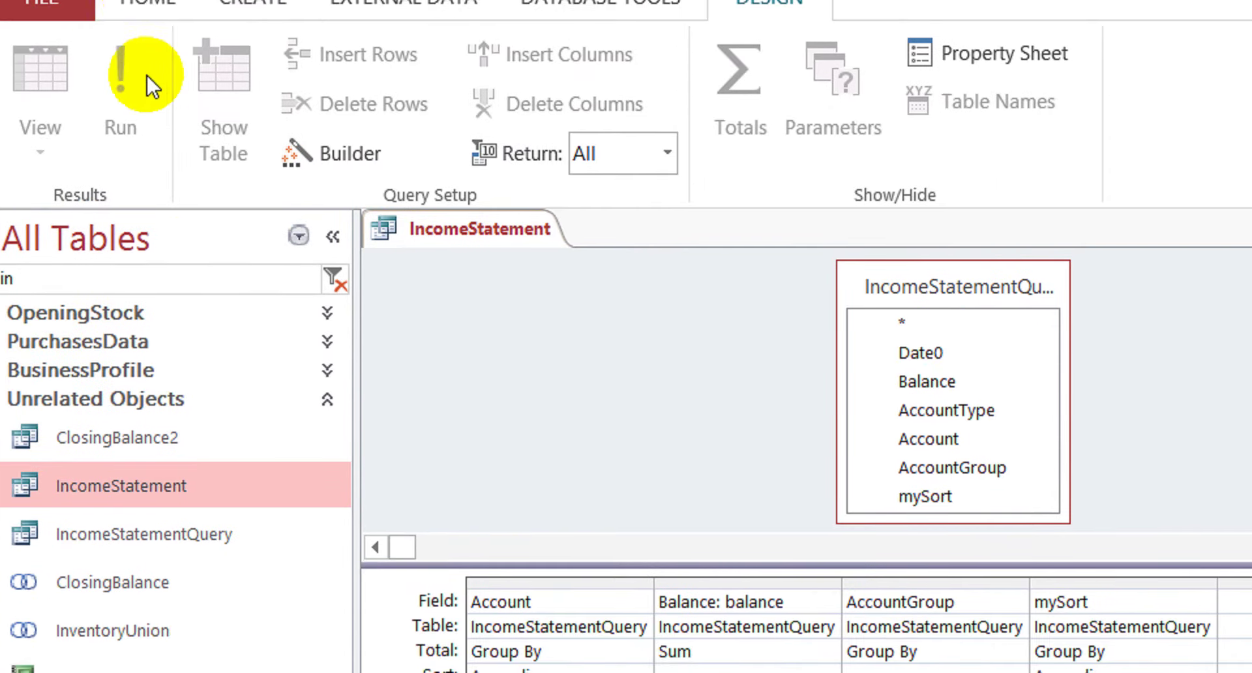
Run the IncomeStatement query with stDate 1-1 and endDate 30-10, and check the row order in the mySort column
{"action": "left_click", "coordinate": [143, 1]}
{"action": "left_click", "coordinate": [22, 72]}
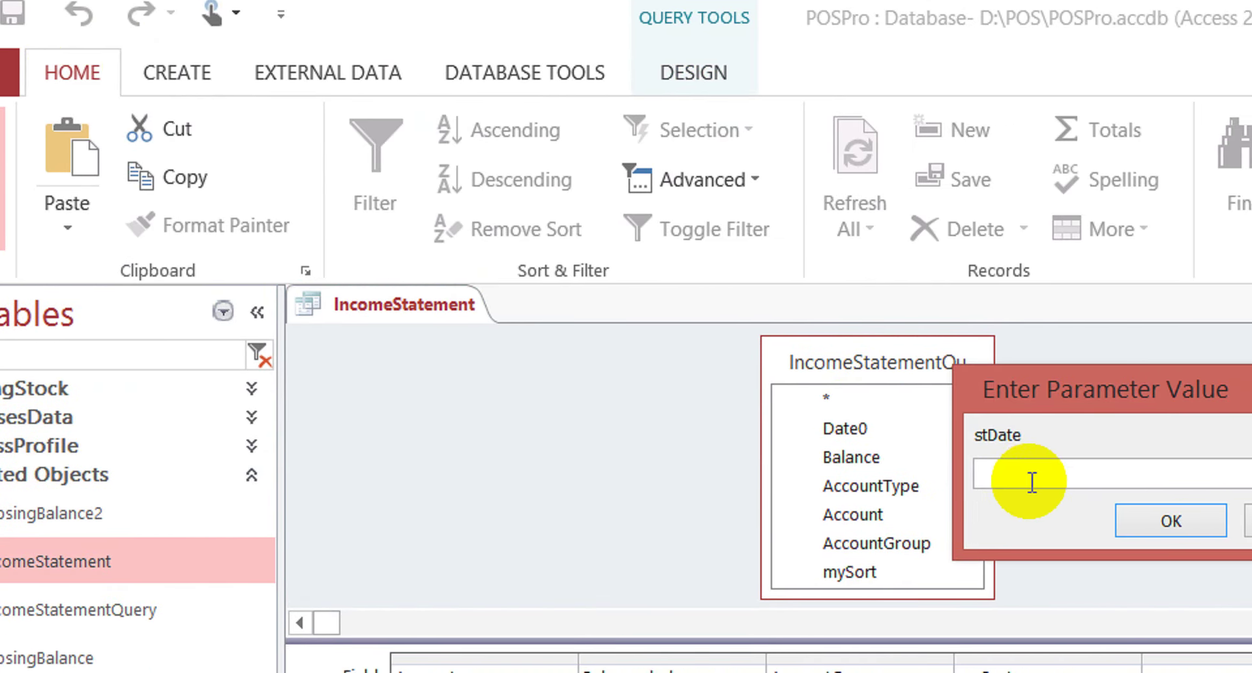
{"action": "type", "text": "1-1"}
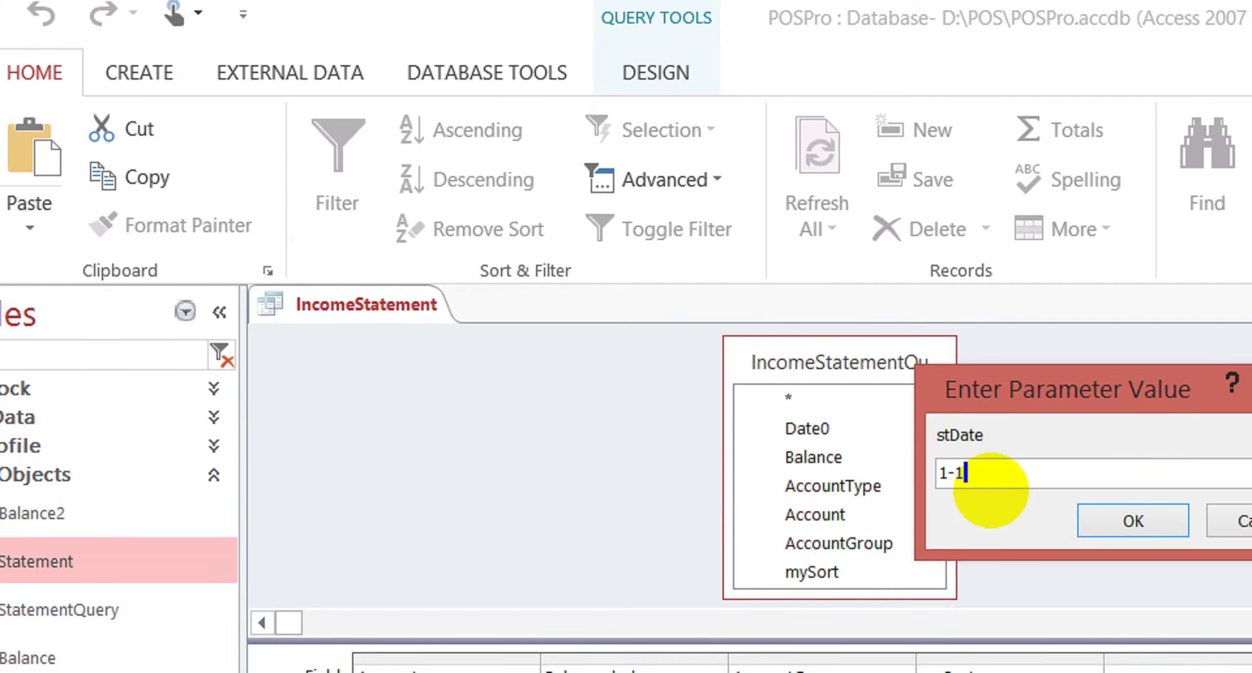
{"action": "key", "text": "Return"}
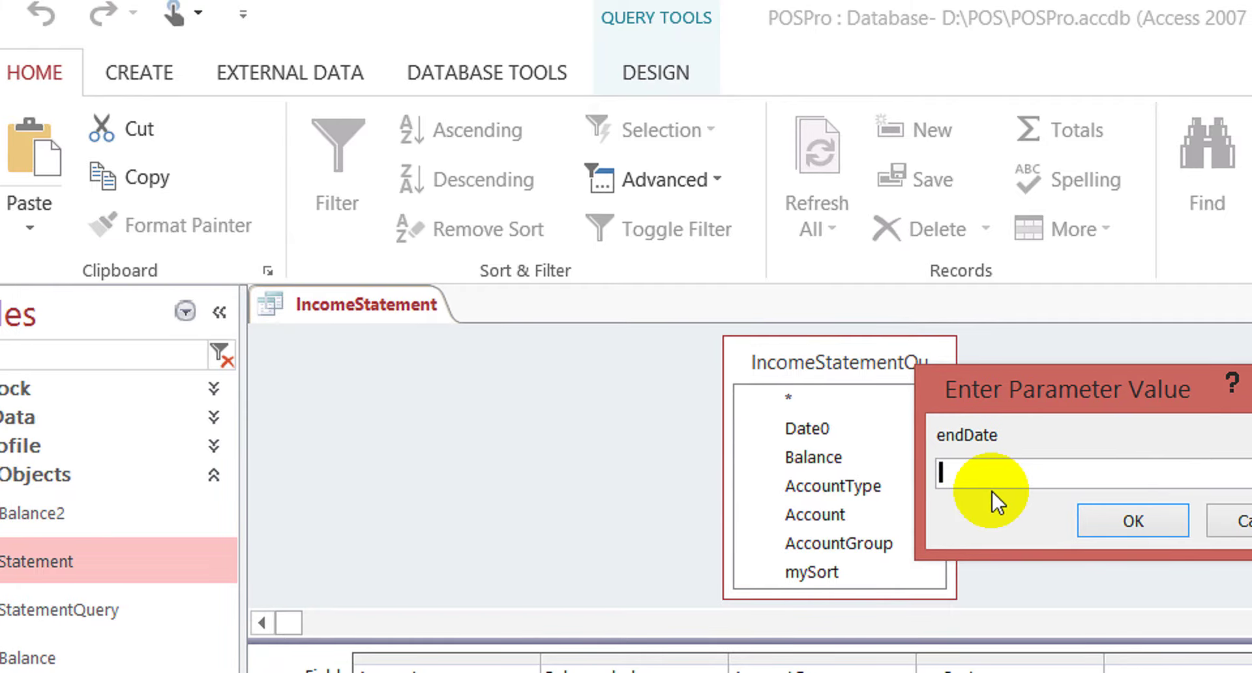
{"action": "type", "text": "30-1"}
{"action": "key", "text": "Return"}
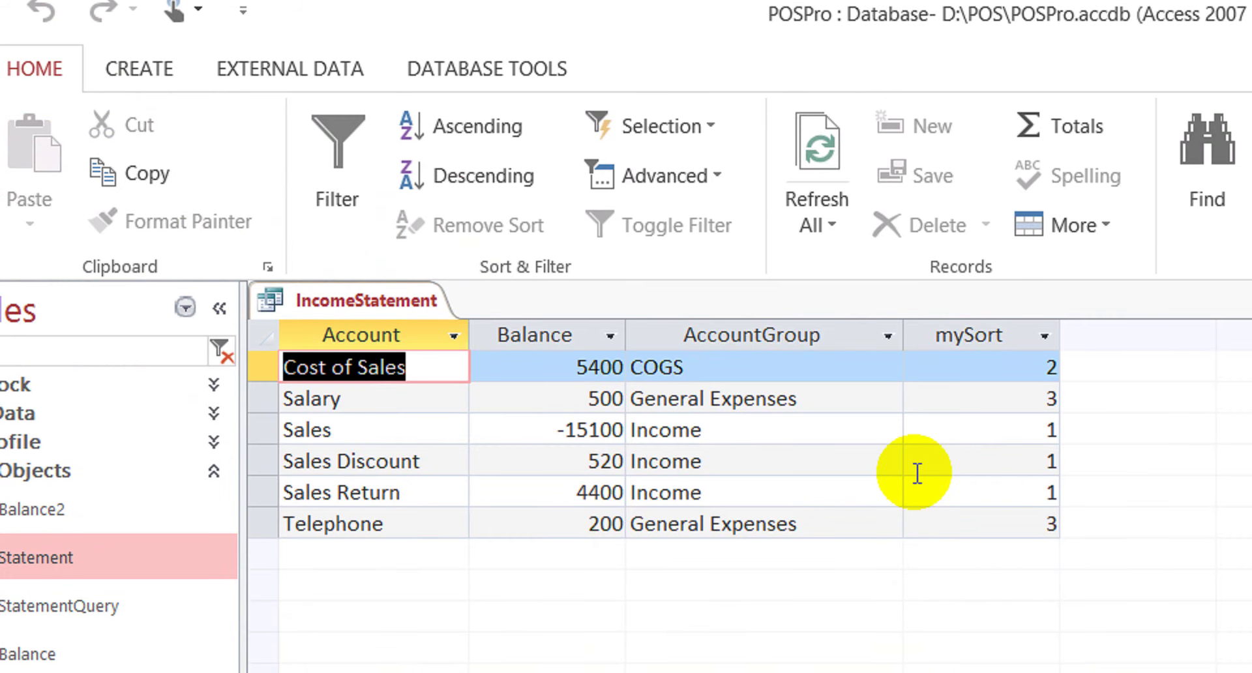
{"action": "left_click", "coordinate": [981, 382]}
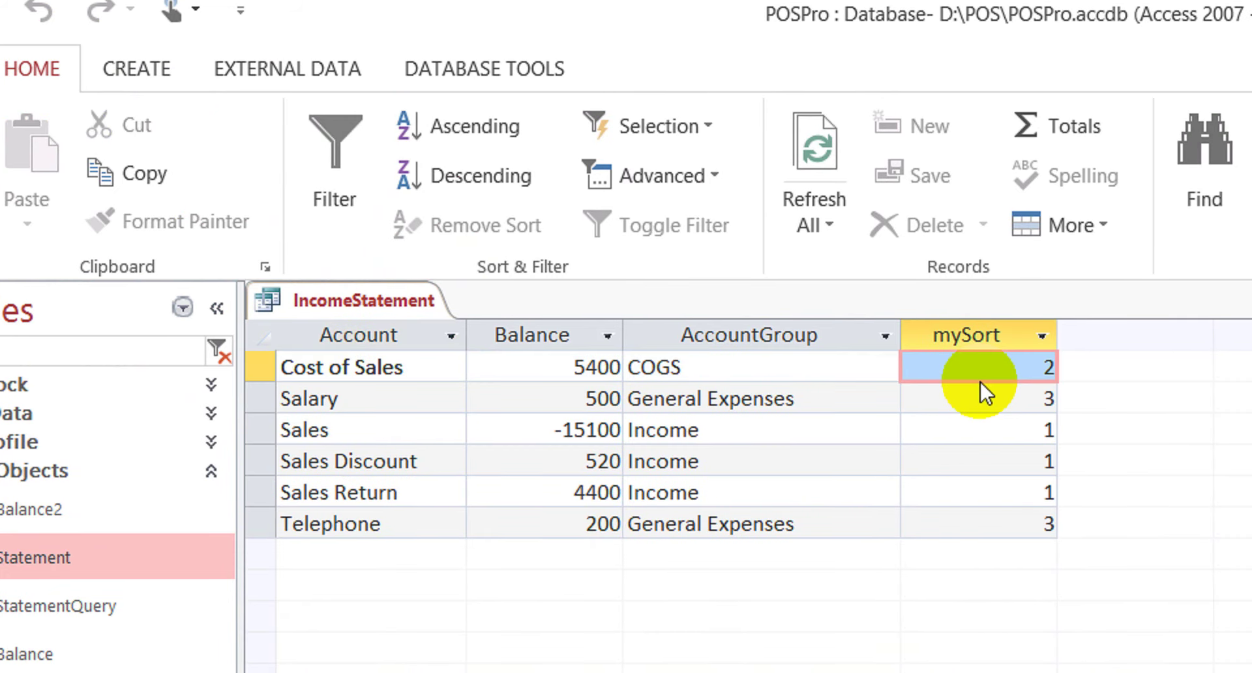
Return the IncomeStatement query to Design View and remove the sort order from the Account field
{"action": "left_click", "coordinate": [53, 163]}
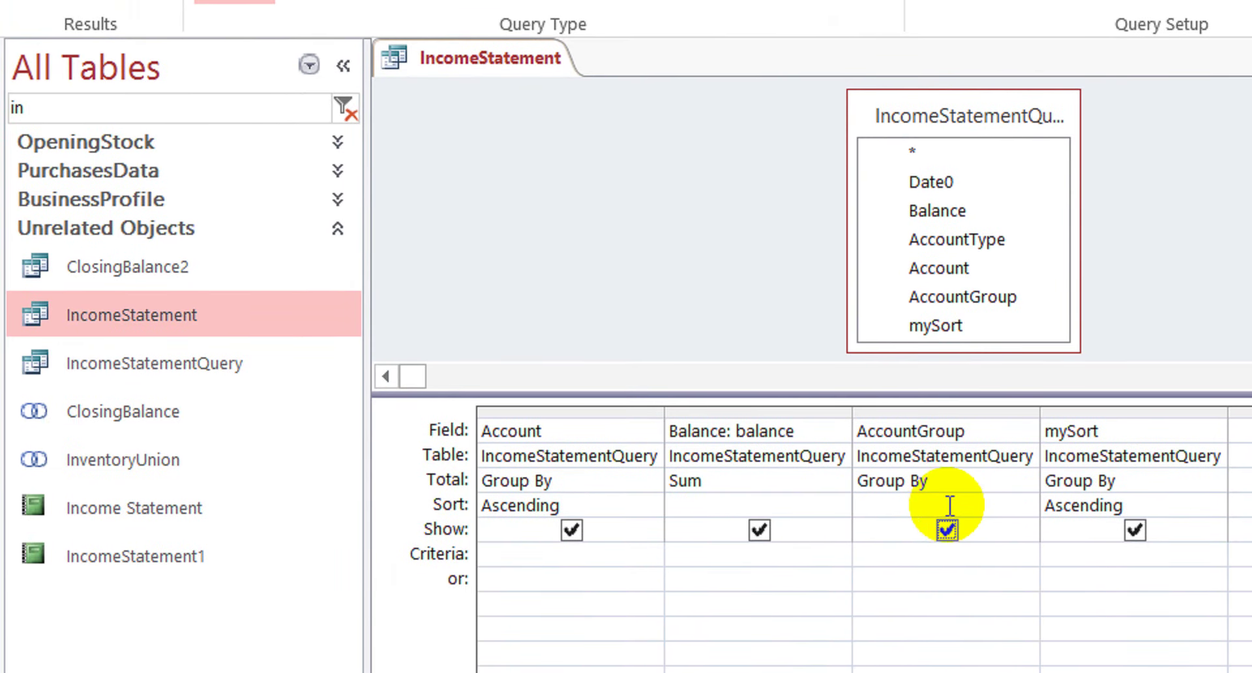
{"action": "left_click", "coordinate": [936, 503]}
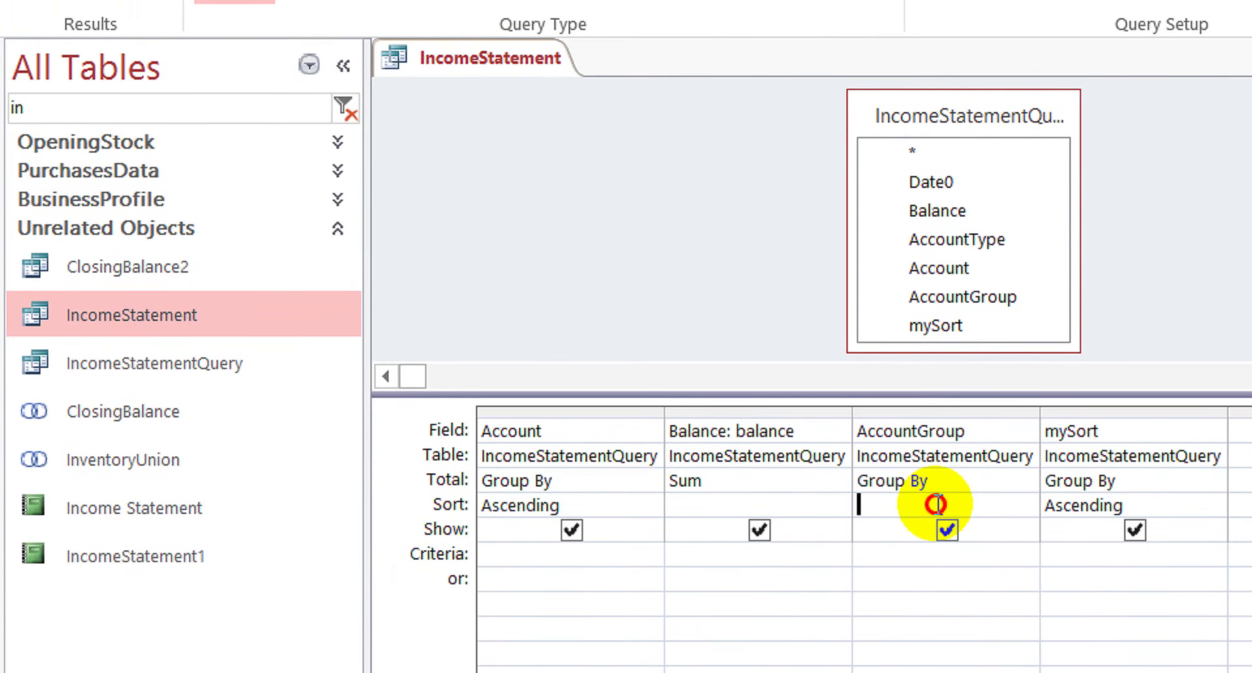
{"action": "key", "text": "shift+Tab"}
{"action": "key", "text": "shift+Tab"}
{"action": "key", "text": "Delete"}
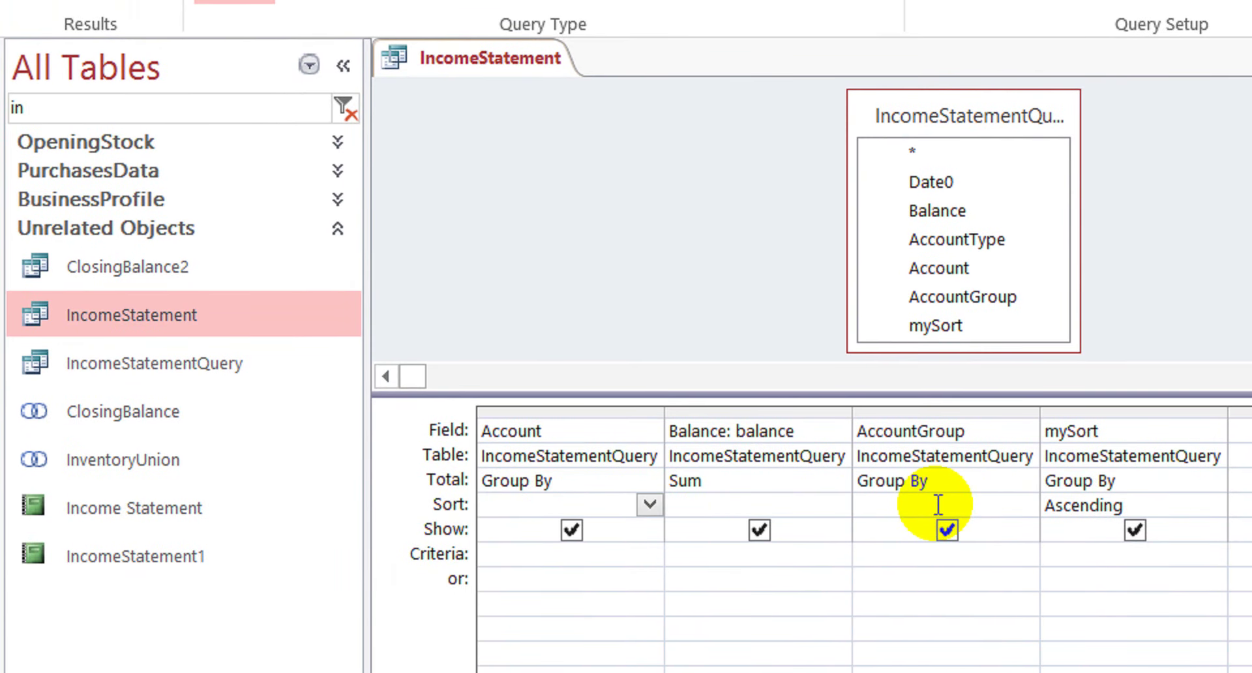
{"action": "key", "text": "Down"}
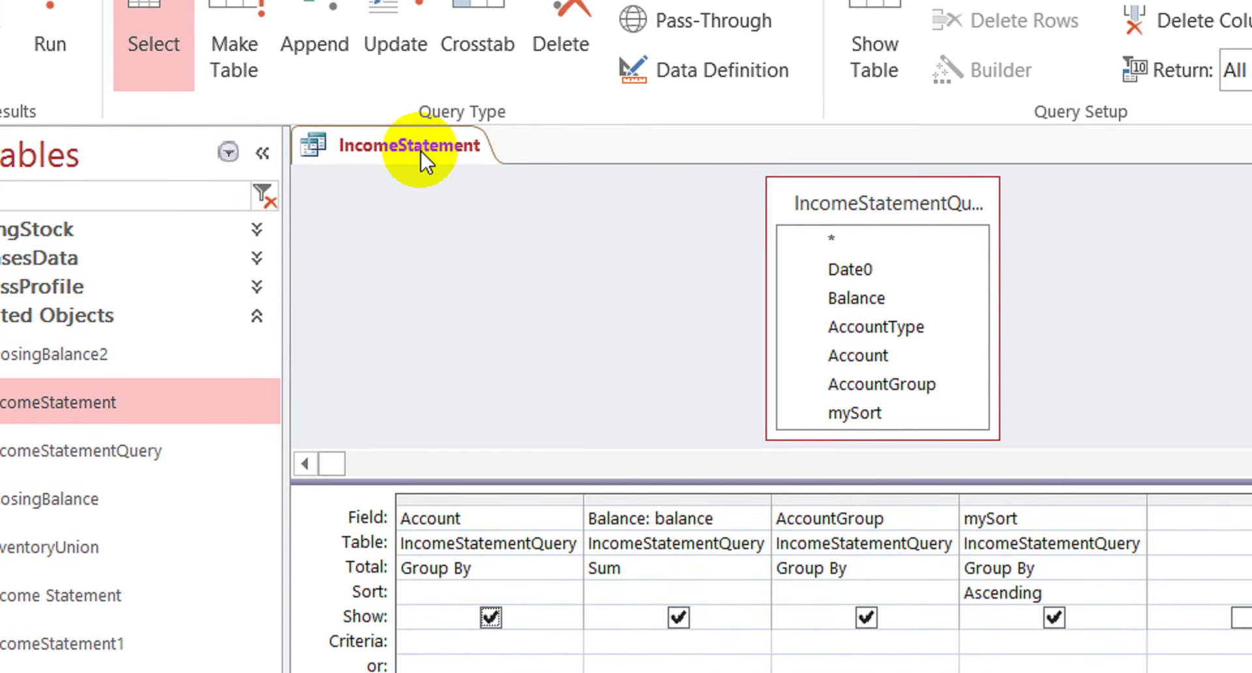
Close the IncomeStatement query and save its design changes
{"action": "right_click", "coordinate": [421, 151]}
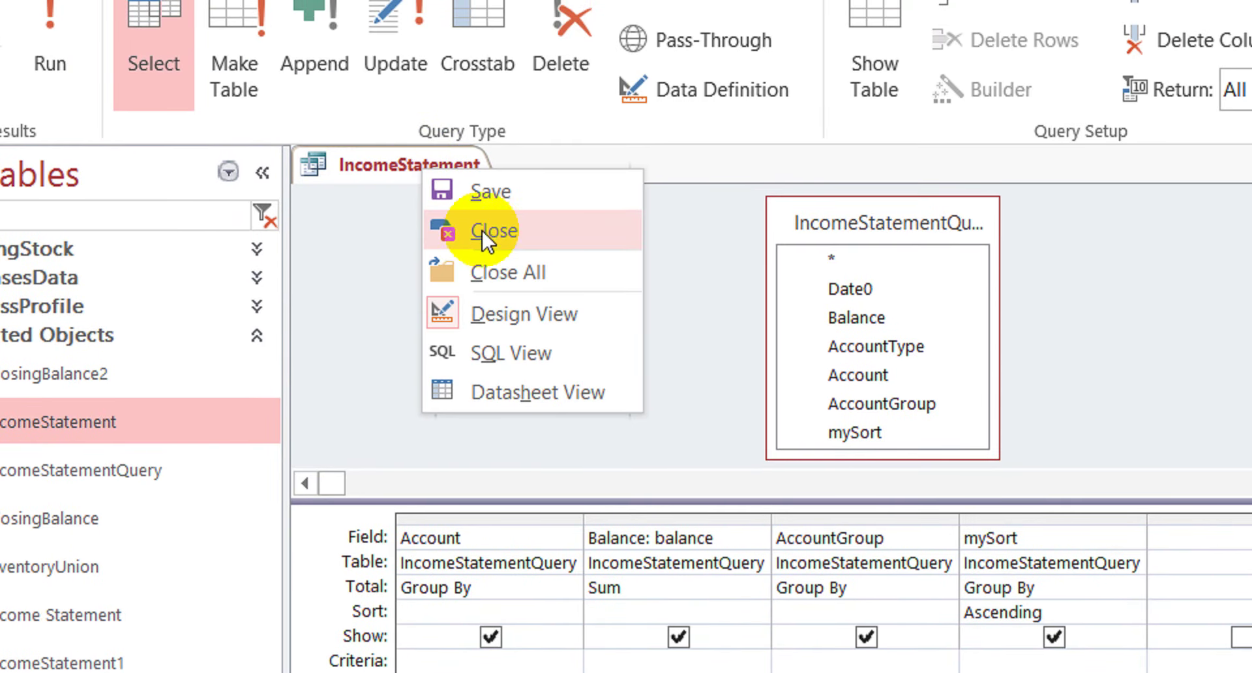
{"action": "left_click", "coordinate": [496, 244]}
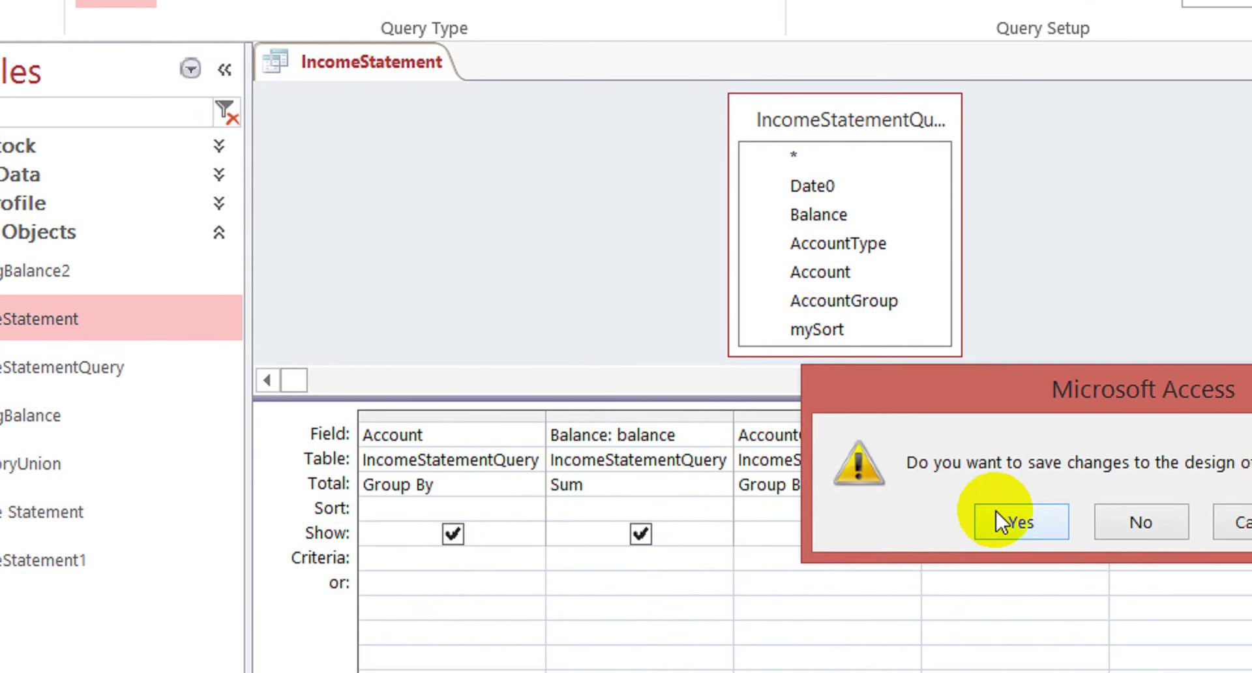
{"action": "left_click", "coordinate": [1032, 616]}
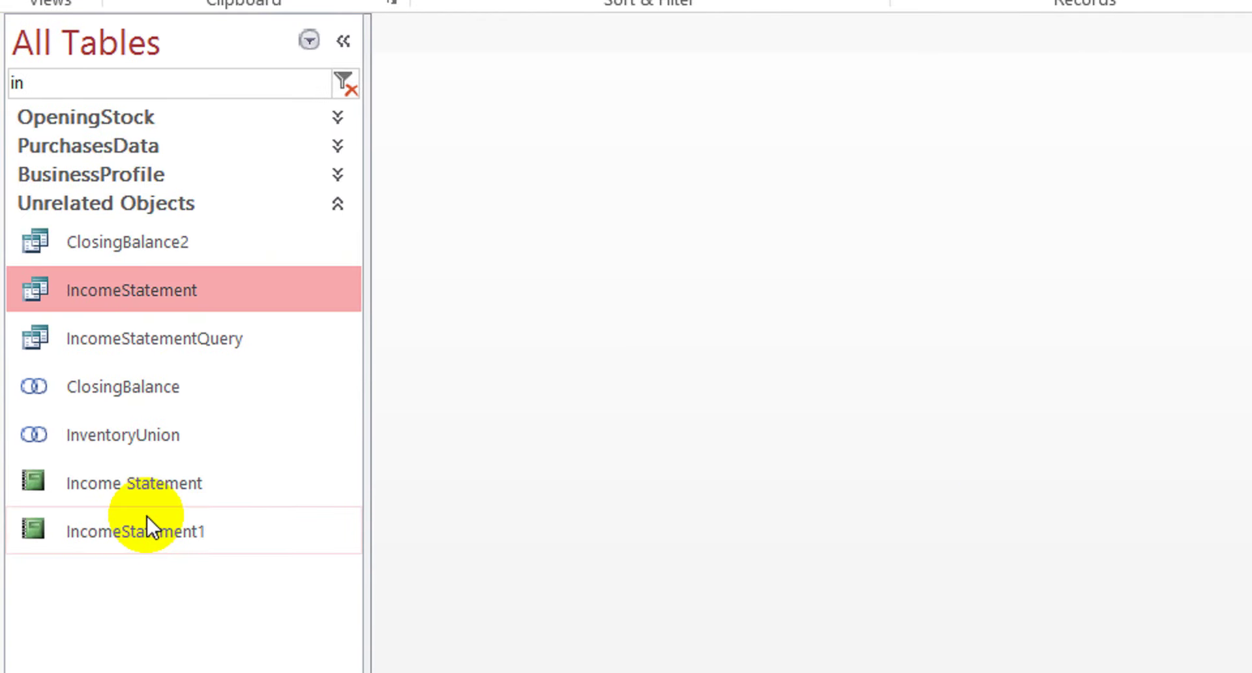
Open the IncomeStatement1 report with stDate 1-1 and endDate 30-10, and check the order of its account groups
{"action": "left_click", "coordinate": [147, 506]}
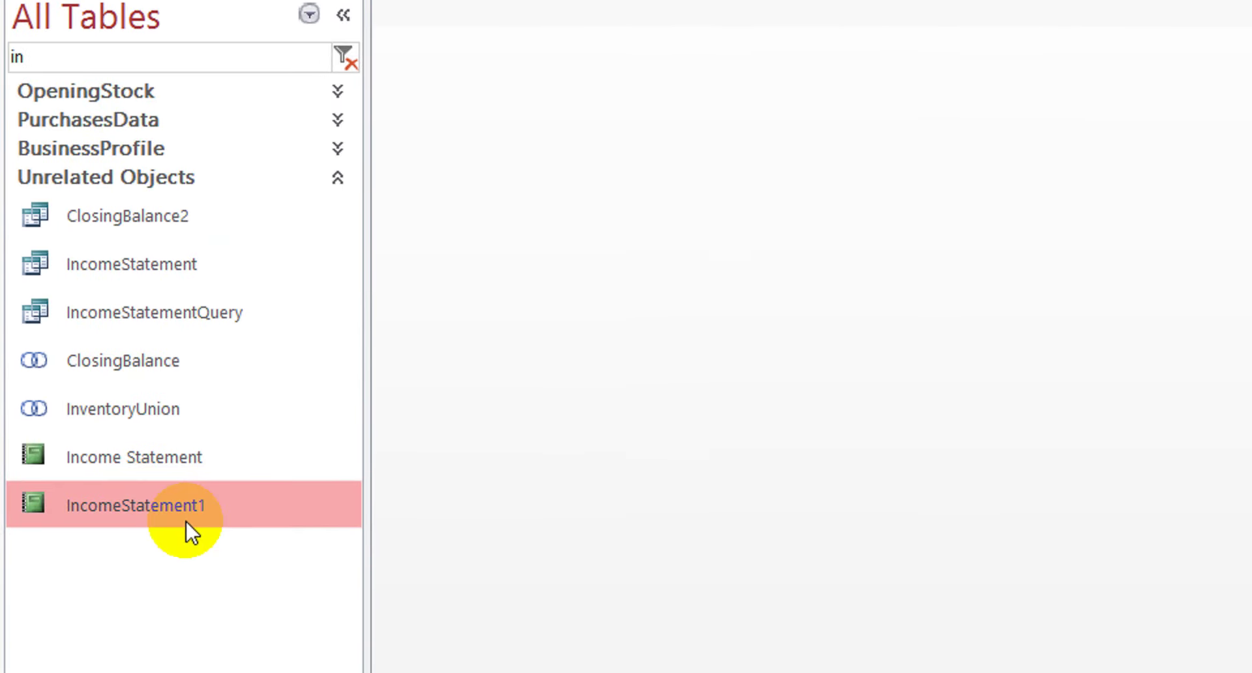
{"action": "double_click", "coordinate": [186, 502]}
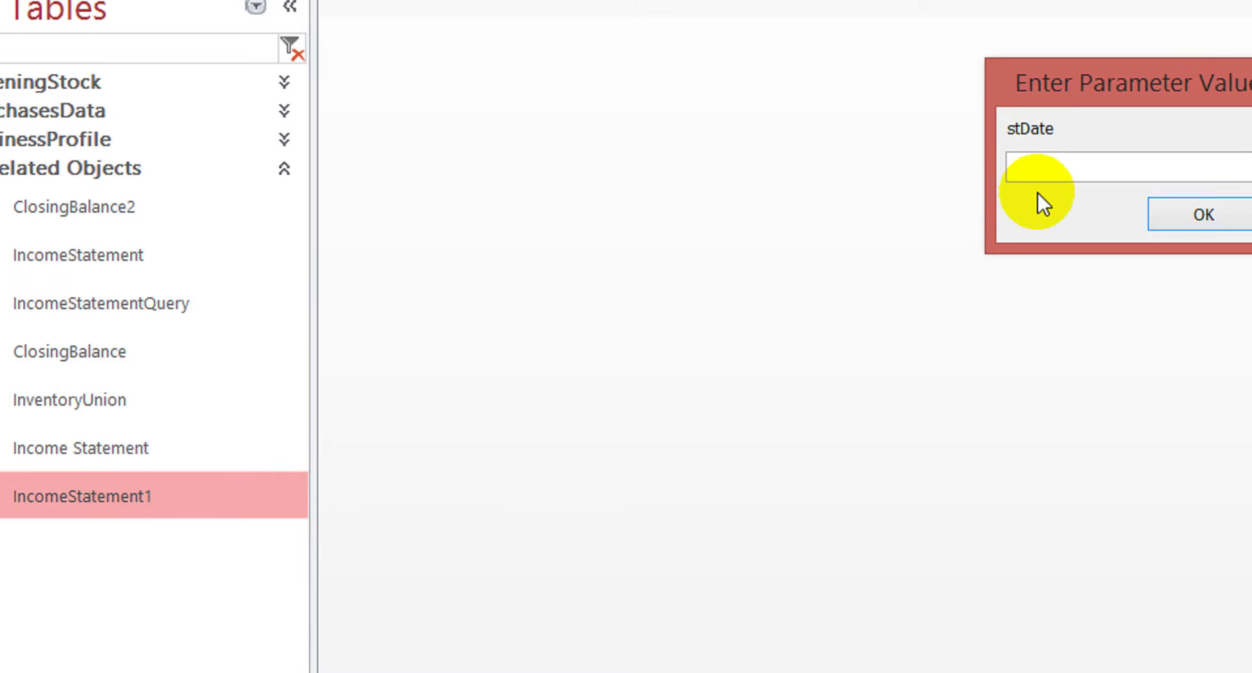
{"action": "type", "text": "1-1-"}
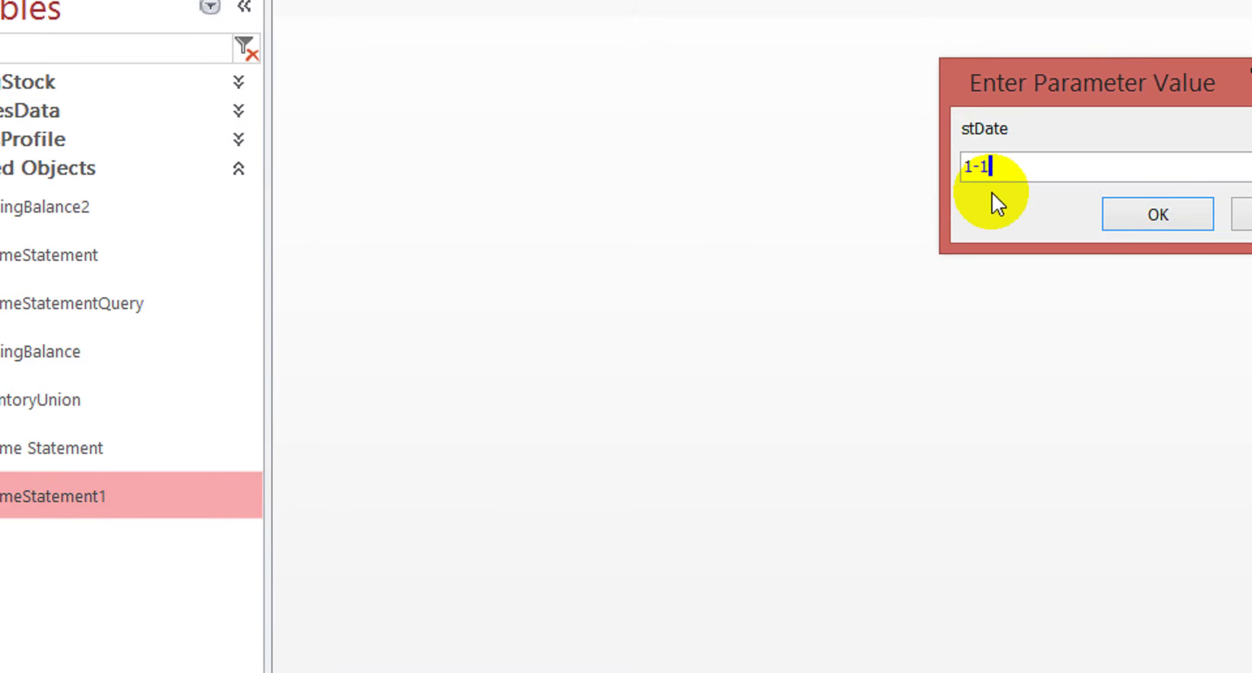
{"action": "key", "text": "Return"}
{"action": "type", "text": "301"}
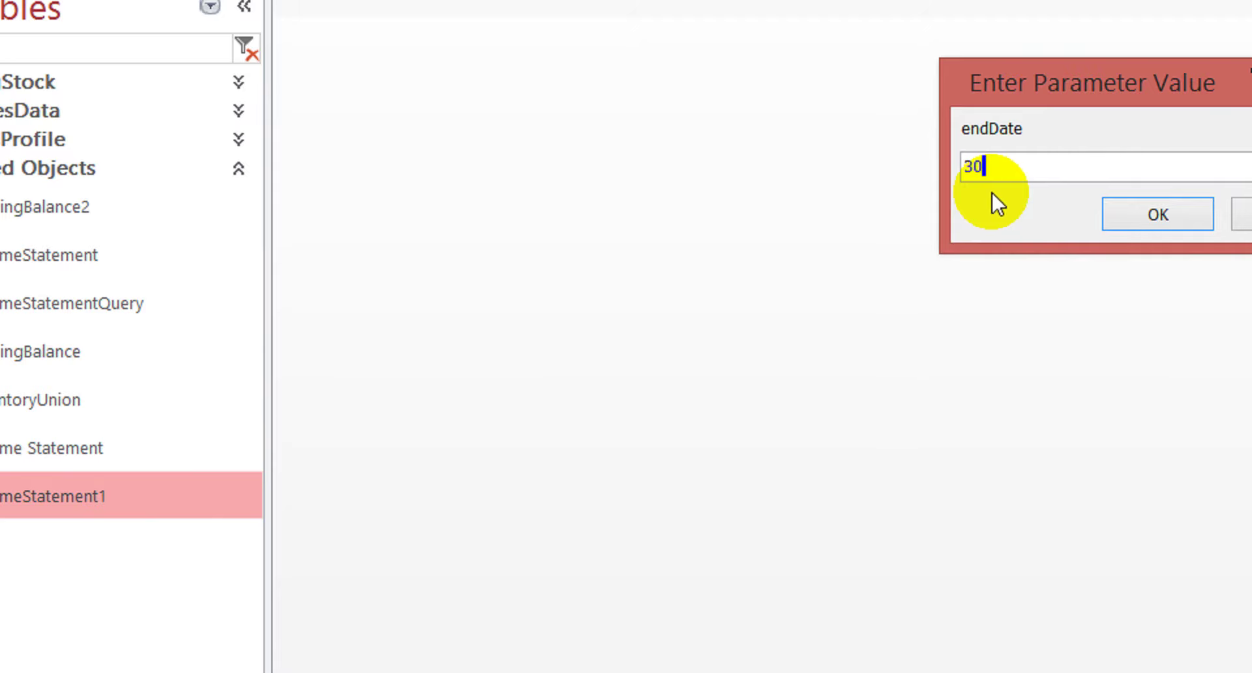
{"action": "type", "text": "10"}
{"action": "key", "text": "Return"}
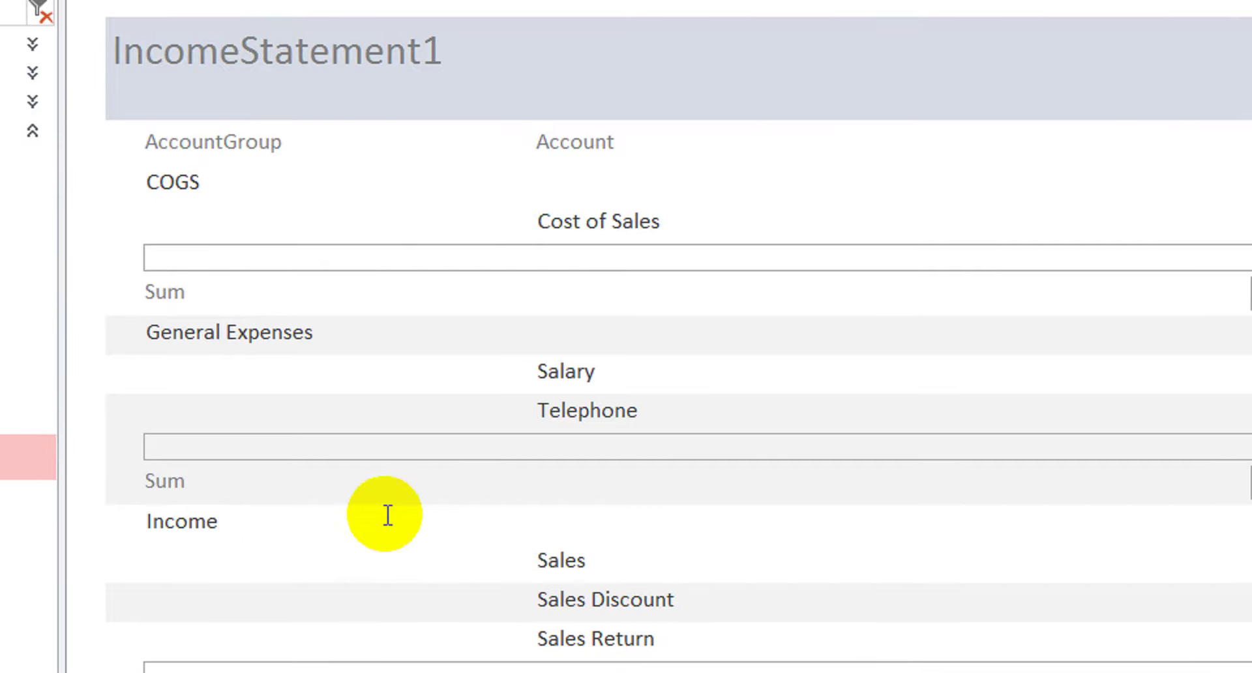
{"action": "left_click", "coordinate": [613, 208]}
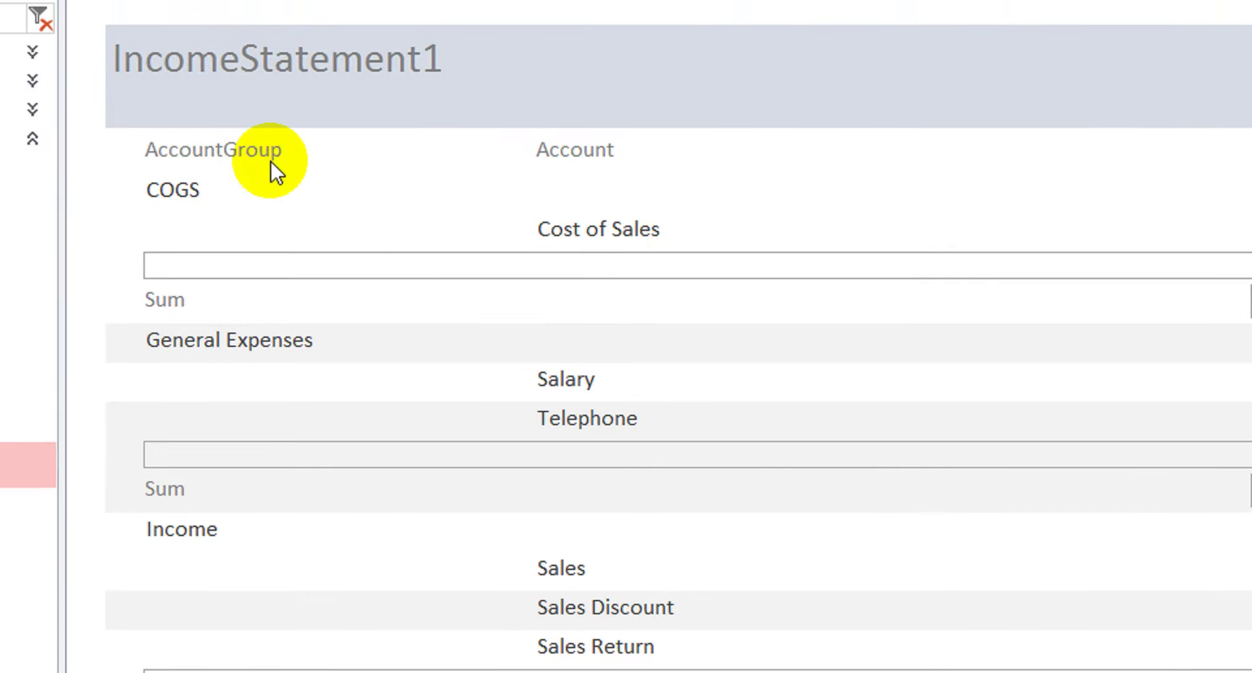
{"action": "left_click", "coordinate": [250, 145]}
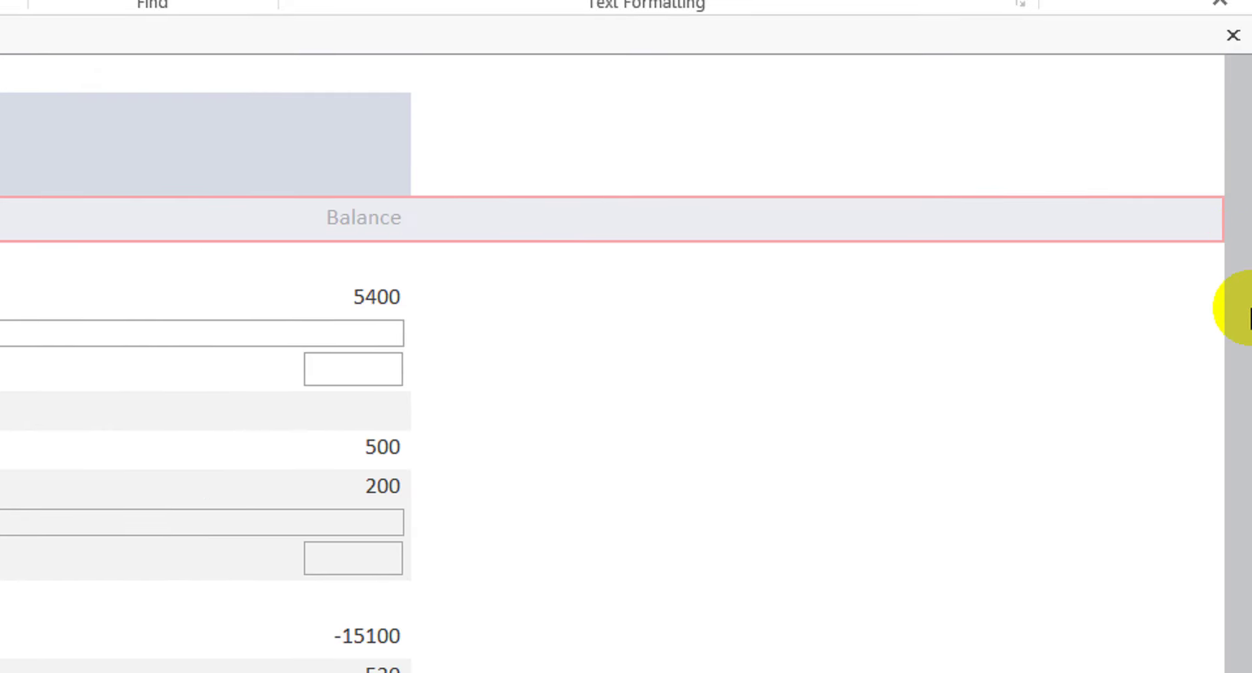
View the IncomeStatement1 report in Design View and close it
{"action": "right_click", "coordinate": [514, 120]}
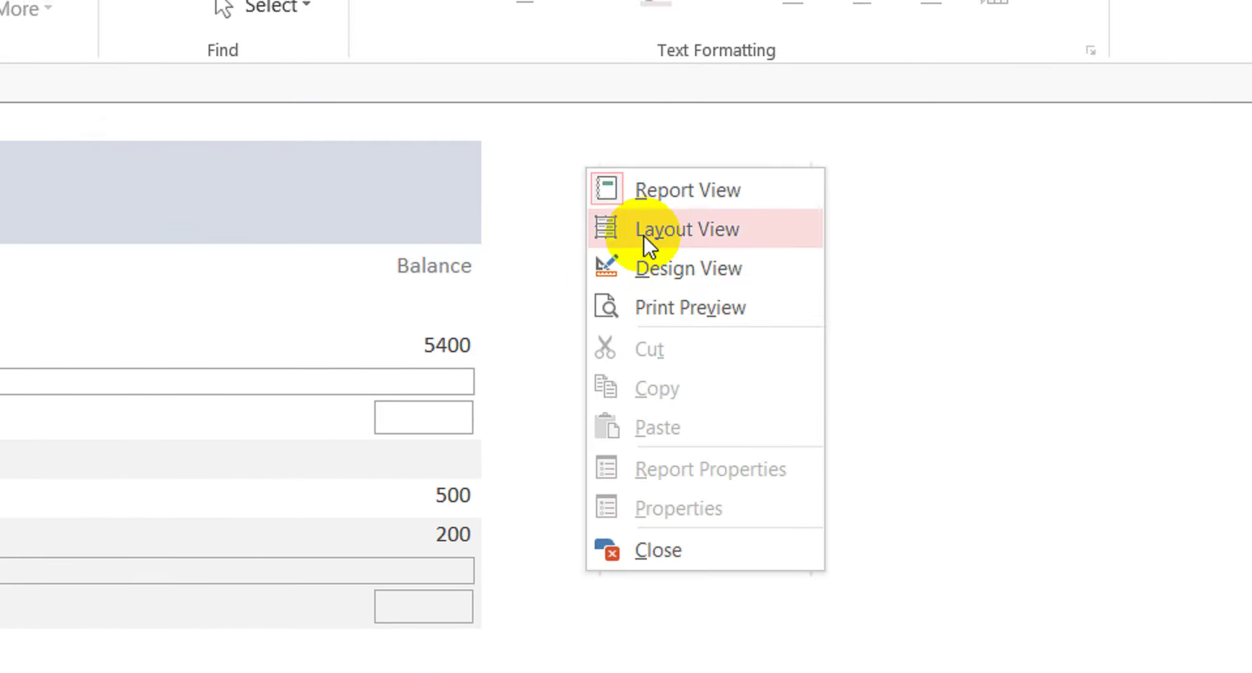
{"action": "left_click", "coordinate": [670, 261]}
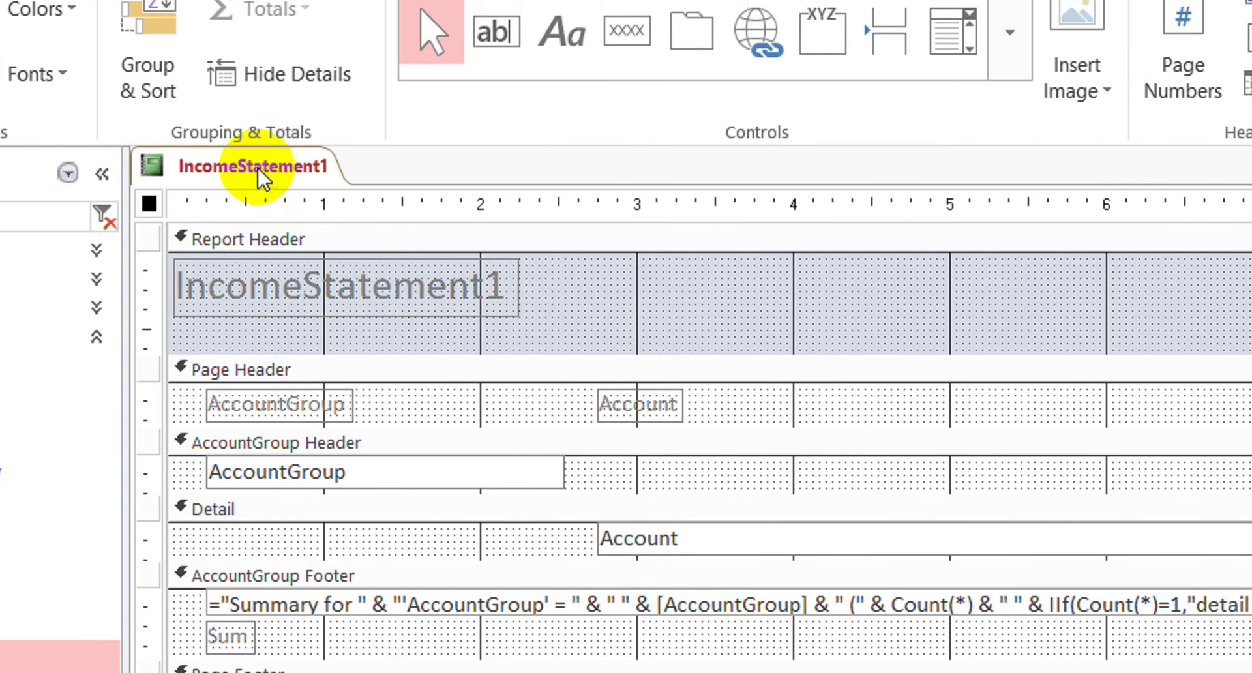
{"action": "right_click", "coordinate": [215, 86]}
{"action": "left_click", "coordinate": [346, 227]}
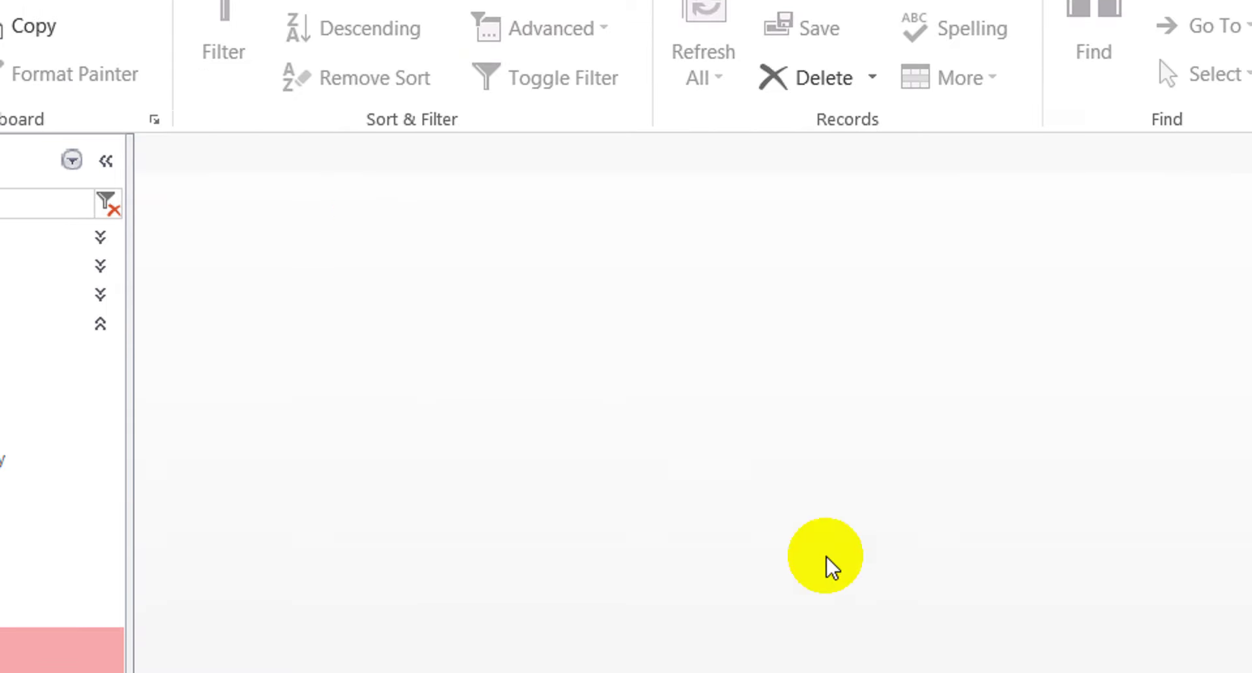
Try to delete the IncomeStatement1 report from the database
{"action": "left_click", "coordinate": [138, 444]}
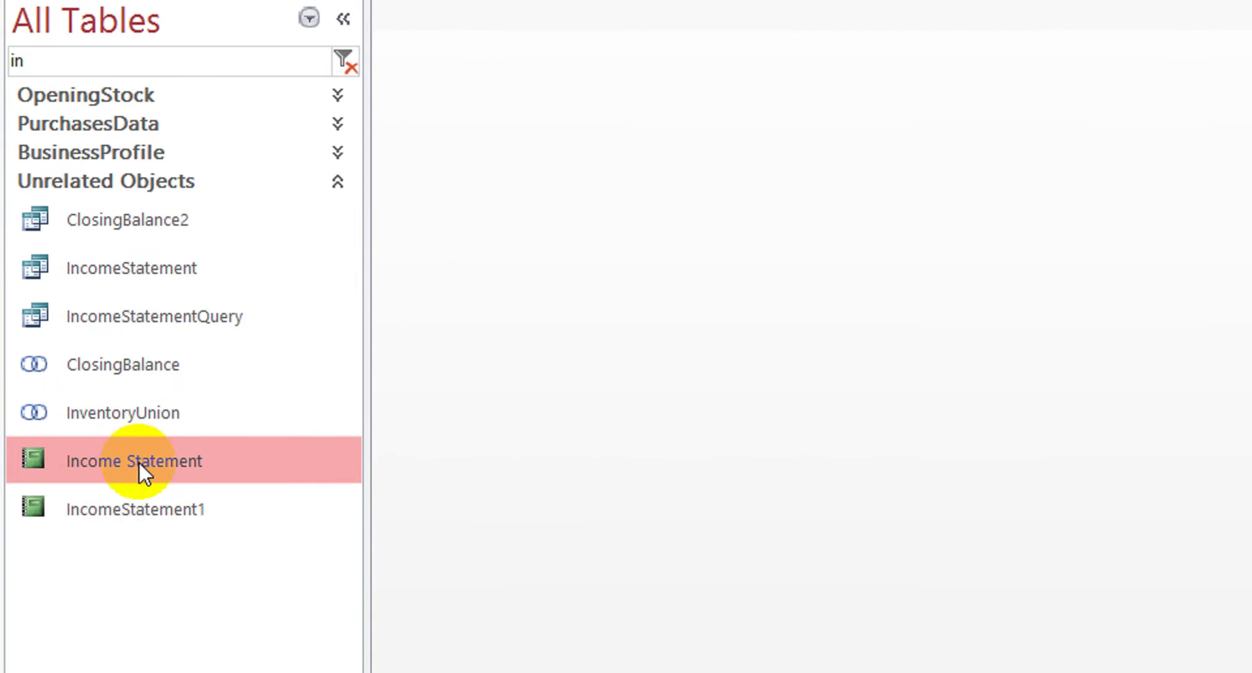
{"action": "left_click", "coordinate": [127, 510]}
{"action": "key", "text": "Delete"}
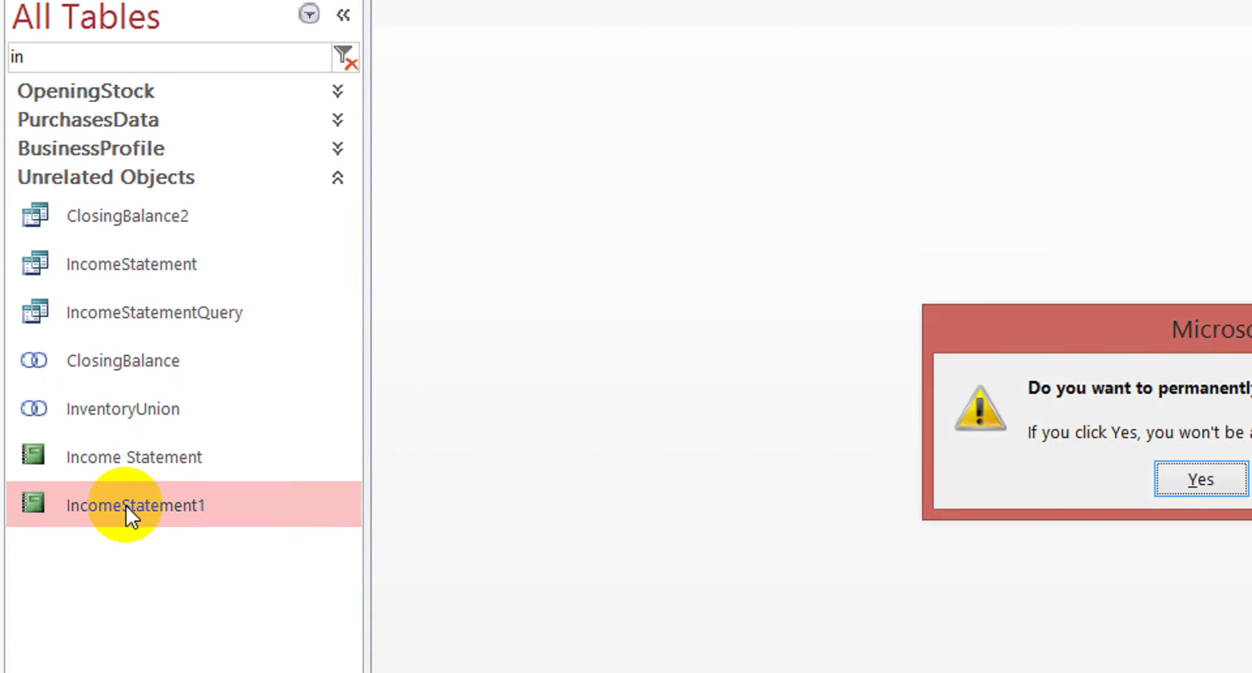
{"action": "key", "text": "Return"}
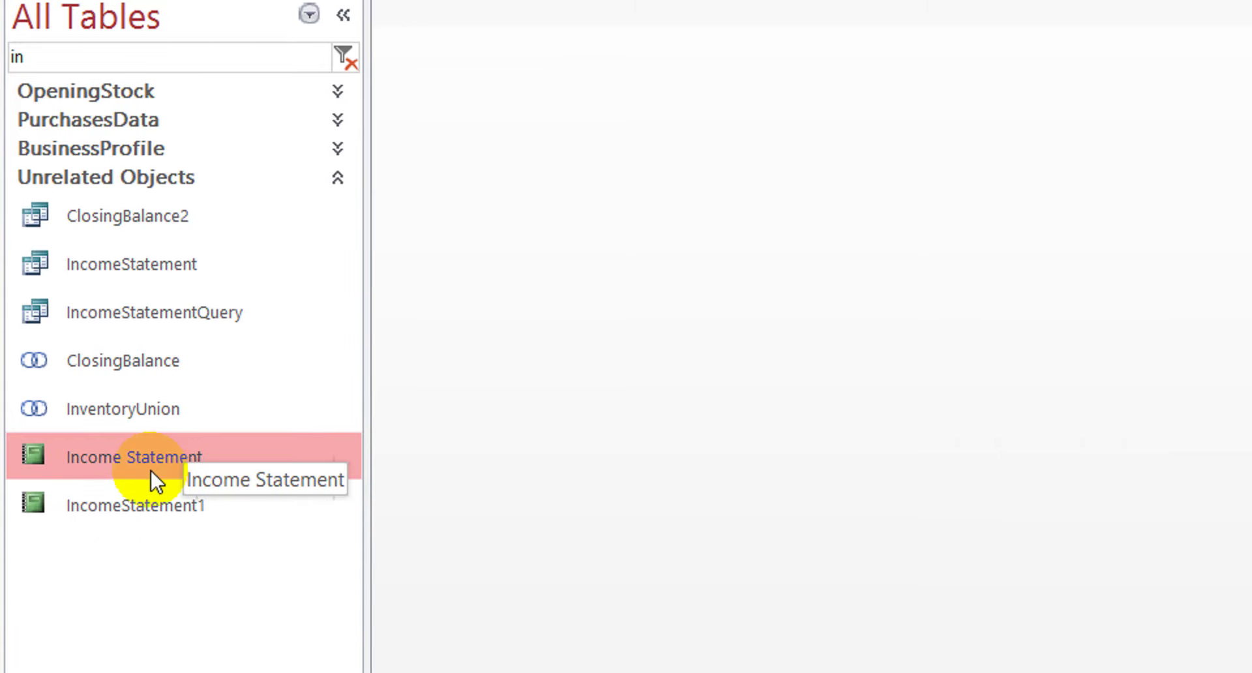
Try twice to compact and repair the POSPro database, dismissing the error message each time
{"action": "left_click", "coordinate": [61, 89]}
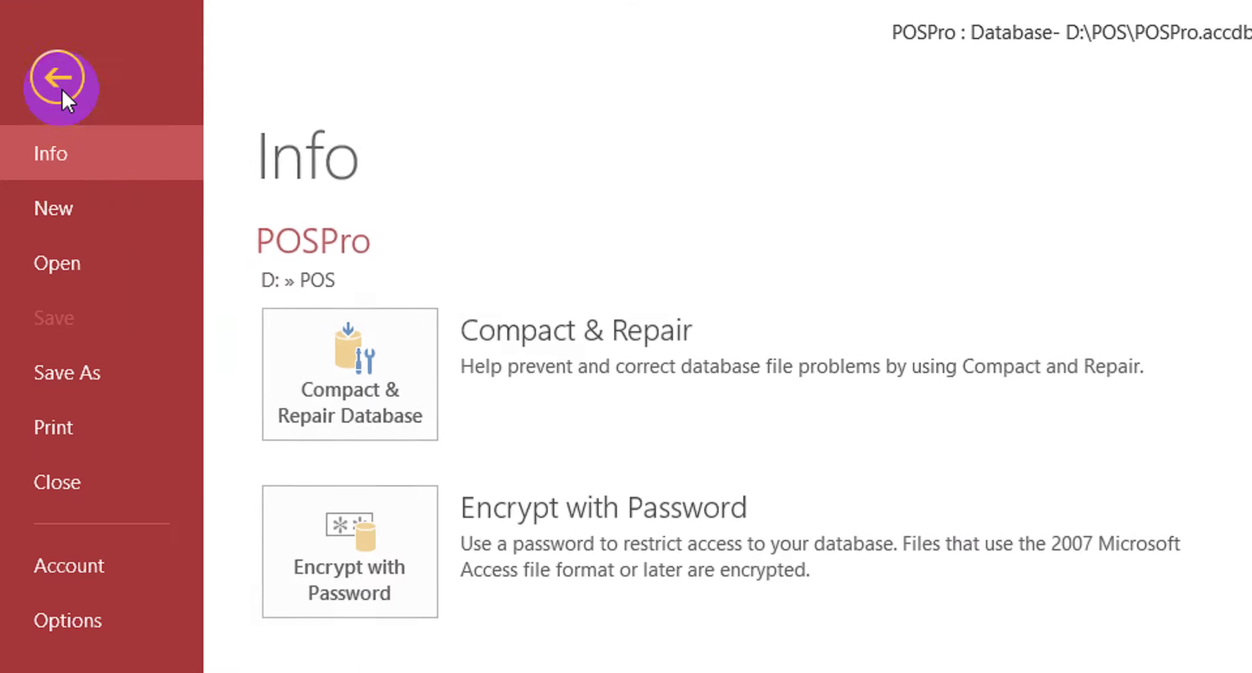
{"action": "left_click", "coordinate": [361, 381]}
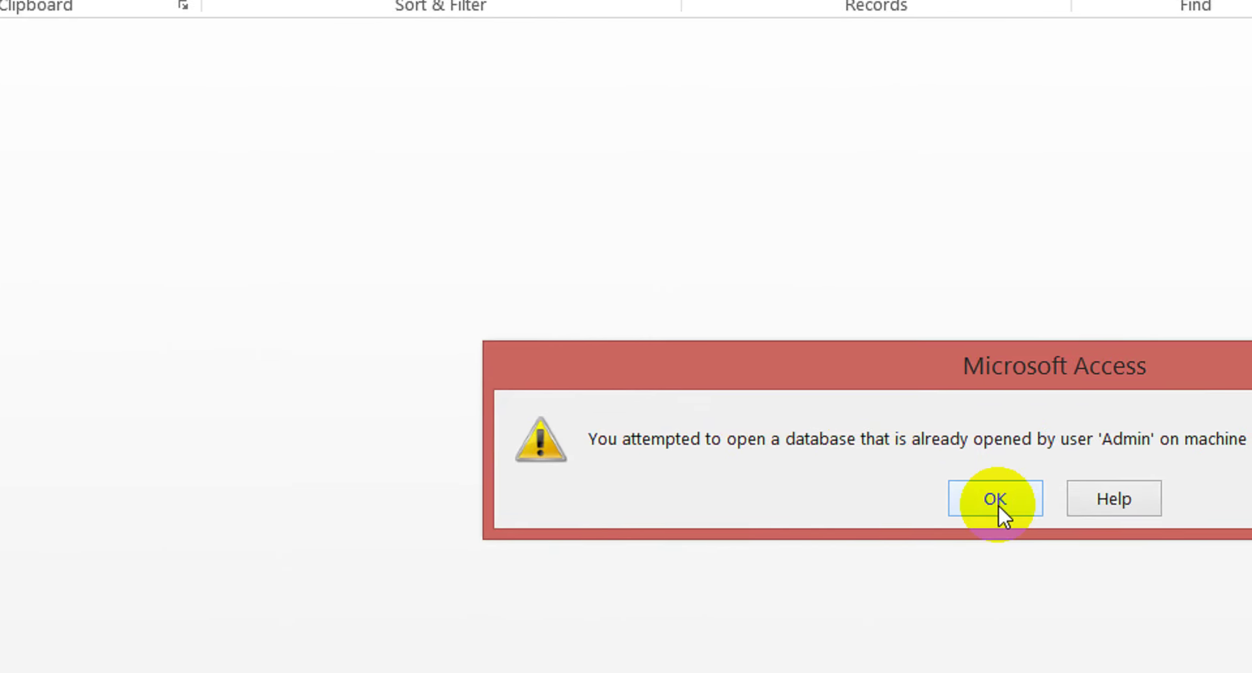
{"action": "left_click", "coordinate": [996, 499]}
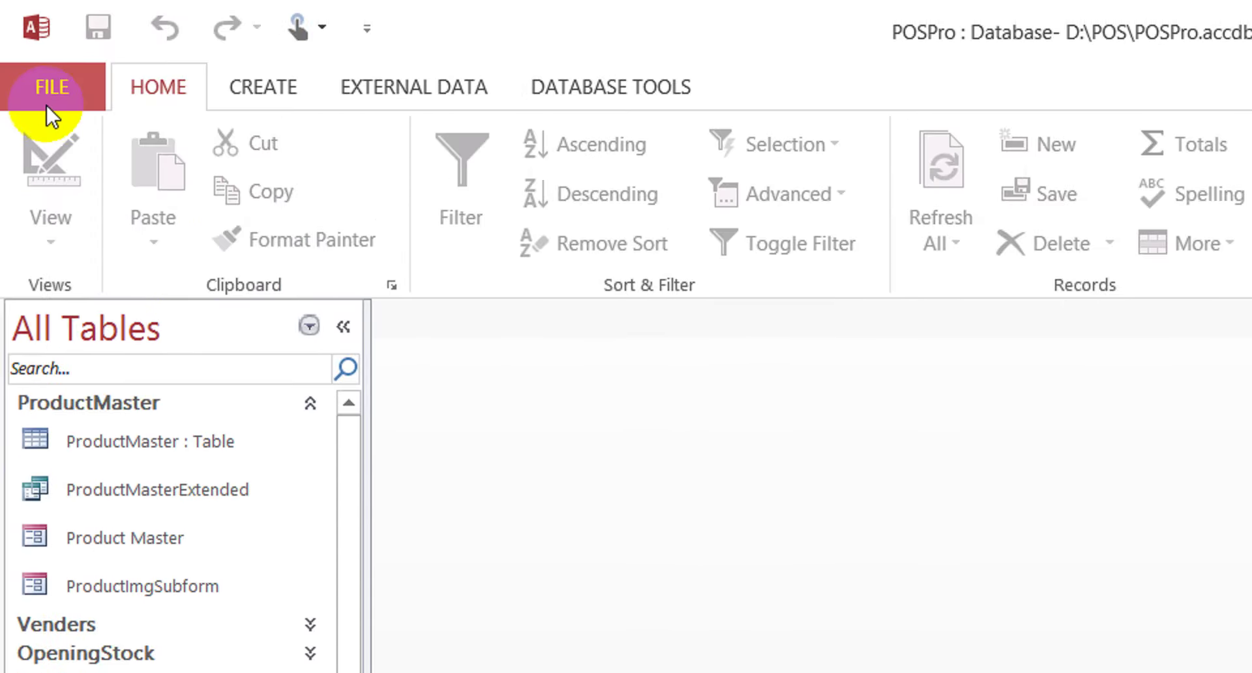
{"action": "left_click", "coordinate": [46, 104]}
{"action": "left_click", "coordinate": [349, 367]}
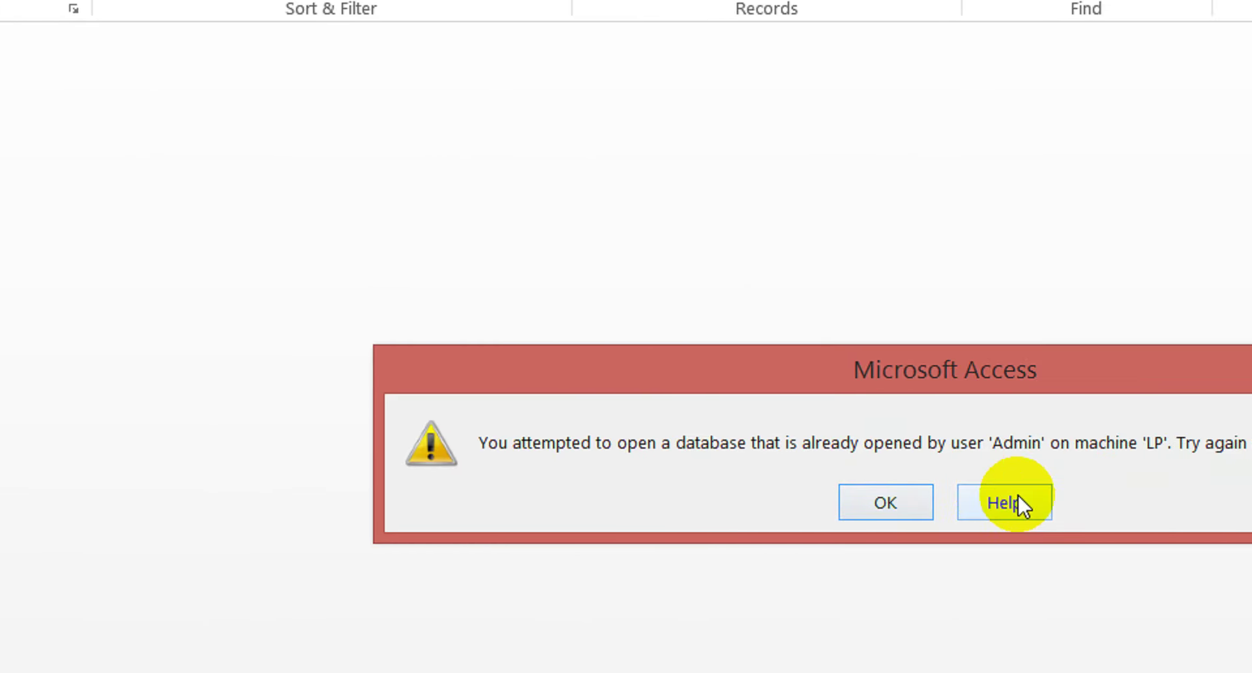
{"action": "left_click", "coordinate": [877, 502]}
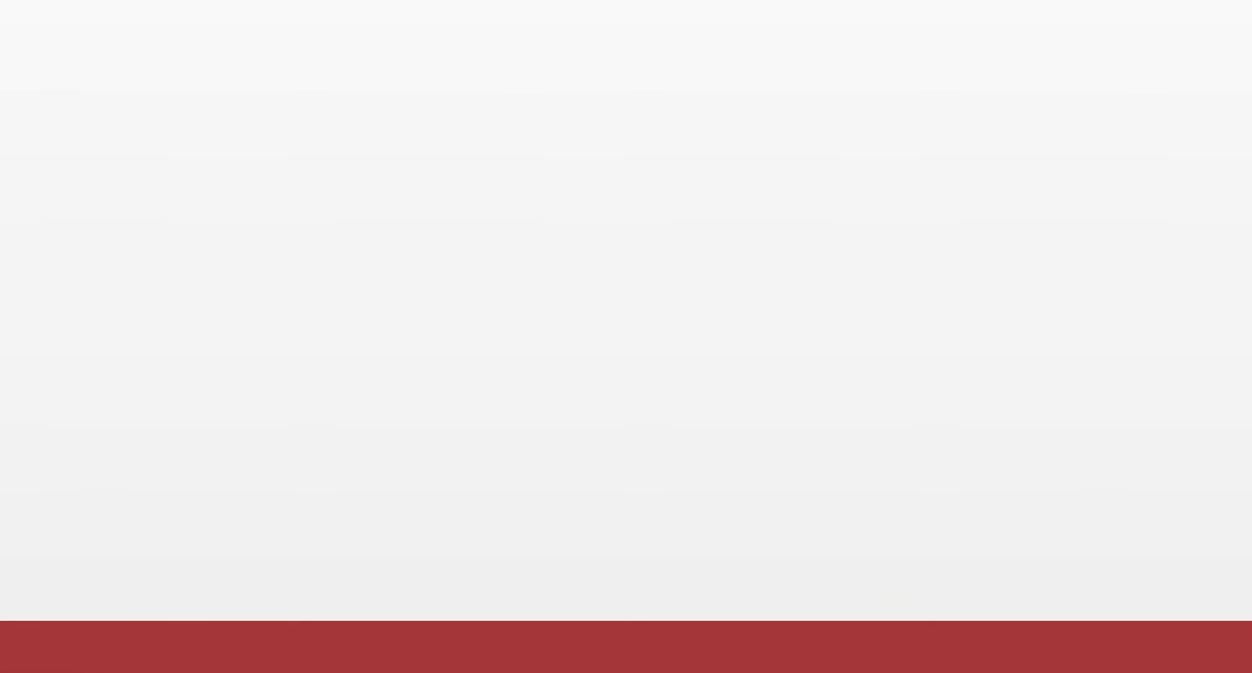
Filter the database objects by "incom" and select the IncomeStatement query
{"action": "left_click", "coordinate": [145, 130]}
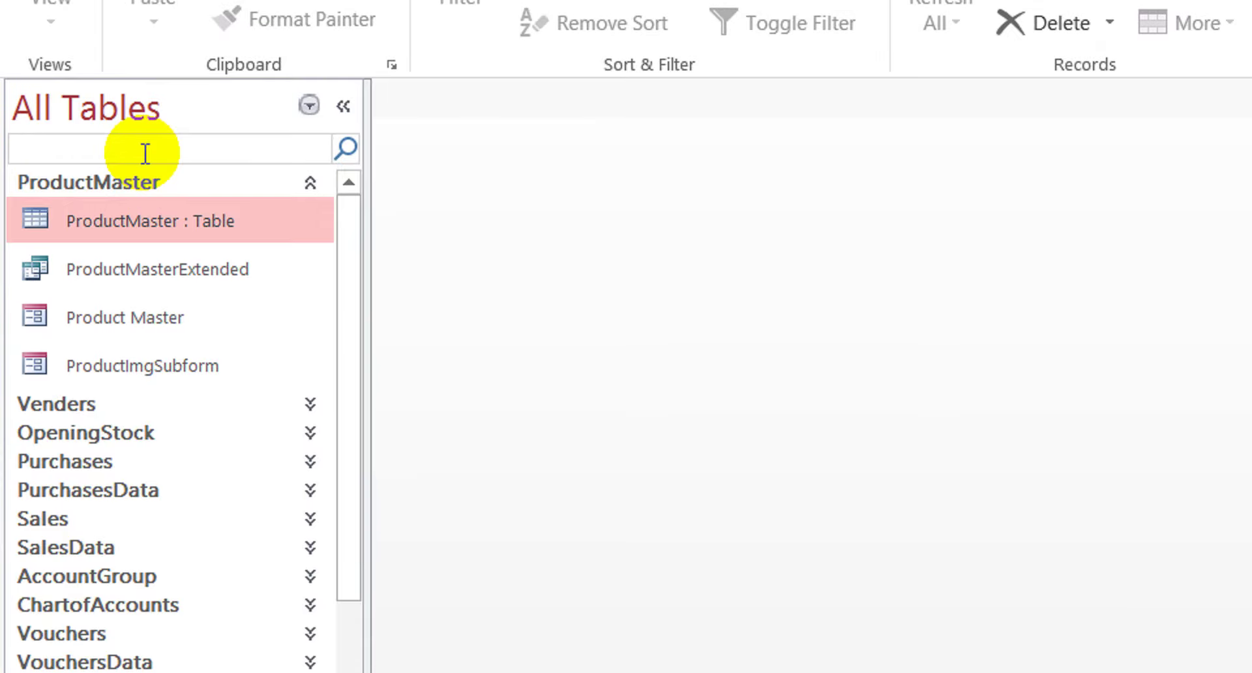
{"action": "type", "text": "incom"}
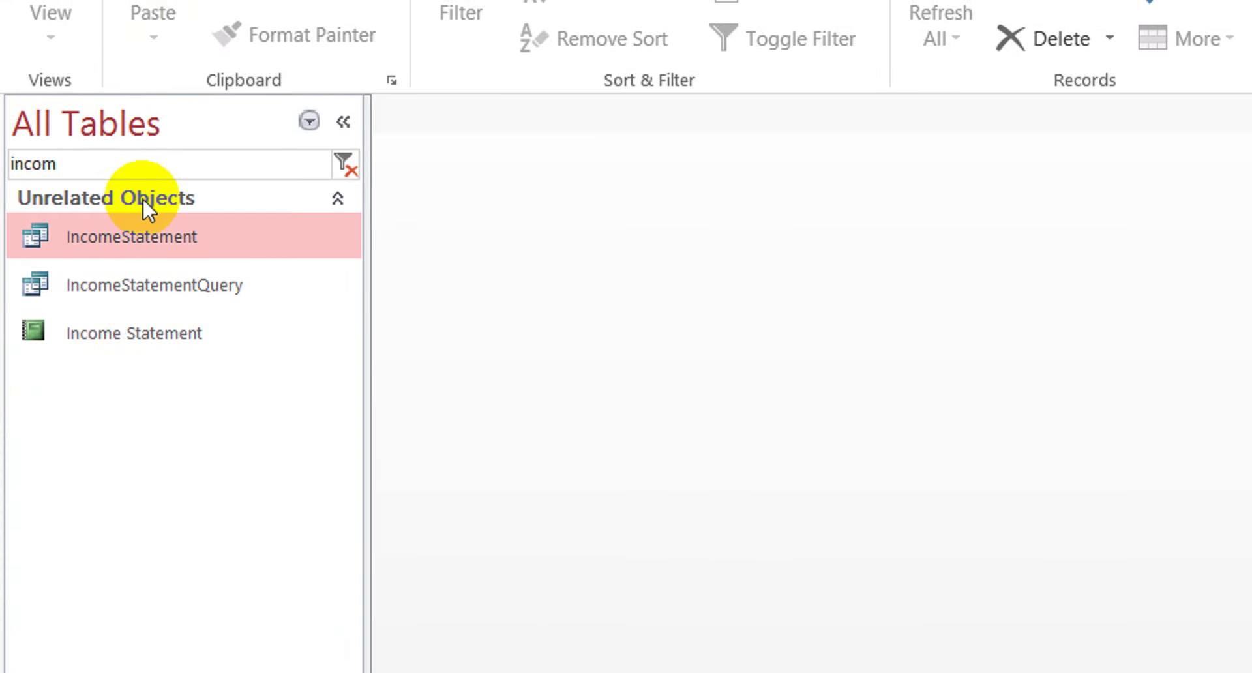
{"action": "left_click", "coordinate": [141, 227]}
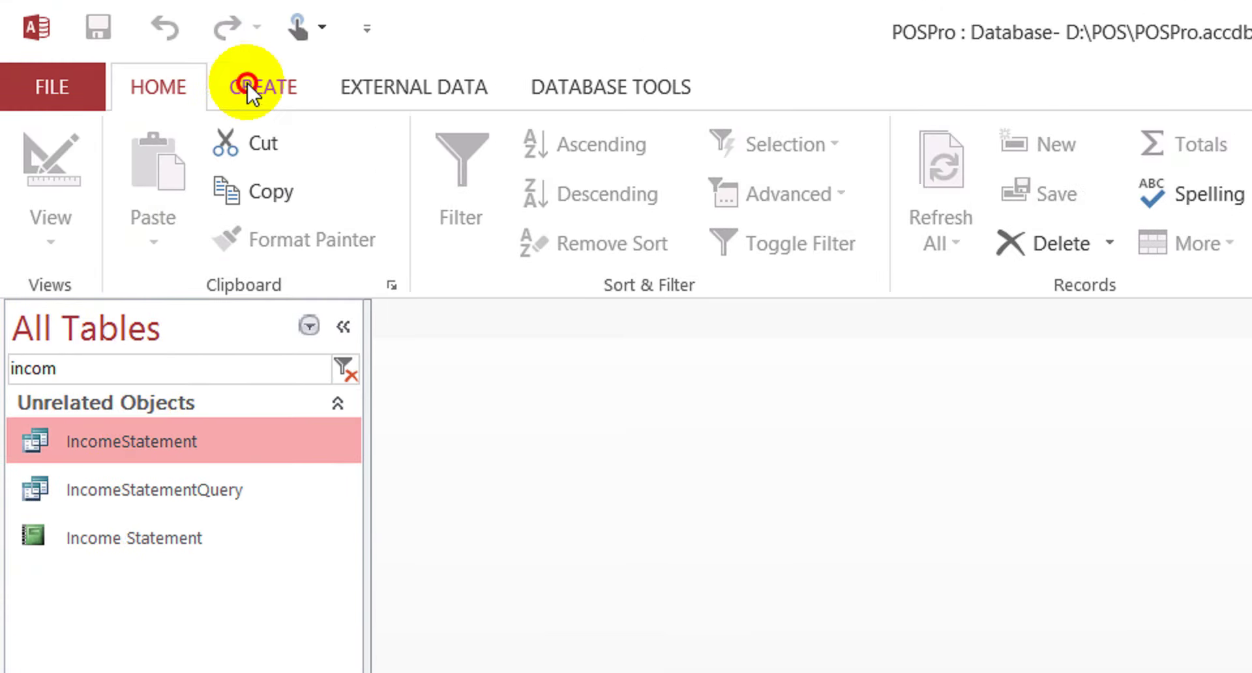
Try a basic report based on the IncomeStatement query with stDate 1-1 and endDate 30-10, and close it without saving
{"action": "left_click", "coordinate": [248, 79]}
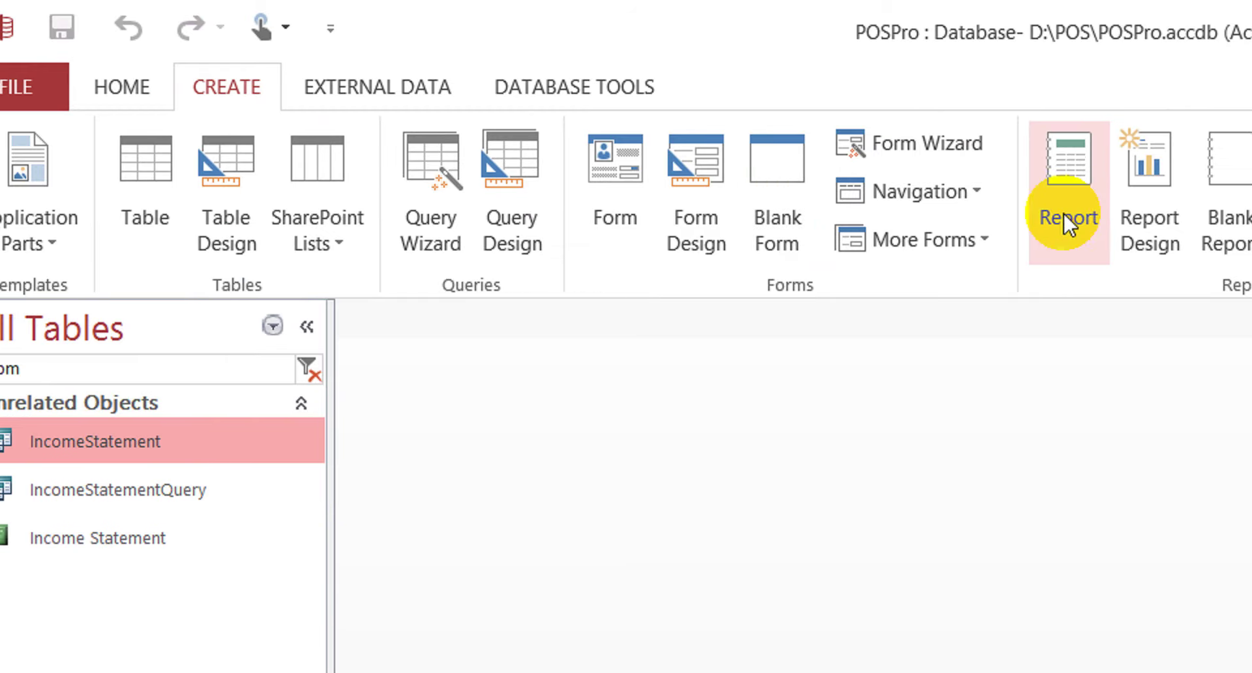
{"action": "left_click", "coordinate": [996, 189]}
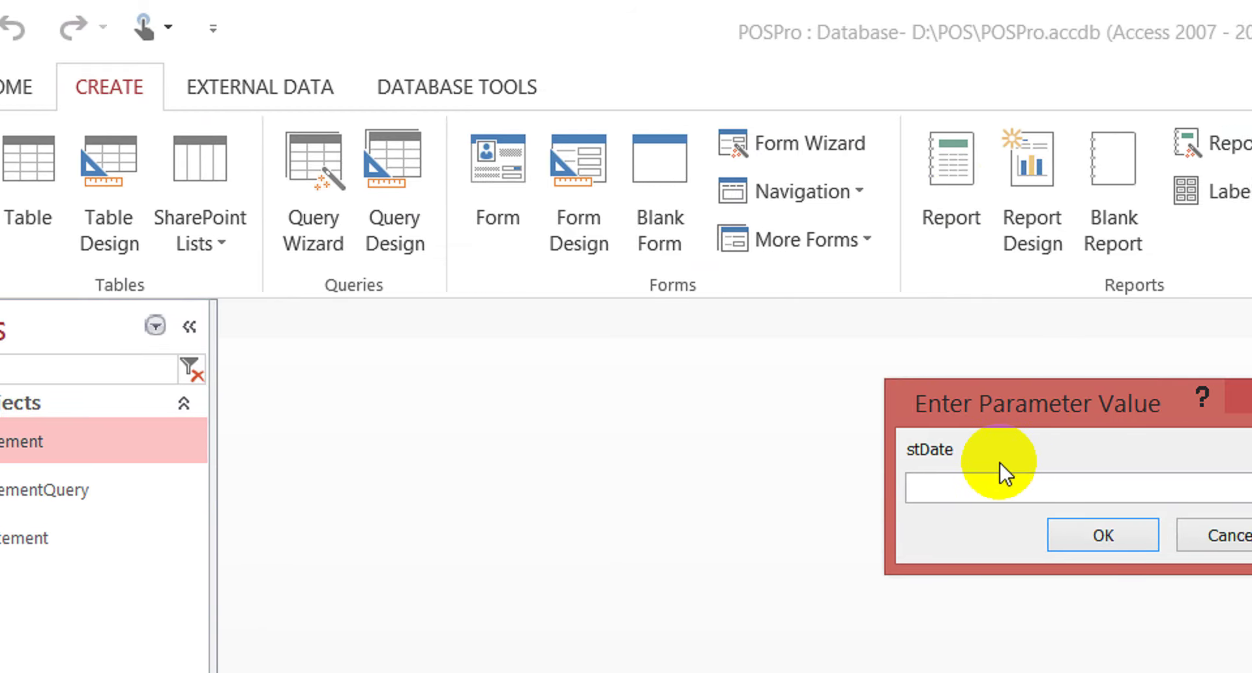
{"action": "type", "text": "1-1"}
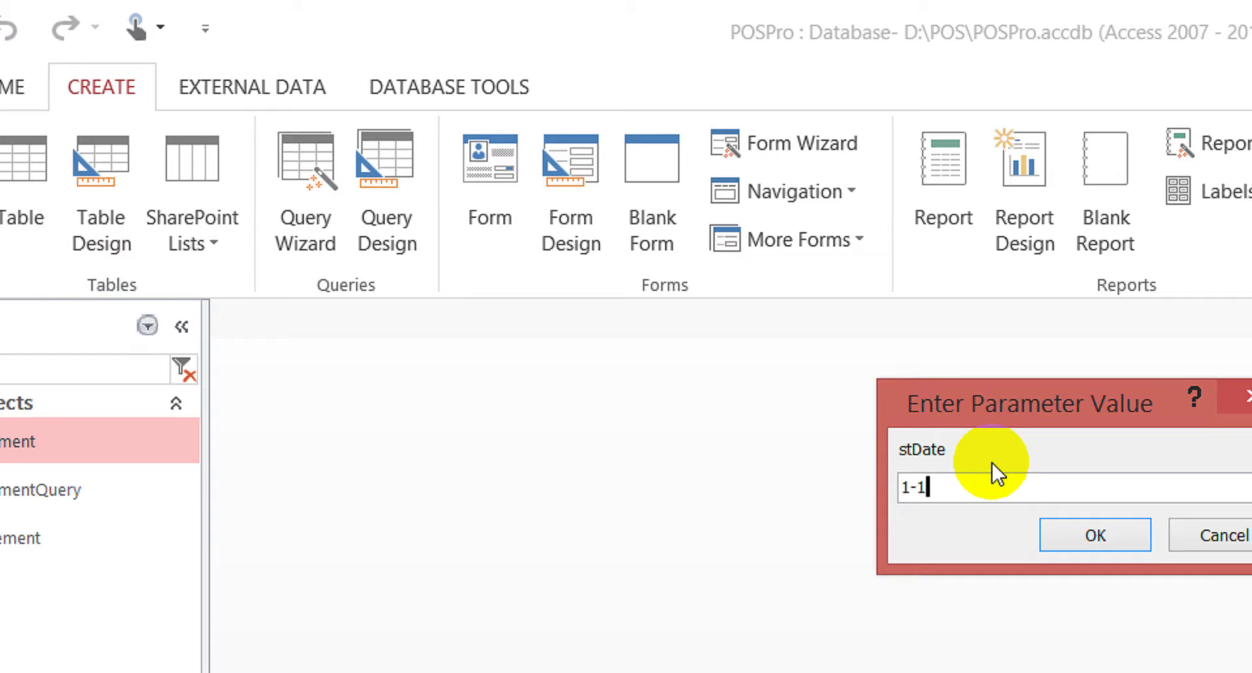
{"action": "key", "text": "Return"}
{"action": "type", "text": "30"}
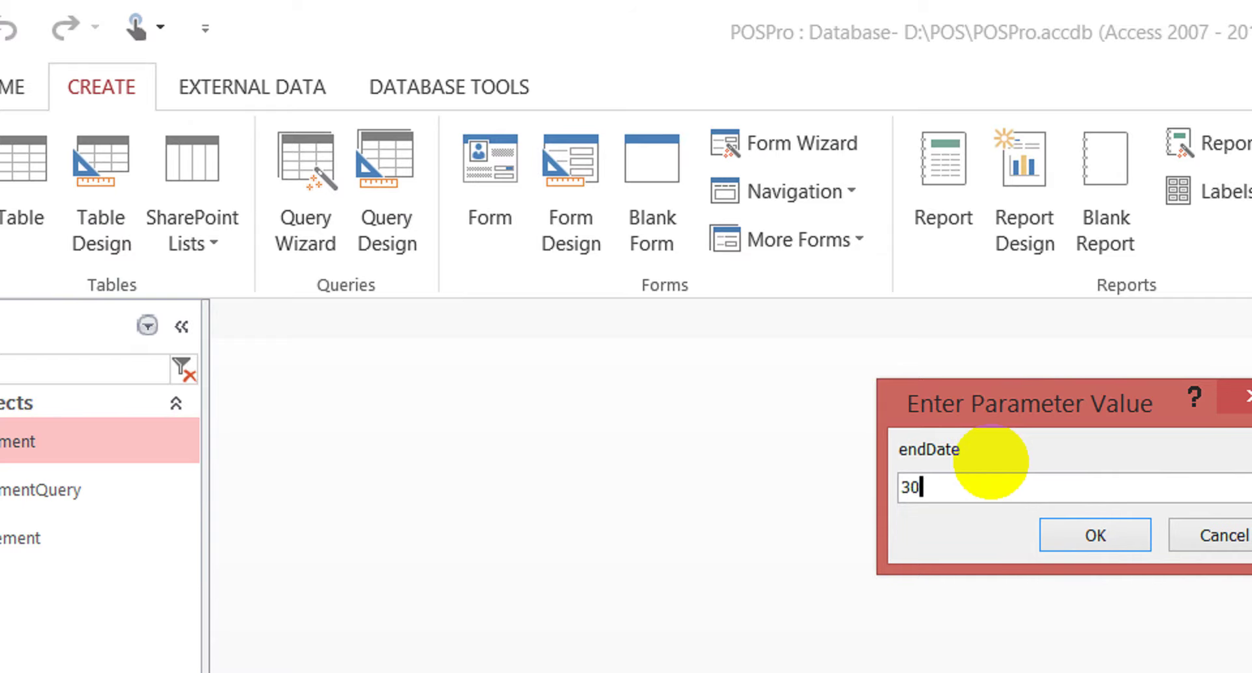
{"action": "type", "text": "-10"}
{"action": "key", "text": "Return"}
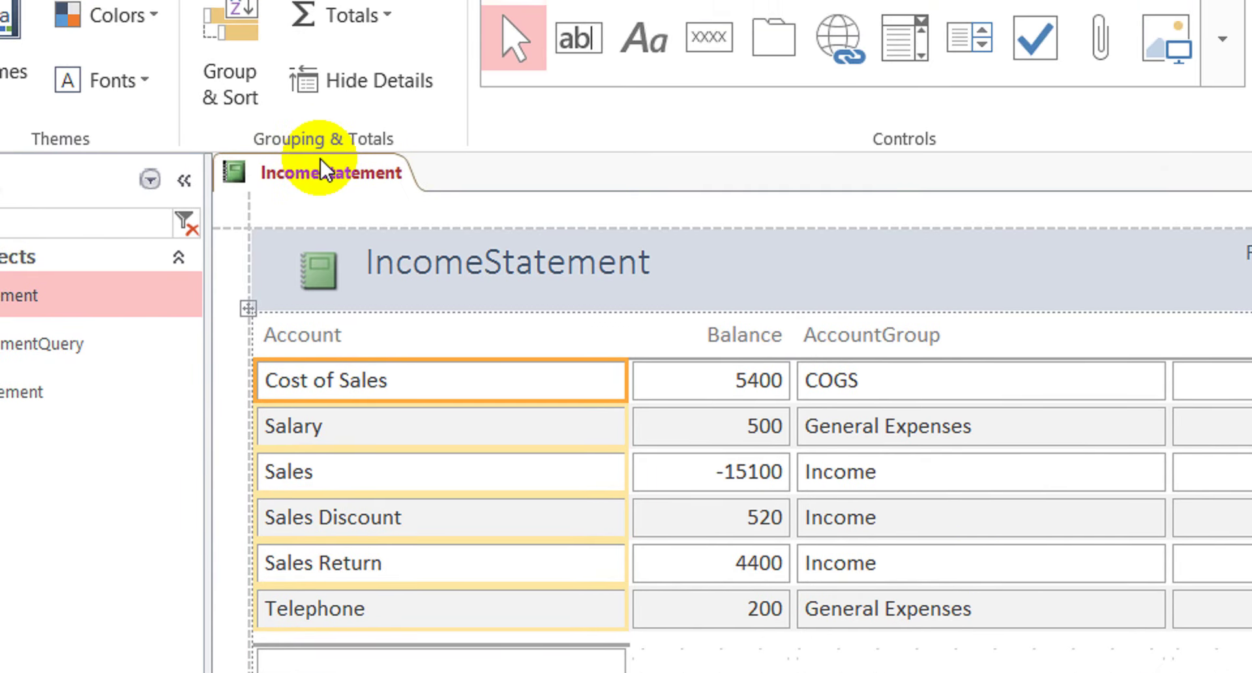
{"action": "right_click", "coordinate": [320, 69]}
{"action": "left_click", "coordinate": [392, 231]}
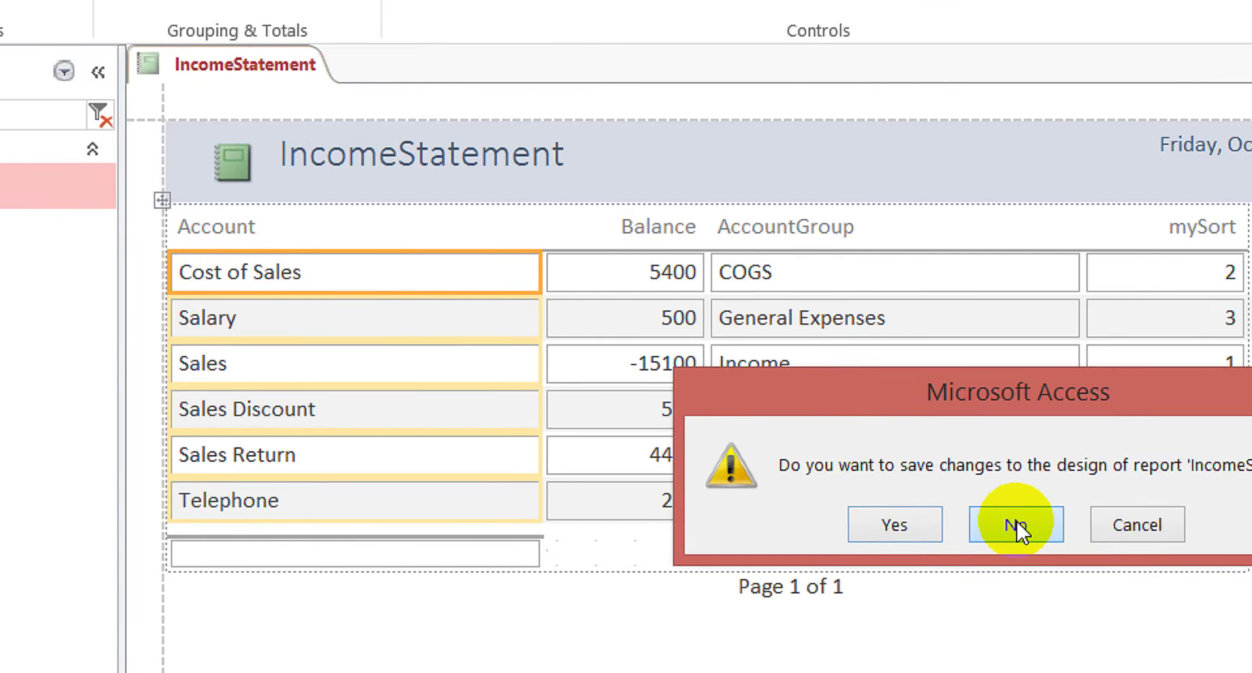
{"action": "left_click", "coordinate": [1062, 555]}
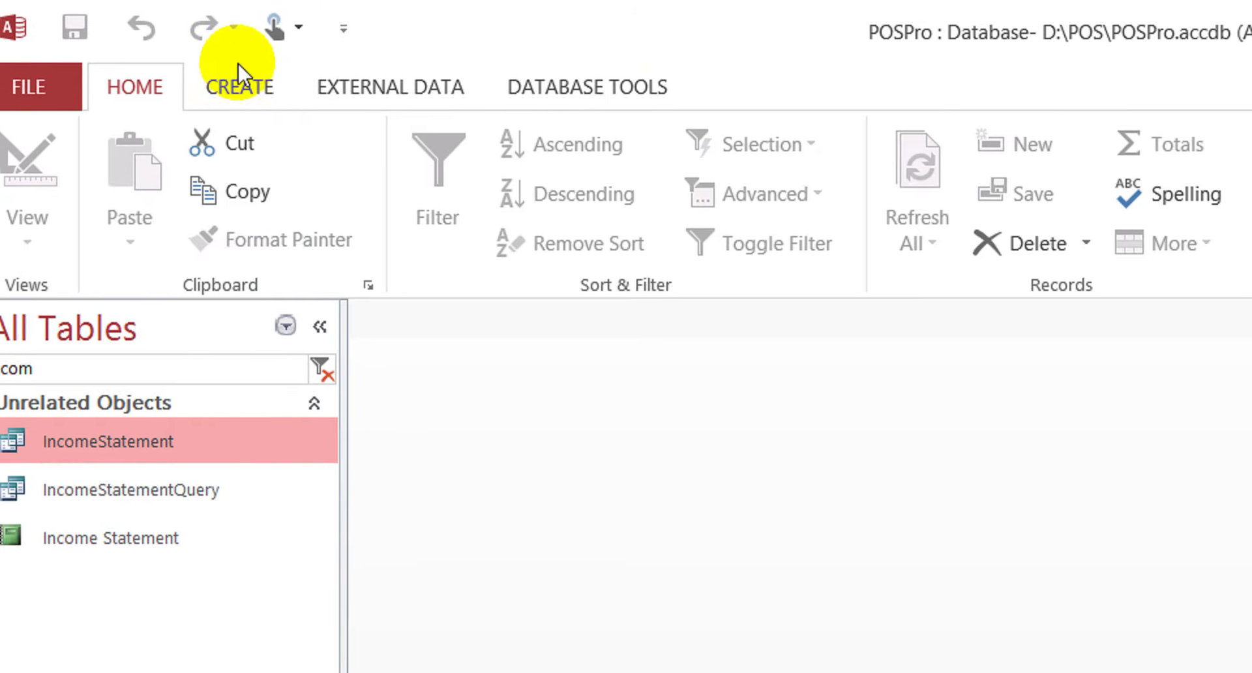
Start a Report Wizard report that includes all fields of the IncomeStatement query
{"action": "left_click", "coordinate": [264, 88]}
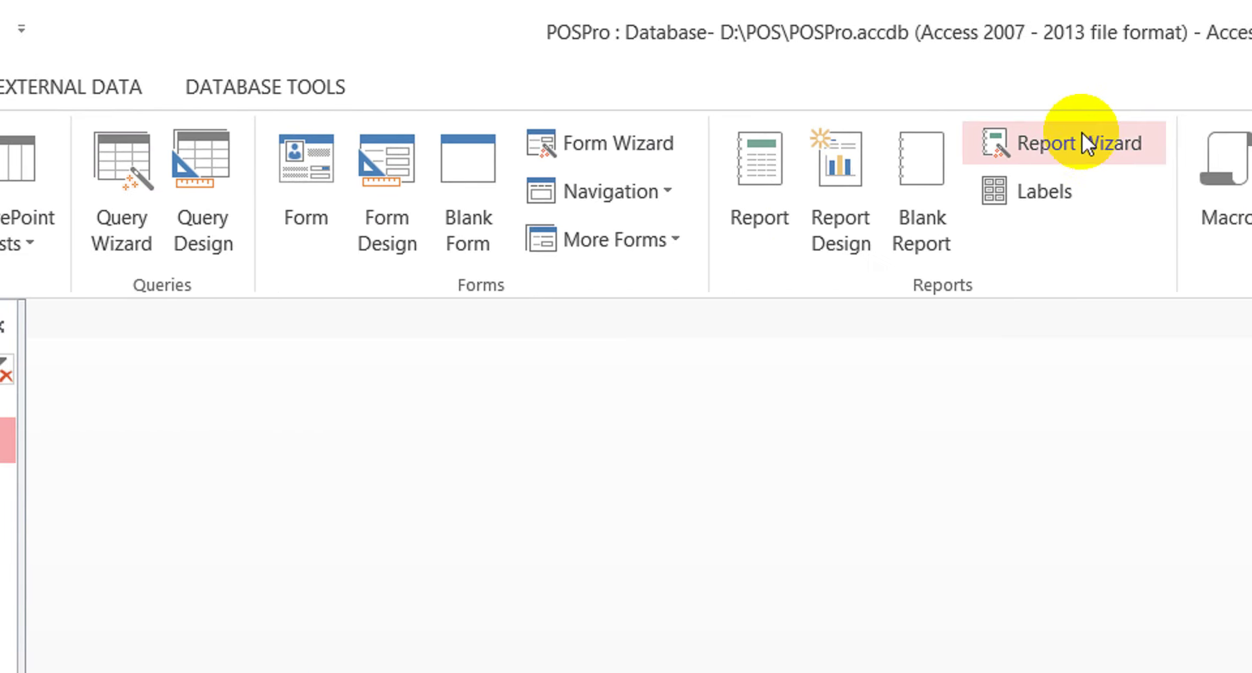
{"action": "left_click", "coordinate": [1083, 137]}
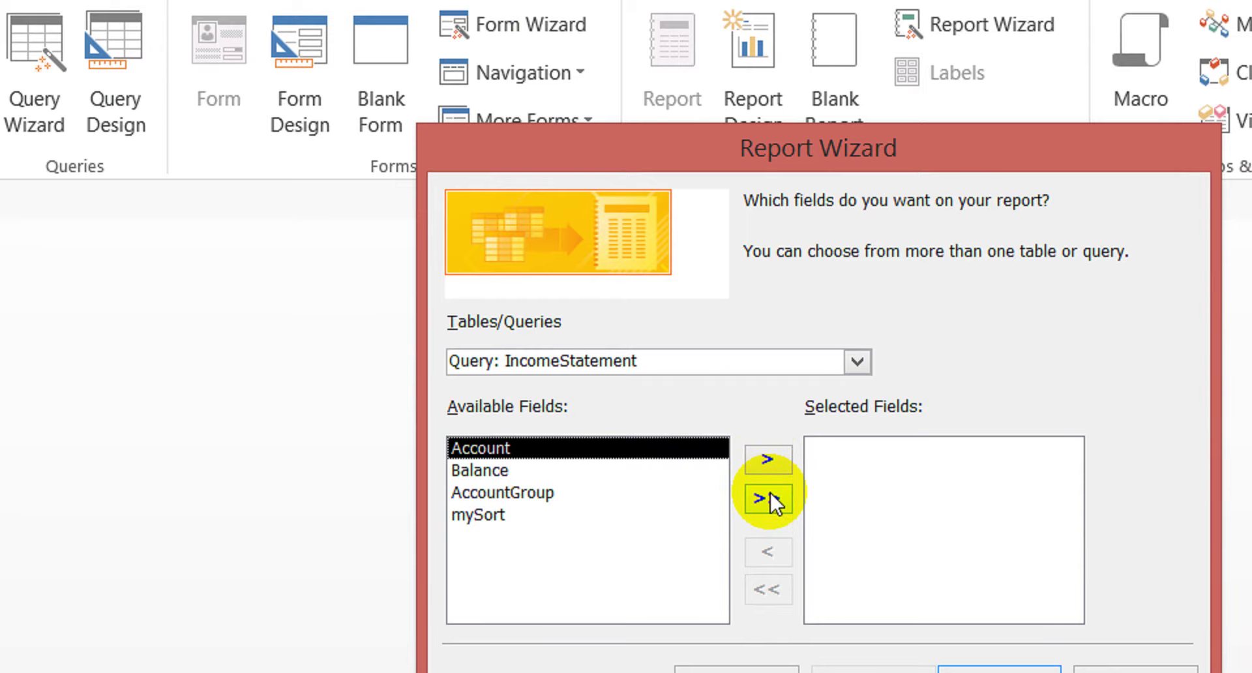
{"action": "left_click", "coordinate": [769, 498]}
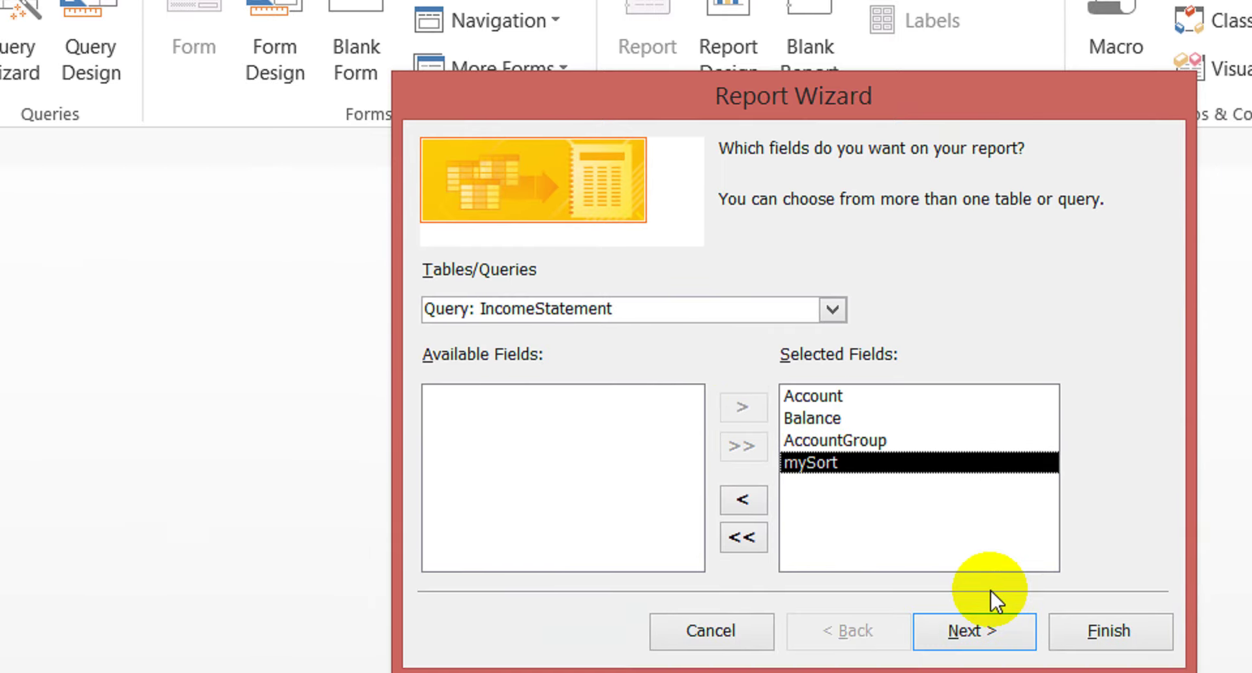
{"action": "left_click", "coordinate": [986, 671]}
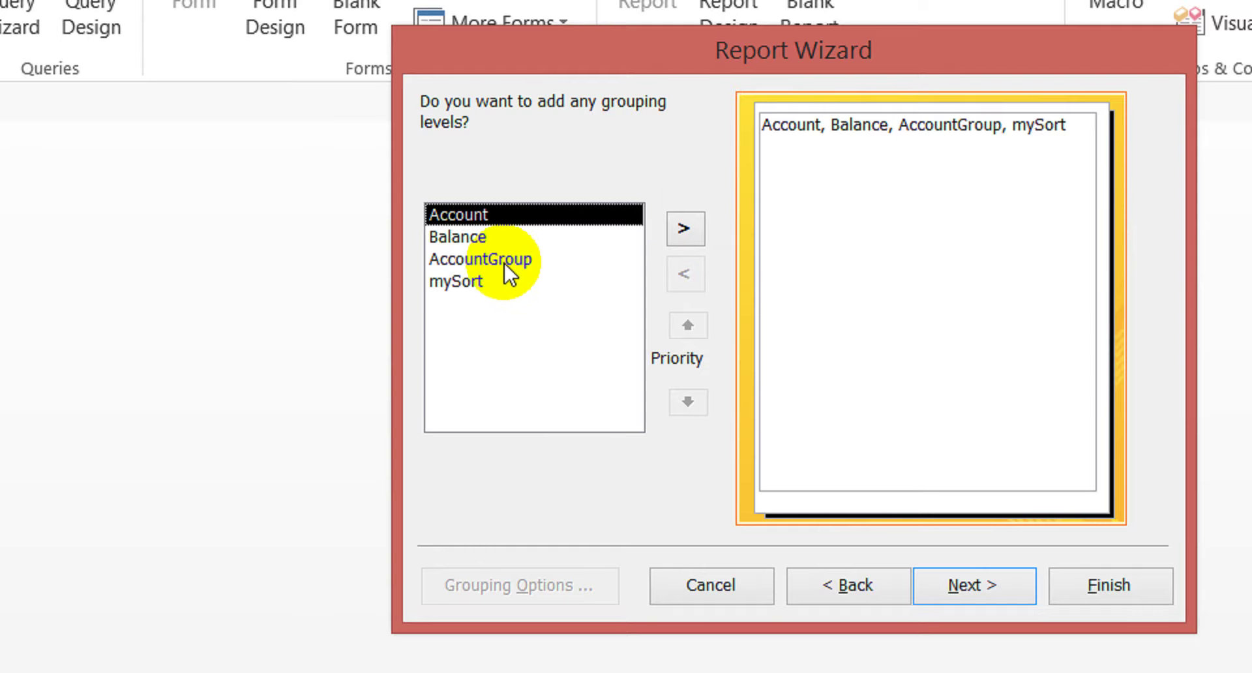
Group the report by mySort first and by AccountGroup as the second level
{"action": "left_click", "coordinate": [457, 281]}
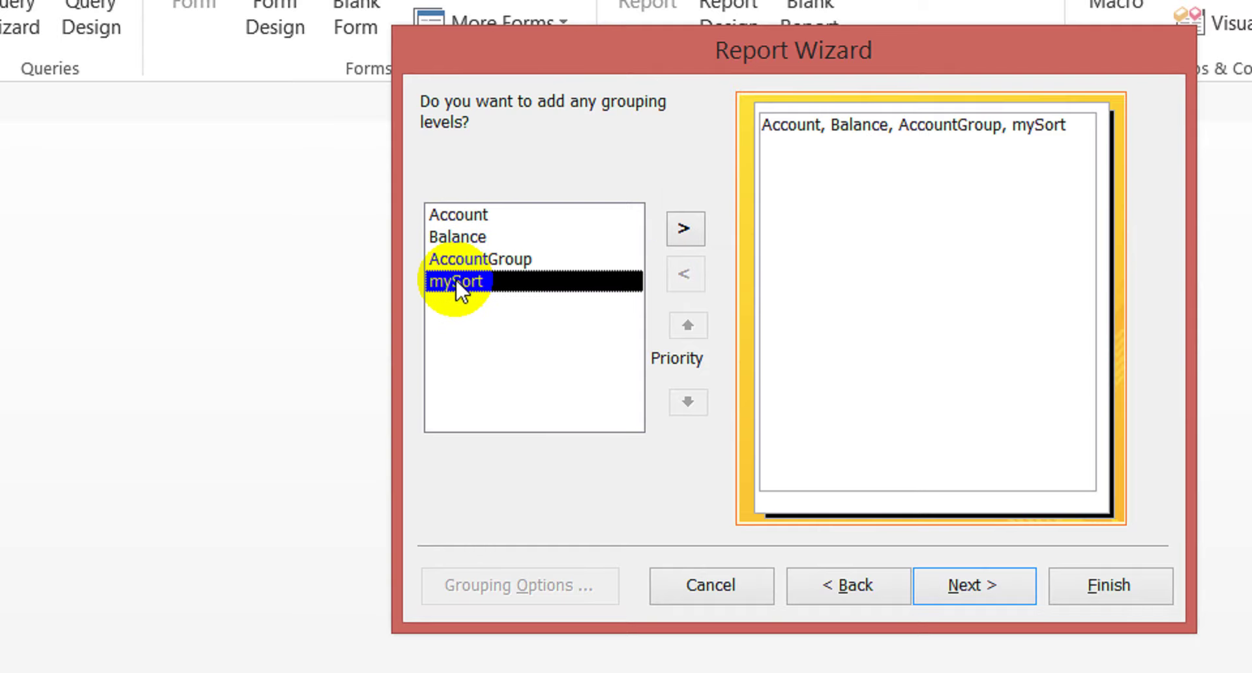
{"action": "left_click", "coordinate": [680, 229]}
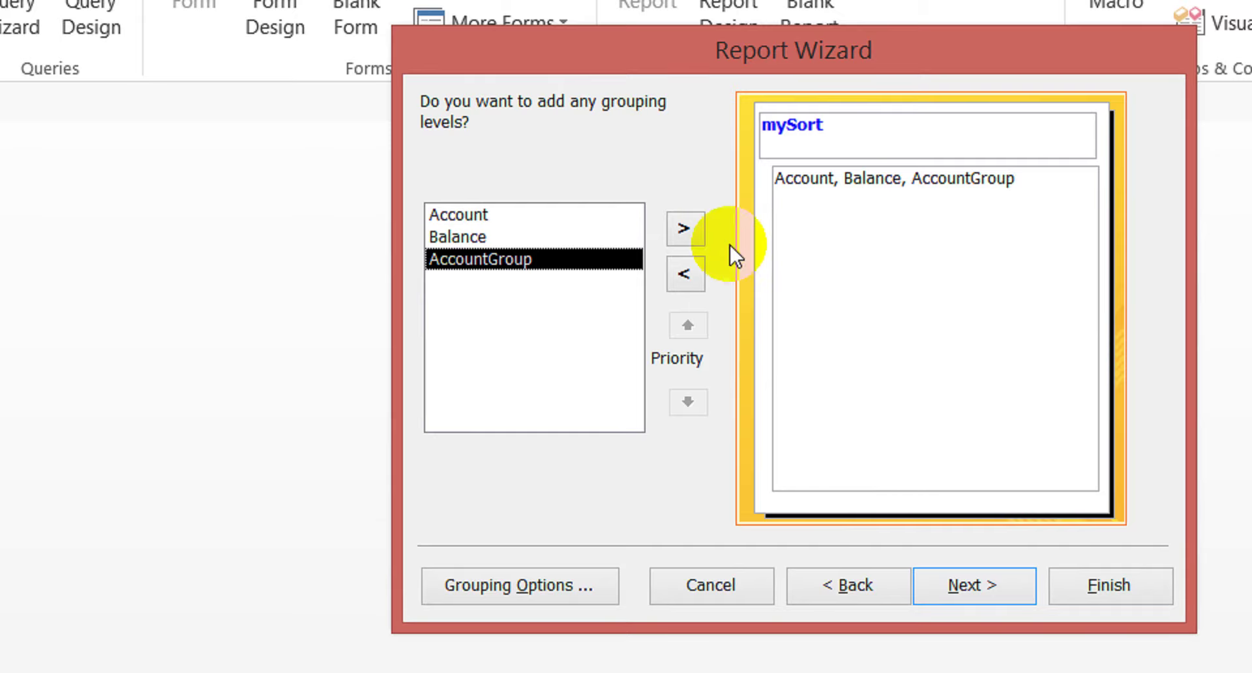
{"action": "left_click", "coordinate": [683, 230]}
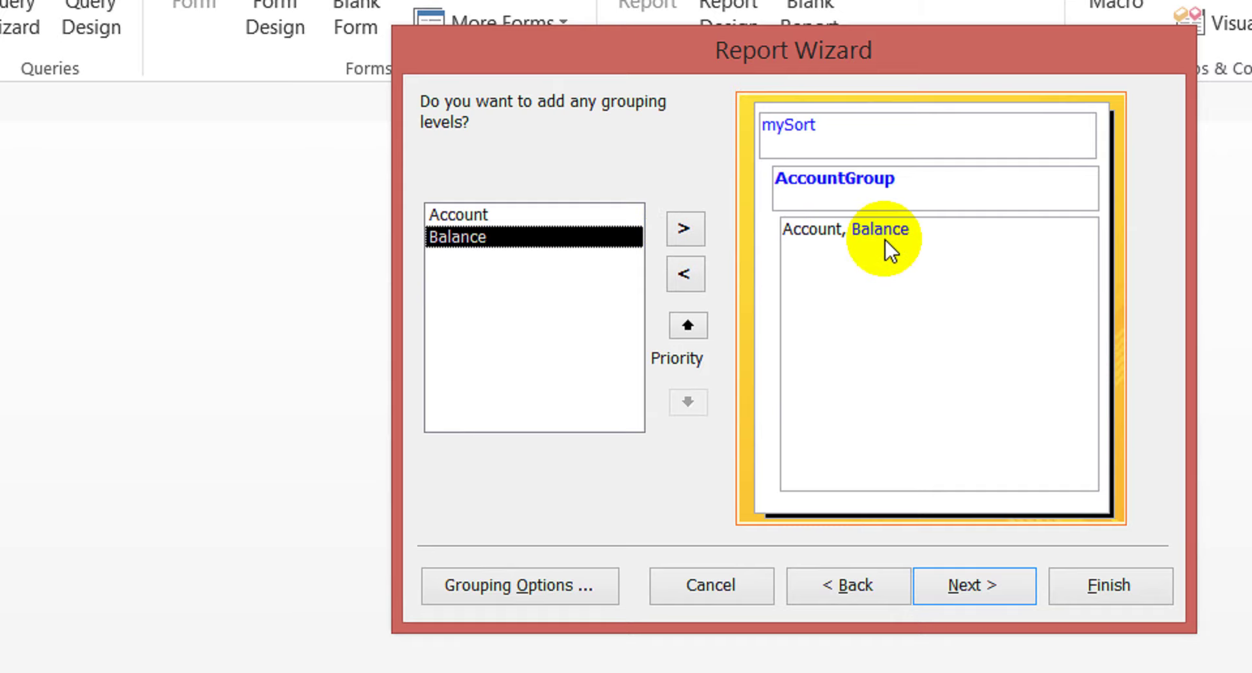
{"action": "left_click", "coordinate": [996, 587]}
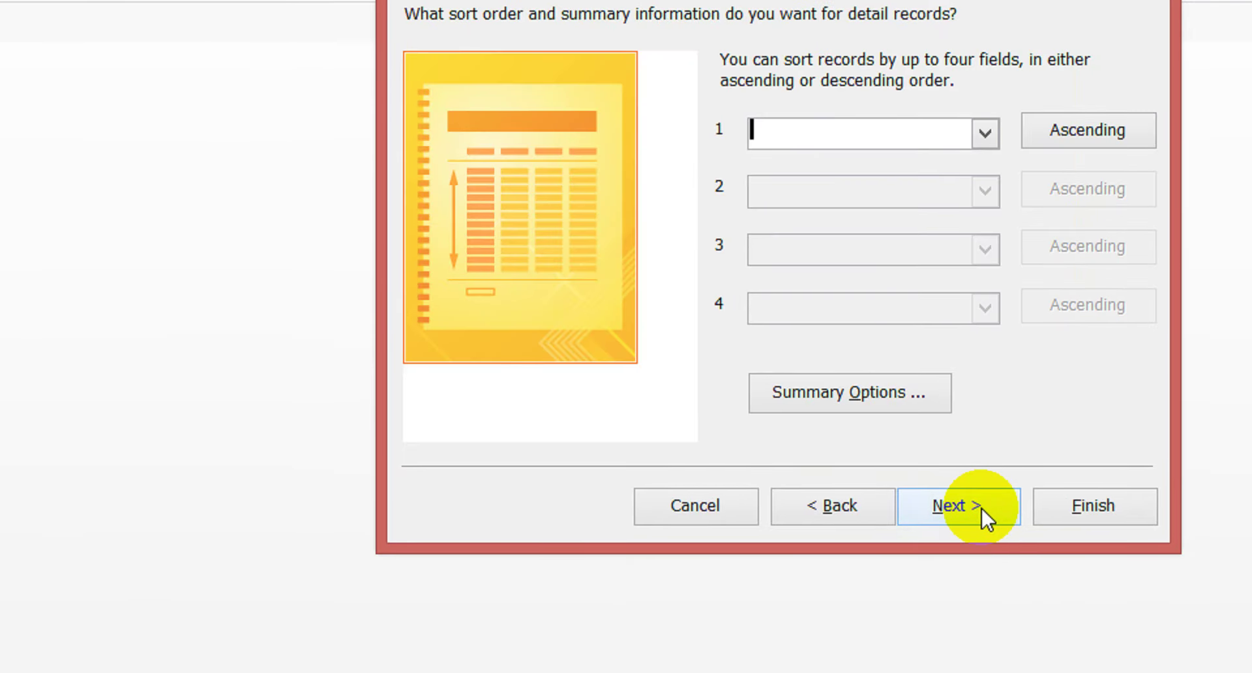
Sort the report's detail records by Account in ascending order
{"action": "left_click", "coordinate": [984, 180]}
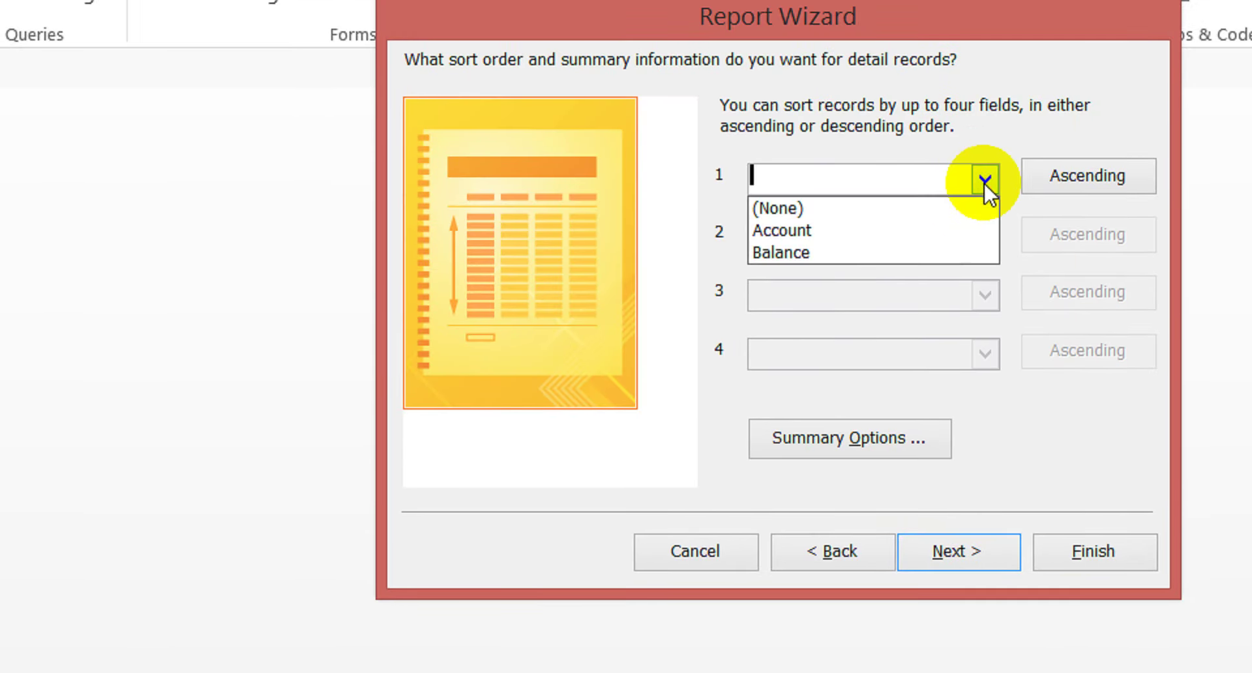
{"action": "left_click", "coordinate": [909, 230]}
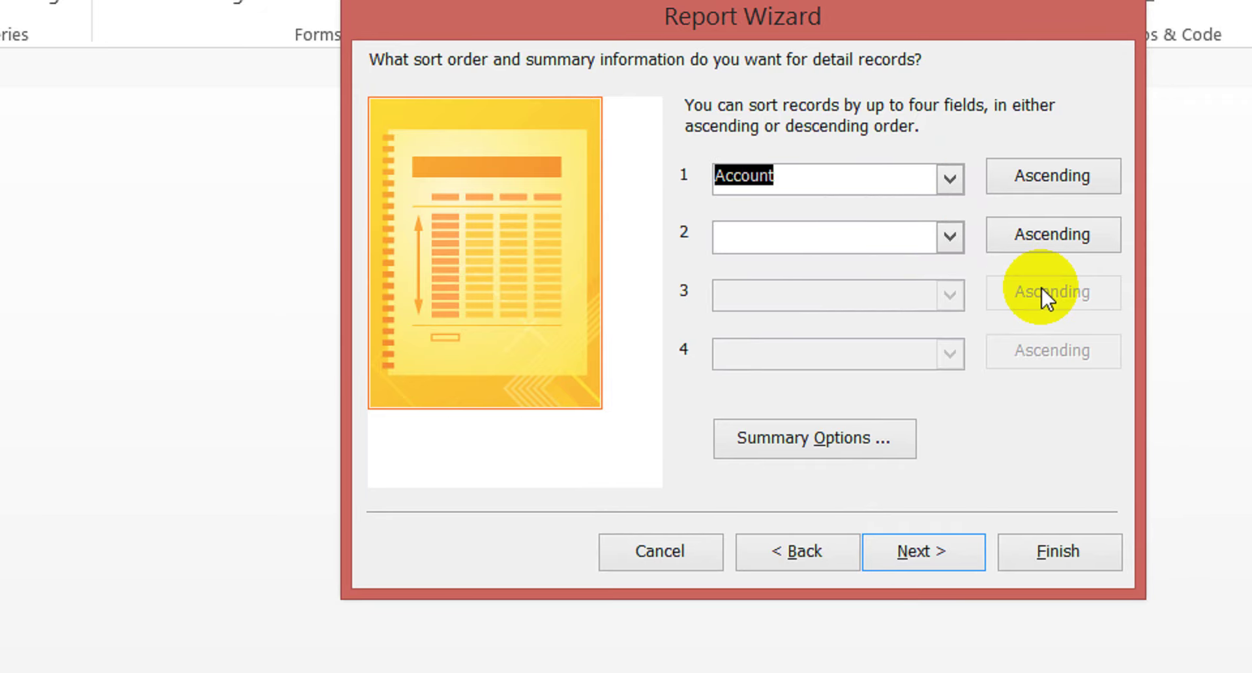
{"action": "left_click", "coordinate": [922, 518]}
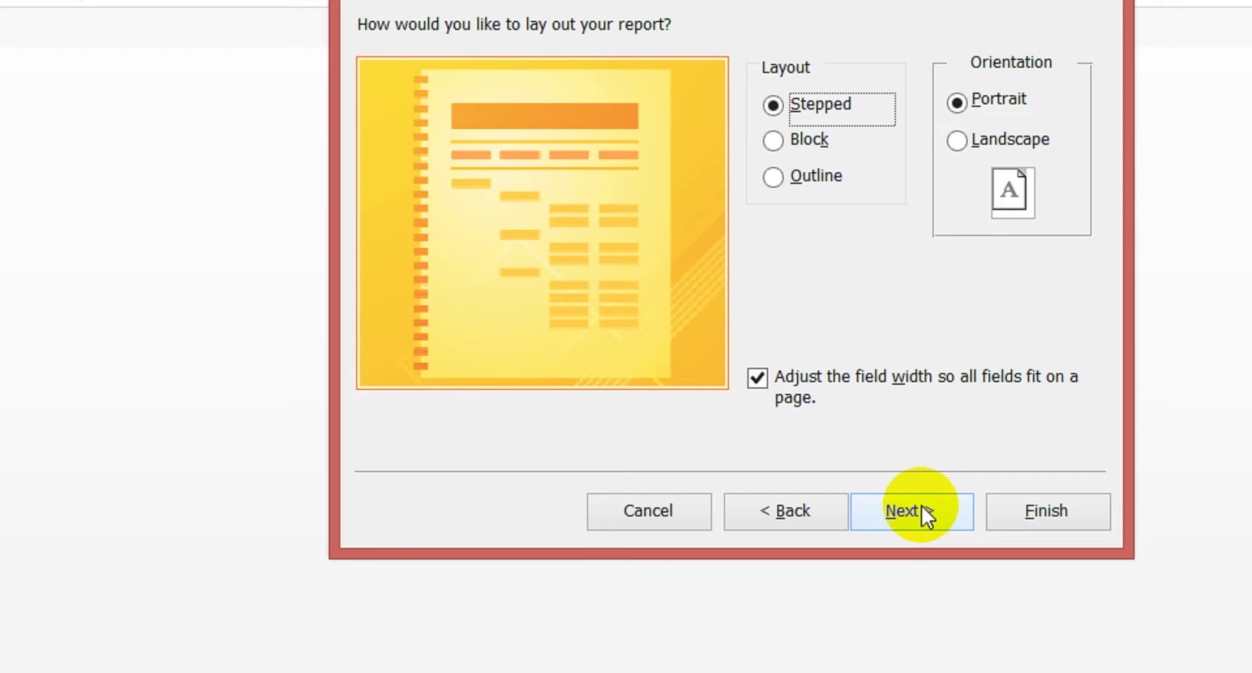
{"action": "left_click", "coordinate": [923, 510]}
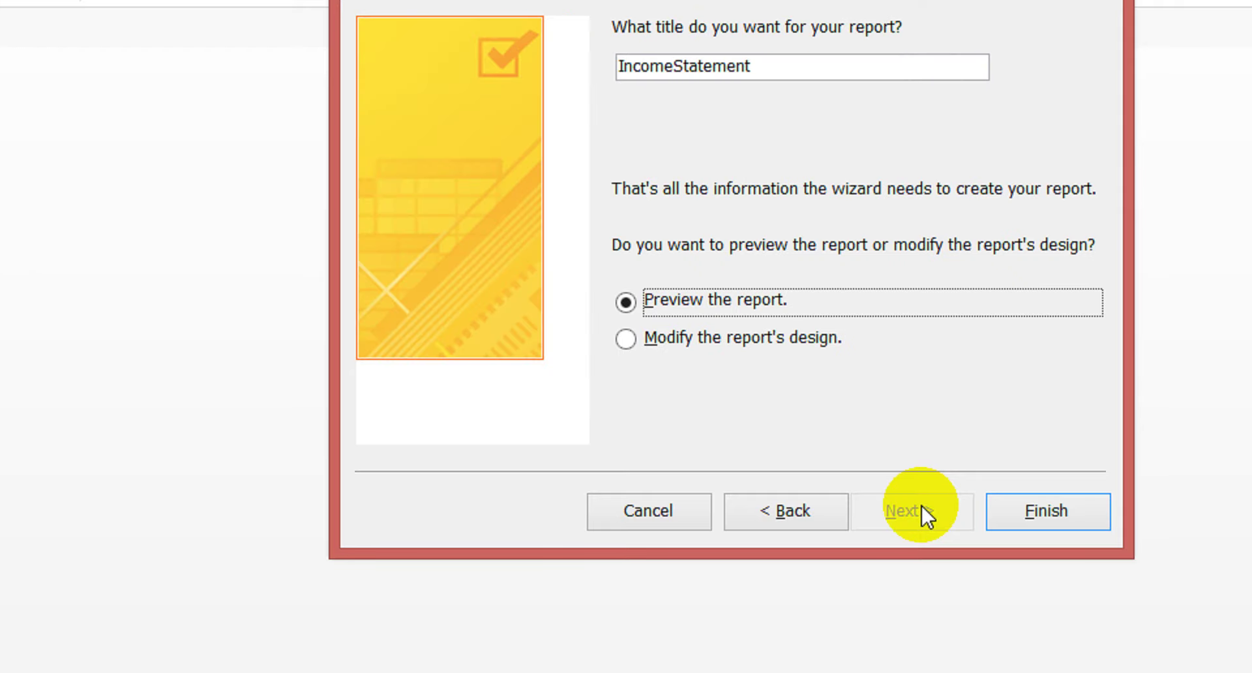
{"action": "left_click", "coordinate": [813, 509]}
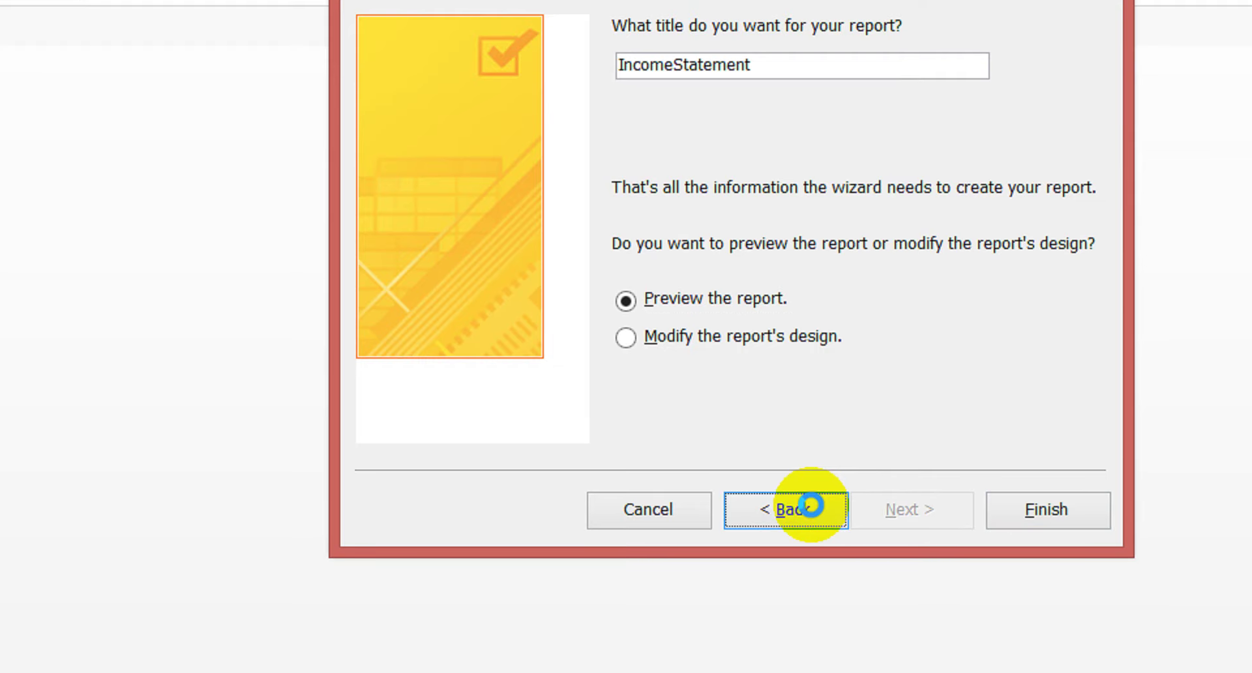
{"action": "left_click", "coordinate": [812, 508]}
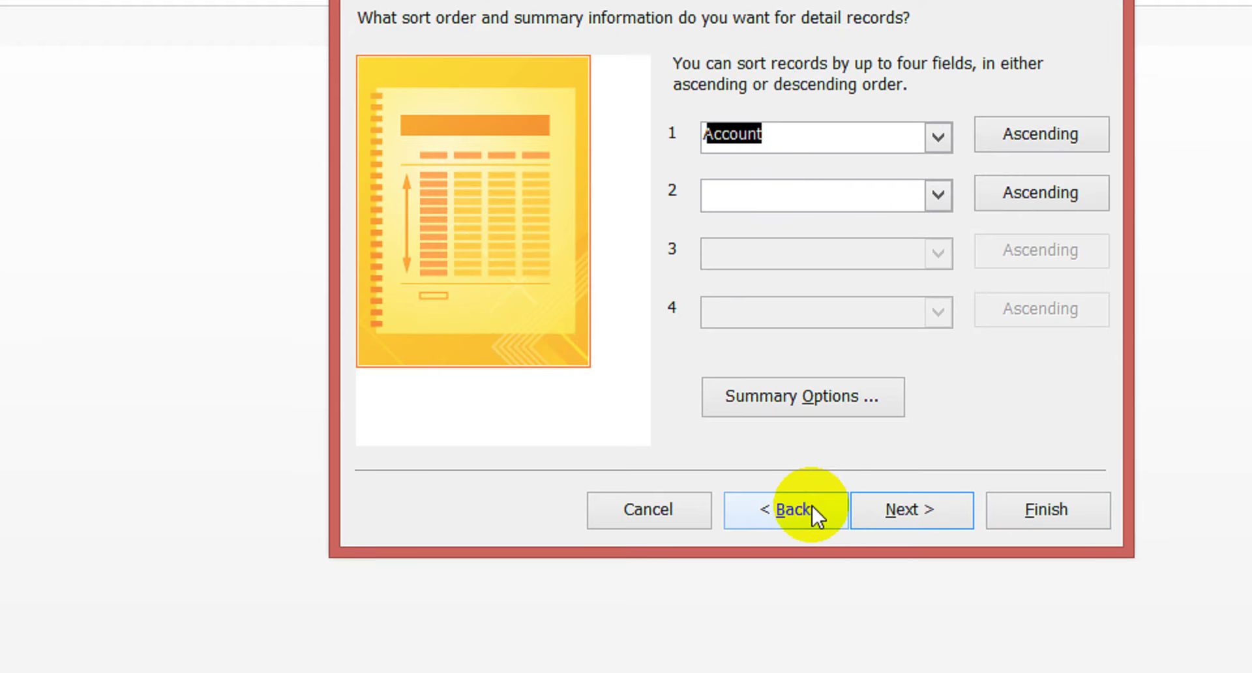
Add a Sum of the Balance field as the report's summary value, without calculating the percent of total
{"action": "left_click", "coordinate": [851, 399]}
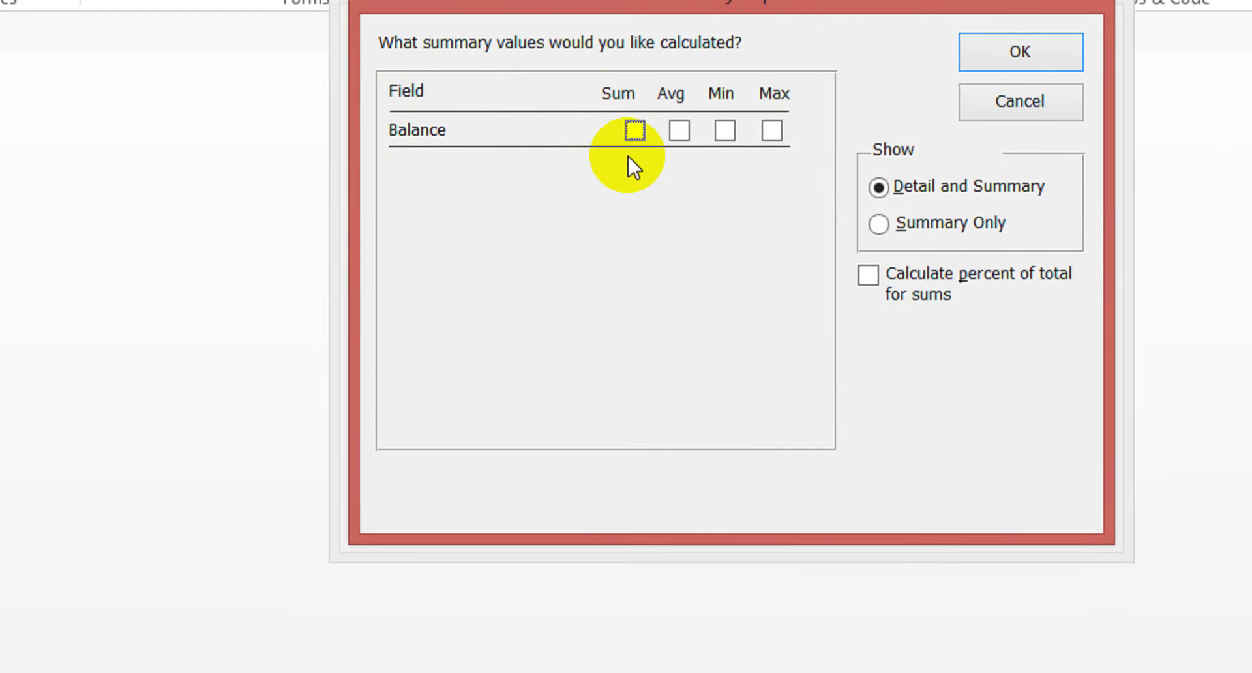
{"action": "left_click", "coordinate": [635, 130]}
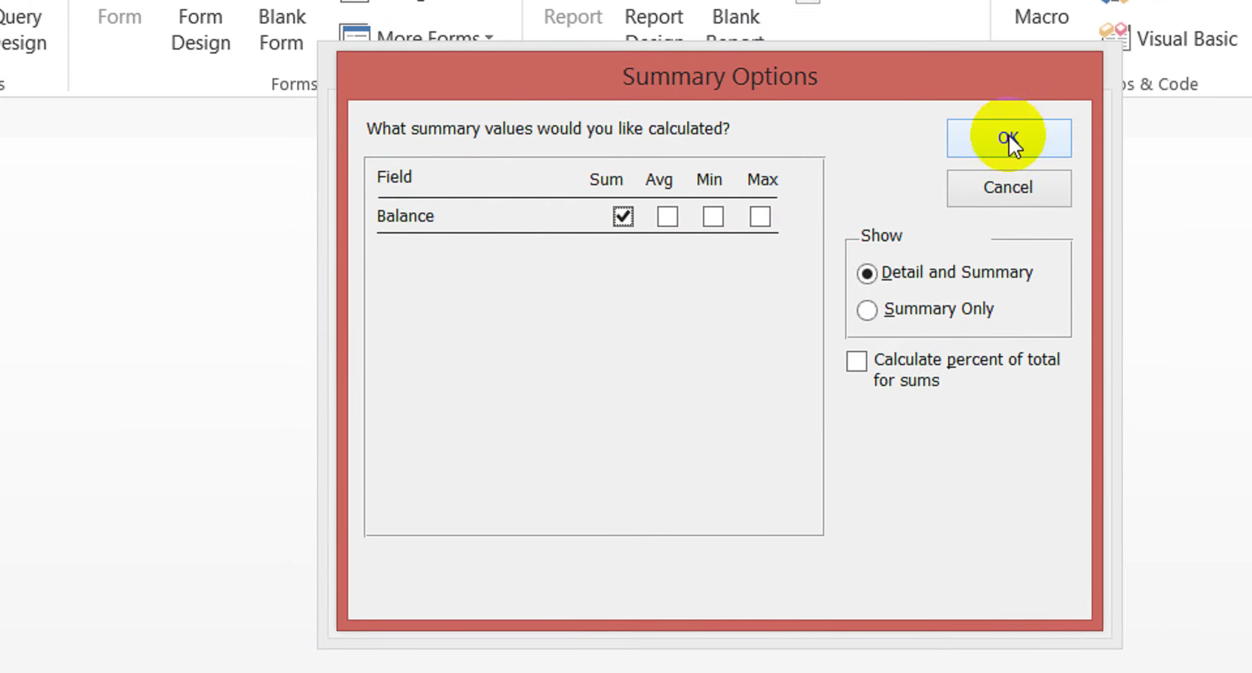
{"action": "left_click", "coordinate": [1009, 139]}
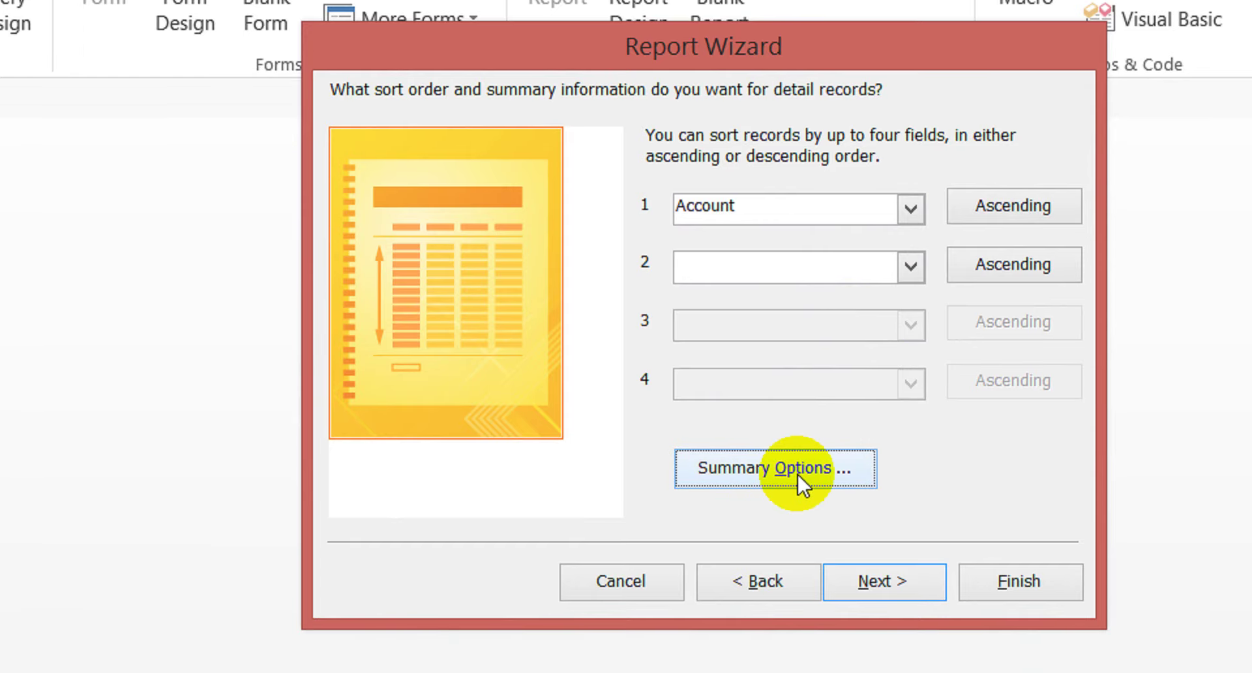
{"action": "left_click", "coordinate": [797, 475]}
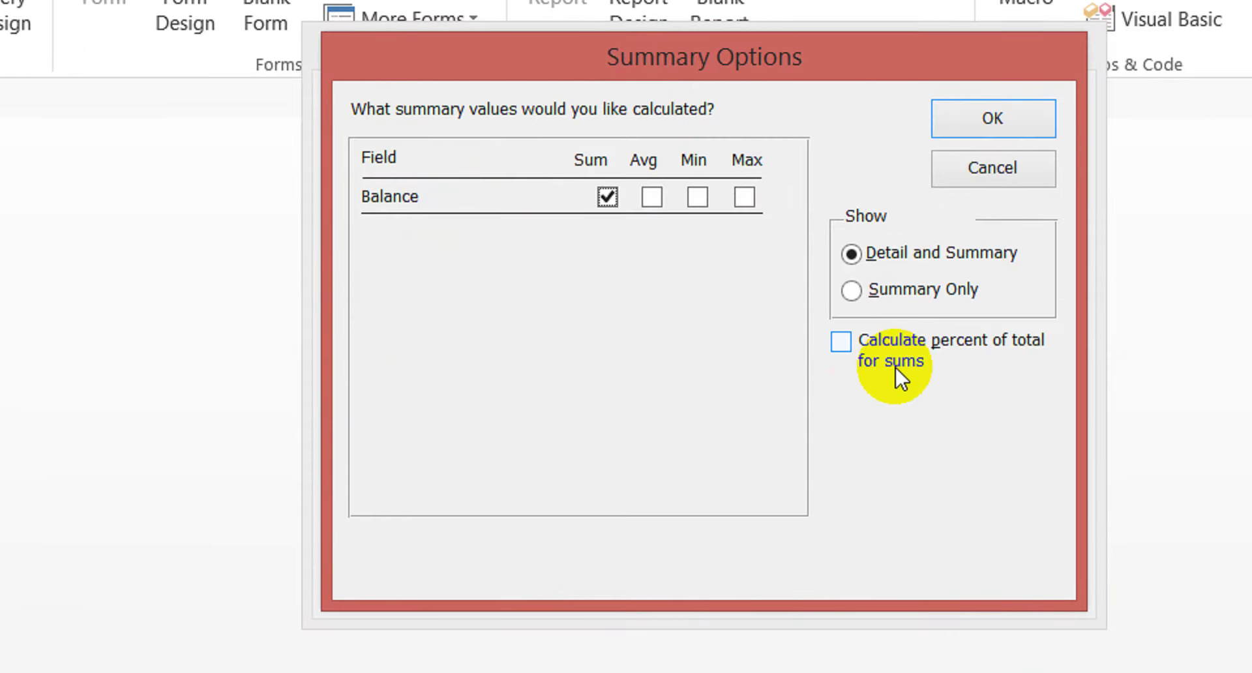
{"action": "left_click", "coordinate": [842, 341]}
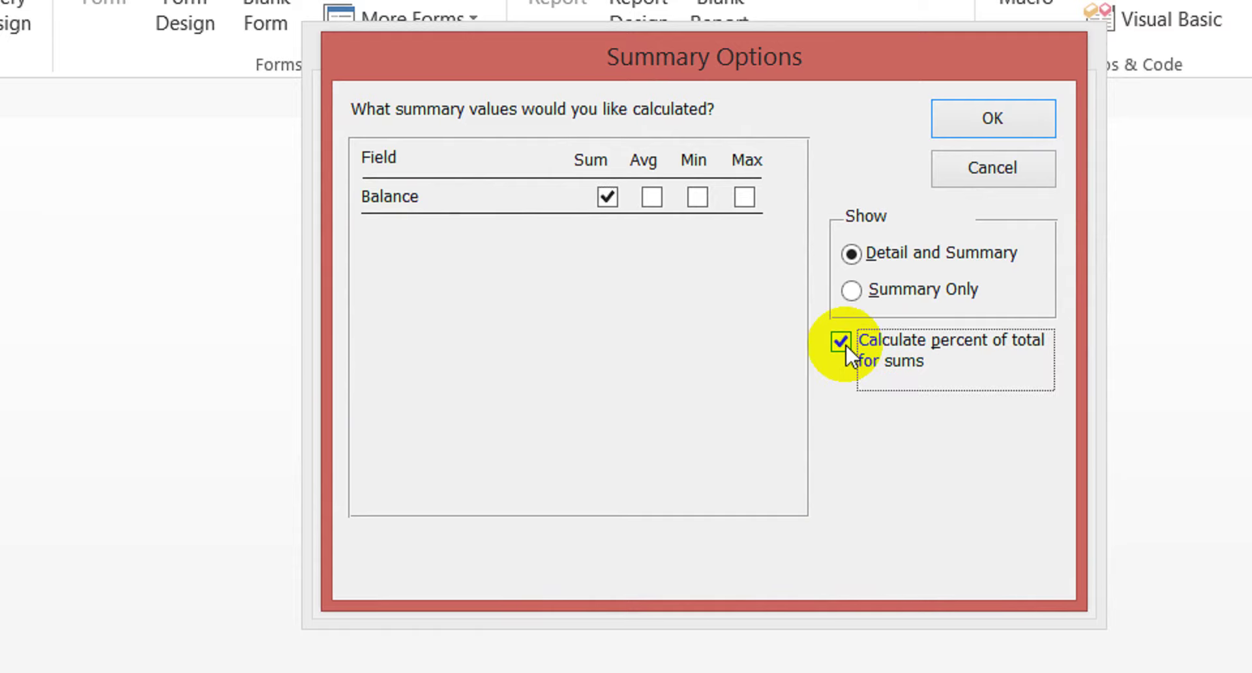
{"action": "left_click", "coordinate": [844, 343]}
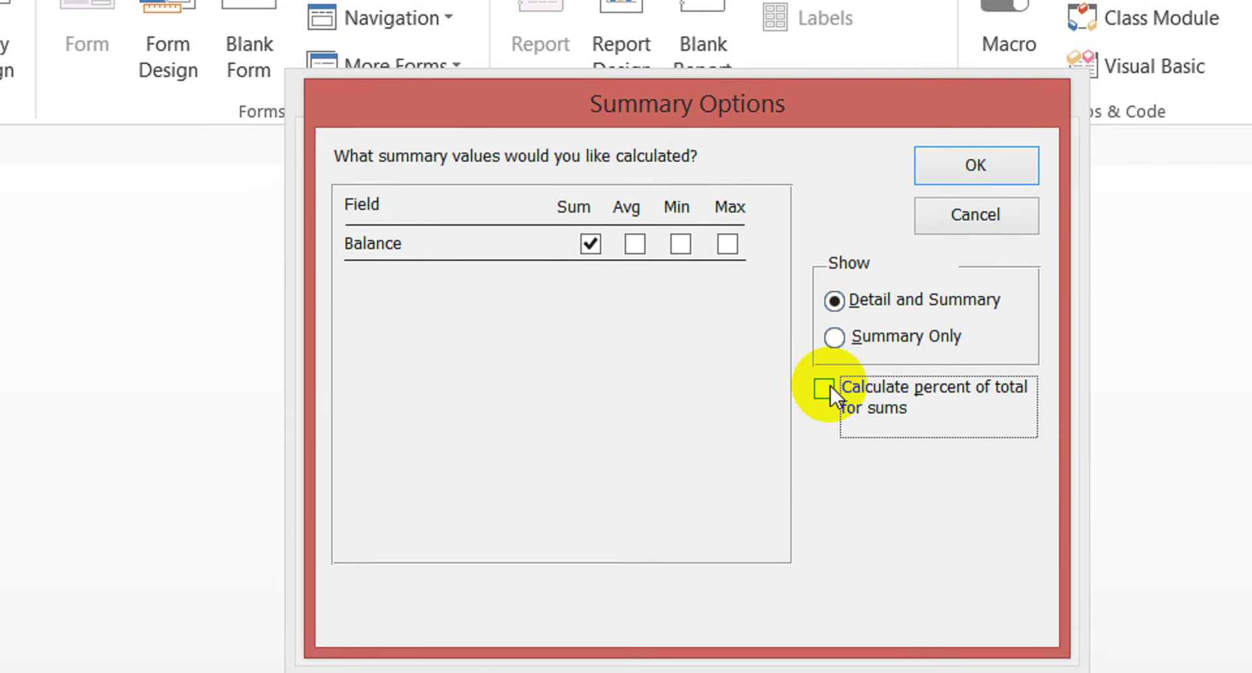
{"action": "left_click", "coordinate": [977, 169]}
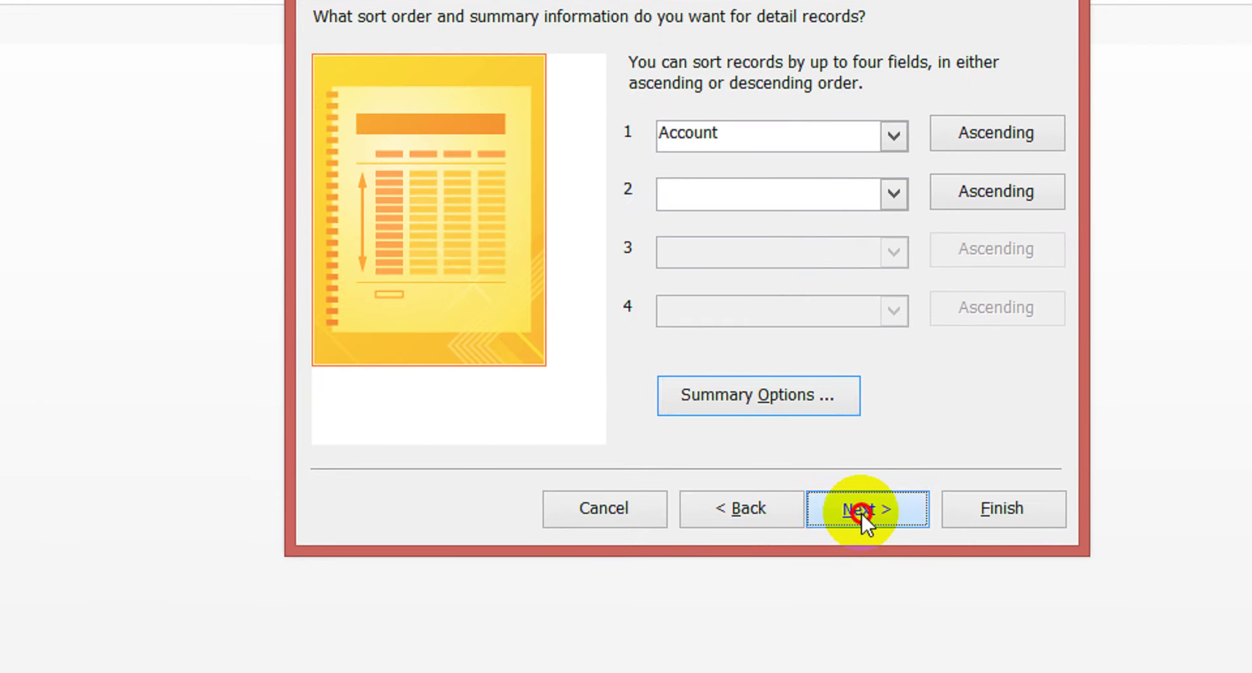
Keep the stepped portrait layout, title the report IncomeStatement1 and finish the wizard with a preview
{"action": "left_click", "coordinate": [862, 631]}
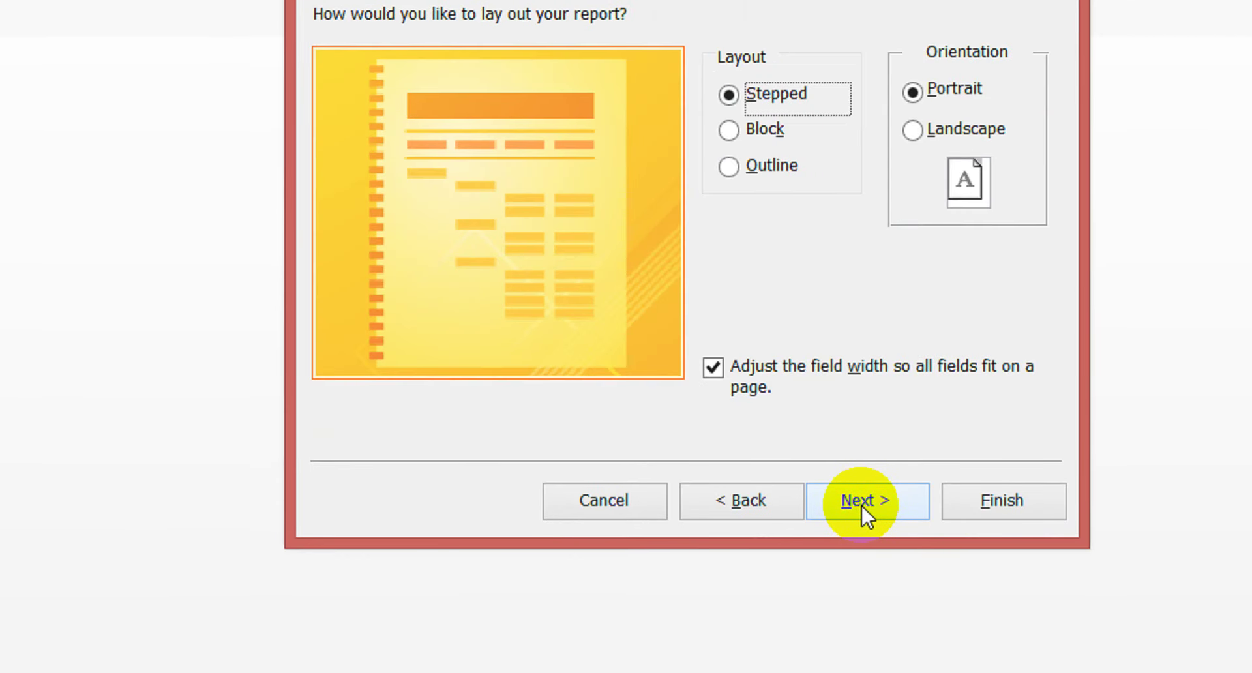
{"action": "left_click", "coordinate": [878, 500]}
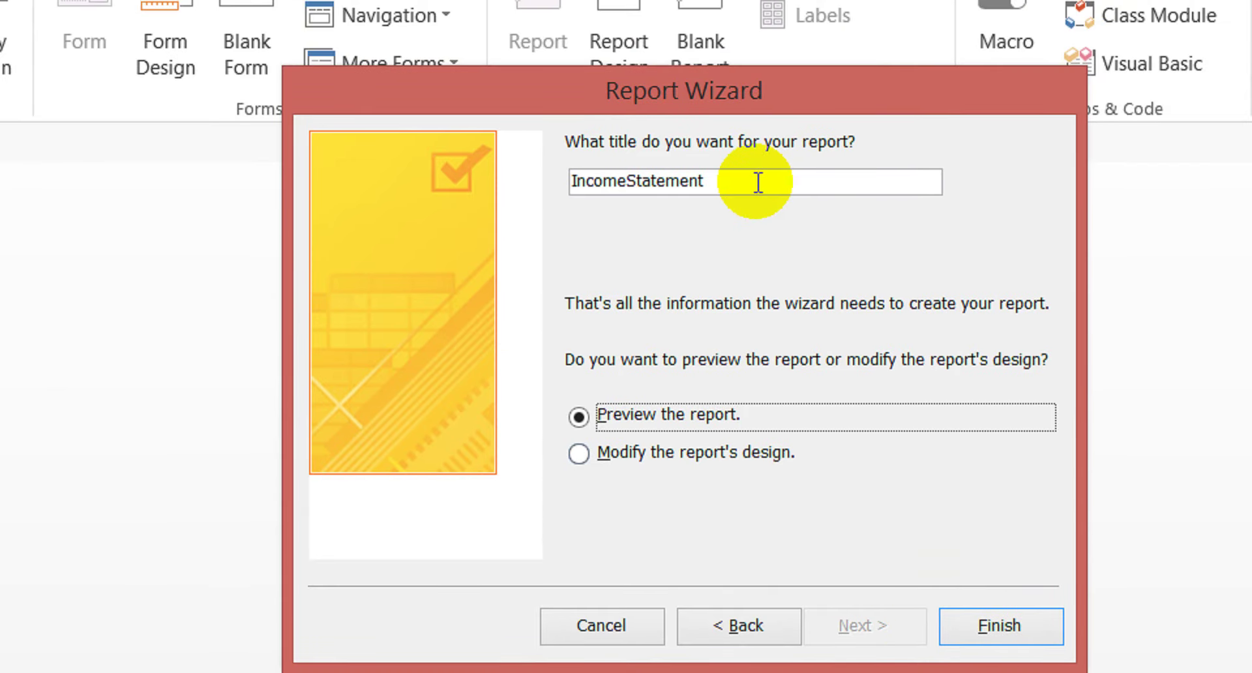
{"action": "left_click", "coordinate": [759, 183]}
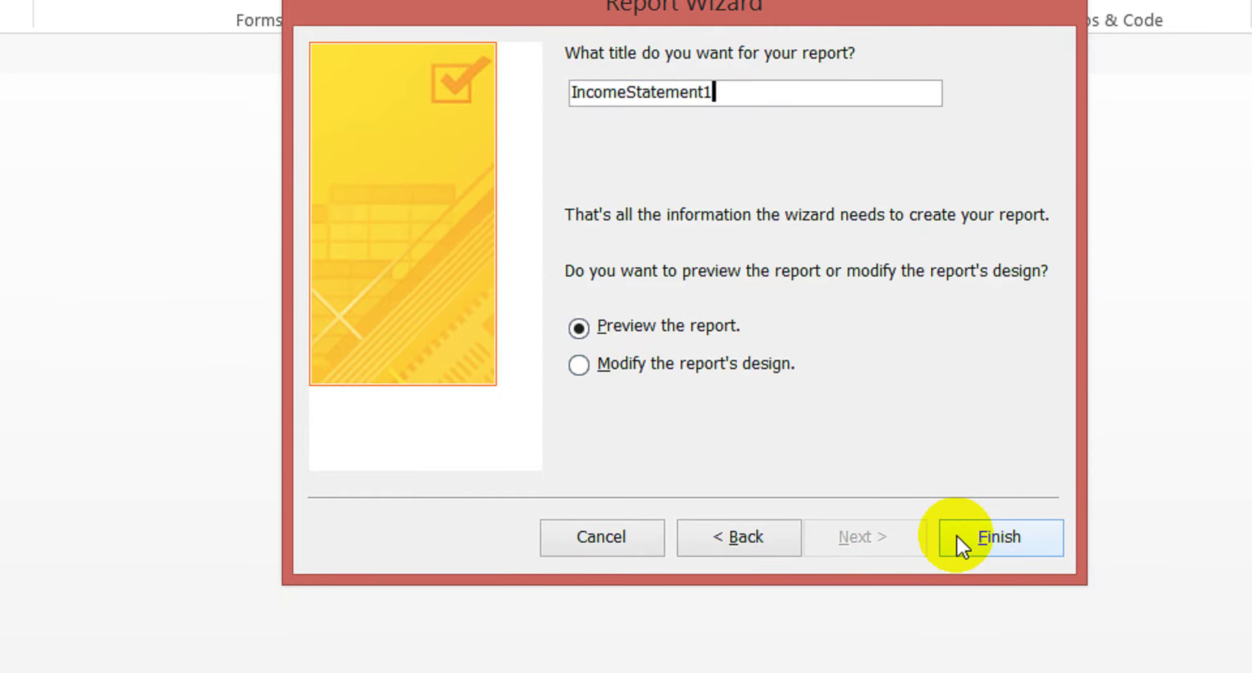
{"action": "left_click", "coordinate": [957, 535]}
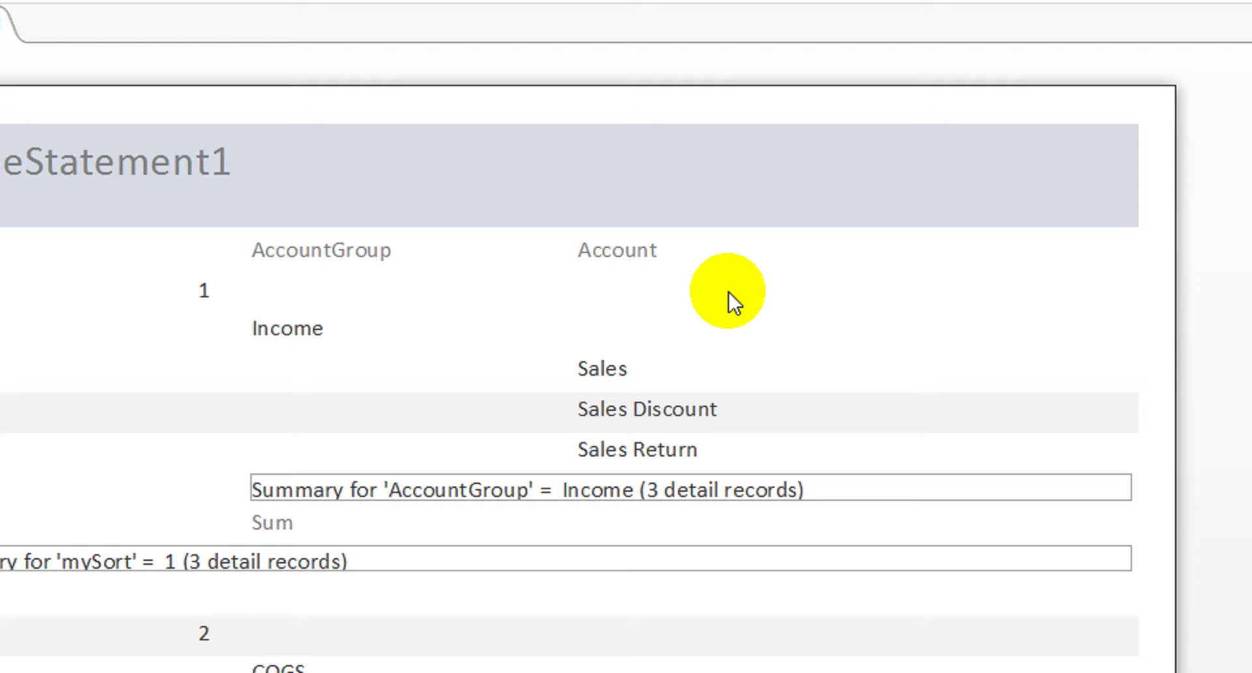
Look over the IncomeStatement1 print preview and switch the report to Design View
{"action": "left_click", "coordinate": [731, 291]}
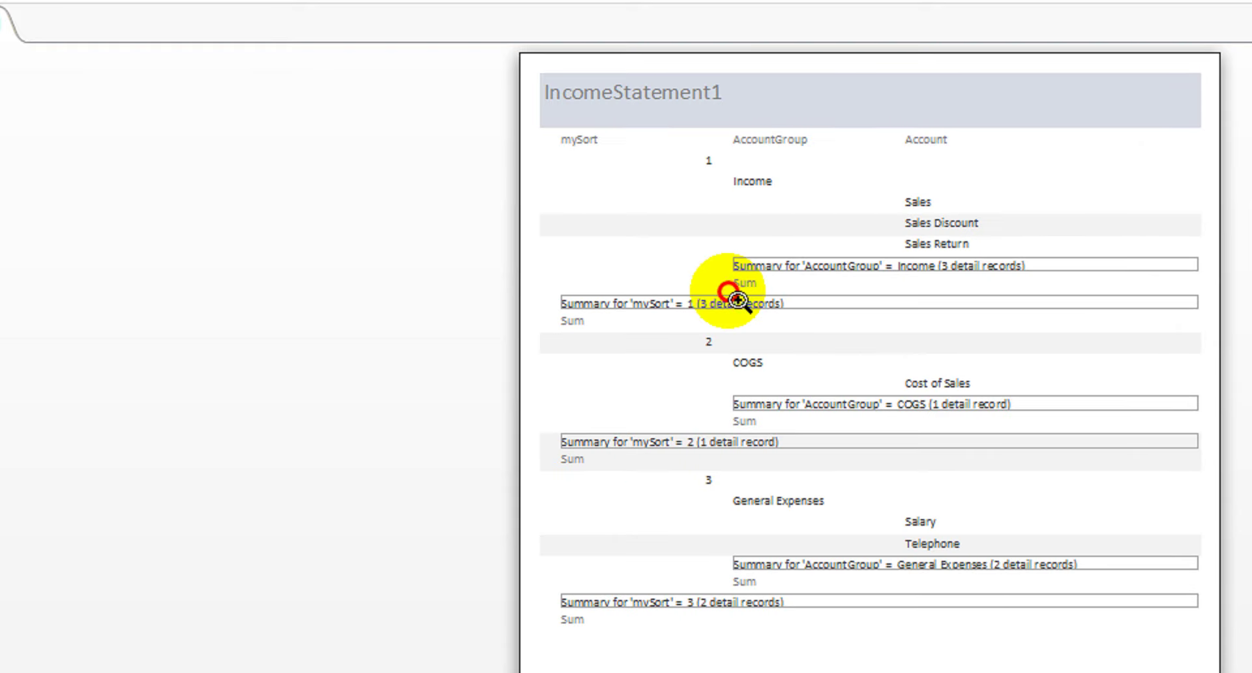
{"action": "left_click", "coordinate": [1010, 178]}
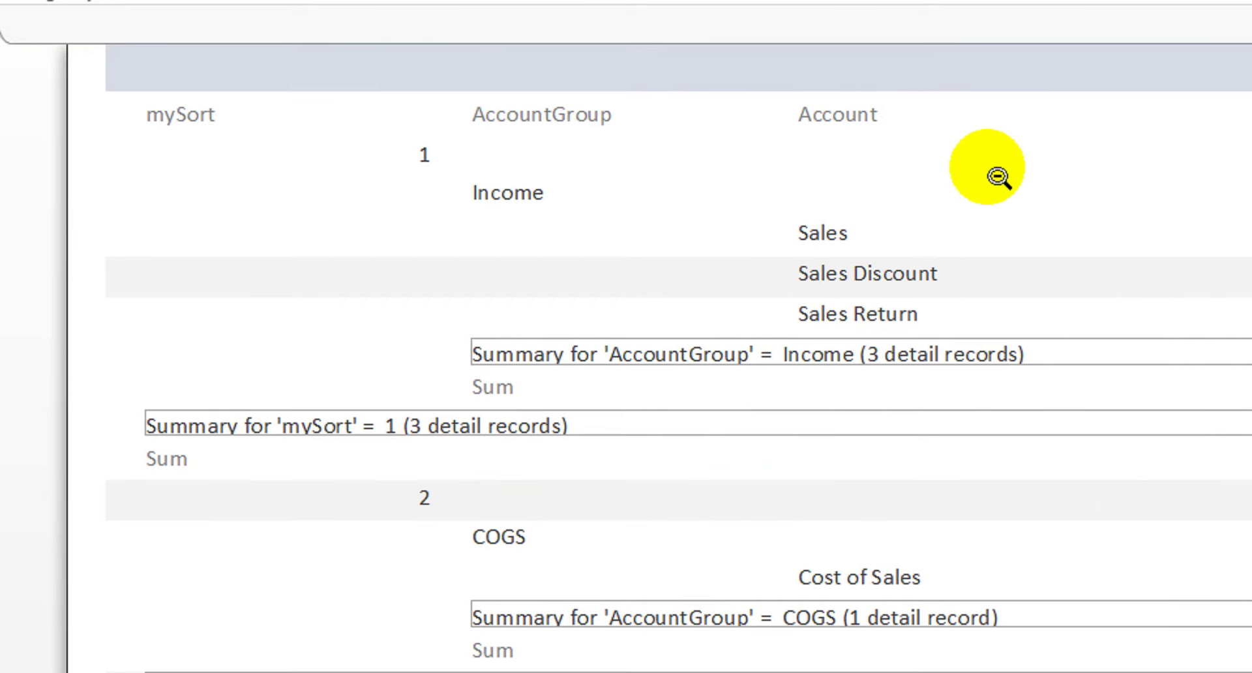
{"action": "right_click", "coordinate": [980, 165]}
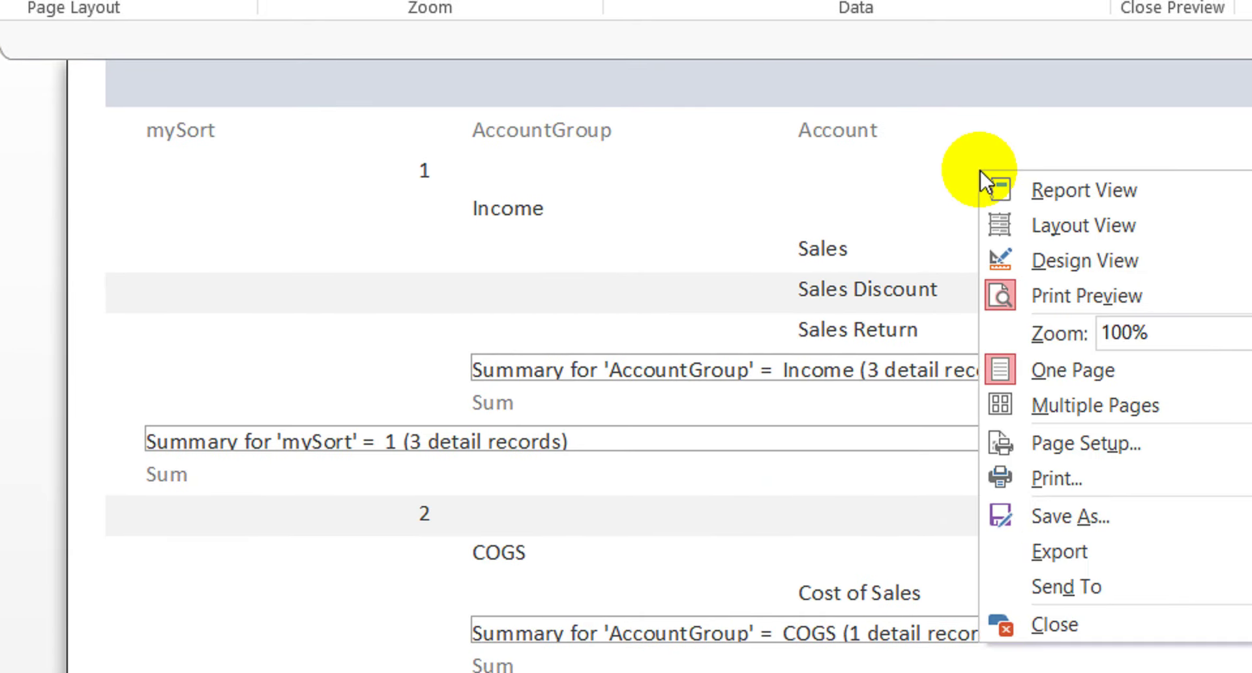
{"action": "left_click", "coordinate": [1058, 245]}
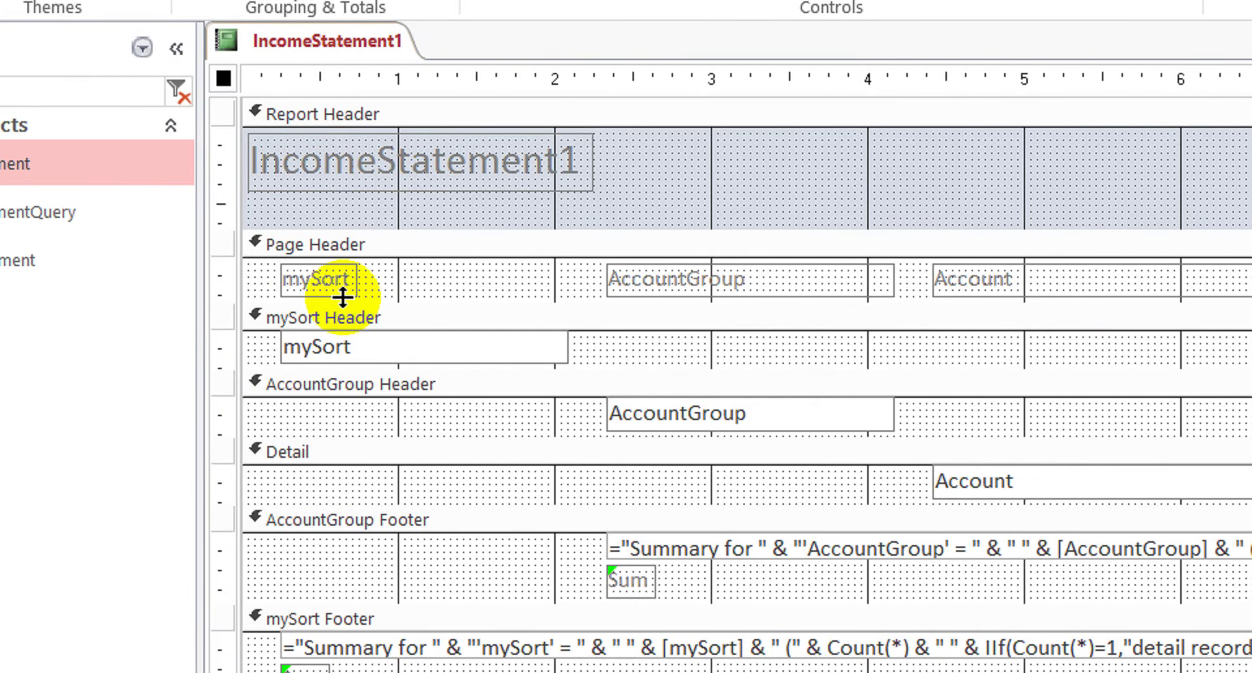
Move the mySort label in the page header to the section's left edge and narrow it to a sliver
{"action": "left_click", "coordinate": [313, 280]}
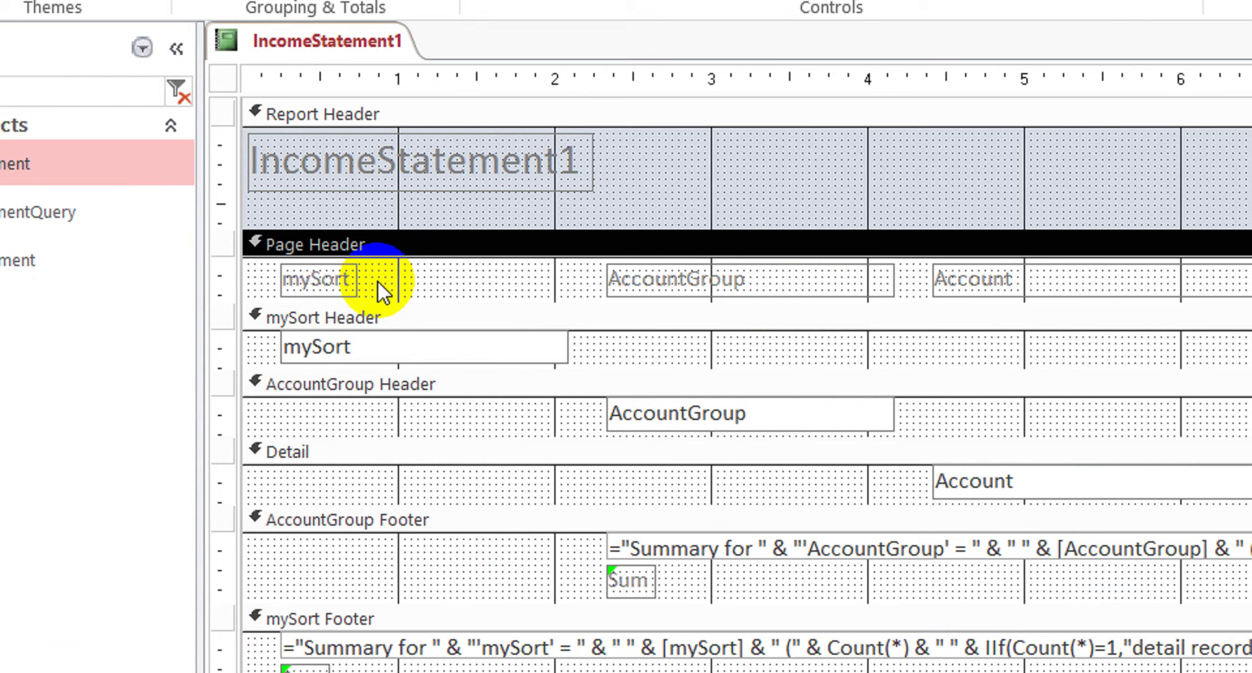
{"action": "left_click", "coordinate": [331, 281]}
{"action": "left_click_drag", "start_coordinate": [281, 279], "coordinate": [273, 279]}
{"action": "key", "text": "Left"}
{"action": "key", "text": "Left"}
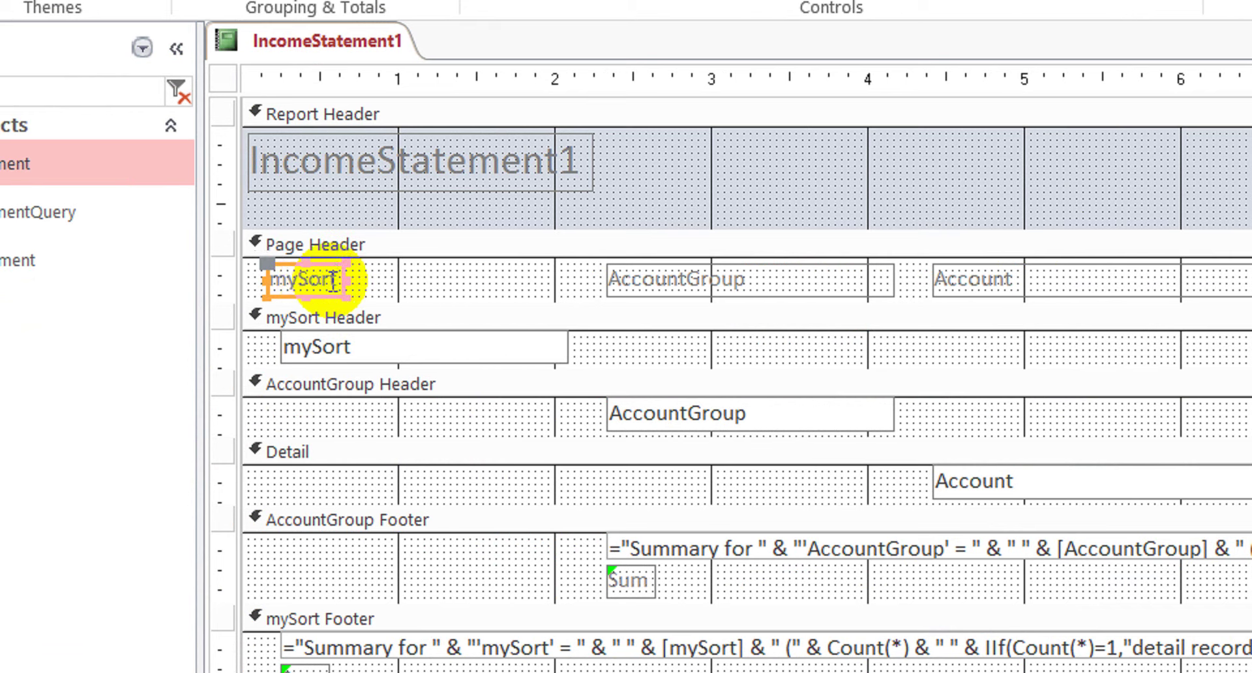
{"action": "key", "text": "Left"}
{"action": "key", "text": "Left"}
{"action": "key", "text": "Left"}
{"action": "key", "text": "Left"}
{"action": "key", "text": "Left"}
{"action": "key", "text": "Left"}
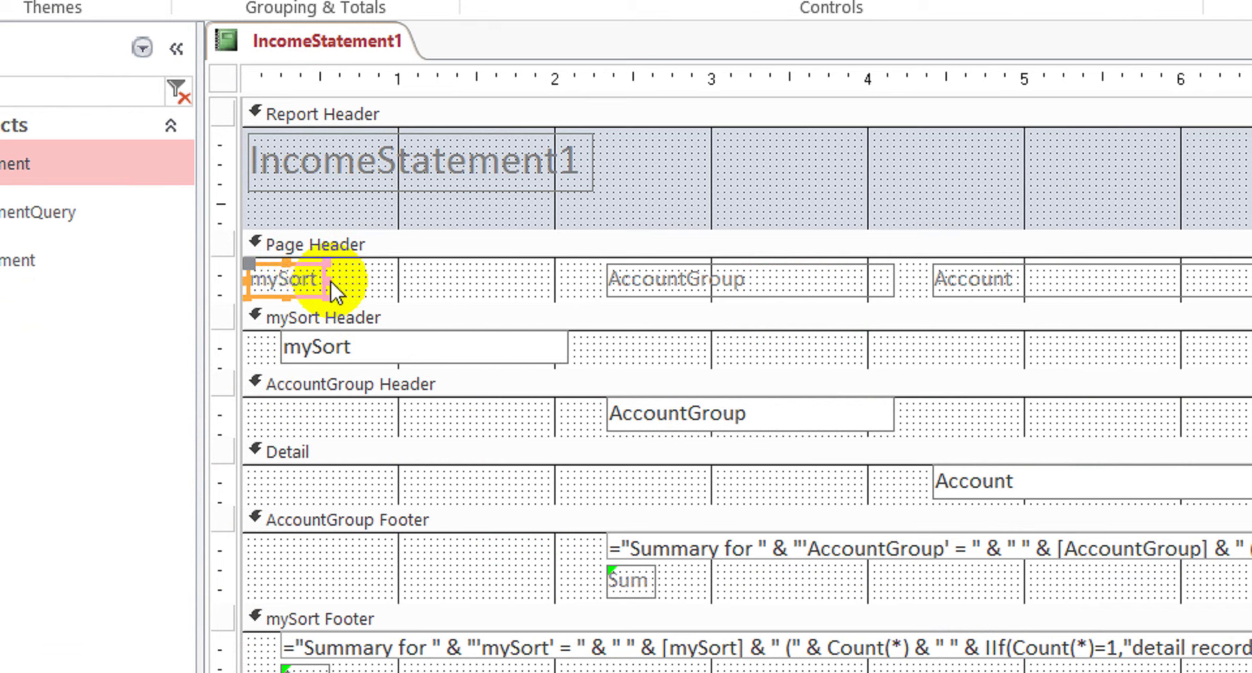
{"action": "key", "text": "Left"}
{"action": "key", "text": "Left"}
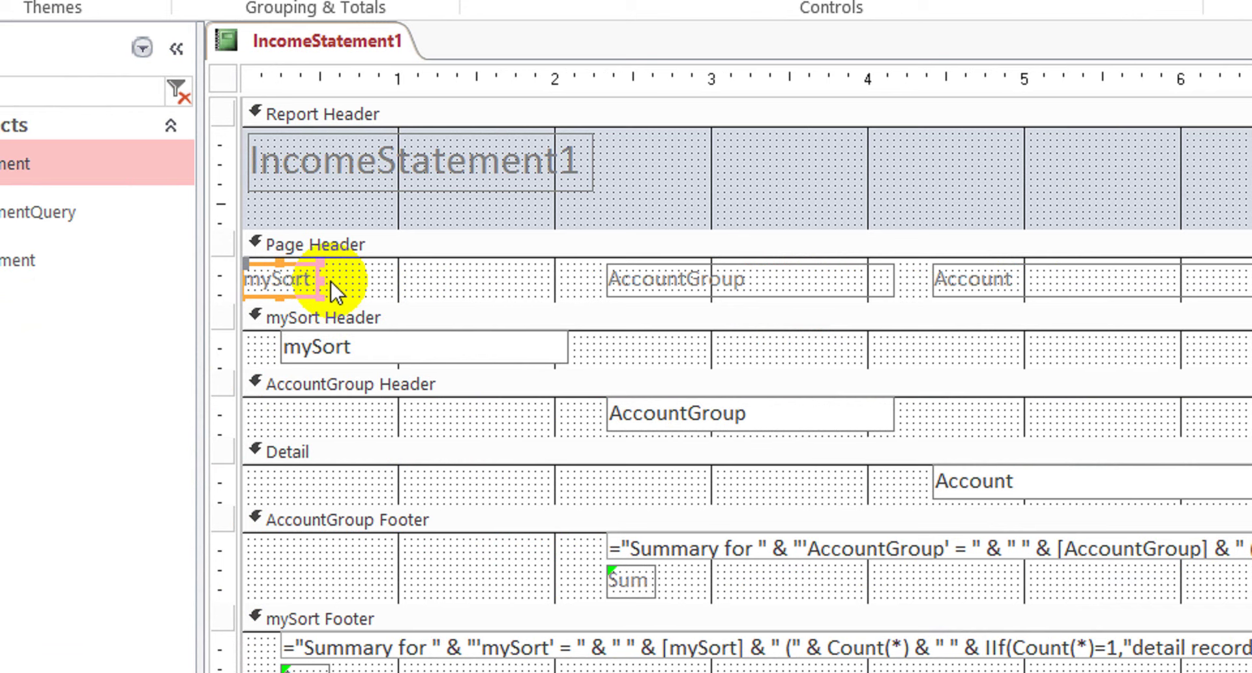
{"action": "key", "text": "shift+Left"}
{"action": "key", "text": "shift+Left"}
{"action": "key", "text": "shift+Left"}
{"action": "key", "text": "shift+Left"}
{"action": "key", "text": "shift+Left"}
{"action": "key", "text": "shift+Left"}
{"action": "key", "text": "shift+Left"}
{"action": "key", "text": "shift+Left"}
{"action": "key", "text": "shift+Left"}
{"action": "key", "text": "shift+Left"}
{"action": "key", "text": "shift+Left"}
{"action": "key", "text": "shift+Left"}
{"action": "key", "text": "shift+Left"}
{"action": "key", "text": "shift+Left"}
{"action": "key", "text": "shift+Left"}
{"action": "key", "text": "shift+Left"}
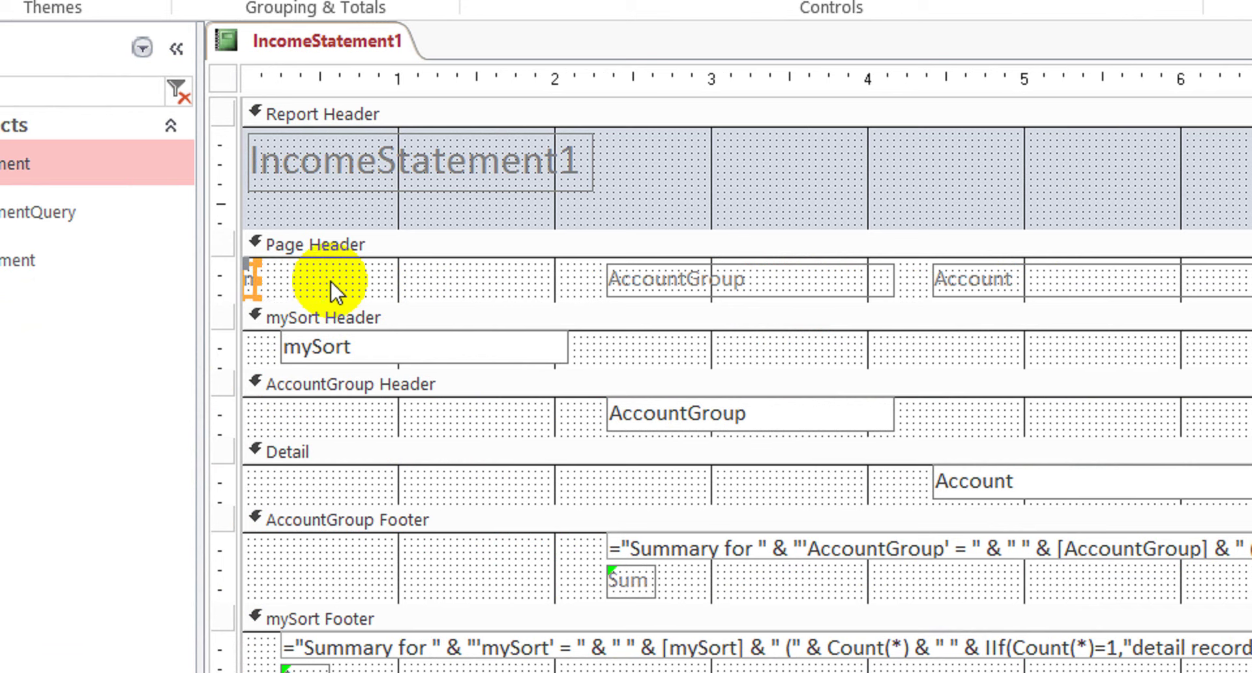
Delete the mySort label from the page header
{"action": "key", "text": "Delete"}
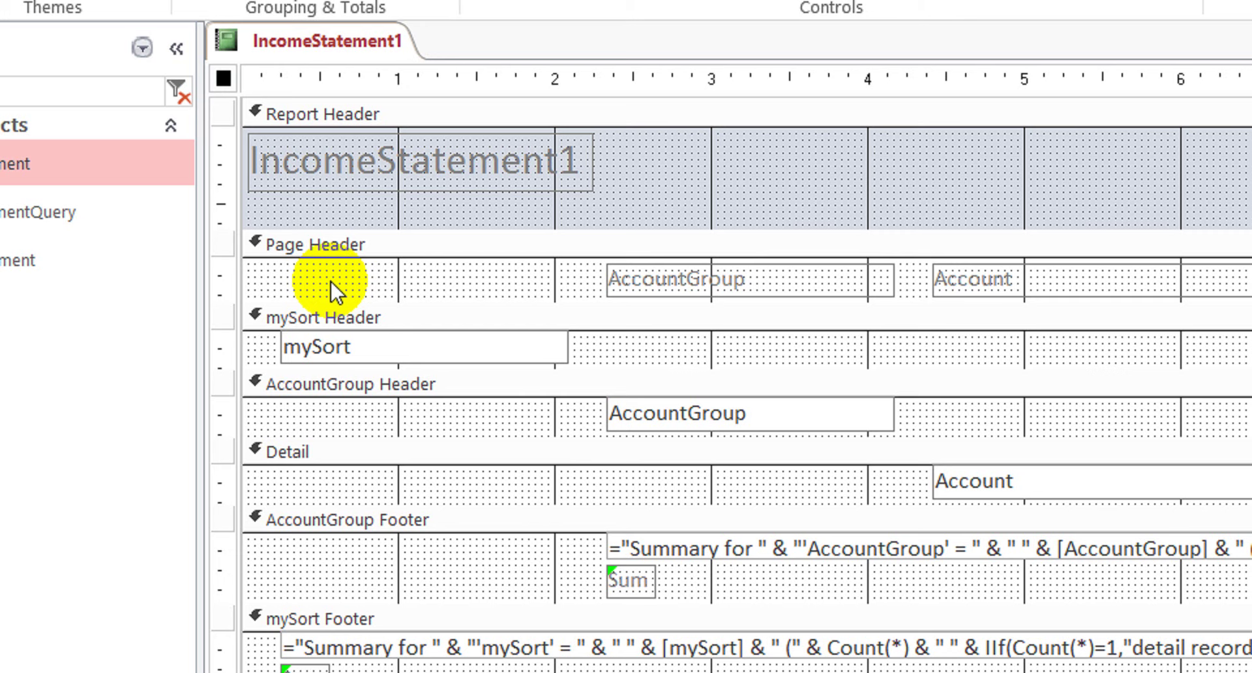
Set the Visible property of the mySort text box in the mySort header to No
{"action": "left_click", "coordinate": [403, 351]}
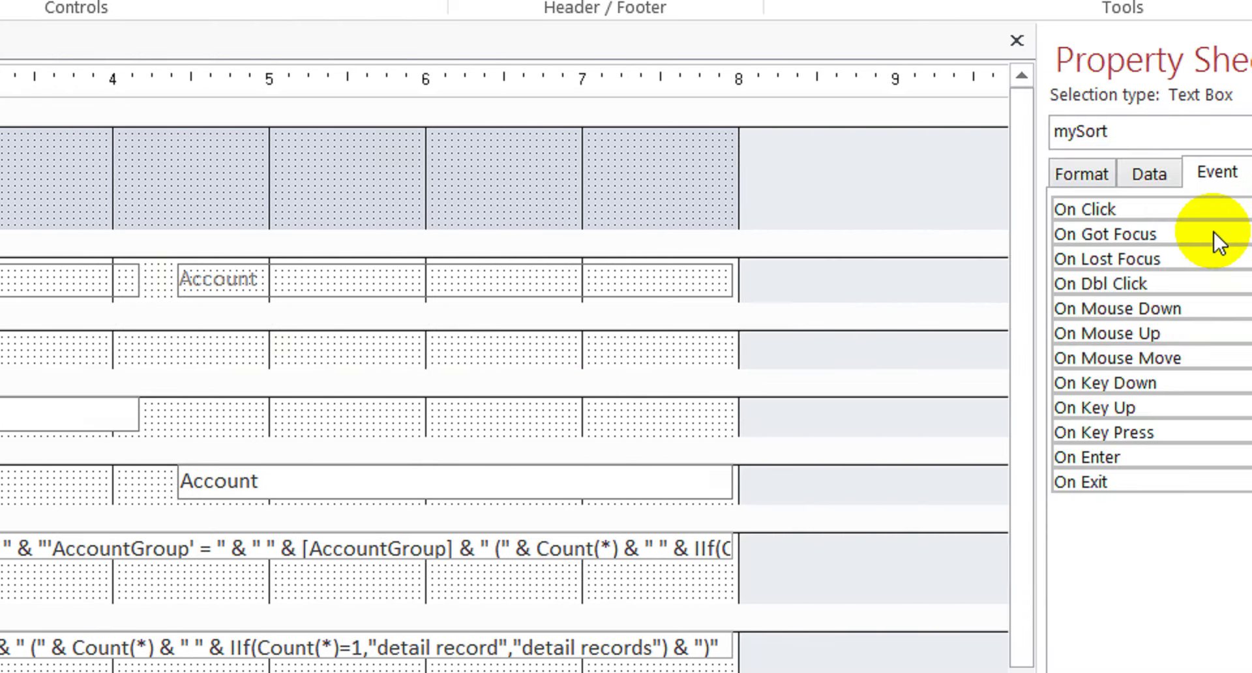
{"action": "left_click", "coordinate": [969, 174]}
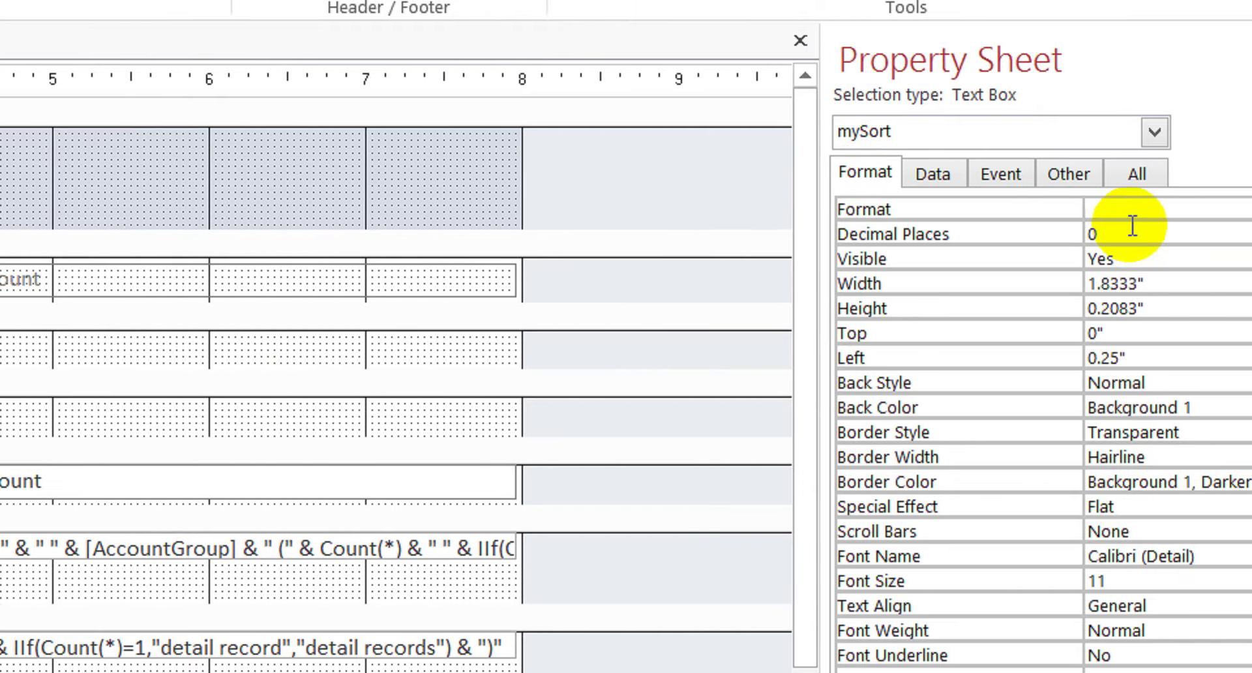
{"action": "left_click", "coordinate": [1240, 230]}
{"action": "key", "text": "Tab"}
{"action": "type", "text": "N"}
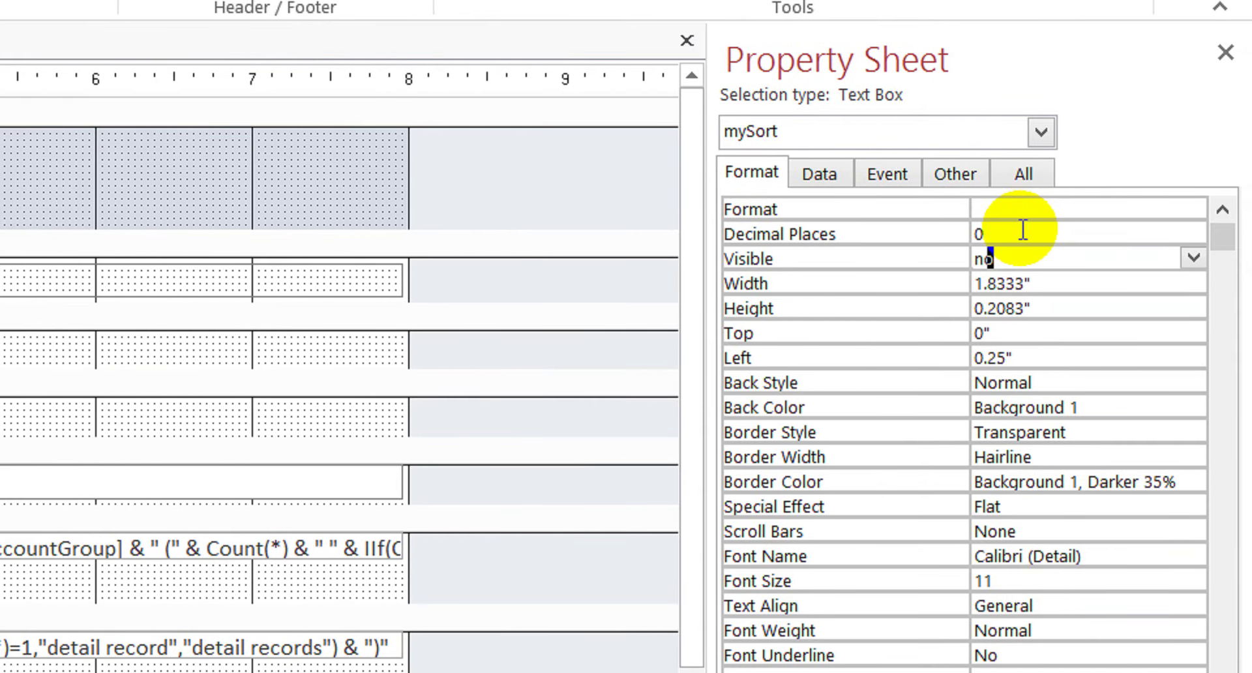
{"action": "key", "text": "Tab"}
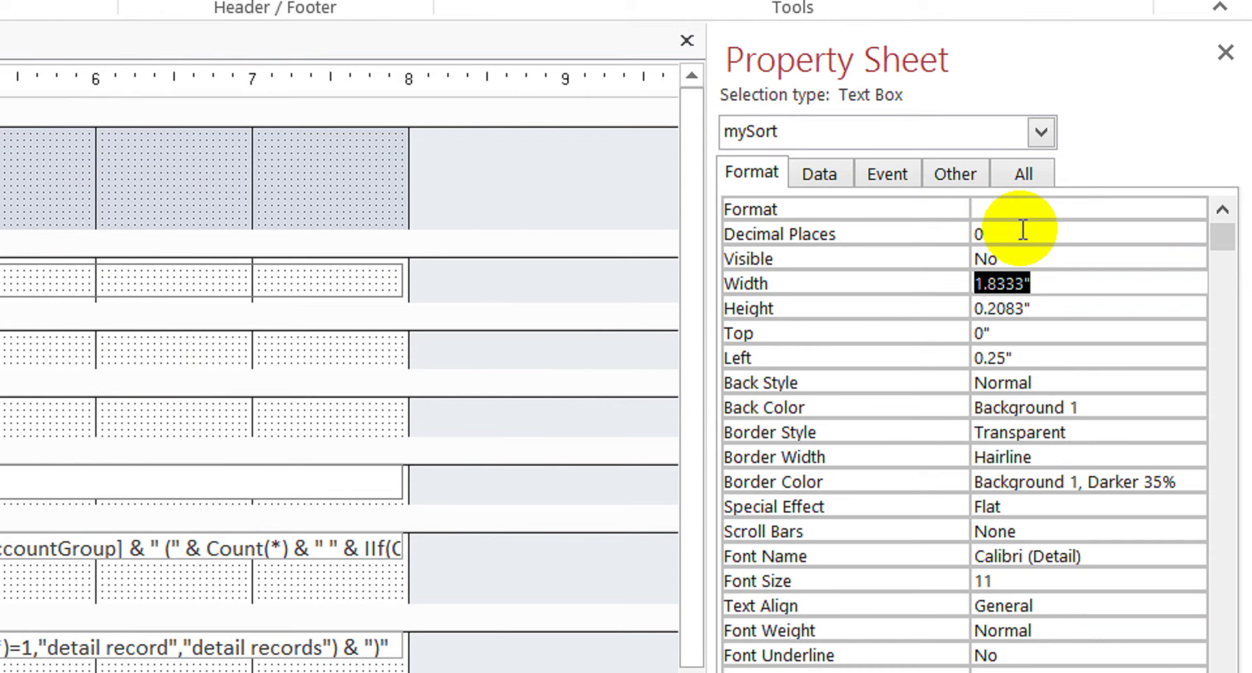
Set the width, height, top and left of the hidden mySort text box to 0
{"action": "type", "text": "0"}
{"action": "key", "text": "Tab"}
{"action": "type", "text": "0"}
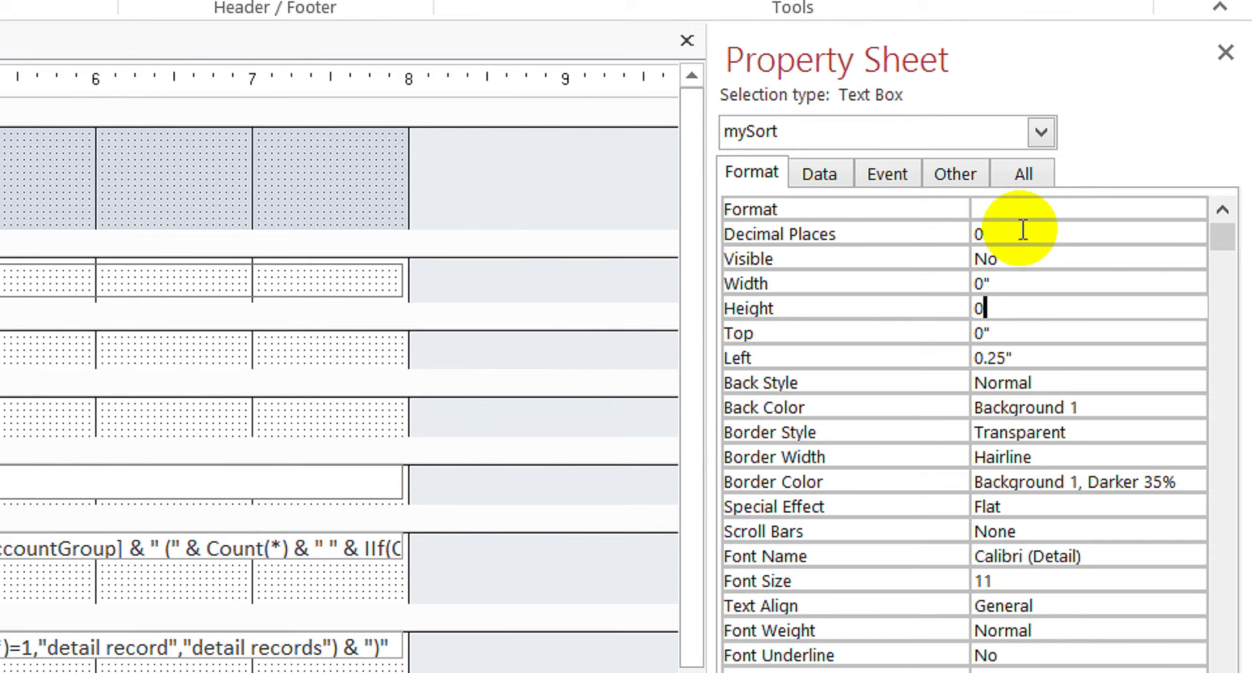
{"action": "key", "text": "Tab"}
{"action": "type", "text": "0"}
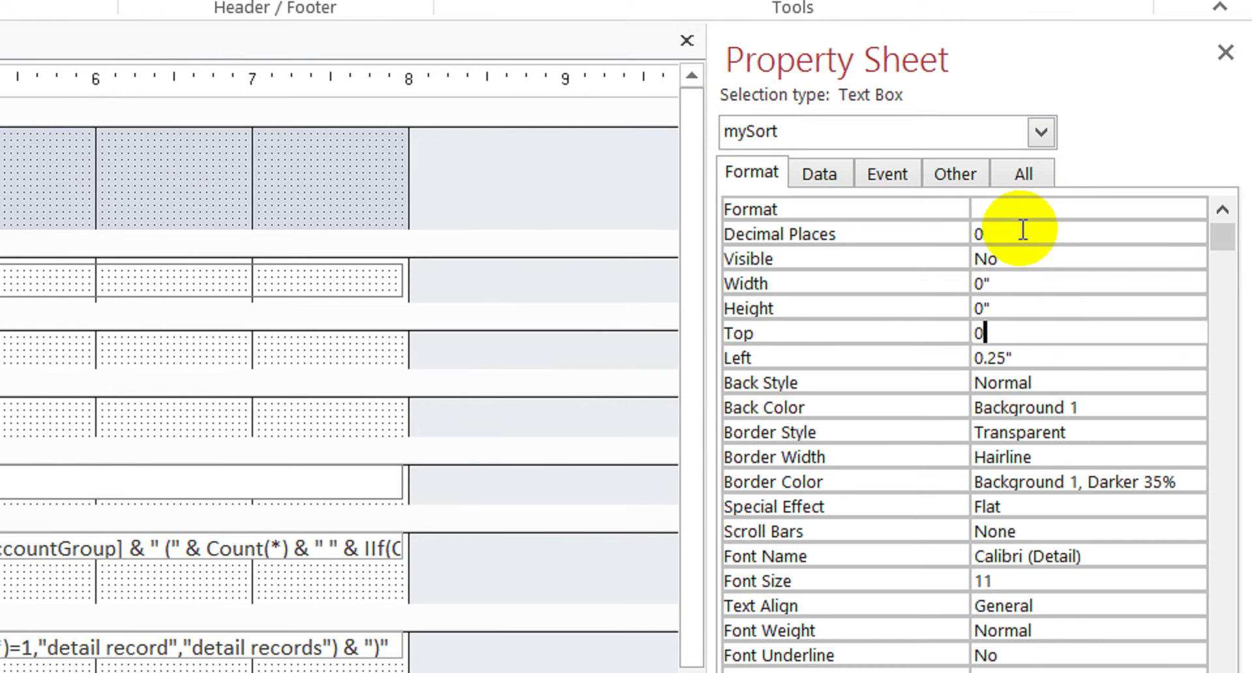
{"action": "key", "text": "Tab"}
{"action": "type", "text": "0"}
{"action": "key", "text": "Tab"}
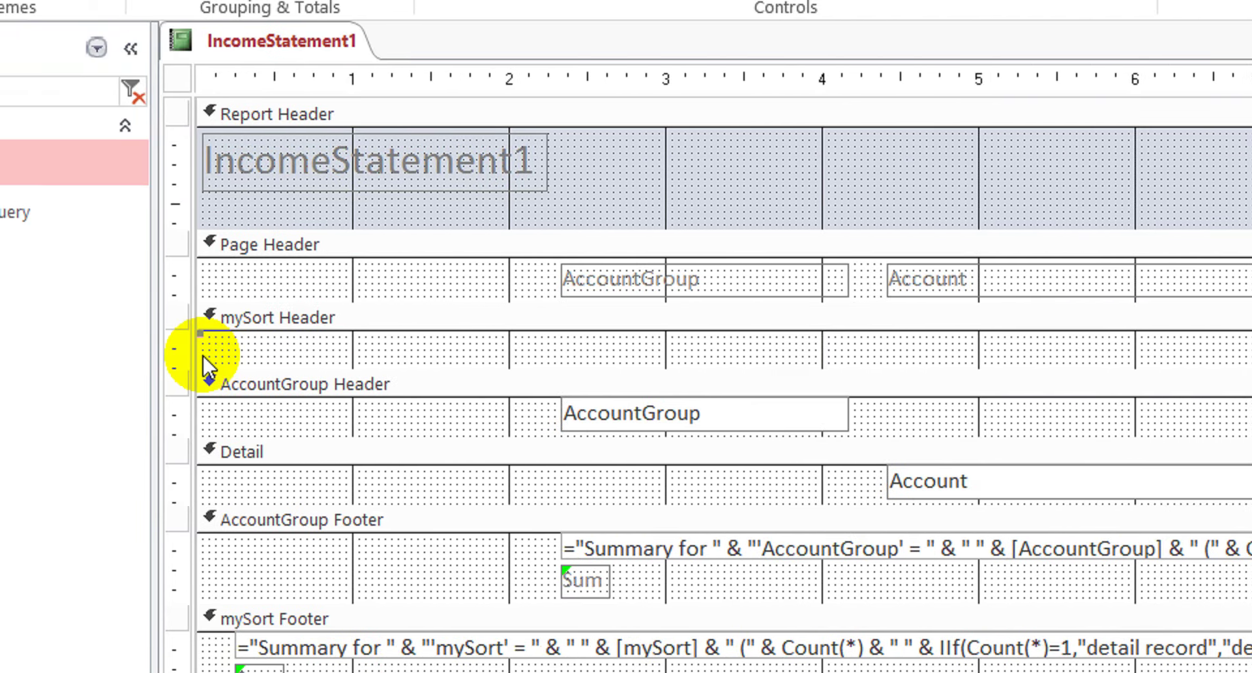
{"action": "left_click", "coordinate": [473, 319]}
{"action": "left_click", "coordinate": [629, 277]}
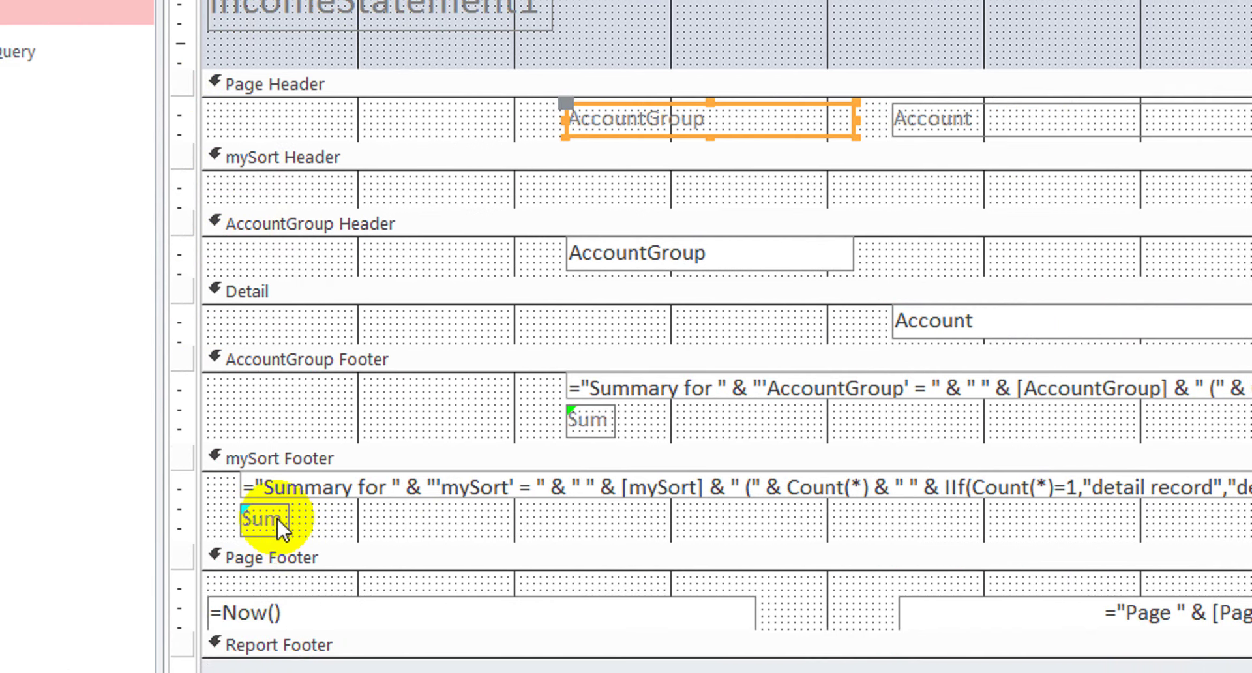
{"action": "left_click", "coordinate": [276, 507]}
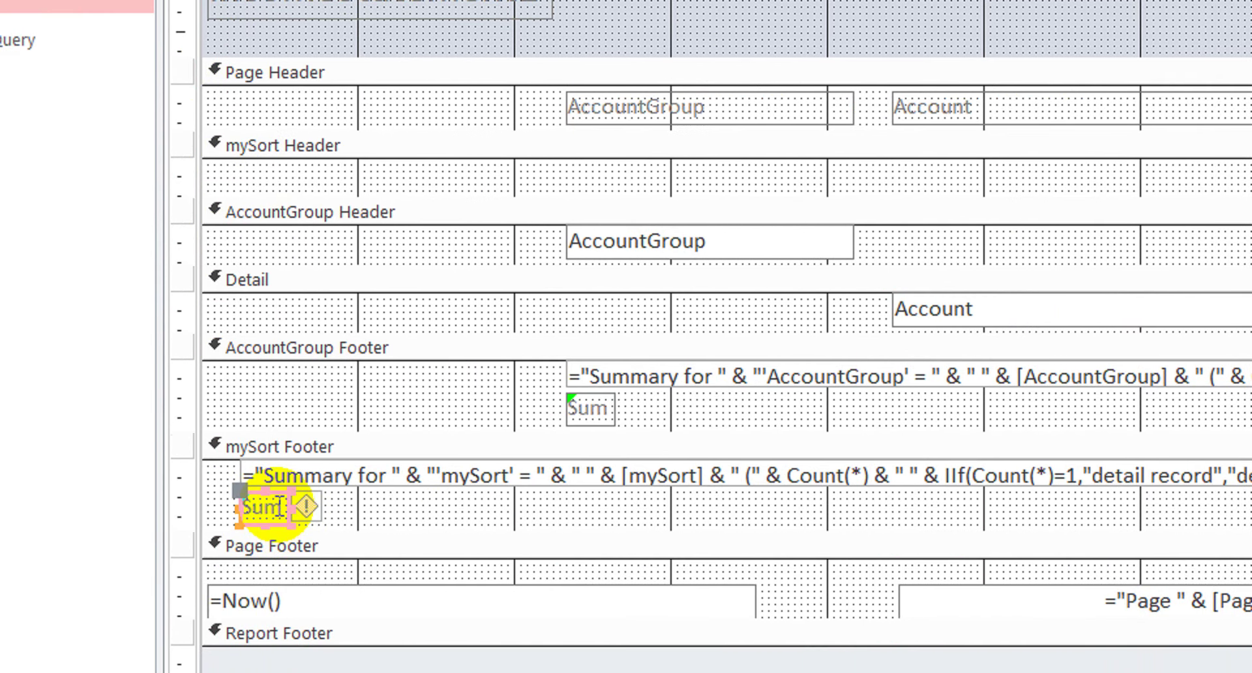
{"action": "left_click", "coordinate": [394, 504]}
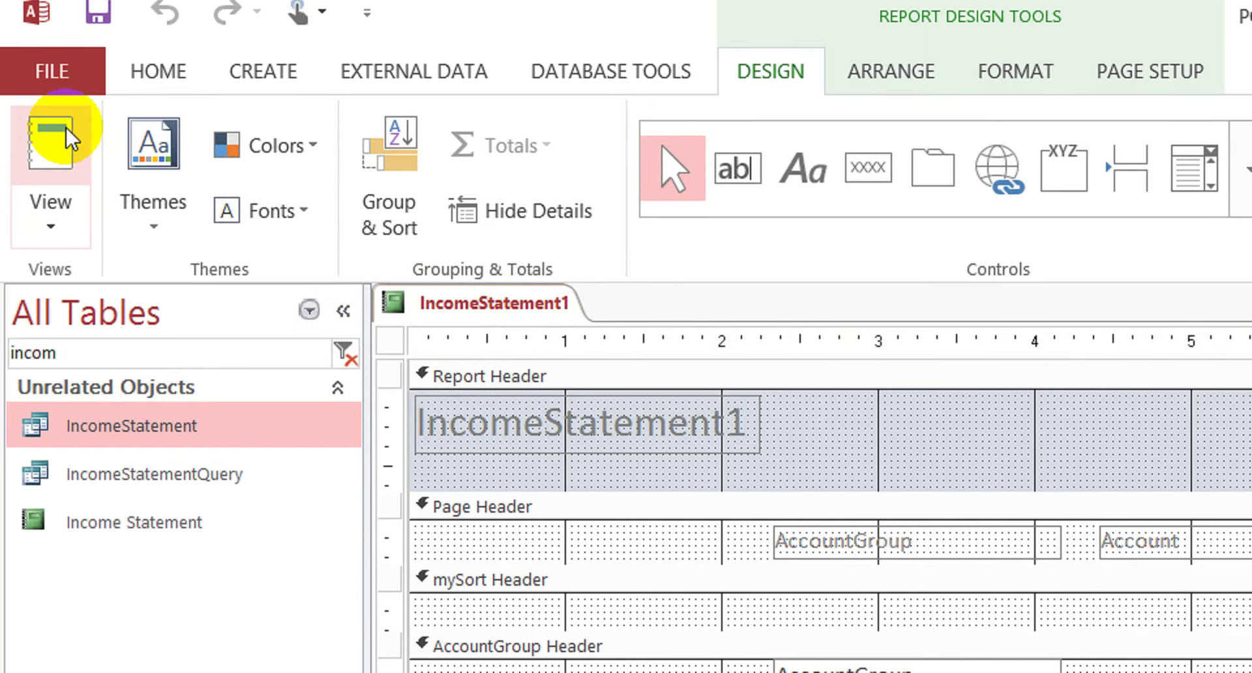
Run the report in Report View with stDate 1-1 and endDate 30-10
{"action": "left_click", "coordinate": [65, 131]}
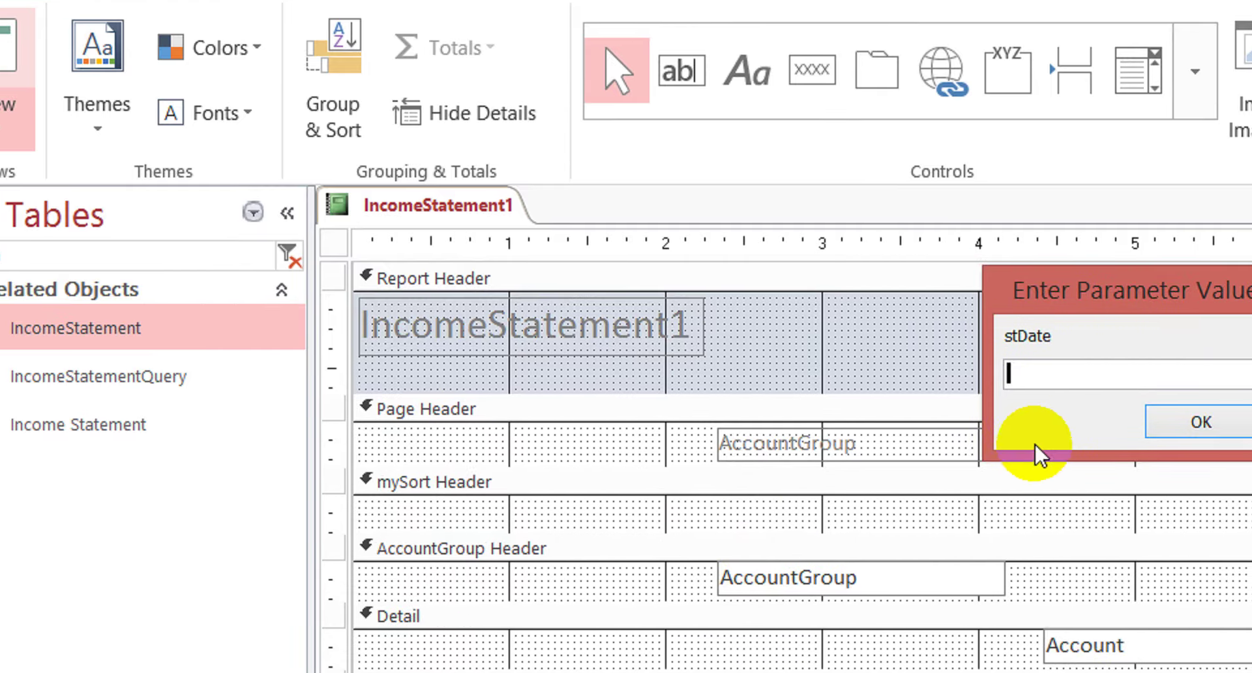
{"action": "type", "text": "1-1"}
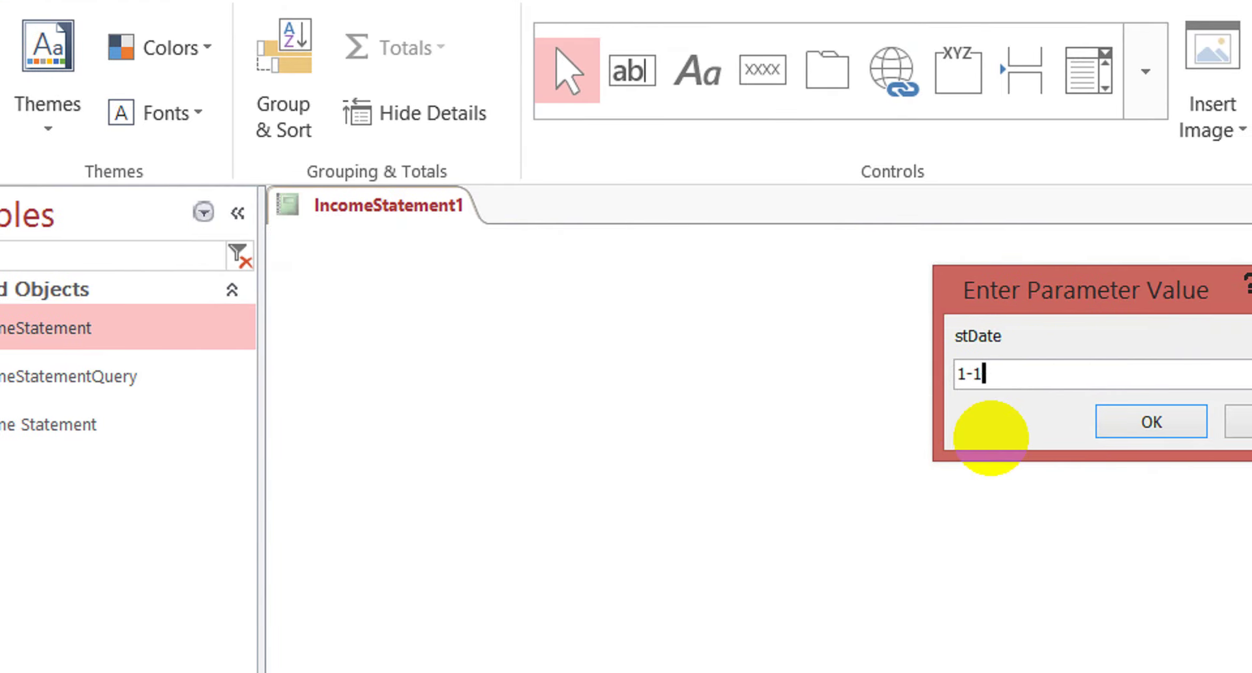
{"action": "key", "text": "Return"}
{"action": "type", "text": "3"}
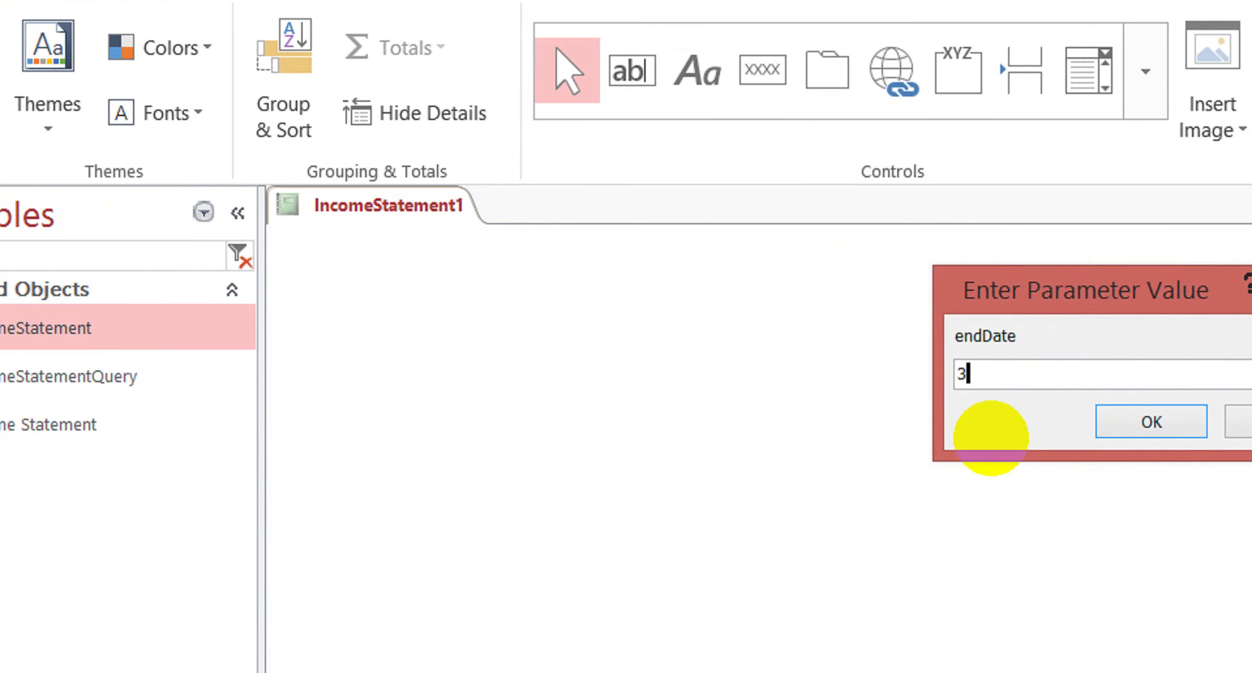
{"action": "type", "text": "0-10"}
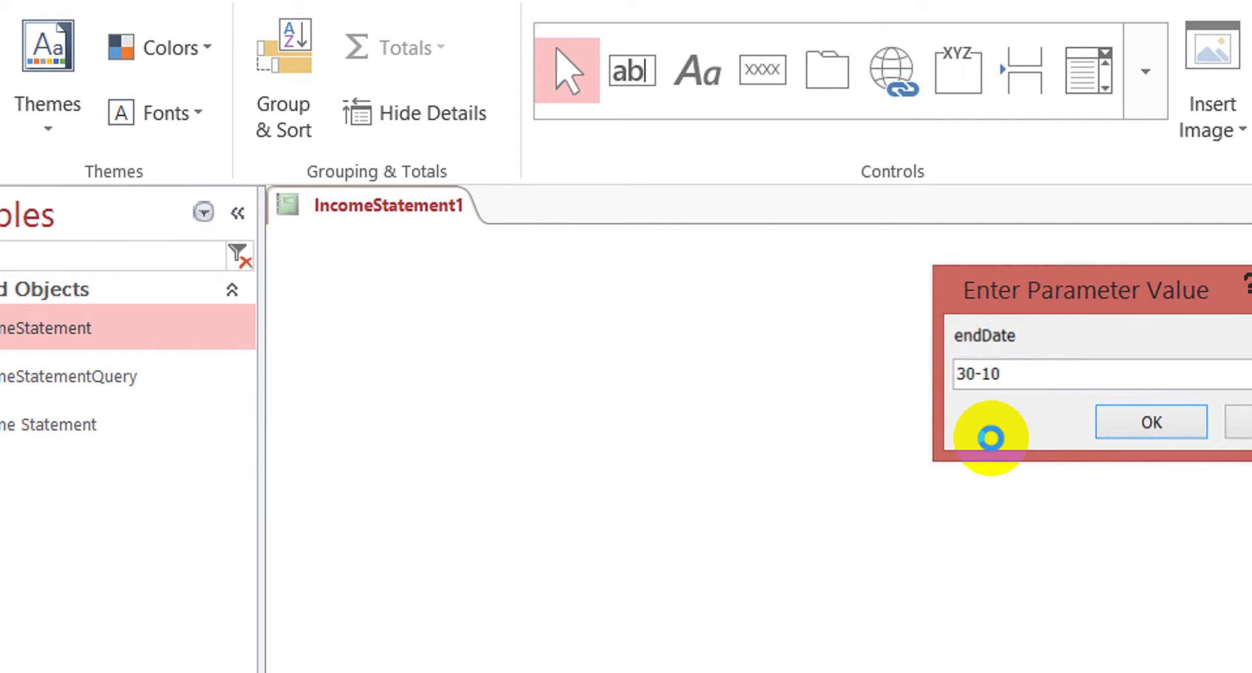
{"action": "key", "text": "Return"}
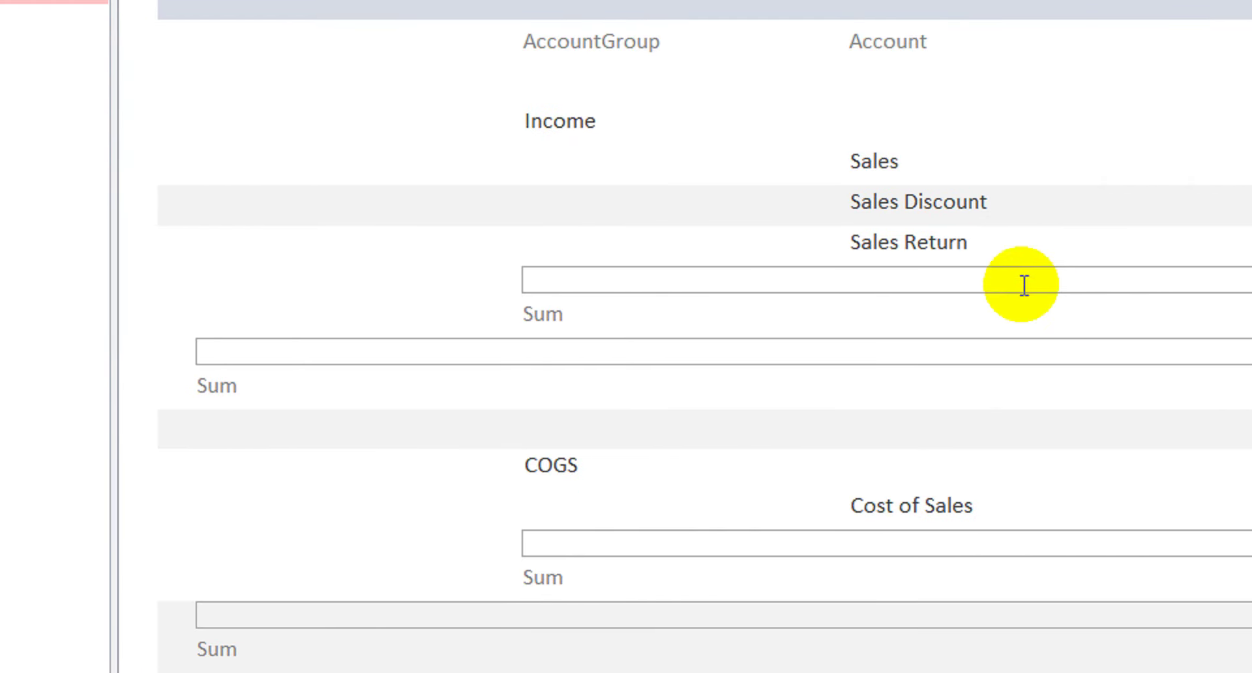
Examine the account rows and the AccountGroup and mySort summary lines for the missing balance amounts
{"action": "left_click", "coordinate": [1046, 286]}
{"action": "left_click", "coordinate": [1191, 151]}
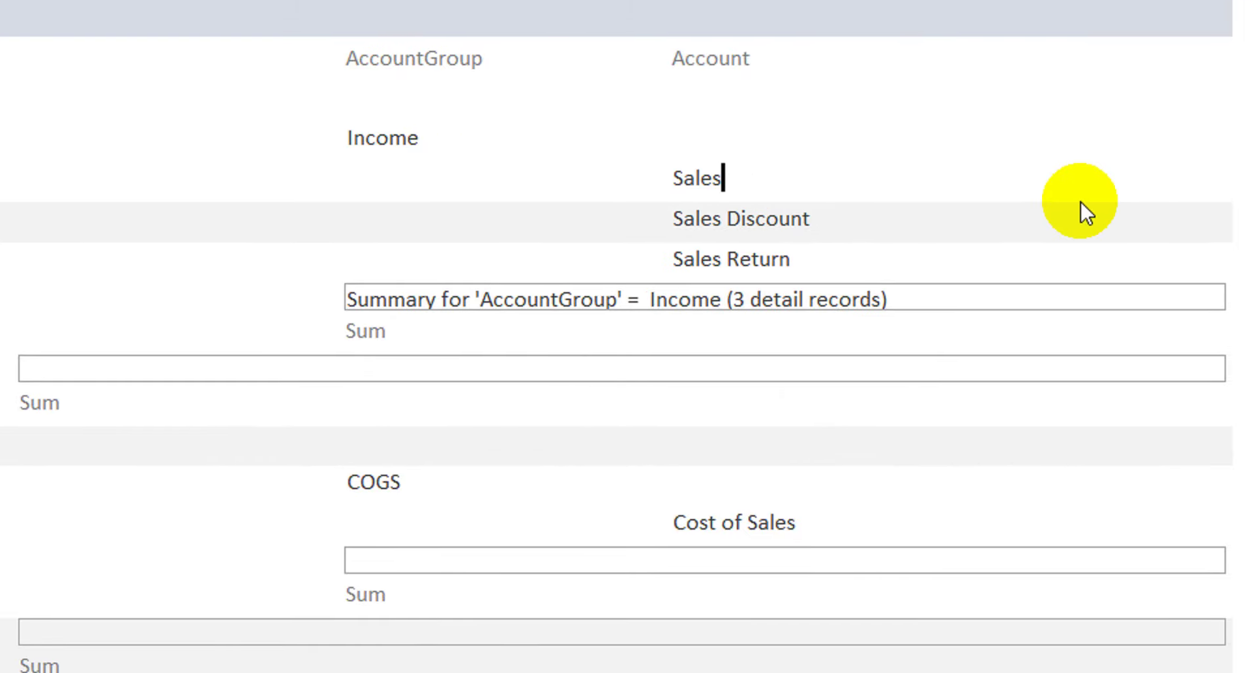
{"action": "left_click", "coordinate": [1147, 198]}
{"action": "left_click", "coordinate": [1019, 175]}
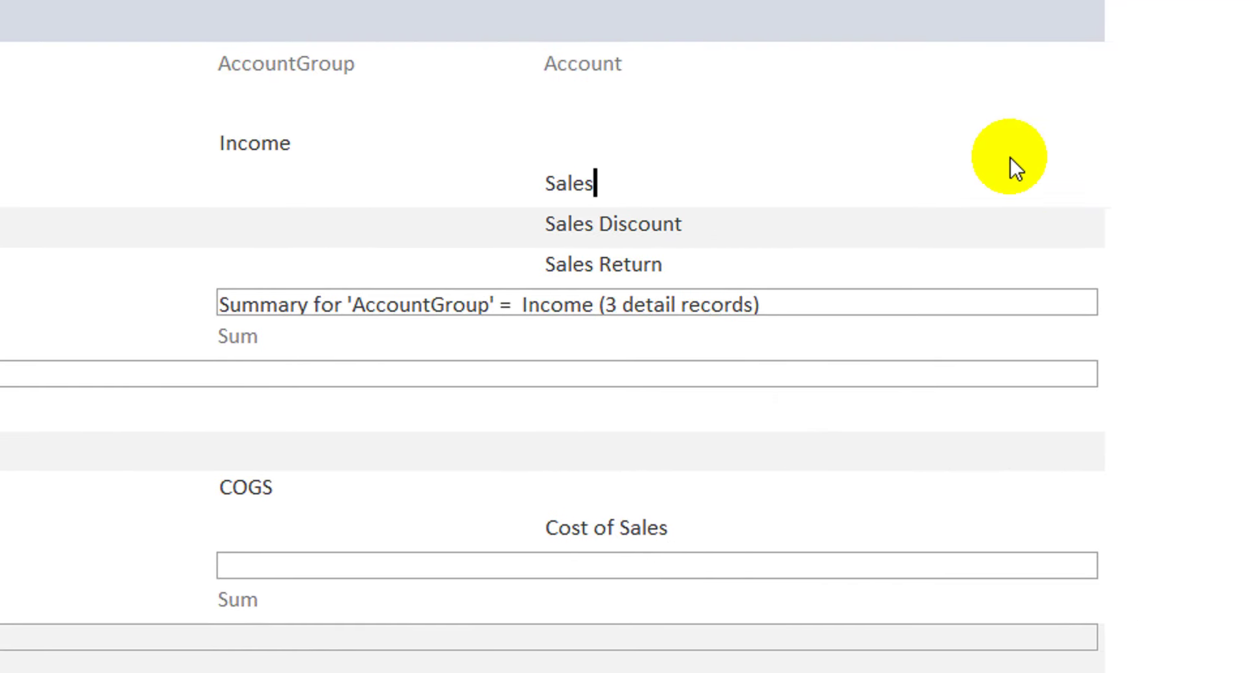
{"action": "left_click", "coordinate": [1027, 60]}
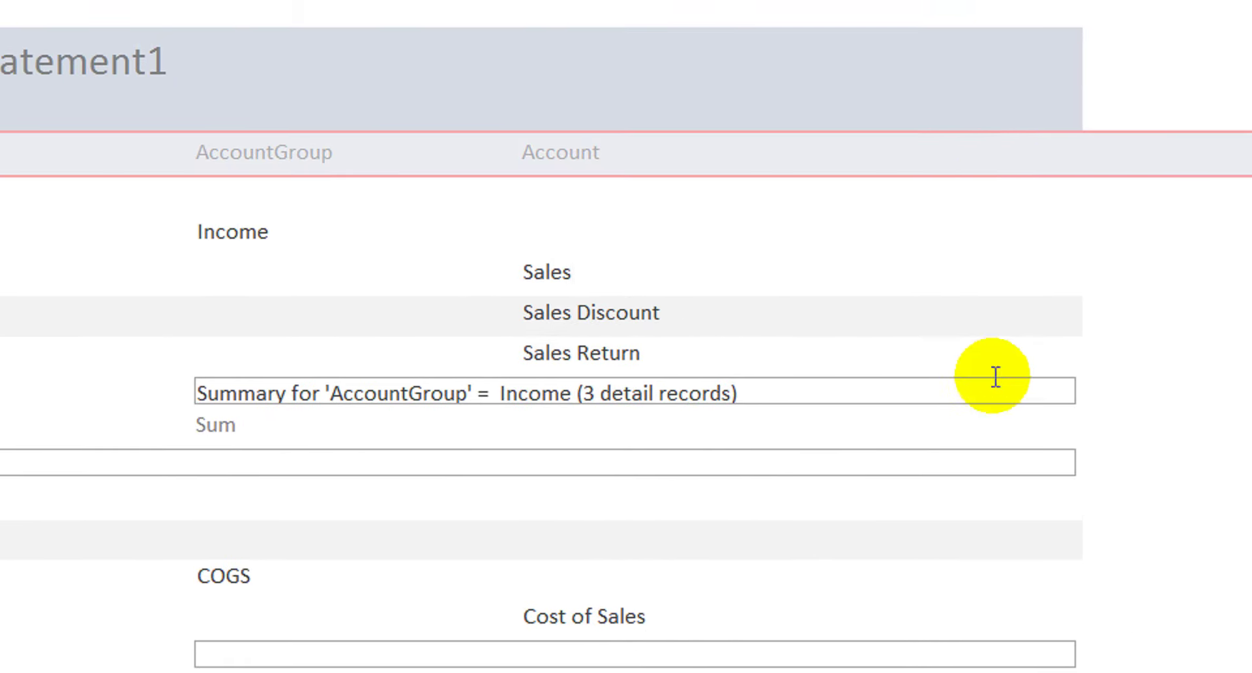
{"action": "left_click", "coordinate": [1012, 457]}
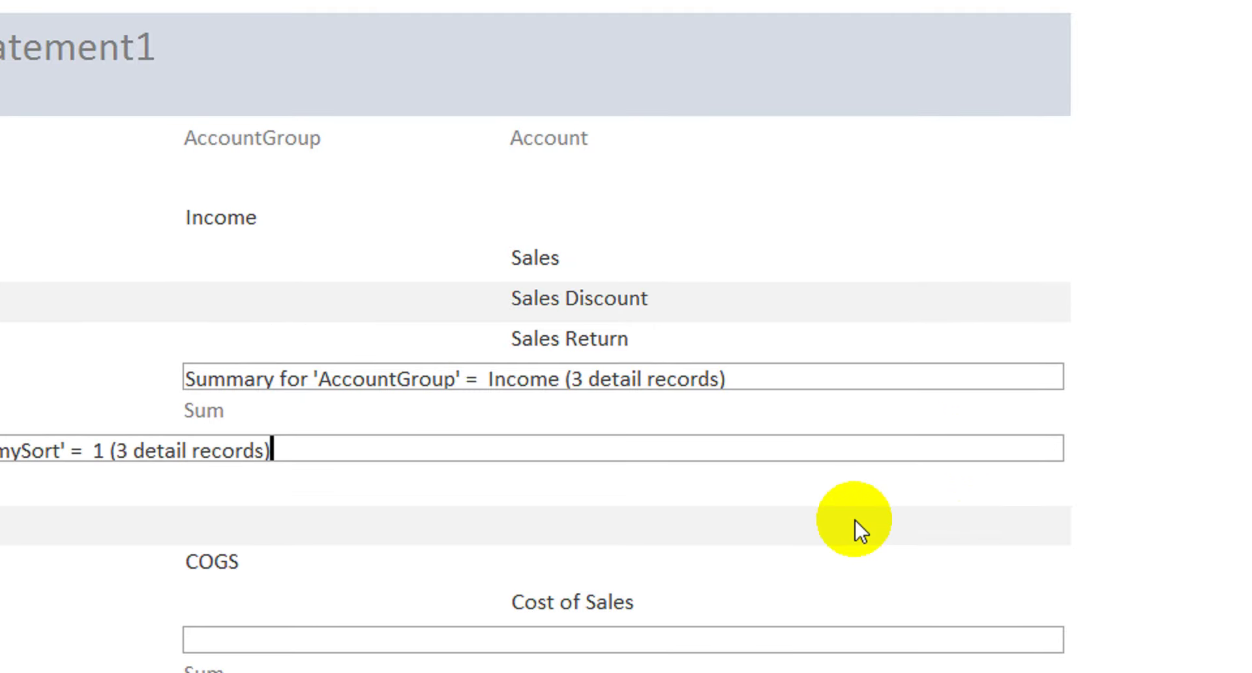
{"action": "left_click", "coordinate": [856, 544]}
{"action": "left_click", "coordinate": [882, 654]}
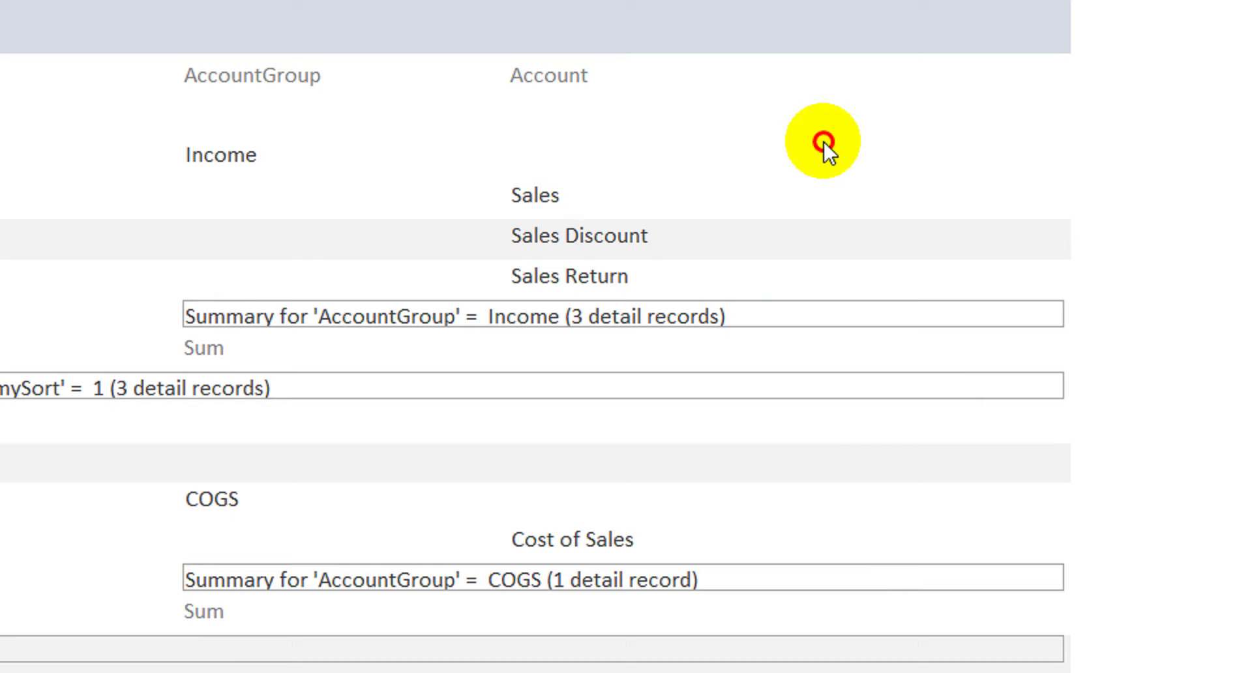
{"action": "left_click", "coordinate": [824, 143]}
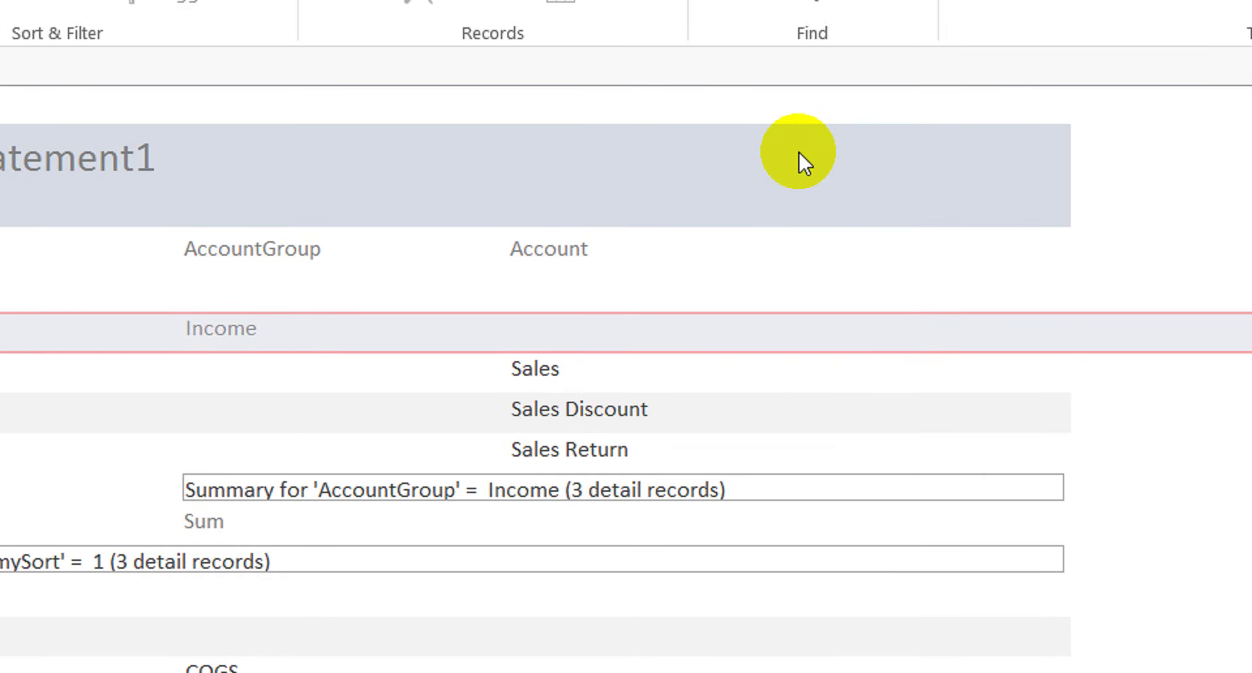
Switch the report to Design View and show the list of existing fields available for it
{"action": "right_click", "coordinate": [800, 166]}
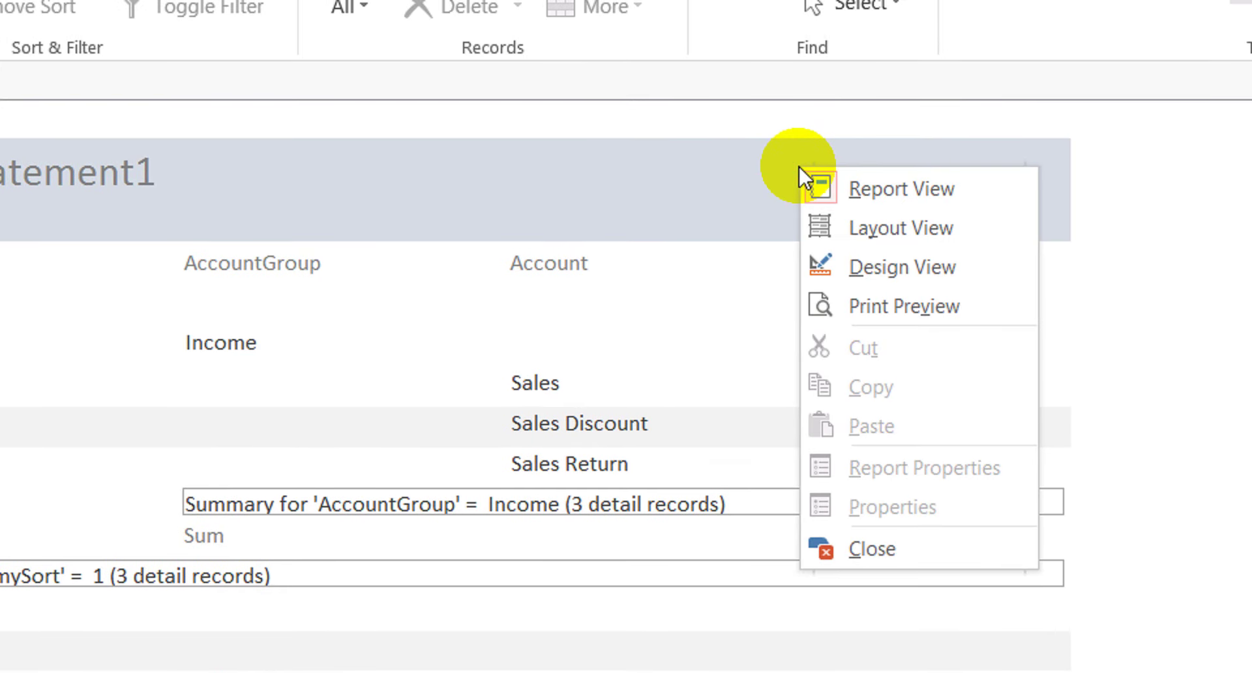
{"action": "left_click", "coordinate": [875, 261]}
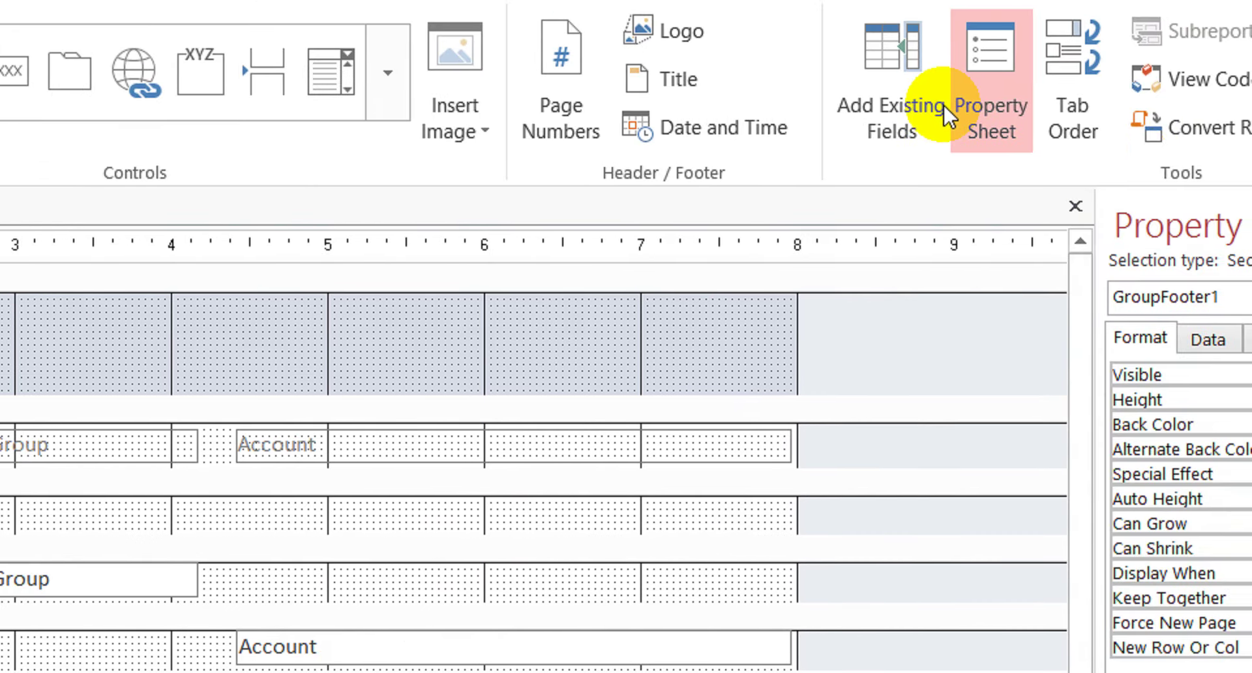
{"action": "left_click", "coordinate": [884, 132]}
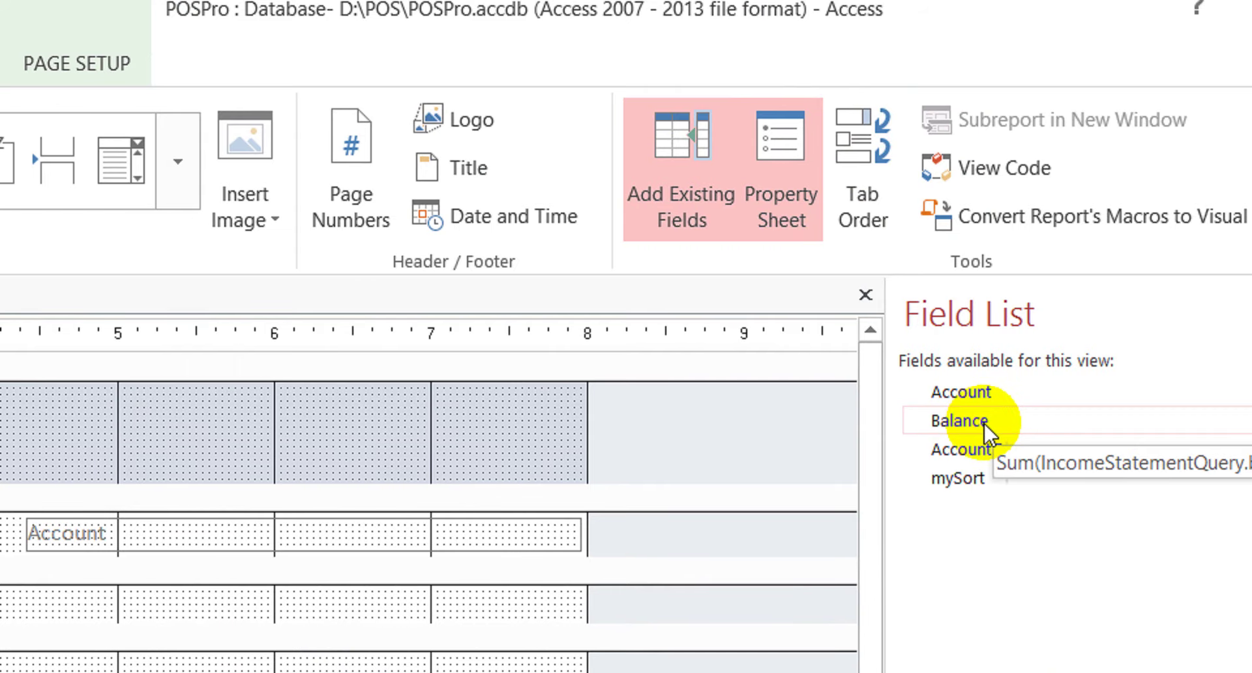
{"action": "left_click_drag", "start_coordinate": [982, 422], "coordinate": [565, 651]}
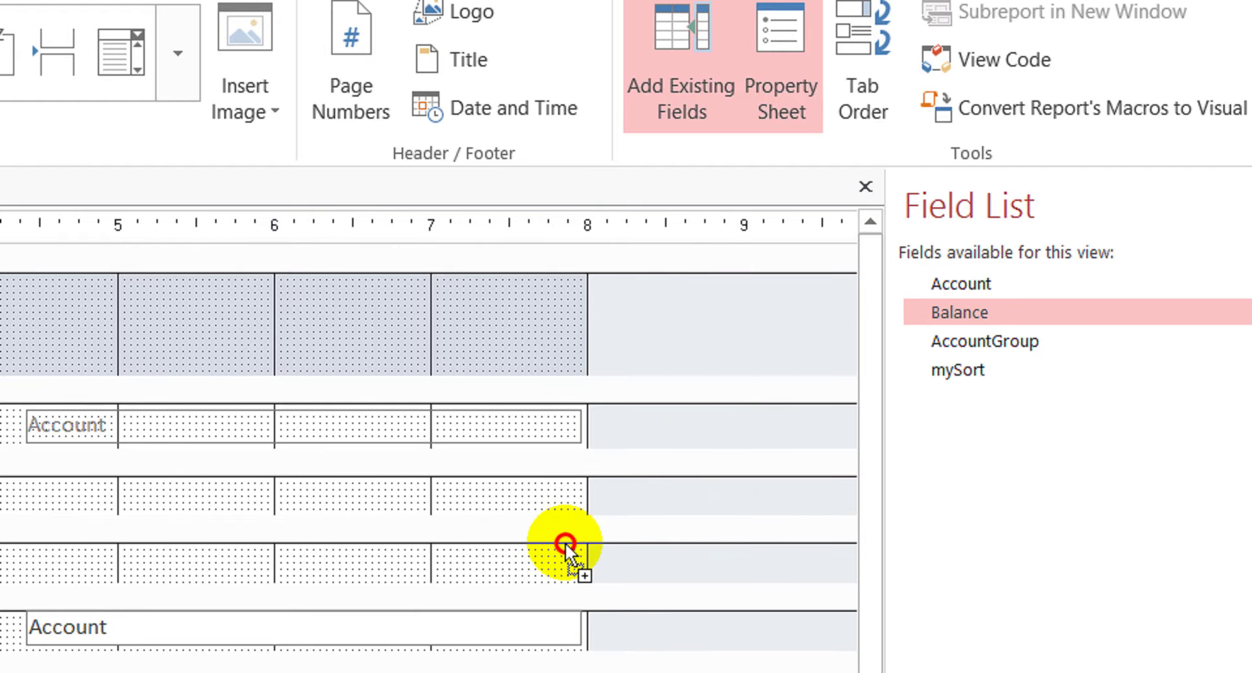
{"action": "left_click_drag", "start_coordinate": [565, 542], "coordinate": [578, 502]}
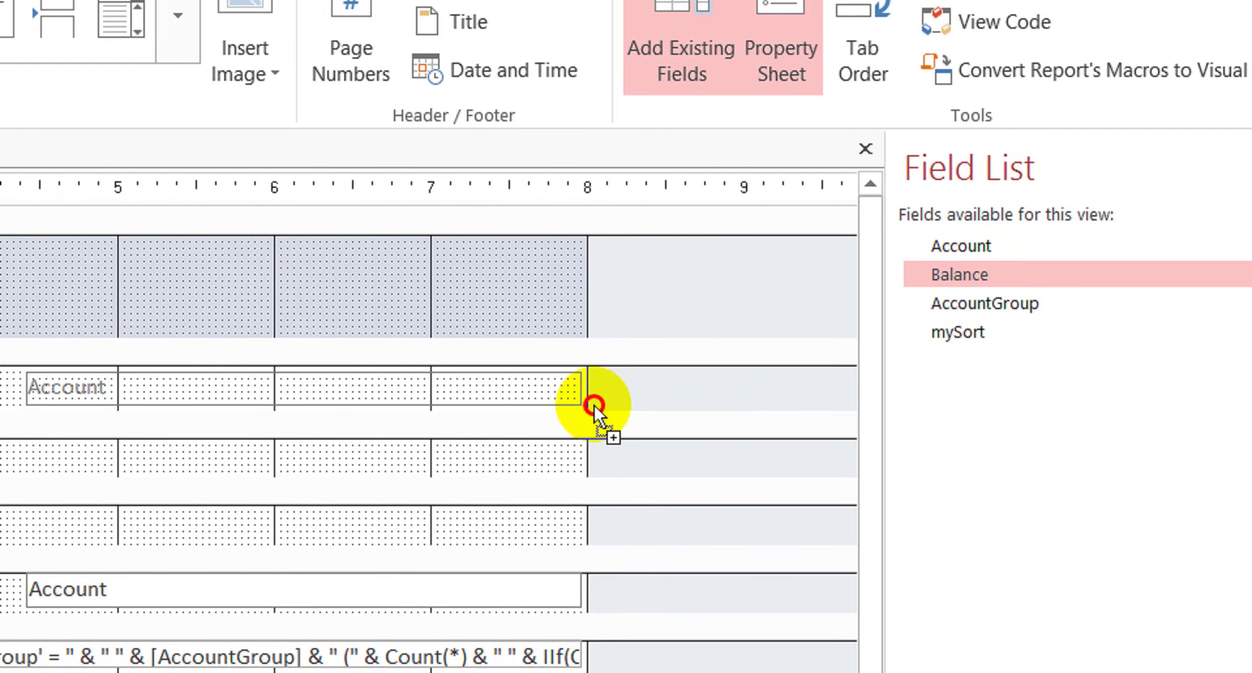
{"action": "left_click_drag", "start_coordinate": [594, 405], "coordinate": [631, 379]}
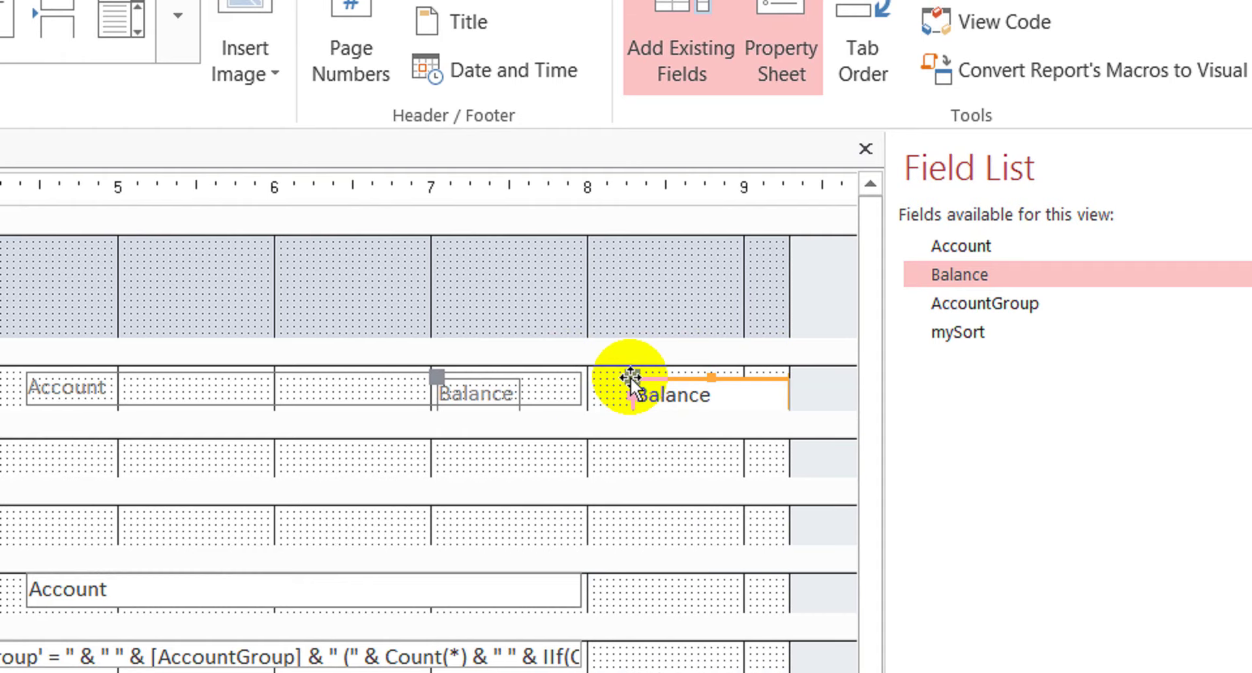
{"action": "key", "text": "ctrl+z"}
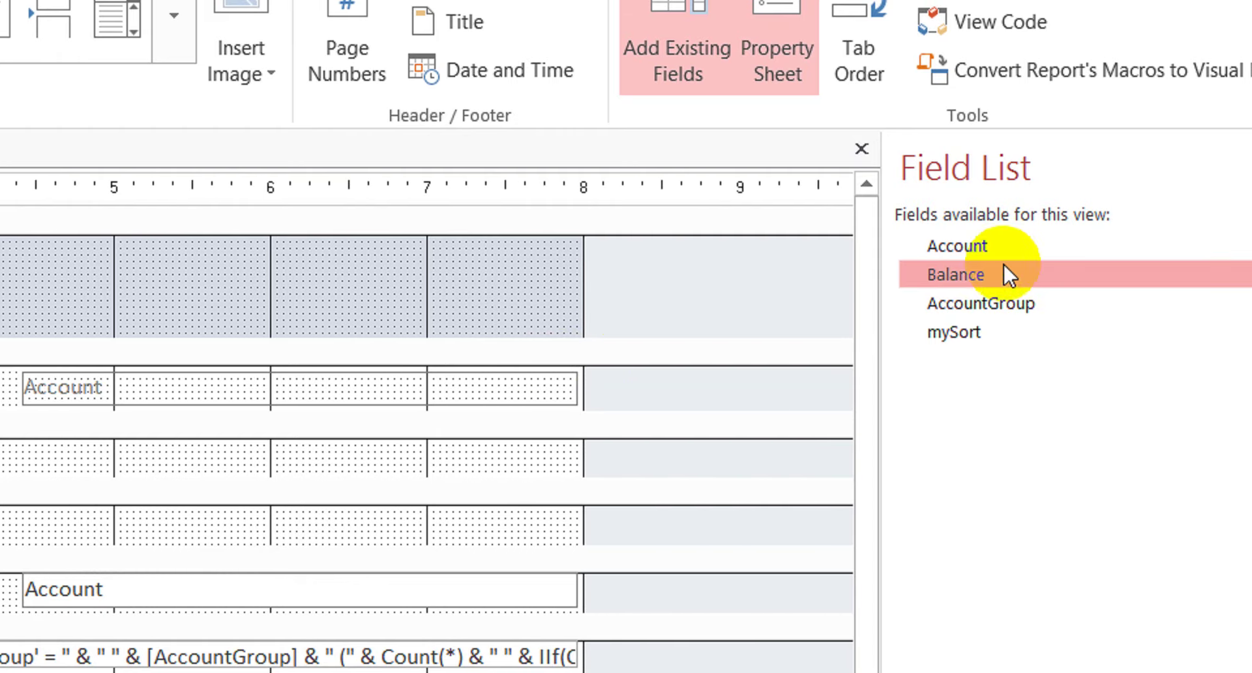
Add the Balance field without its attached label and position its text box beside Account in the Detail section
{"action": "left_click_drag", "start_coordinate": [945, 281], "coordinate": [557, 381]}
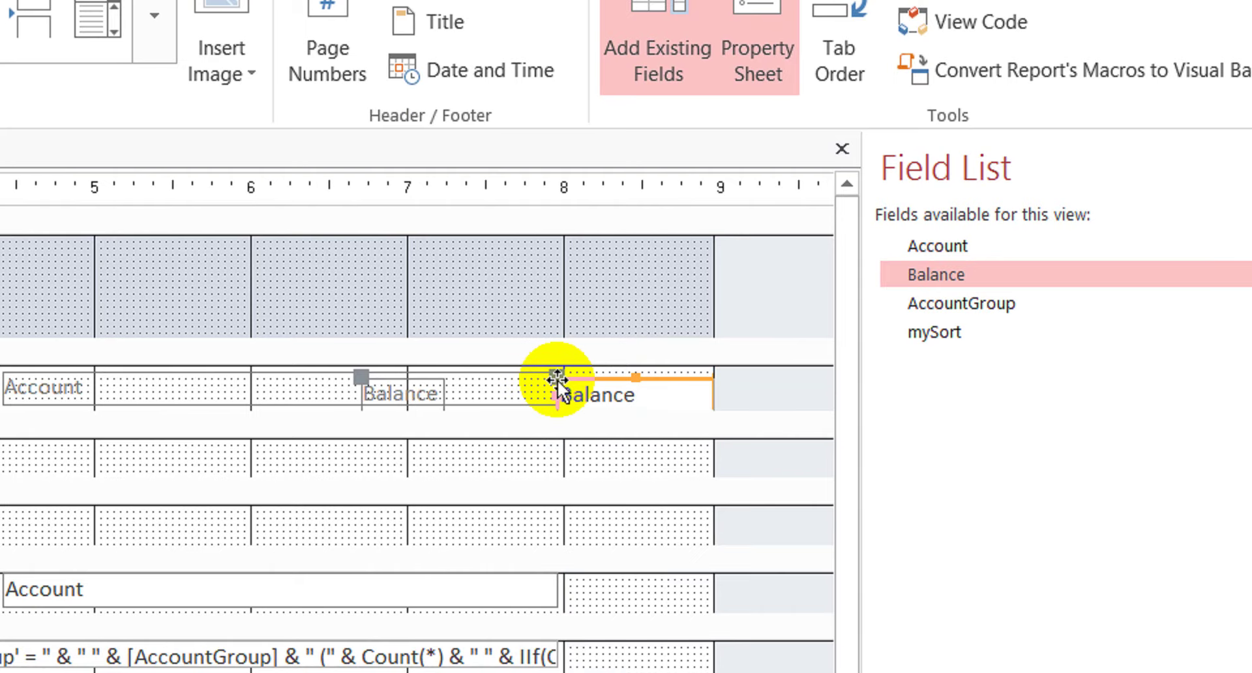
{"action": "left_click", "coordinate": [389, 385]}
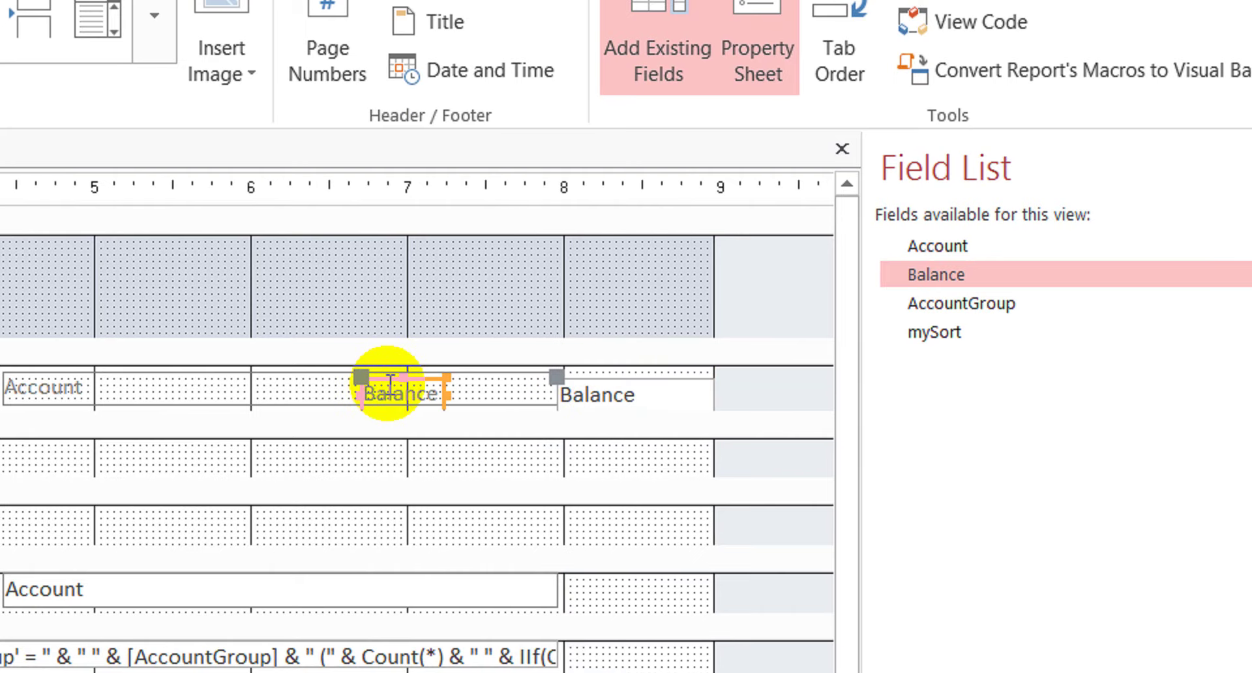
{"action": "key", "text": "Delete"}
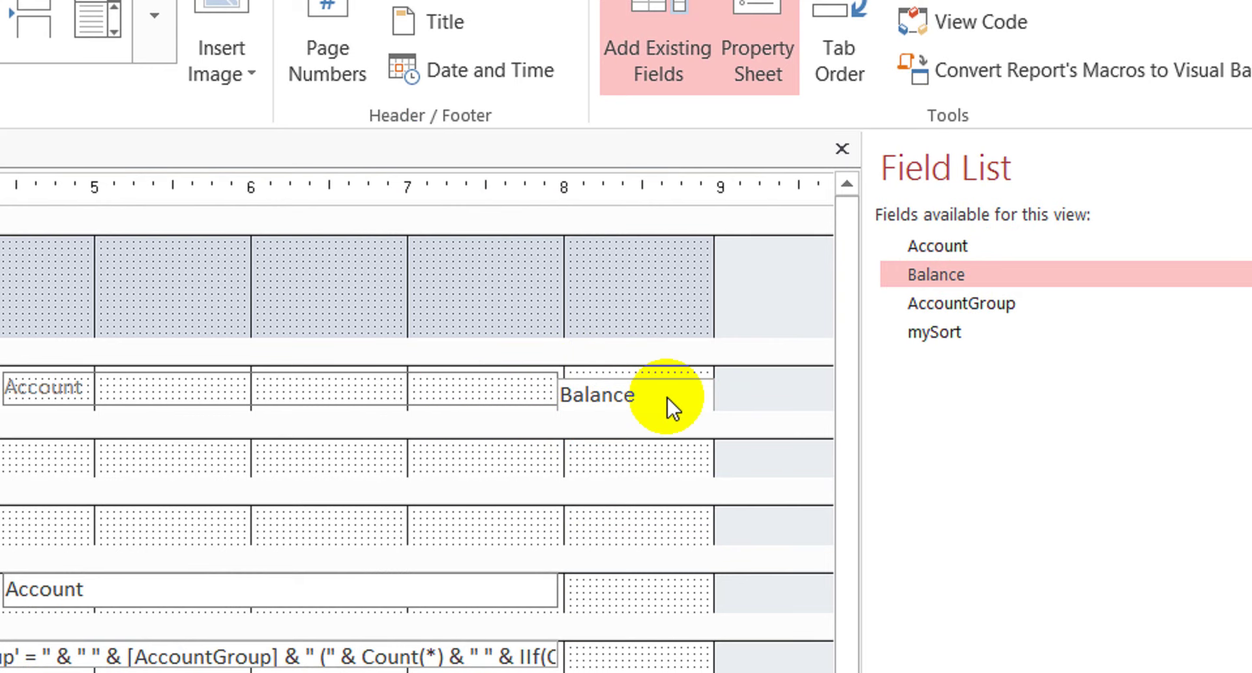
{"action": "left_click_drag", "start_coordinate": [672, 407], "coordinate": [675, 600]}
{"action": "left_click_drag", "start_coordinate": [674, 519], "coordinate": [674, 509]}
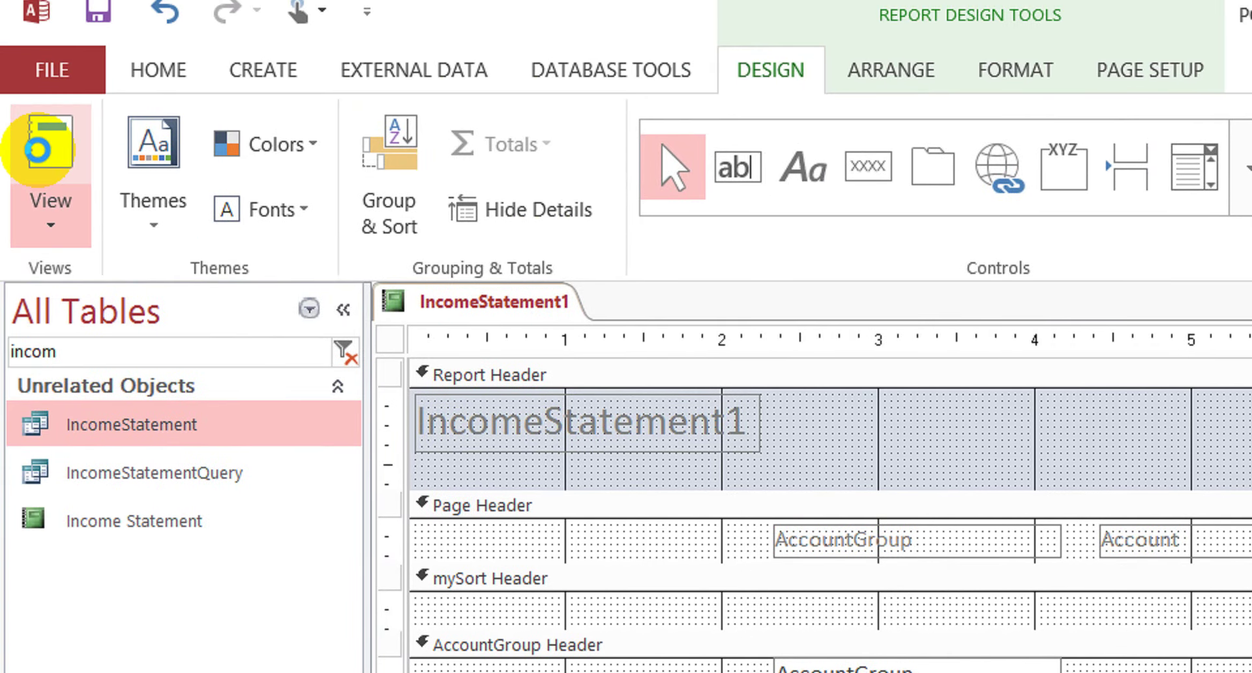
Run the report in Report View
{"action": "left_click", "coordinate": [38, 166]}
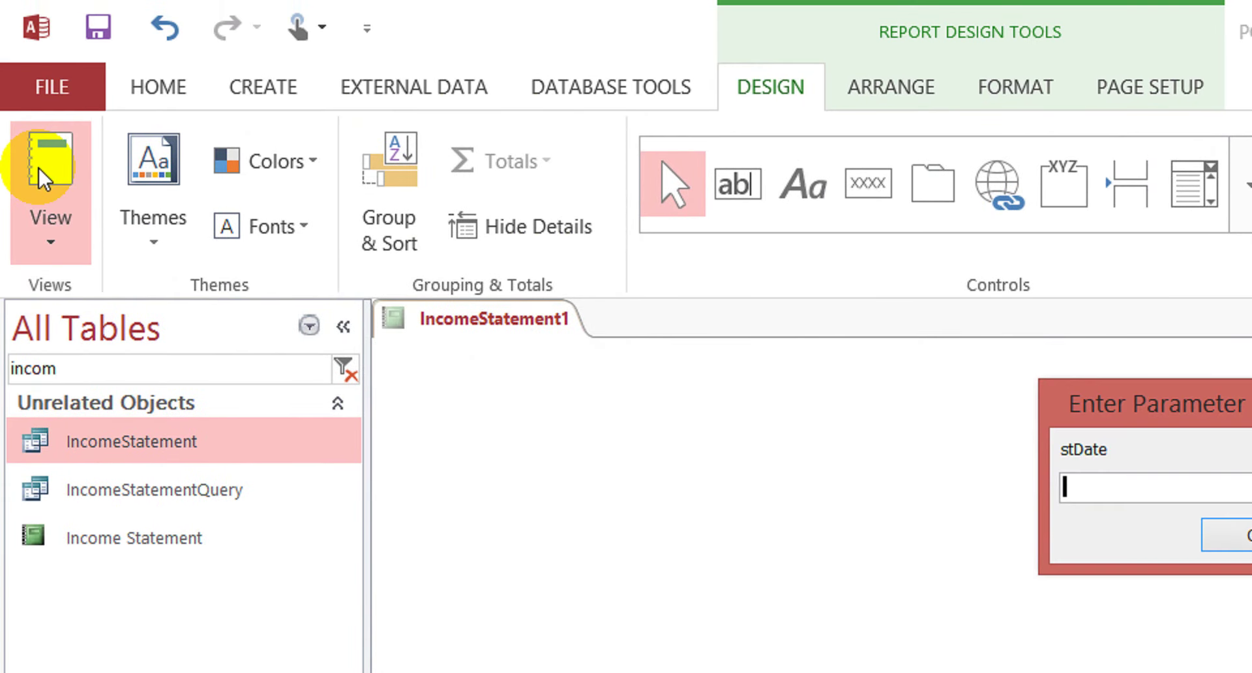